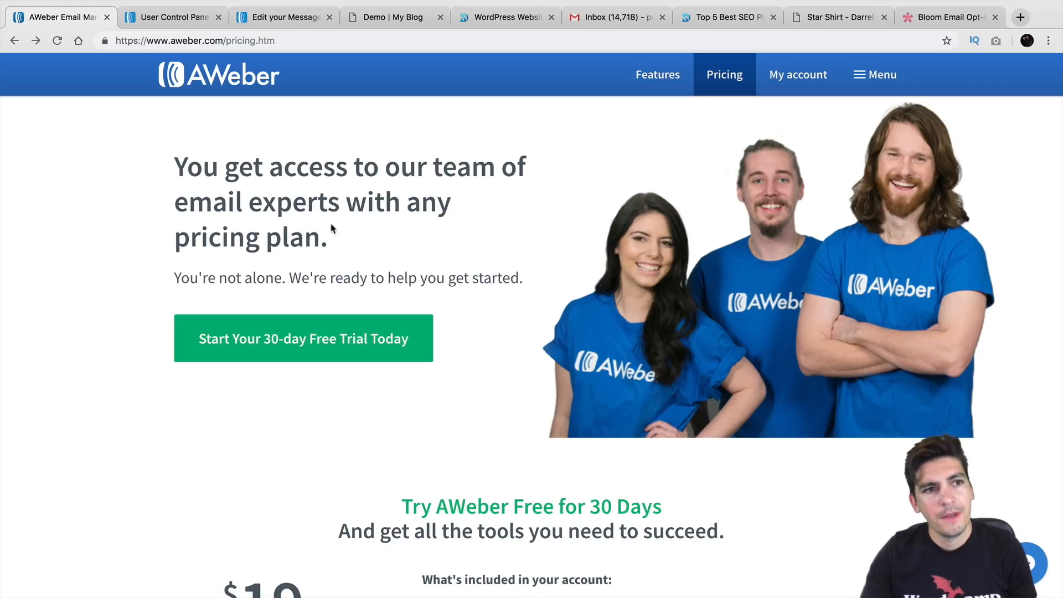
# Look over the Account Overview dashboard and its Messages, Subscribers and Reports menus, then return to the message editor
pyautogui.click(177, 20)
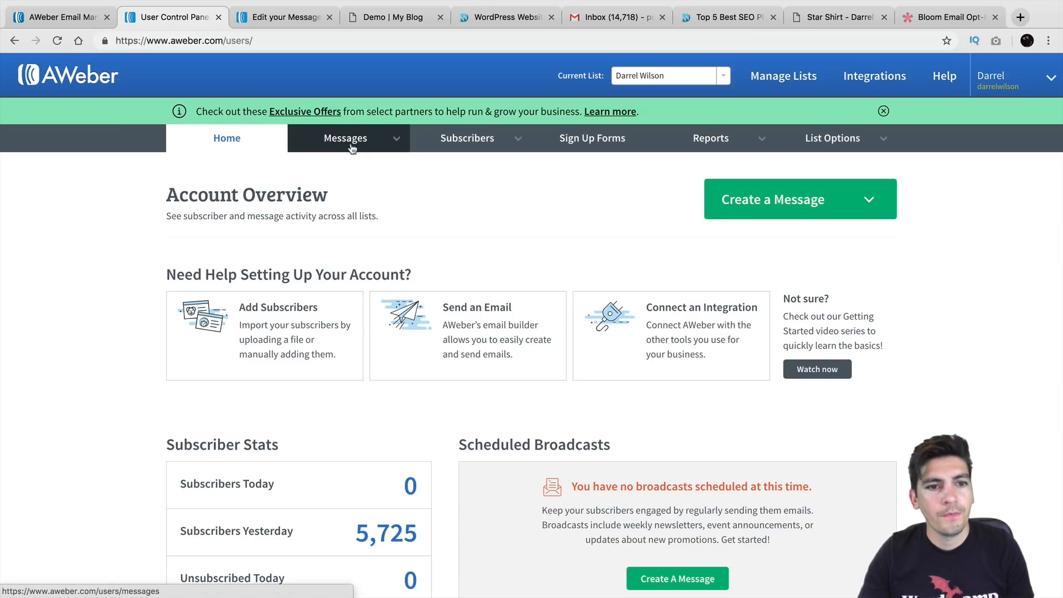
pyautogui.moveTo(351, 148)
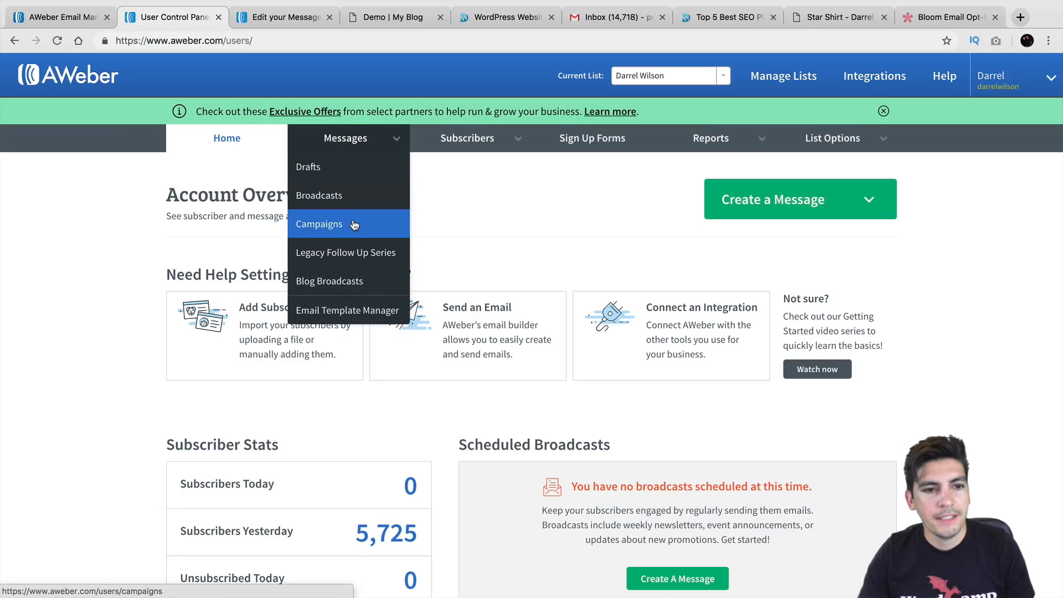
pyautogui.moveTo(439, 147)
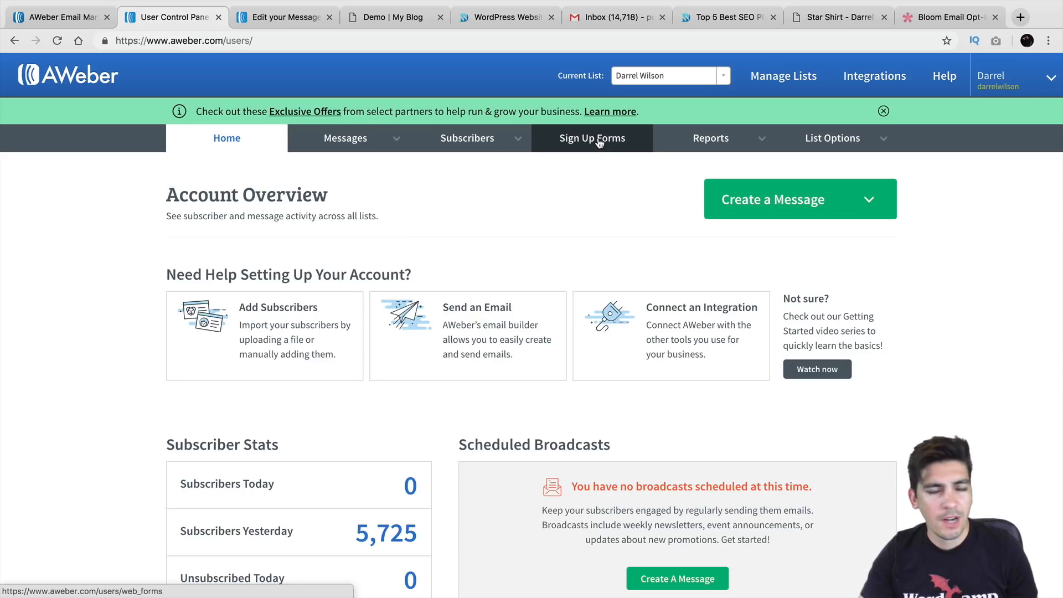
pyautogui.moveTo(699, 142)
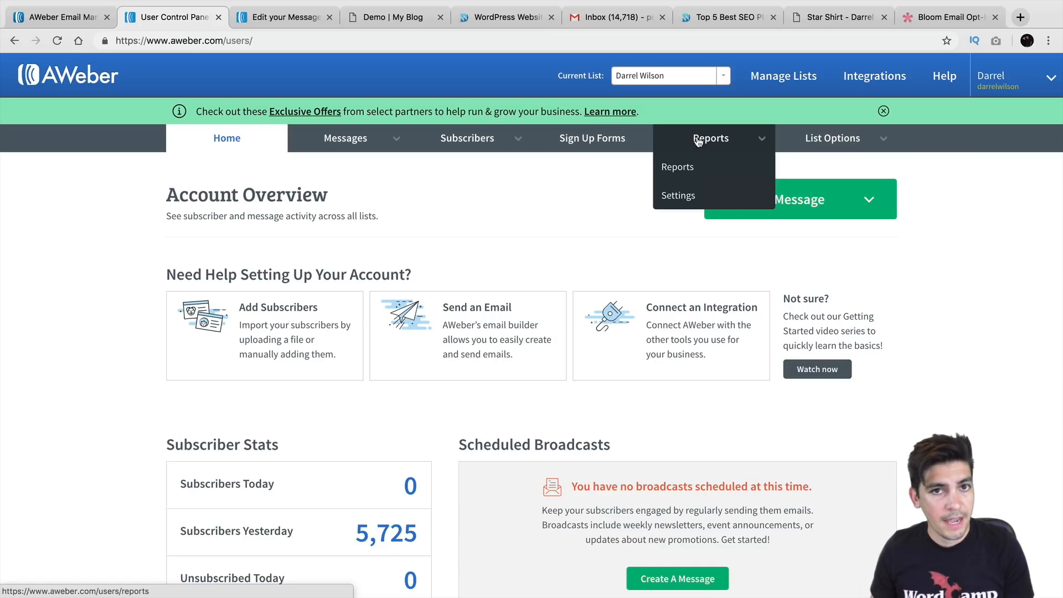
pyautogui.click(297, 19)
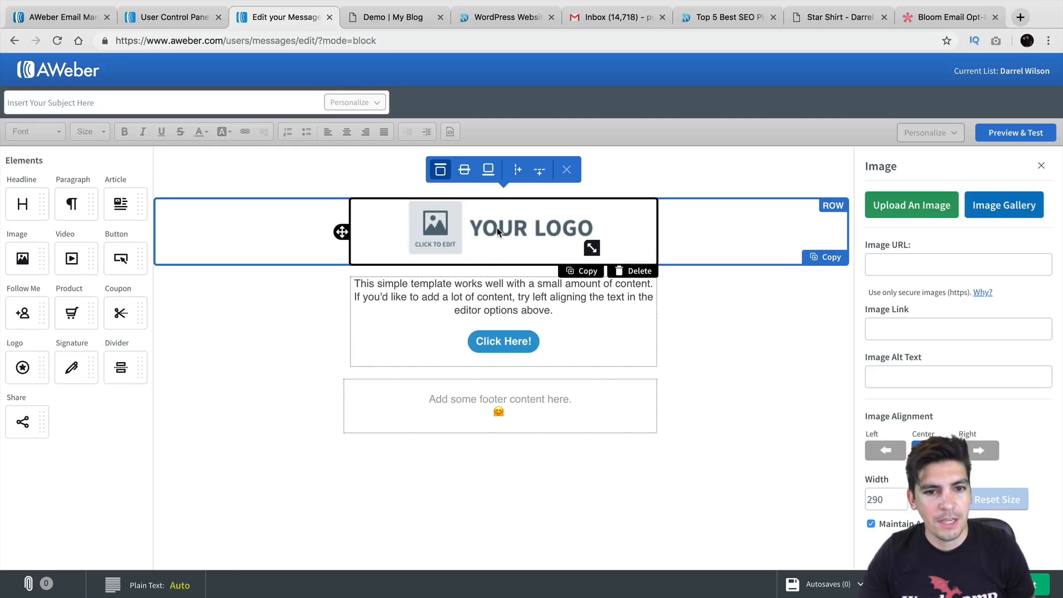
# Add a test Button block to the email, delete it, and switch to the Demo | My Blog page
pyautogui.moveTo(121, 258); pyautogui.dragTo(479, 283)
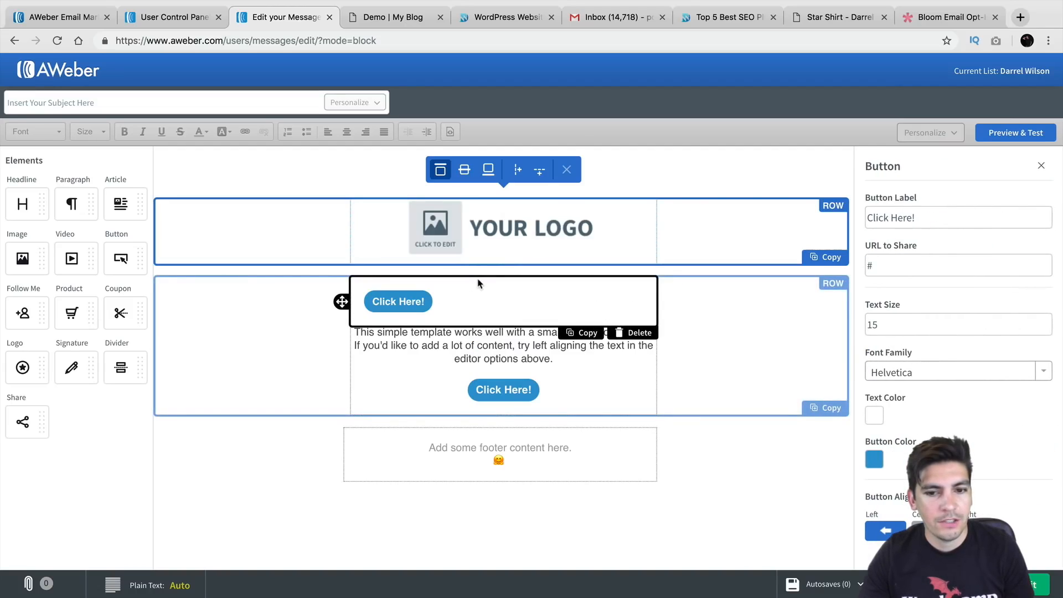
pyautogui.click(624, 334)
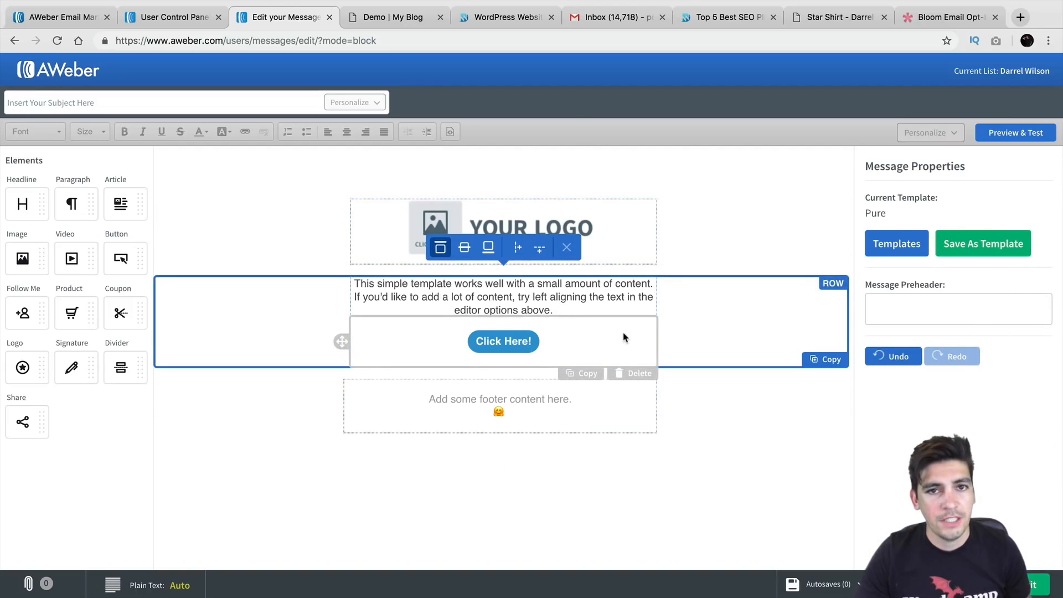
pyautogui.click(410, 18)
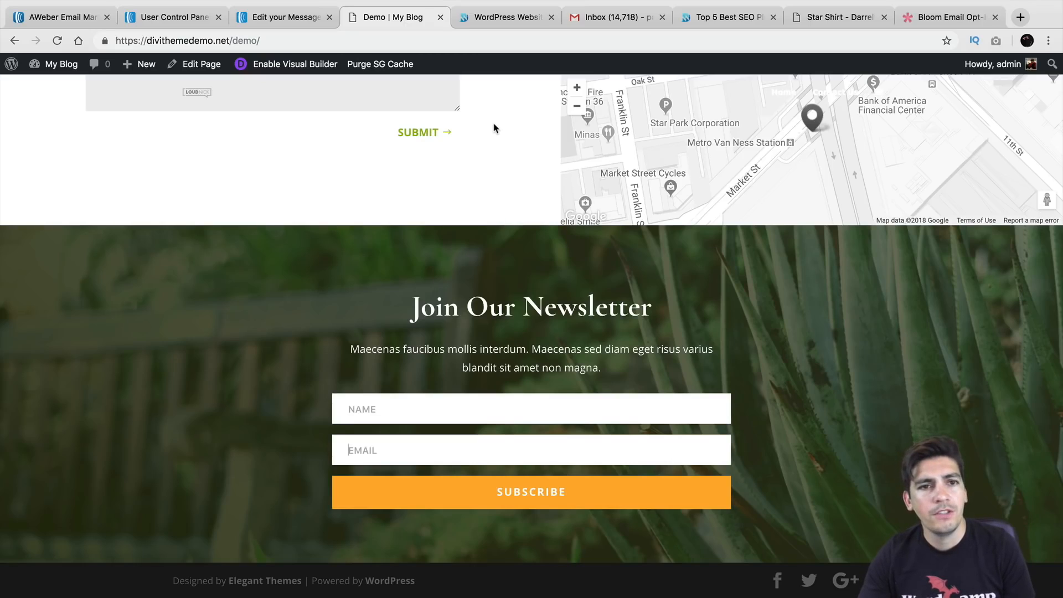
# Show the WordPress blog's sidebar newsletter opt-in, then open the WELCOME! email in Gmail
pyautogui.click(496, 22)
pyautogui.scroll(-3, 726, 227)
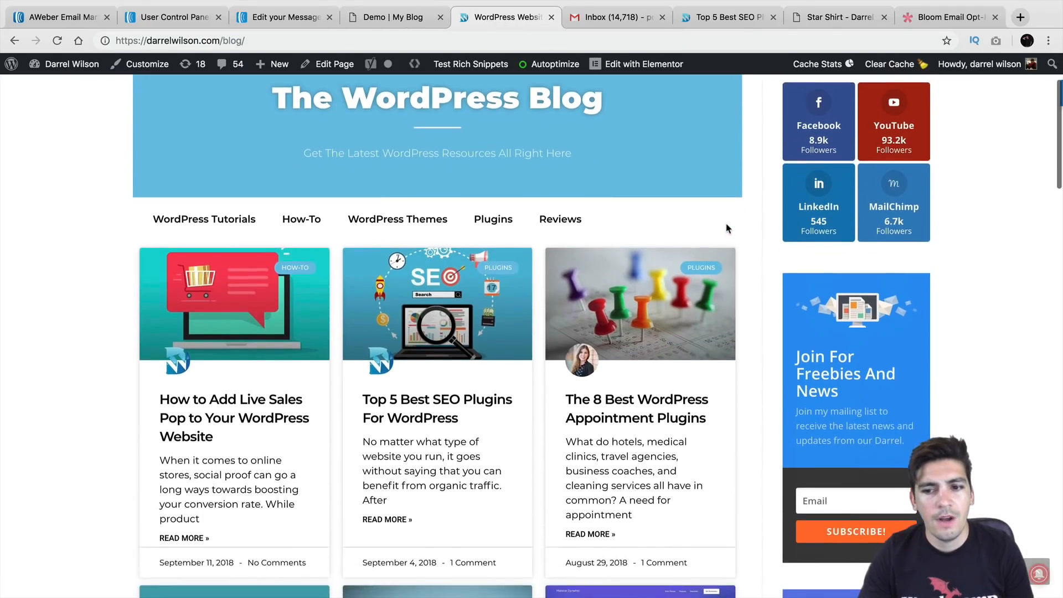
pyautogui.scroll(-3, 725, 227)
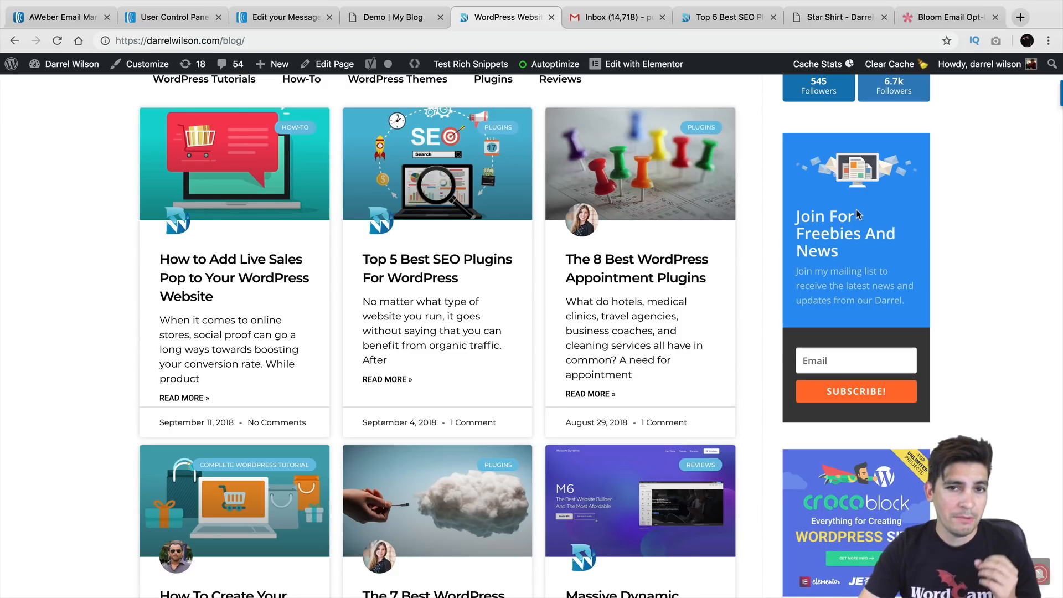
pyautogui.click(620, 18)
pyautogui.click(502, 177)
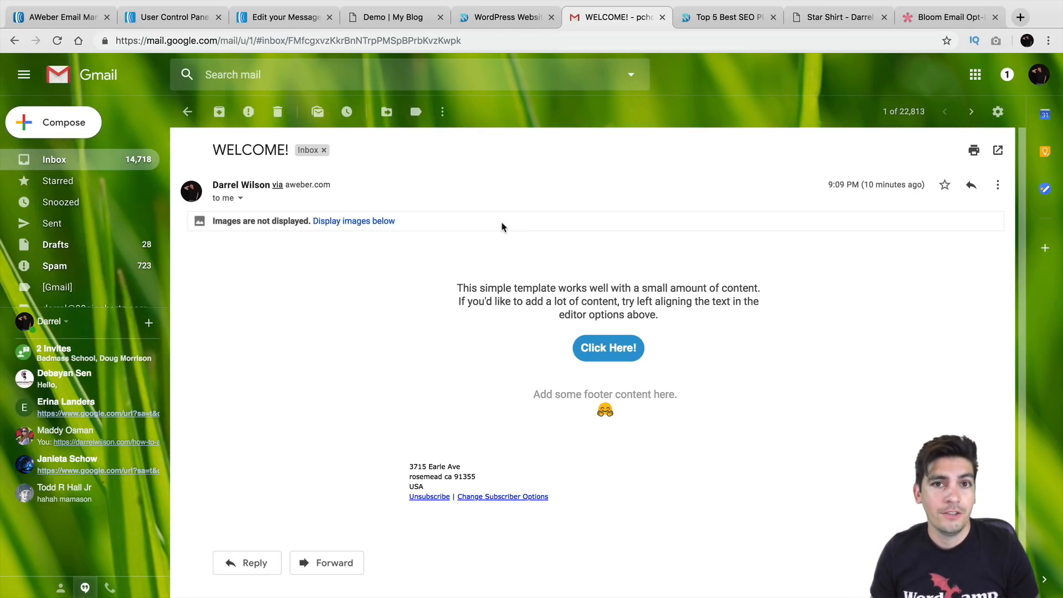
# Load the WELCOME! email's YOUR LOGO image, then switch to the Top 5 Best SEO Plugins post
pyautogui.click(354, 222)
pyautogui.scroll(-1, 568, 242)
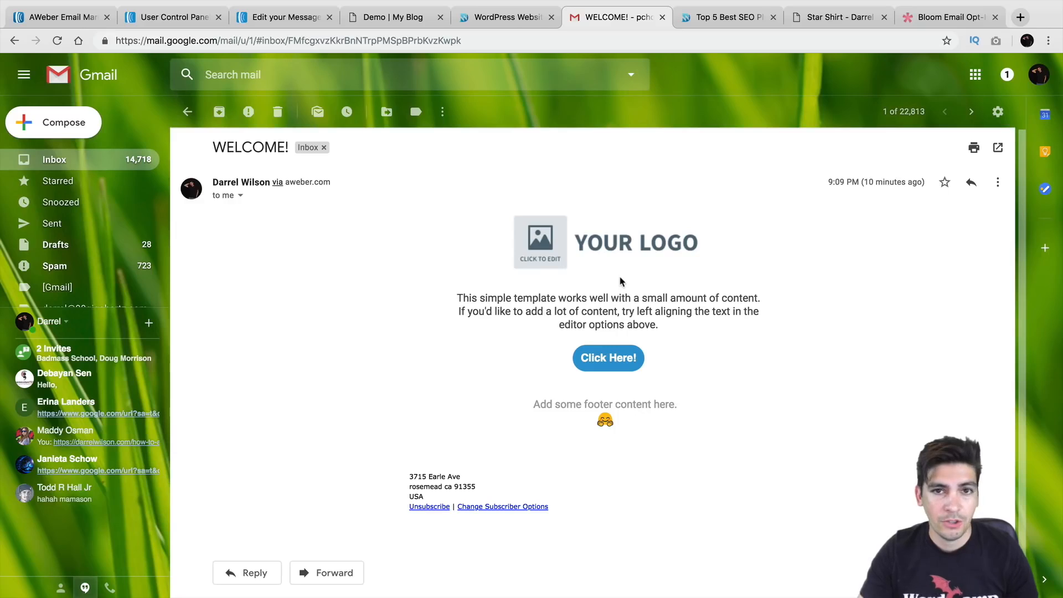
pyautogui.click(708, 20)
# Copy the SEO plugins post's web address from the address bar
pyautogui.click(293, 41)
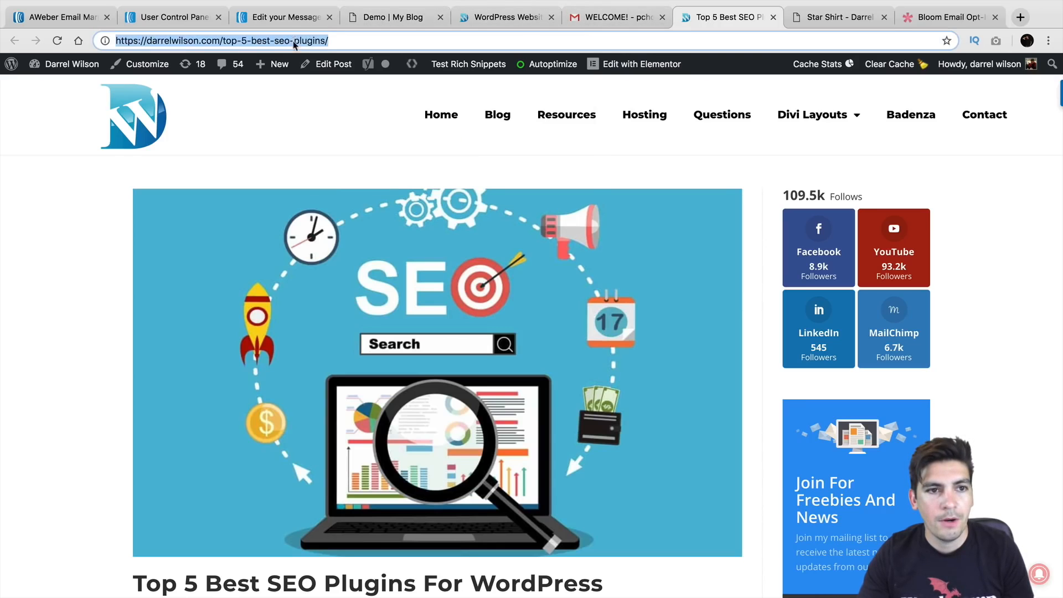
pyautogui.rightClick(294, 40)
pyautogui.click(310, 121)
# Show the post's closing 'Like This Article?' subscribe box and its email field, then return to AWeber pricing
pyautogui.scroll(-6, 310, 118)
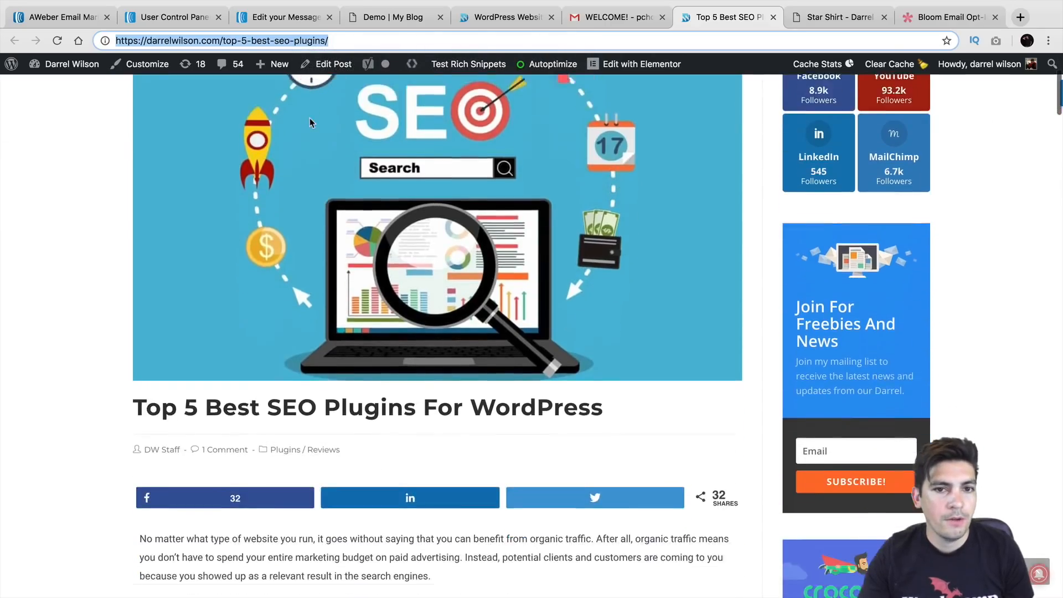
pyautogui.scroll(-20, 309, 119)
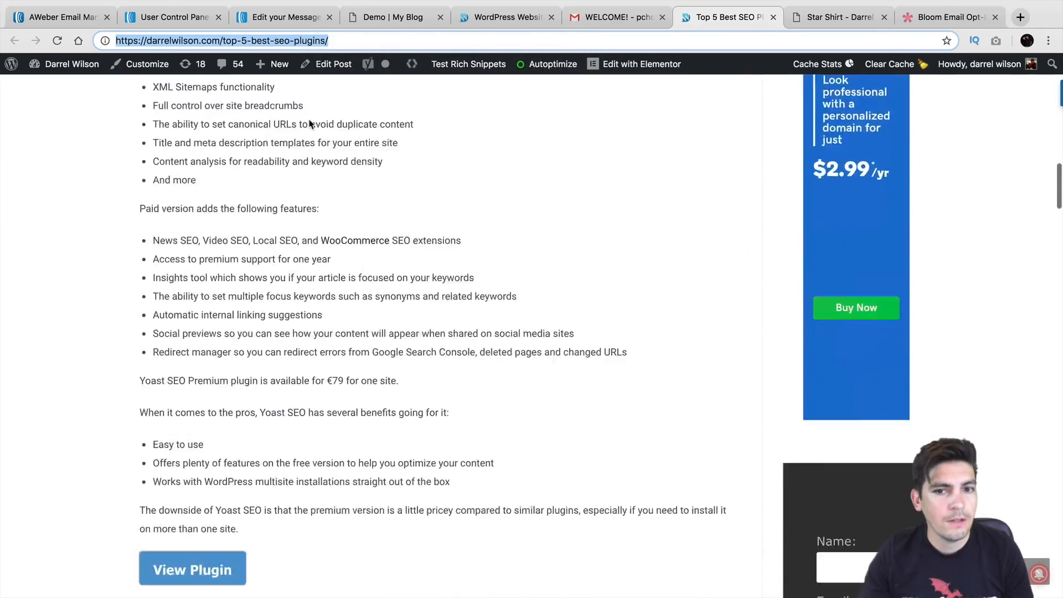
pyautogui.scroll(-20, 309, 120)
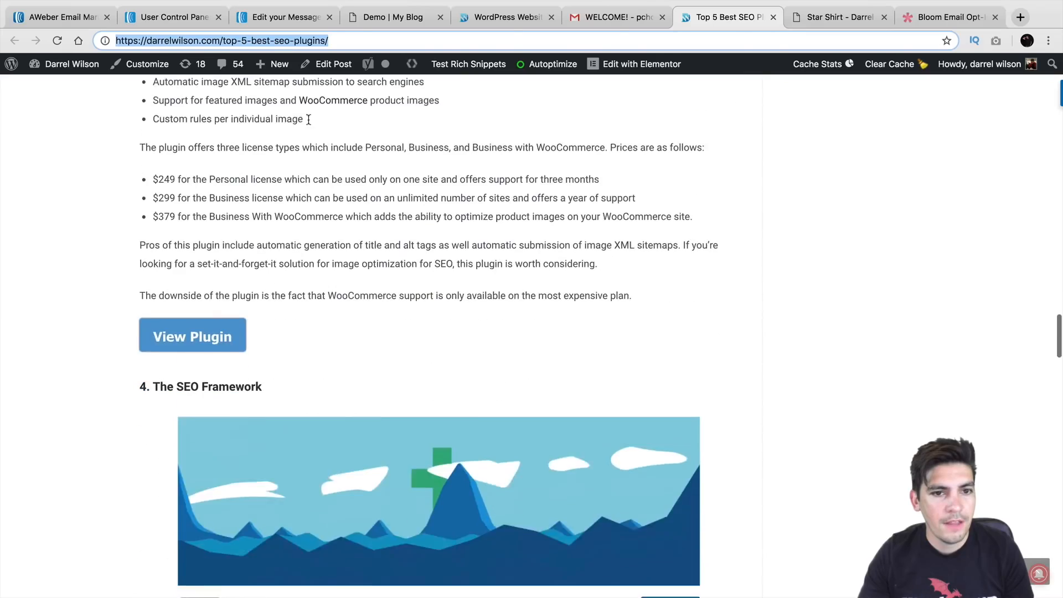
pyautogui.scroll(-19, 308, 123)
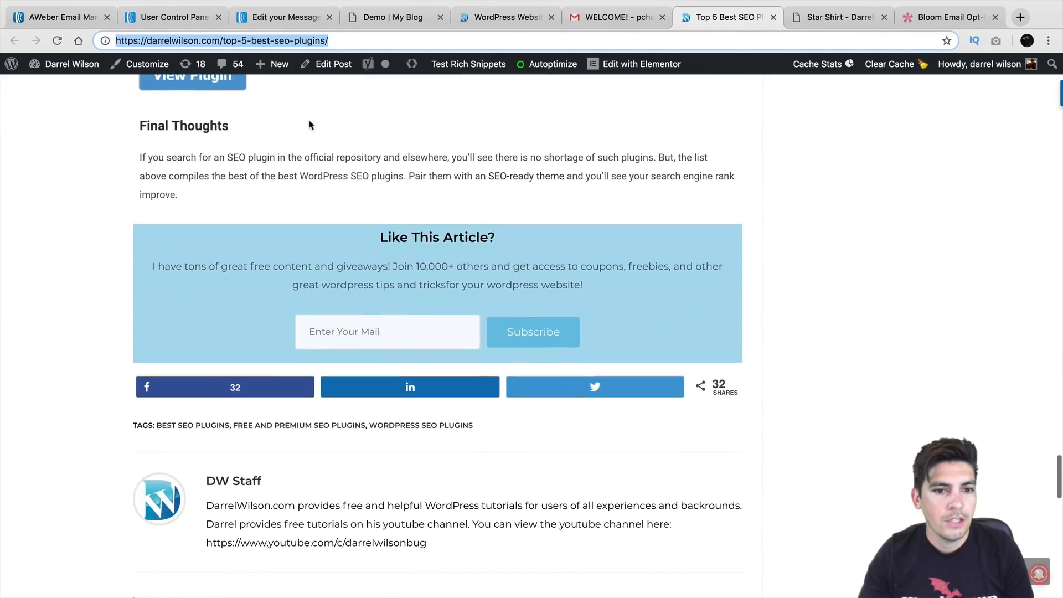
pyautogui.click(372, 331)
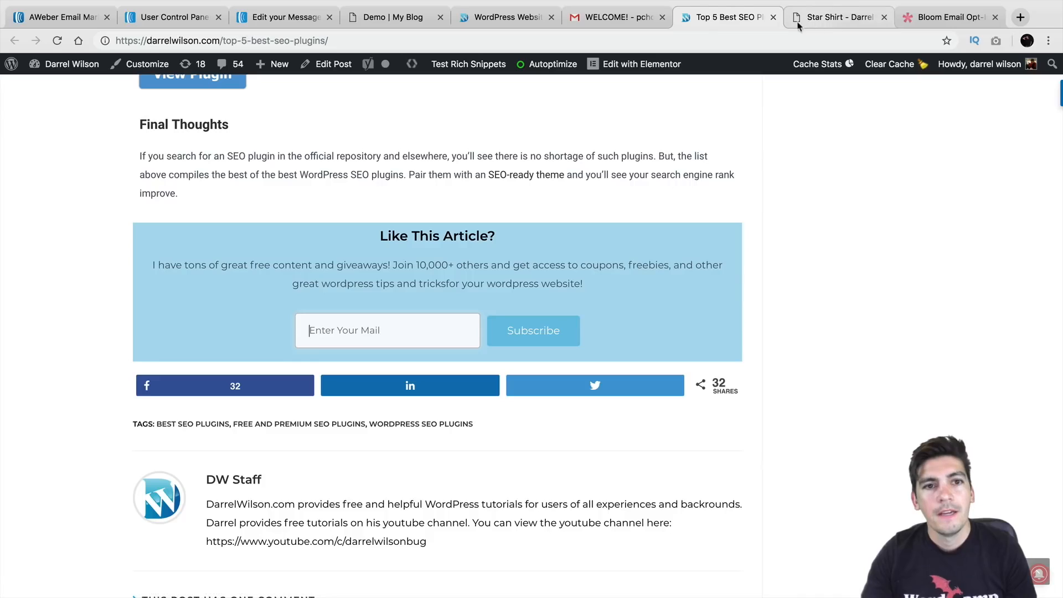
pyautogui.click(76, 20)
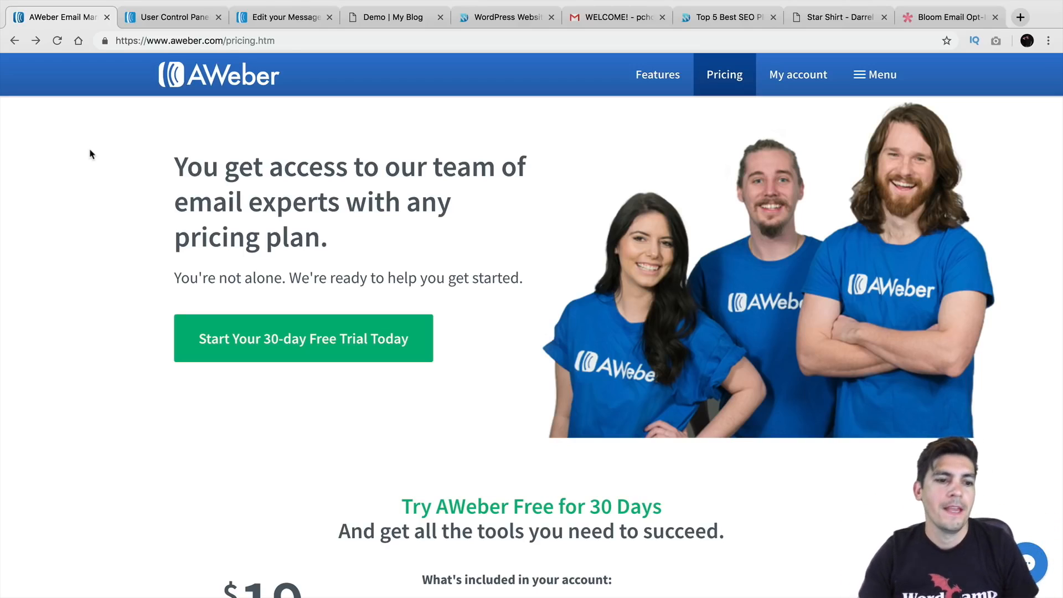
# Start the AWeber 30-day free trial sign-up and scroll through its order form
pyautogui.click(303, 355)
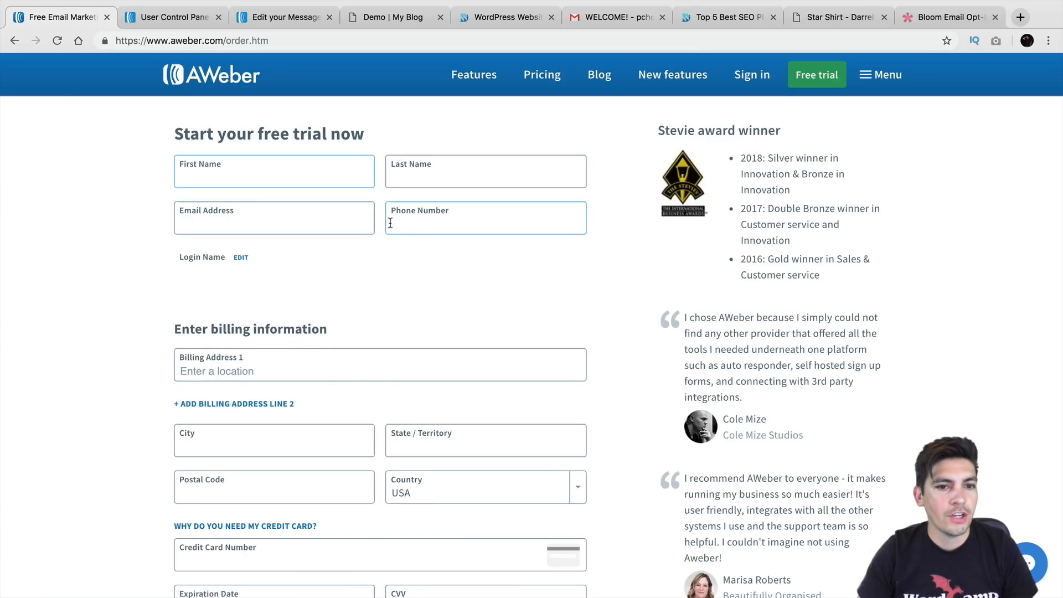
pyautogui.scroll(-3, 370, 260)
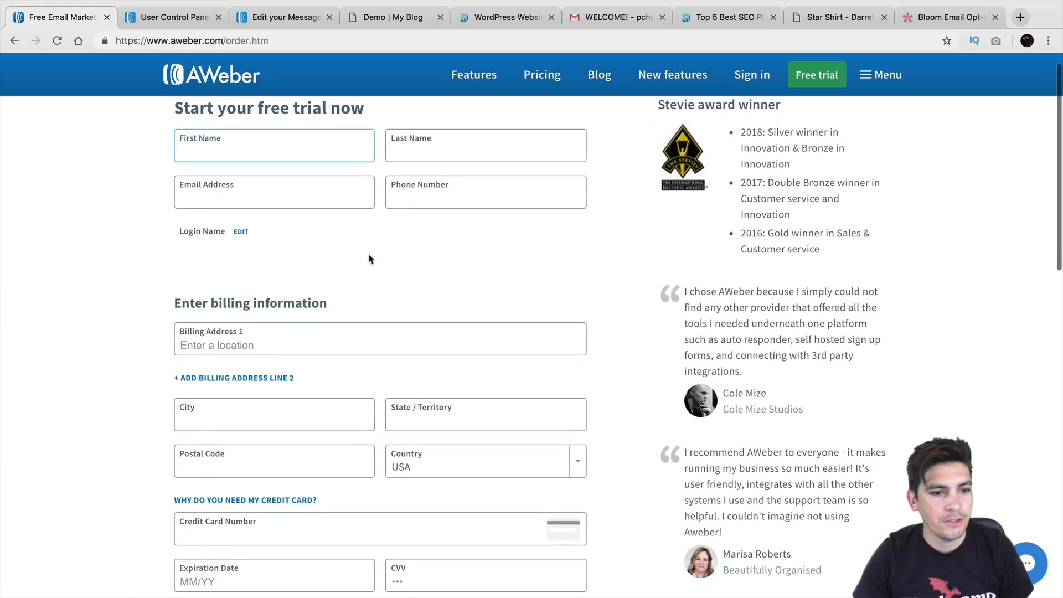
pyautogui.scroll(-3, 368, 240)
pyautogui.scroll(-3, 367, 240)
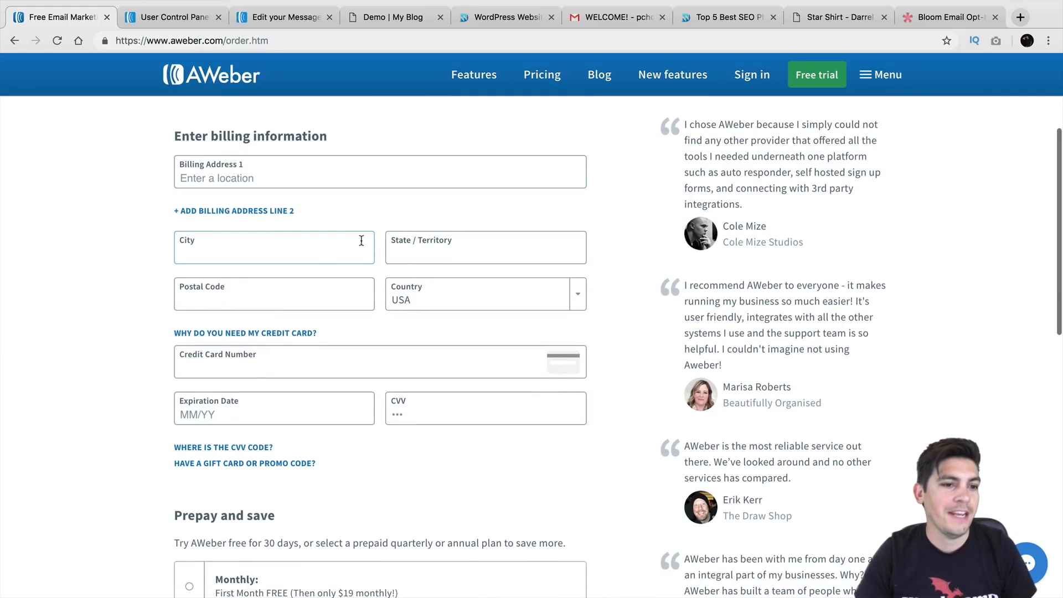
pyautogui.scroll(-2, 311, 240)
pyautogui.scroll(-3, 312, 243)
pyautogui.scroll(-2, 305, 224)
# Choose the Monthly billing plan, then return to the account dashboard
pyautogui.click(190, 433)
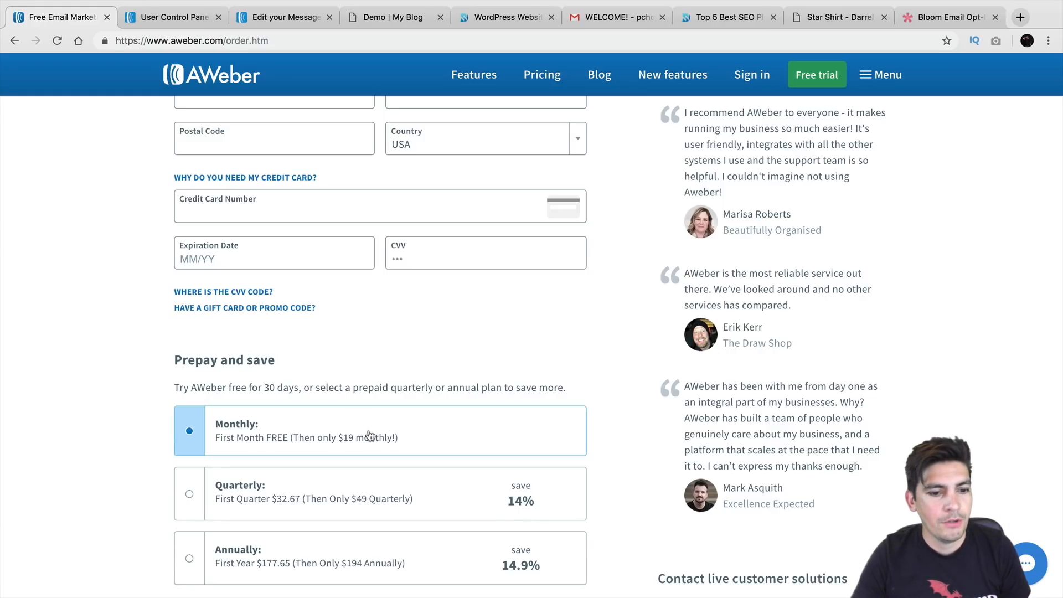
pyautogui.scroll(-1, 364, 387)
pyautogui.scroll(4, 363, 359)
pyautogui.scroll(3, 362, 359)
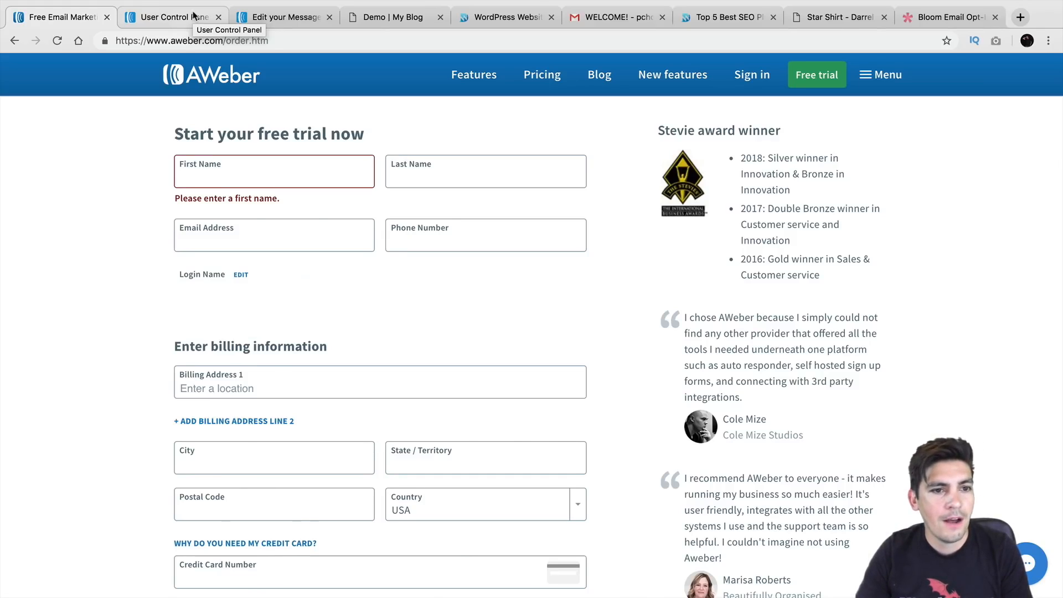
pyautogui.click(193, 15)
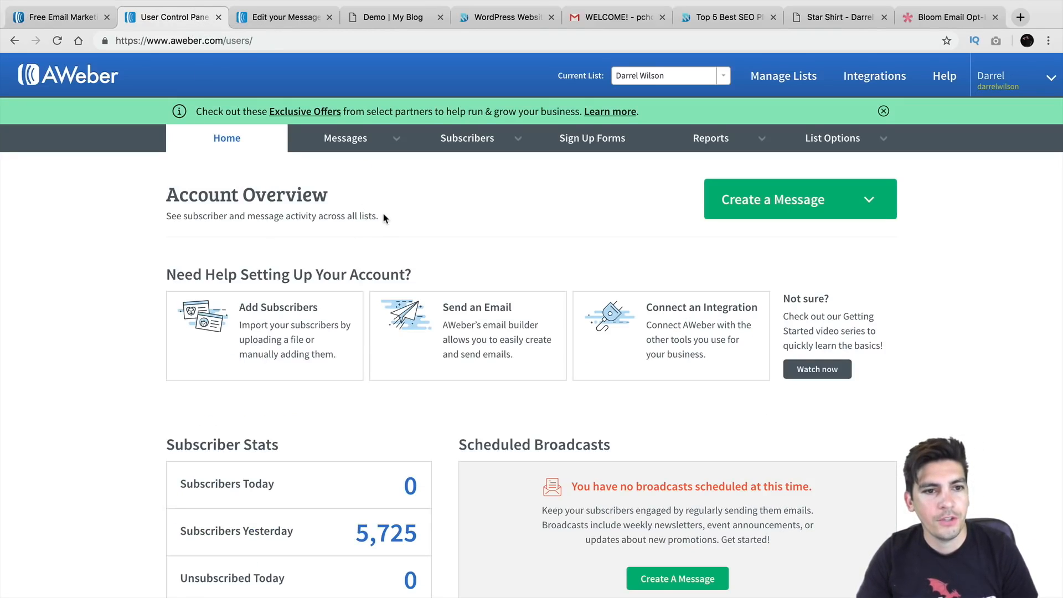
pyautogui.scroll(-1, 385, 218)
pyautogui.scroll(1, 385, 218)
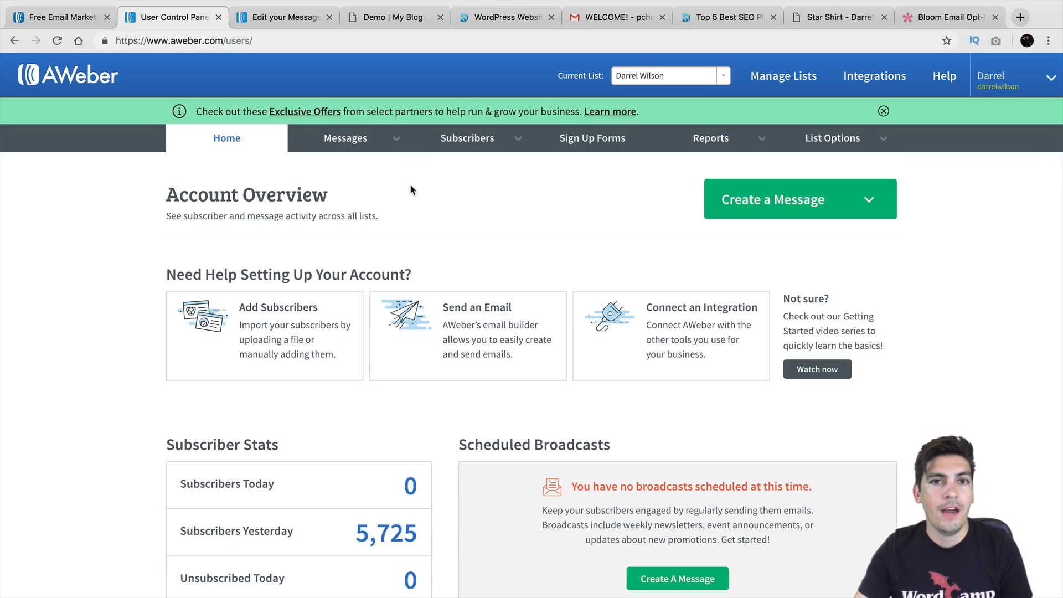
pyautogui.moveTo(469, 143)
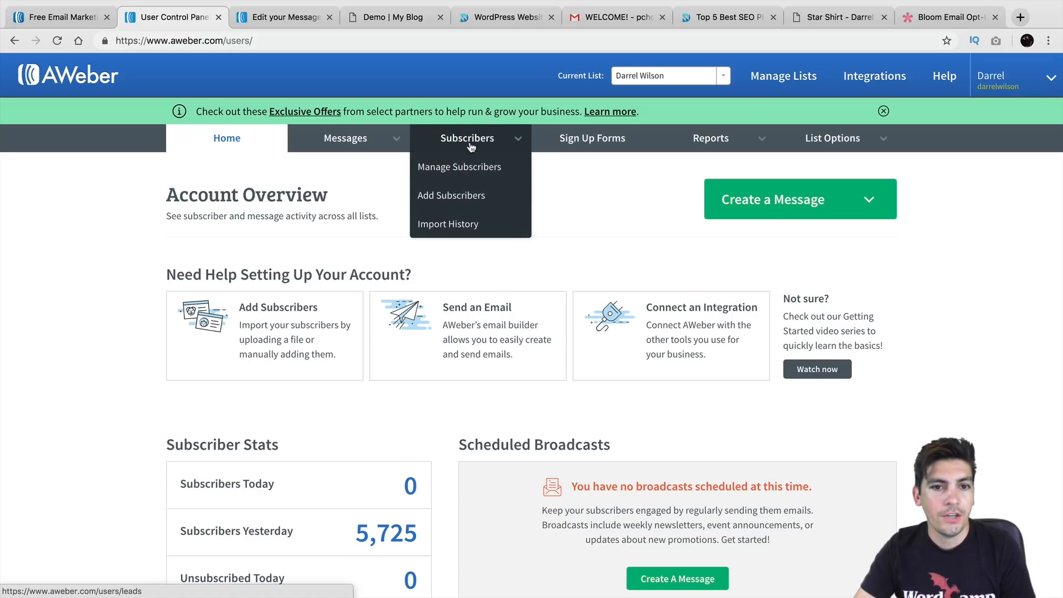
# Open the add-subscribers page and start importing more than 10 subscribers
pyautogui.click(471, 197)
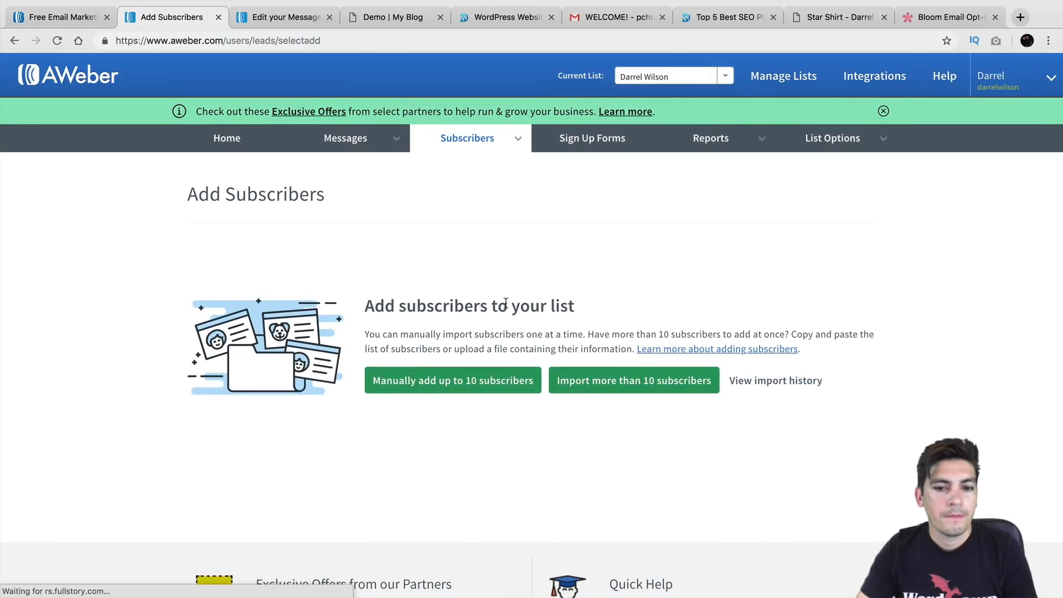
pyautogui.scroll(-1, 520, 354)
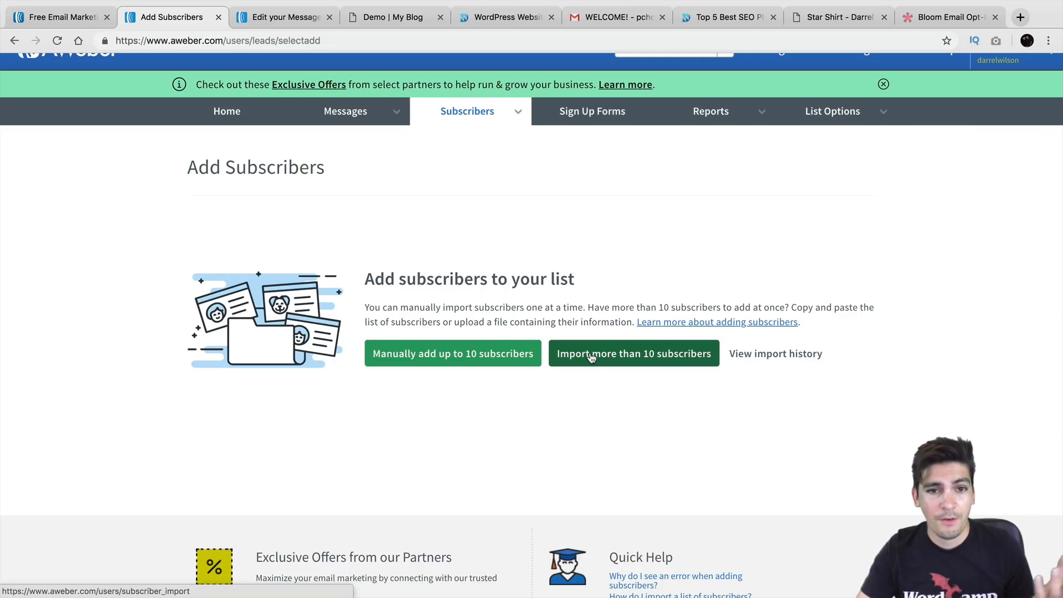
pyautogui.click(637, 354)
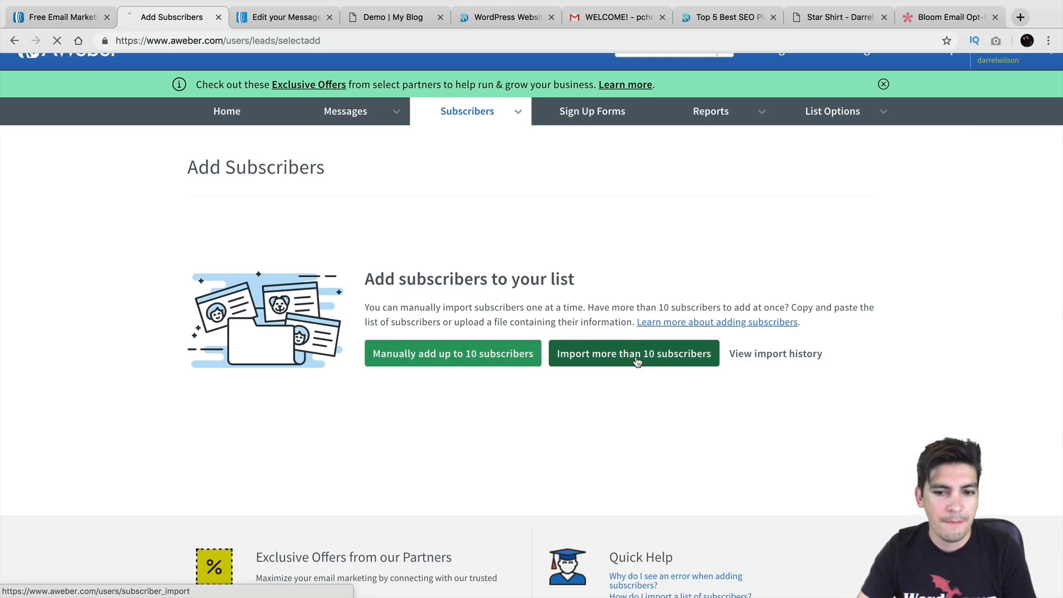
pyautogui.scroll(-3, 554, 349)
pyautogui.scroll(-2, 487, 346)
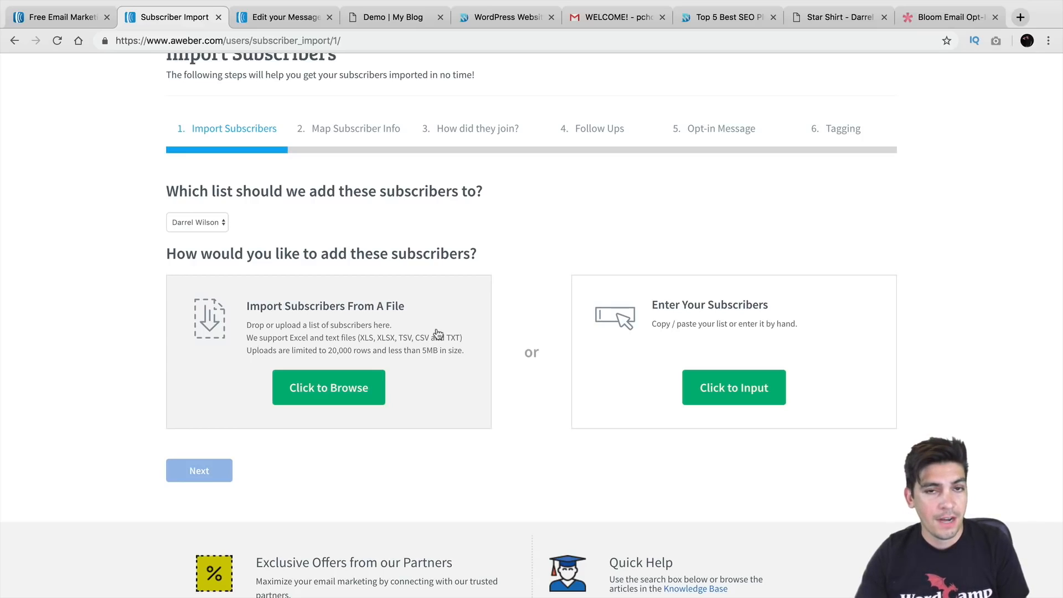
# Upload the subscribed CSV file from the Desktop
pyautogui.click(360, 388)
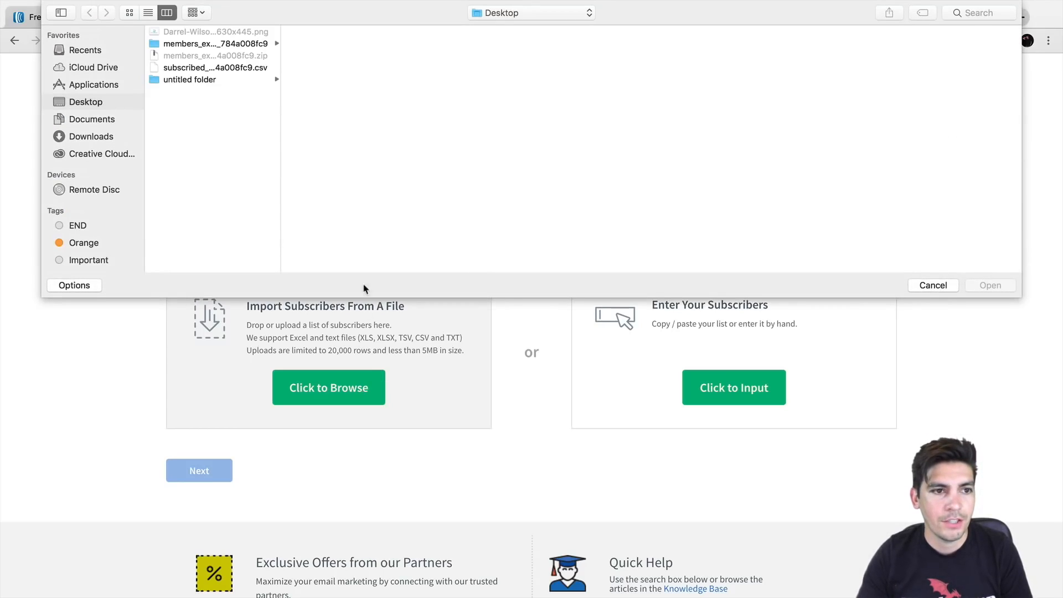
pyautogui.click(235, 69)
pyautogui.click(983, 286)
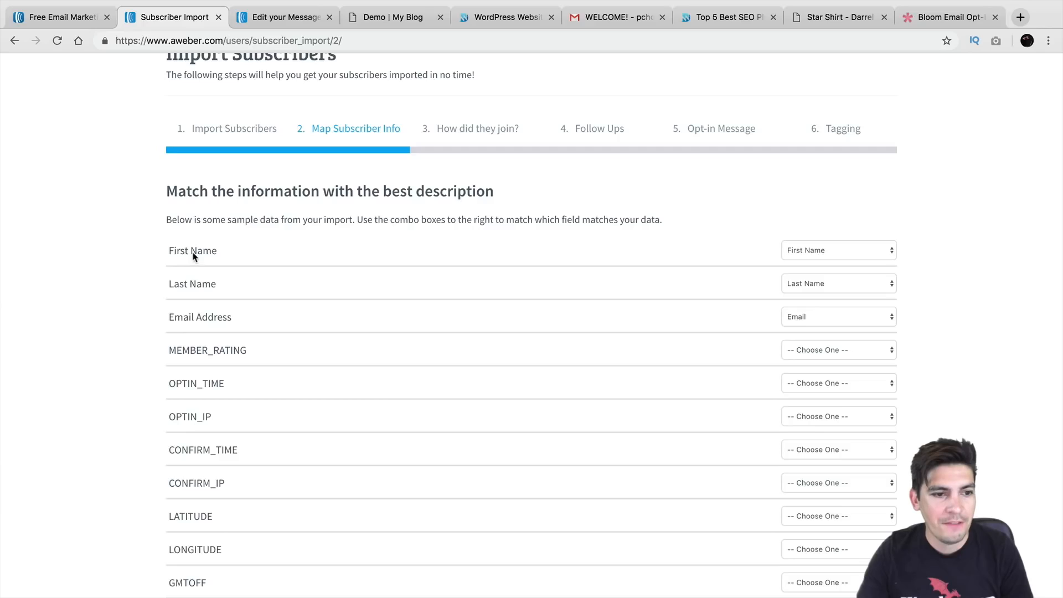
# Keep First Name, Last Name and Email matched to their columns and continue to step 3
pyautogui.scroll(-1, 569, 316)
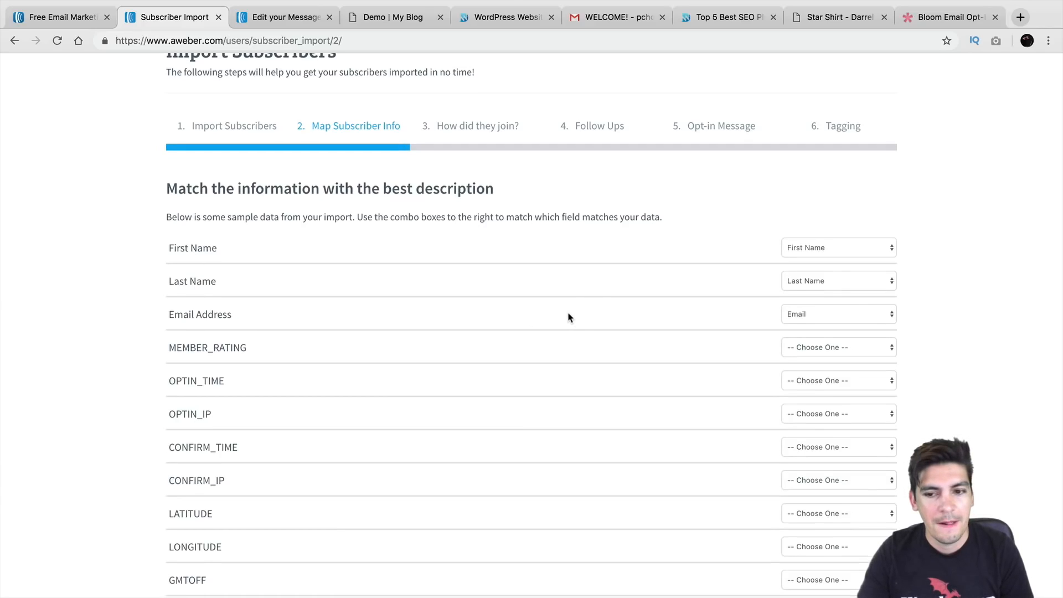
pyautogui.click(817, 254)
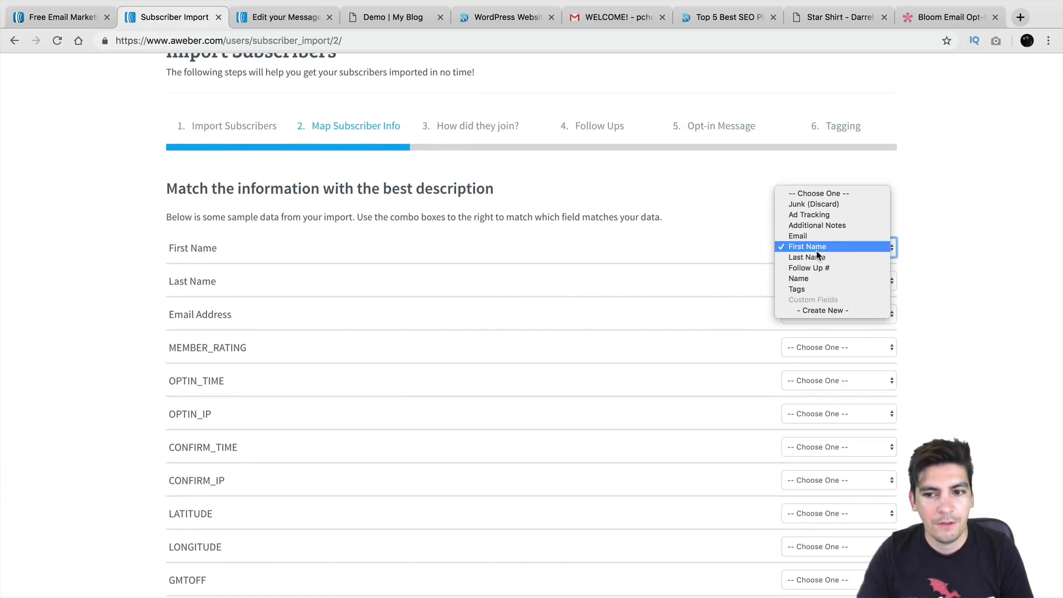
pyautogui.click(817, 252)
pyautogui.scroll(-5, 576, 381)
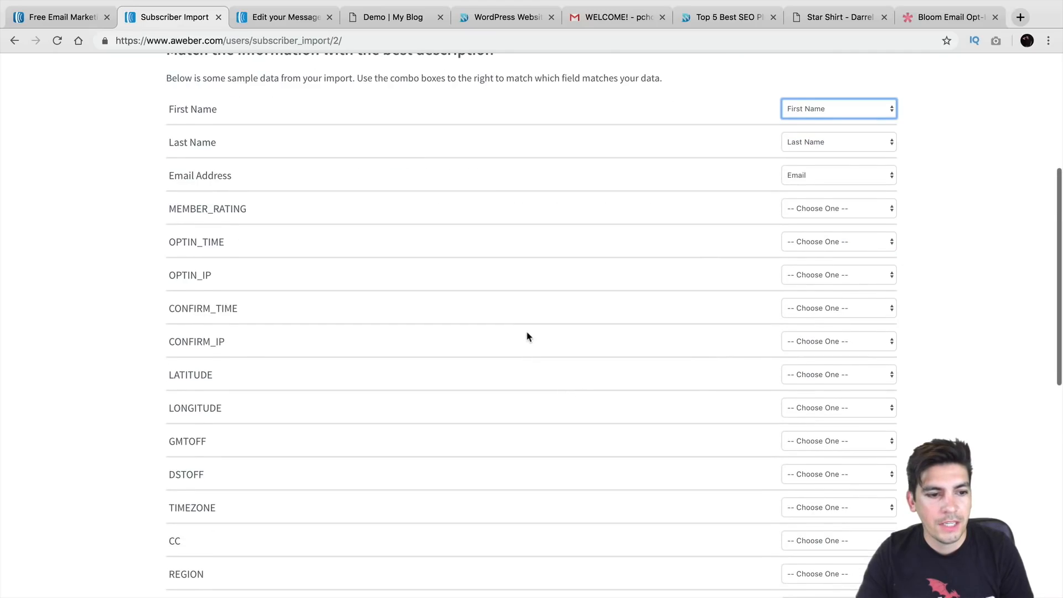
pyautogui.scroll(-3, 526, 349)
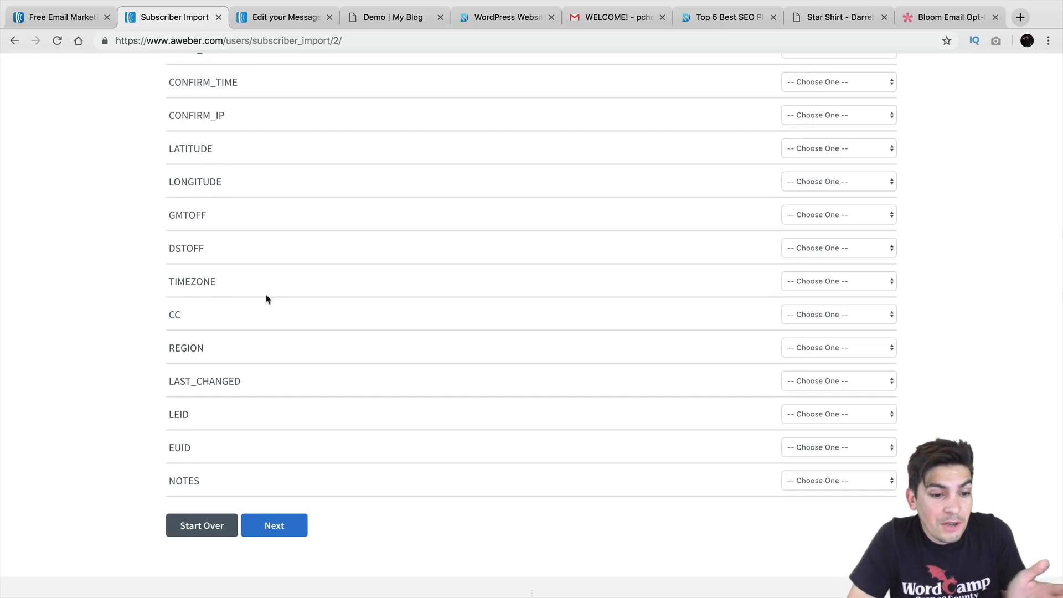
pyautogui.click(275, 526)
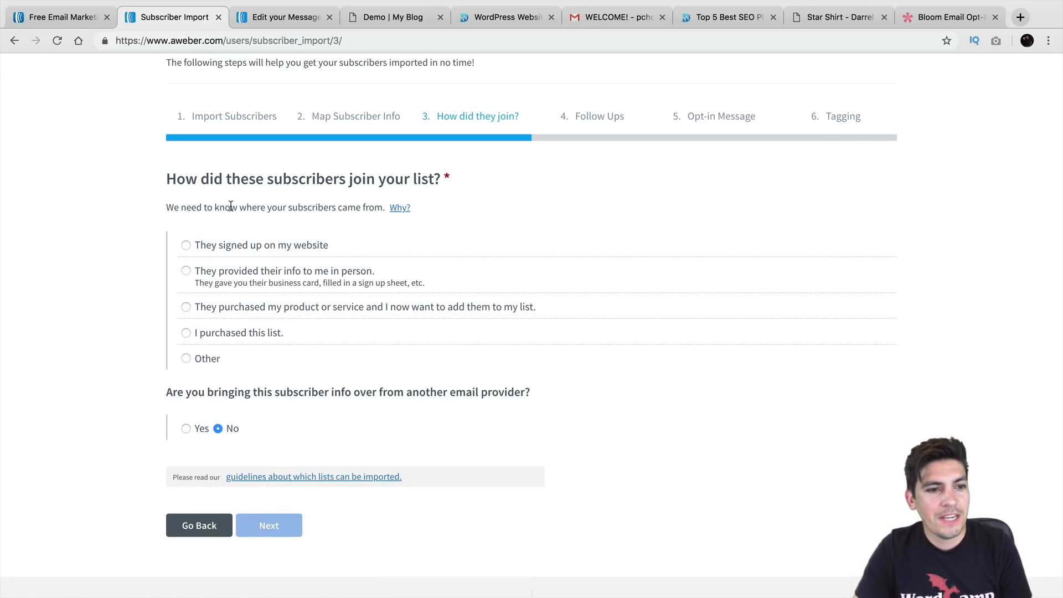
pyautogui.moveTo(197, 179); pyautogui.dragTo(449, 183)
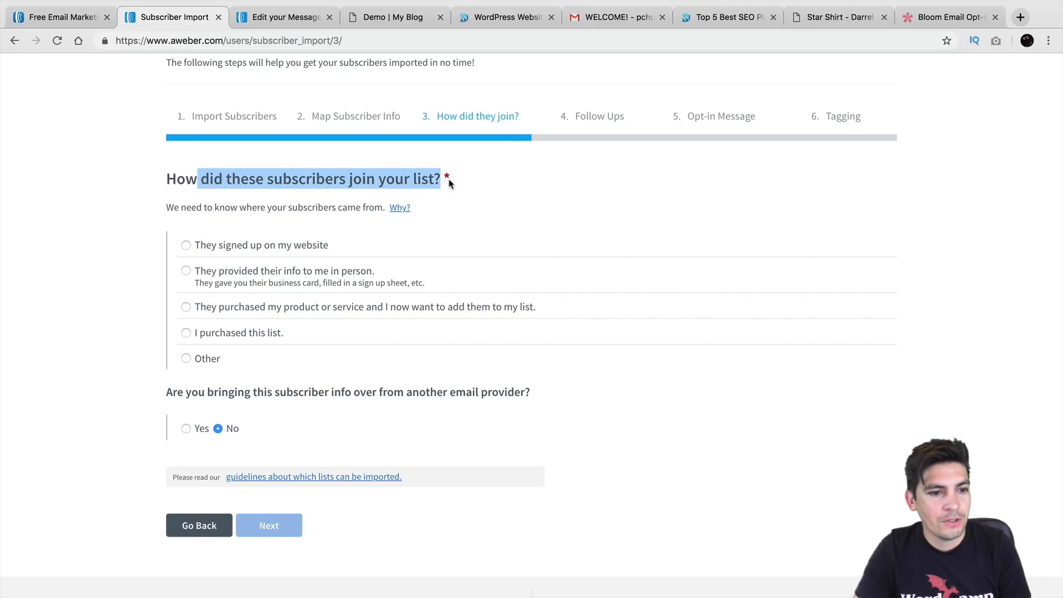
pyautogui.click(188, 246)
pyautogui.click(258, 224)
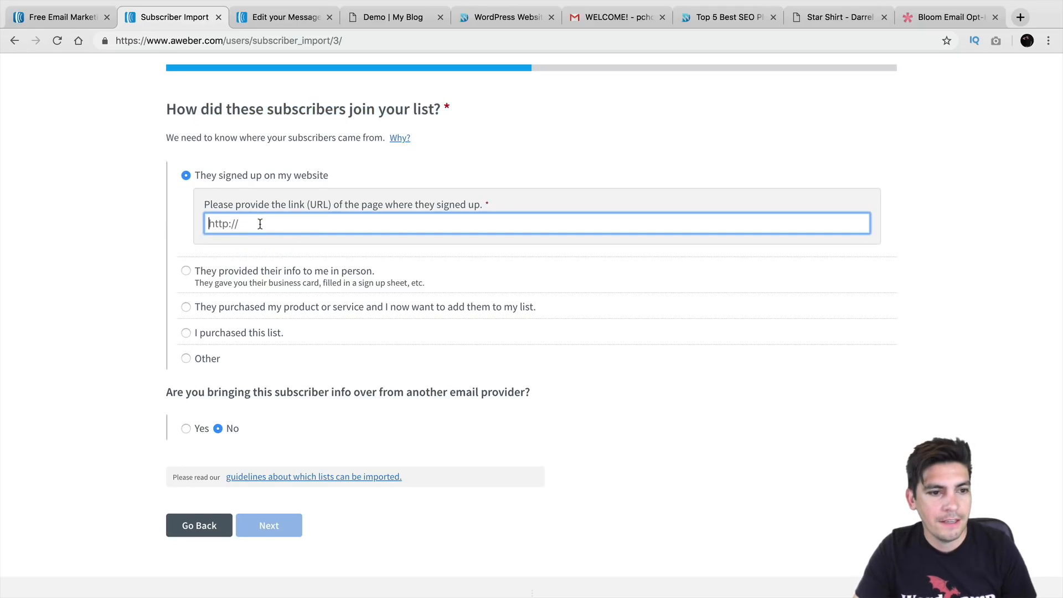
pyautogui.write('https')
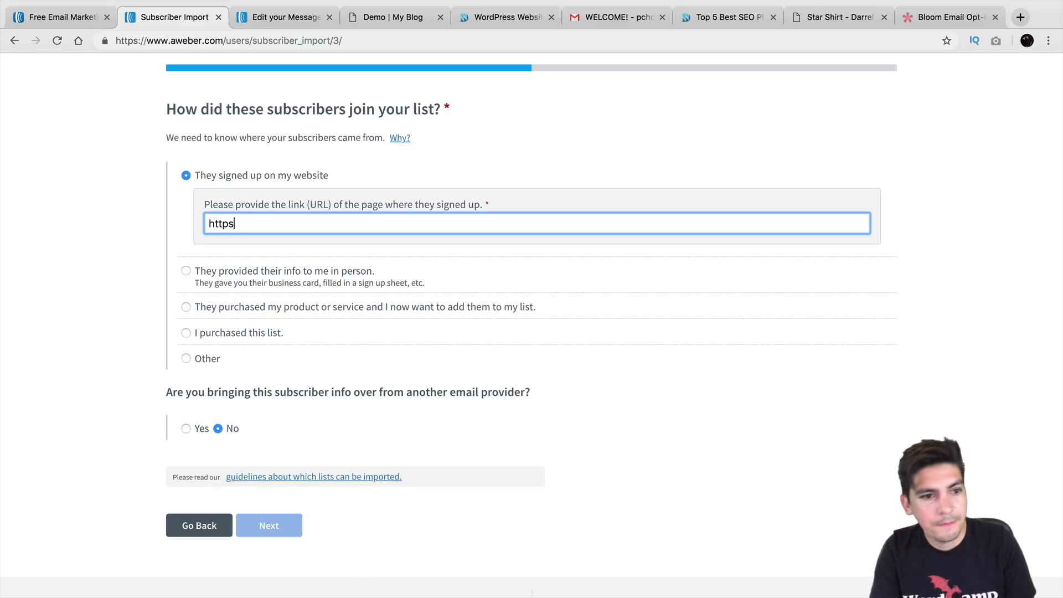
pyautogui.write('://www.darrelwilson.com')
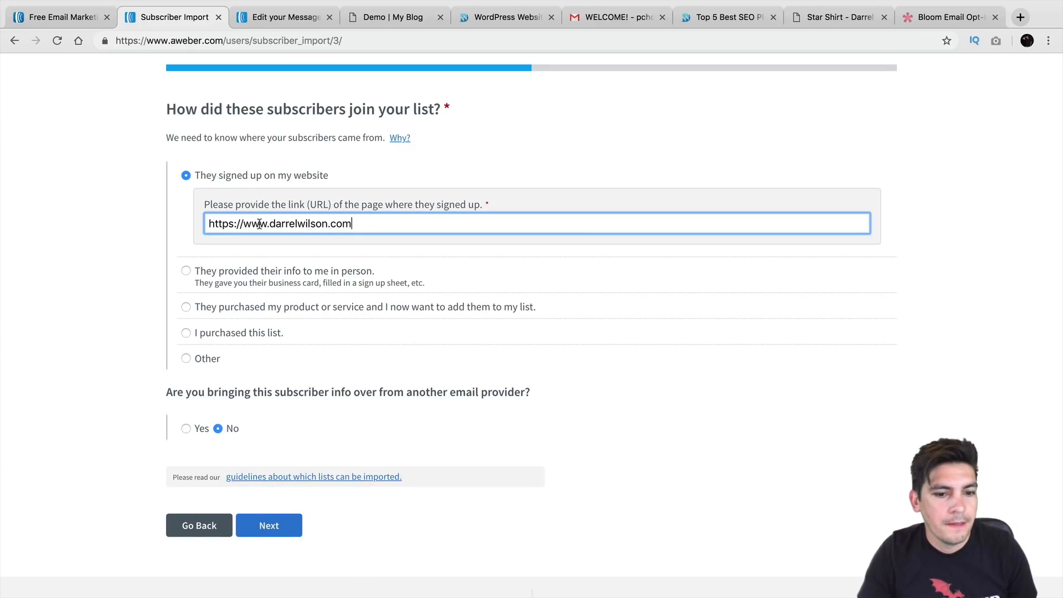
# Mark the subscribers as coming from MailChimp and continue to Follow Ups
pyautogui.click(187, 428)
pyautogui.click(232, 404)
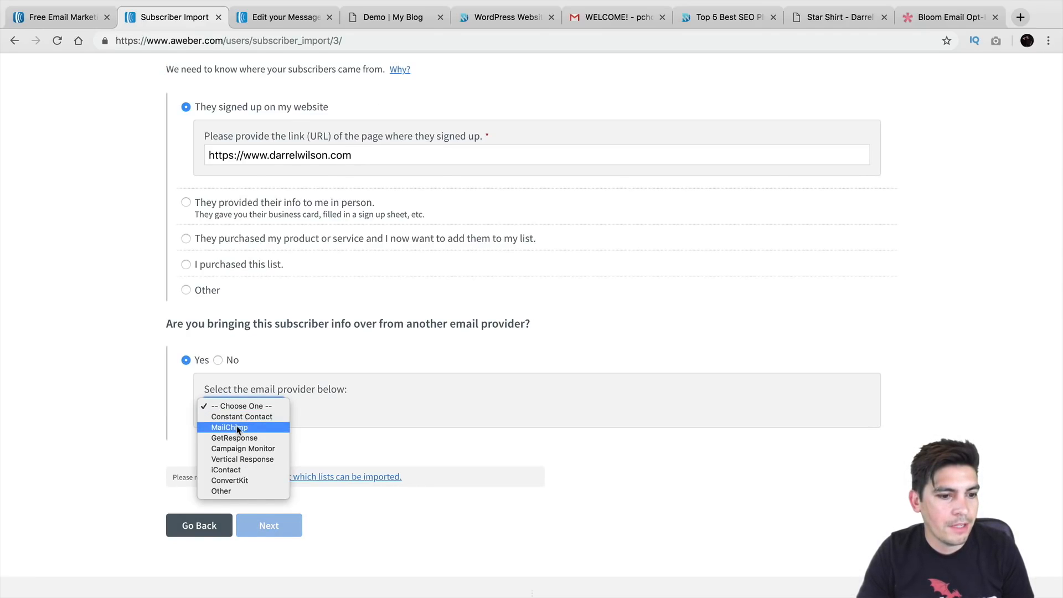
pyautogui.click(237, 428)
pyautogui.click(276, 526)
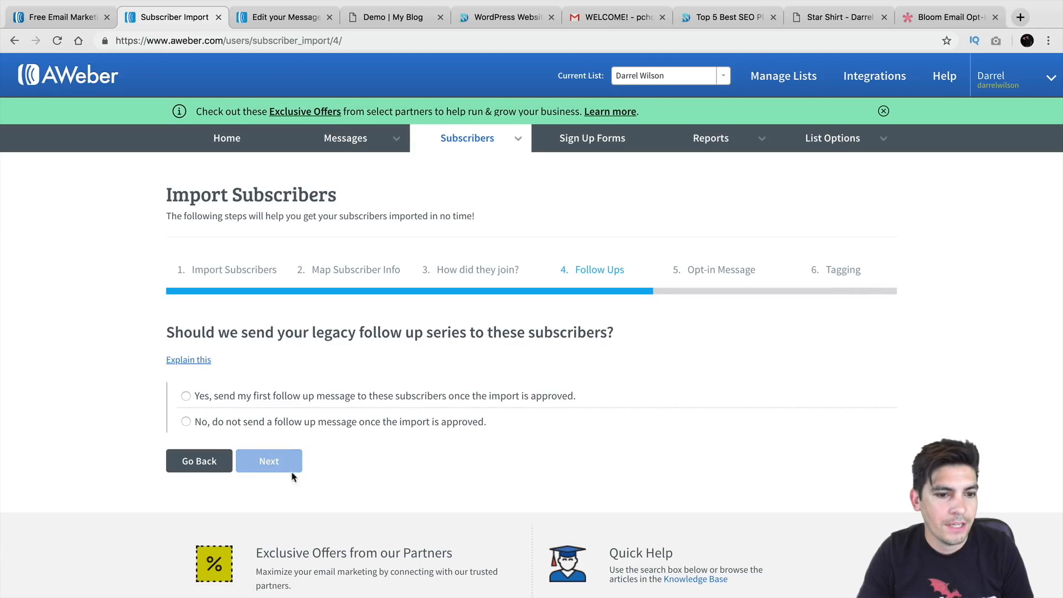
# Choose not to send any legacy follow-up message and continue to the Opt-in step
pyautogui.scroll(-1, 293, 477)
pyautogui.moveTo(232, 308); pyautogui.dragTo(594, 309)
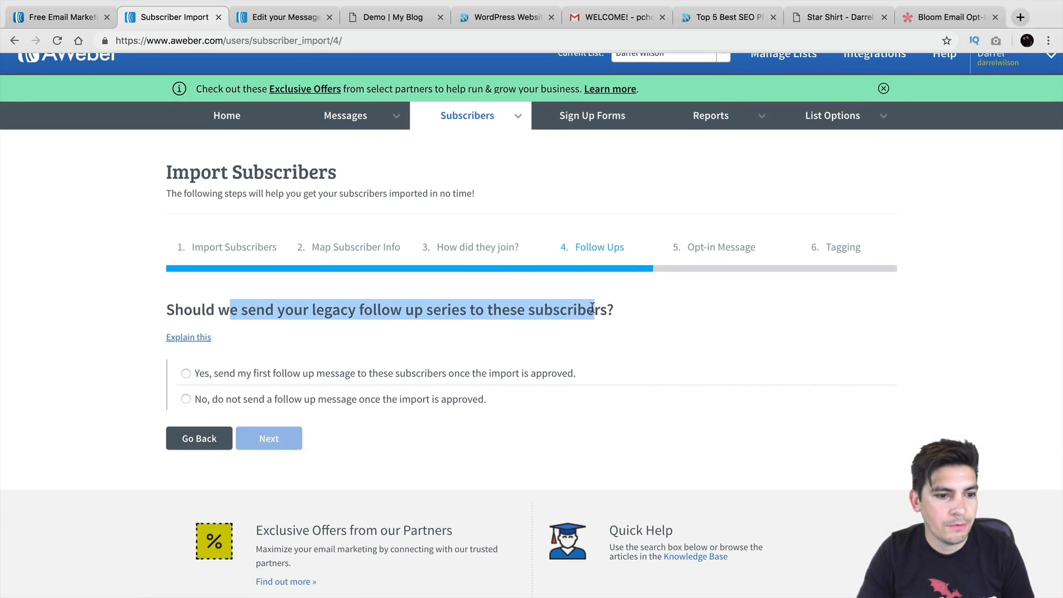
pyautogui.click(196, 374)
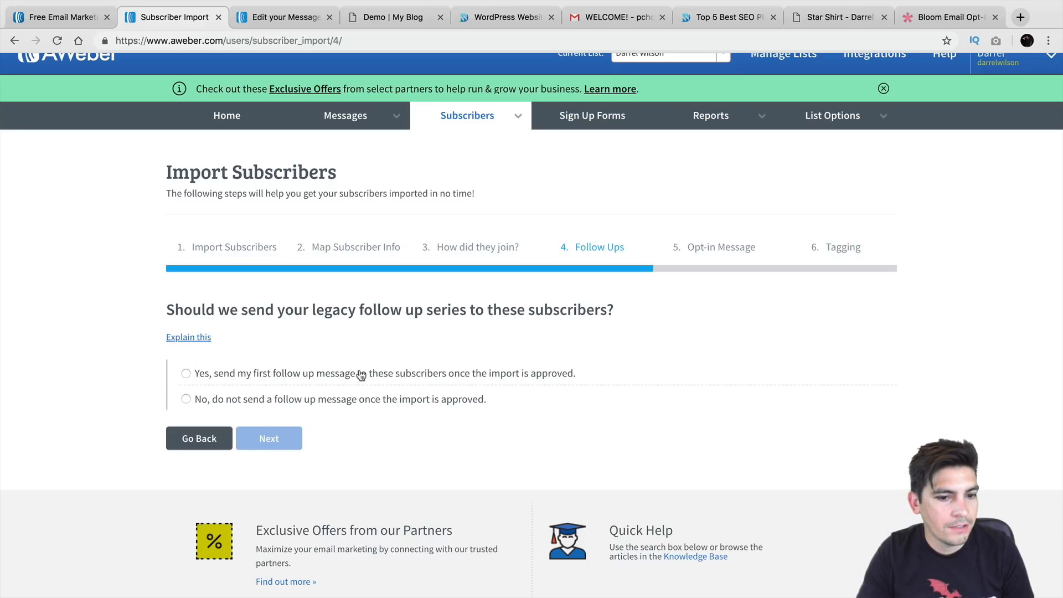
pyautogui.click(187, 374)
pyautogui.moveTo(372, 310); pyautogui.dragTo(405, 315)
pyautogui.click(186, 400)
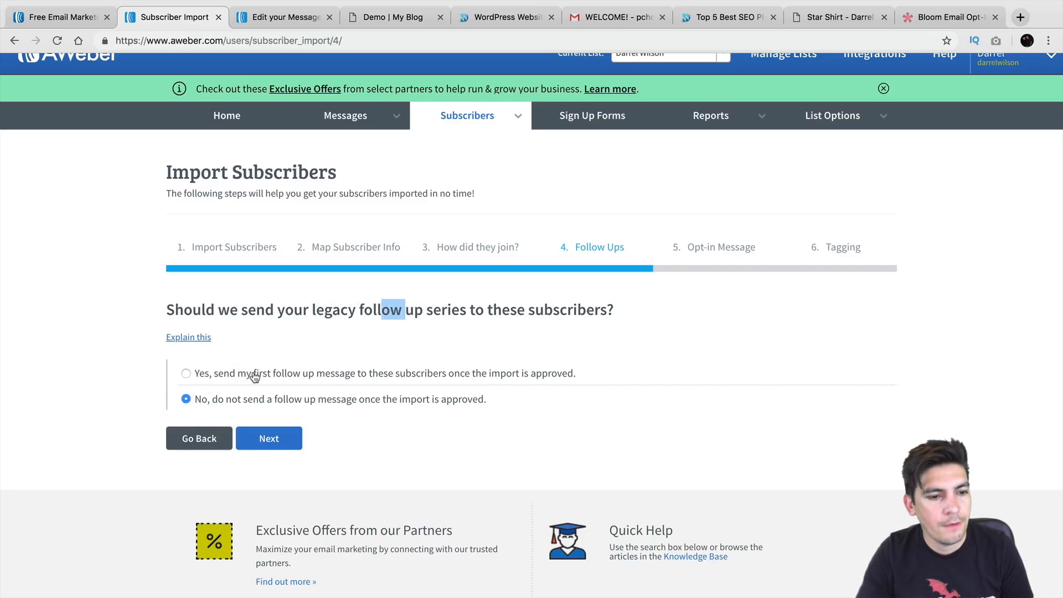
pyautogui.click(338, 306)
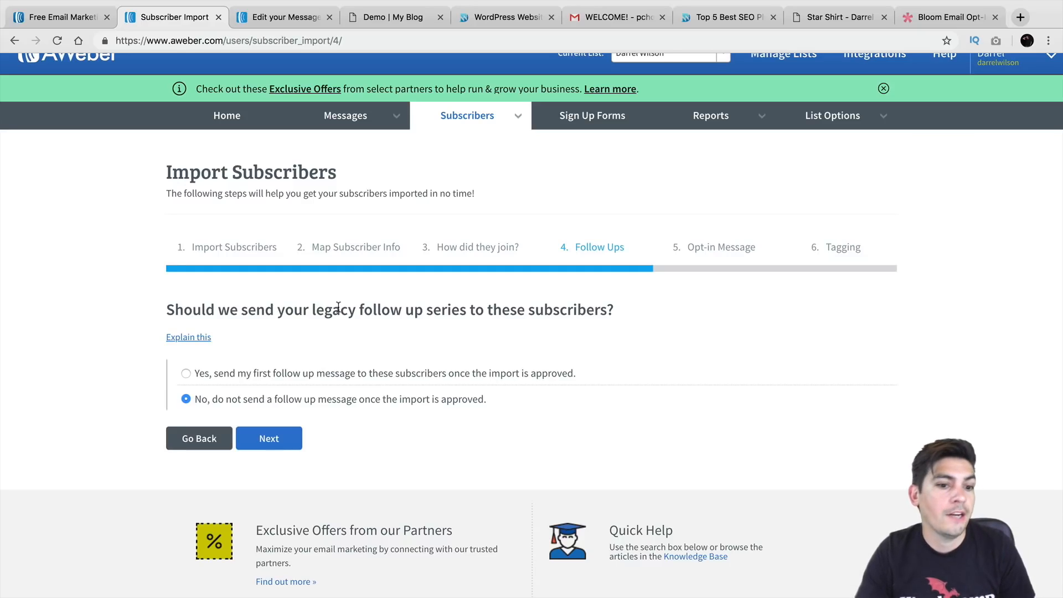
pyautogui.click(268, 445)
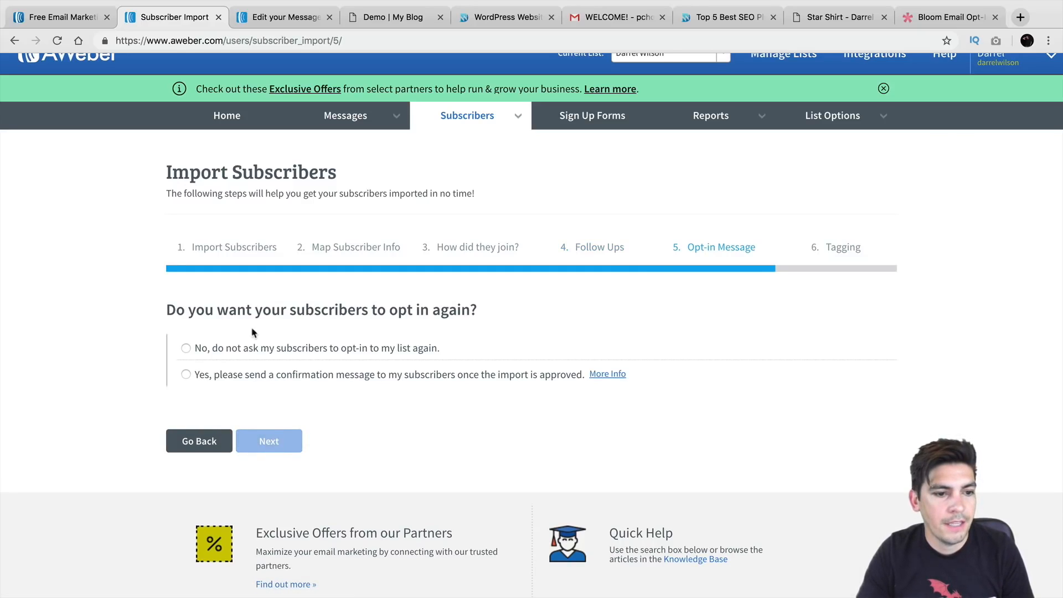
# Choose not to ask imported subscribers to opt in again
pyautogui.moveTo(196, 310); pyautogui.dragTo(477, 311)
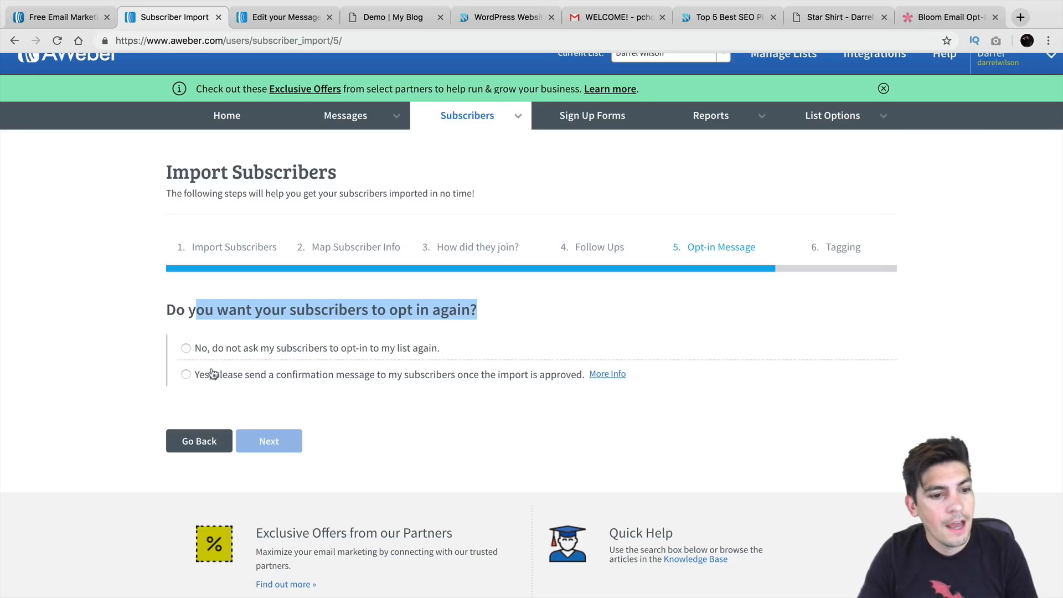
pyautogui.click(187, 349)
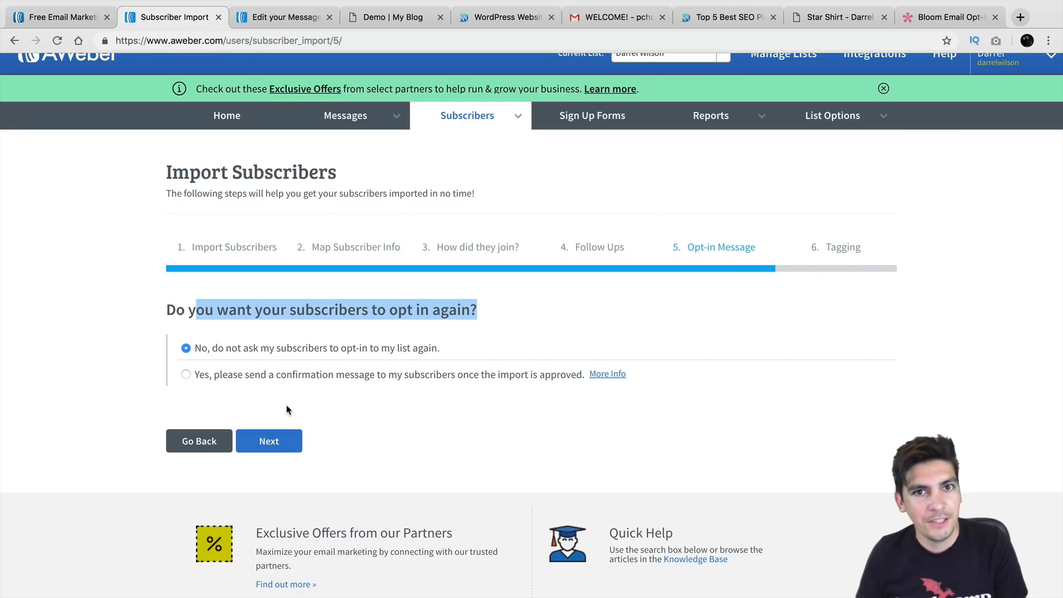
pyautogui.click(286, 435)
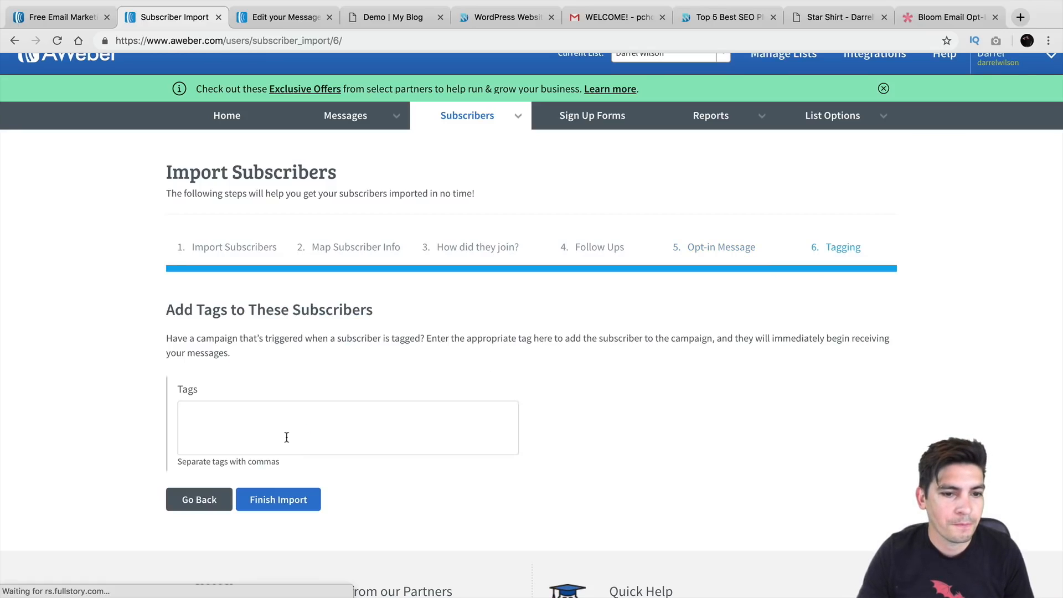
# Leave Tags empty and finish the import
pyautogui.scroll(-1, 286, 409)
pyautogui.scroll(-1, 286, 408)
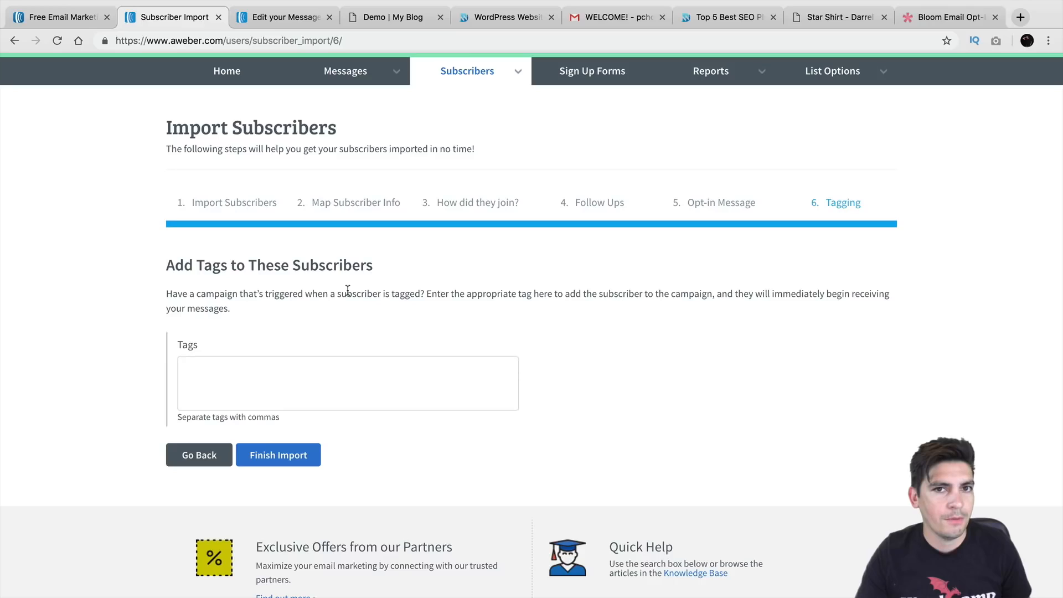
pyautogui.click(296, 454)
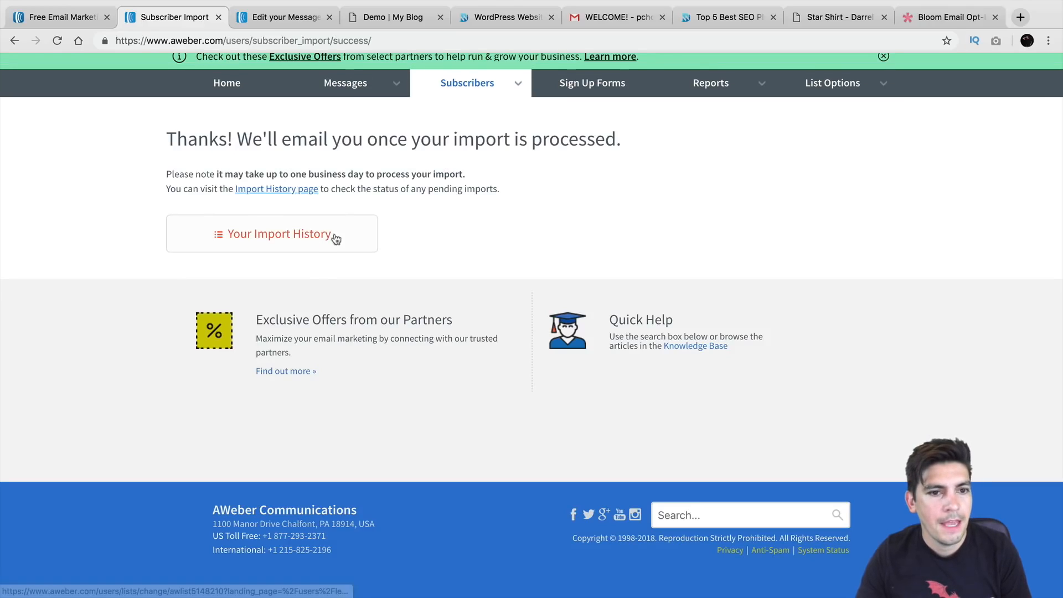
# Return to the Account Overview and point out the one subscriber added today
pyautogui.moveTo(254, 174); pyautogui.dragTo(436, 174)
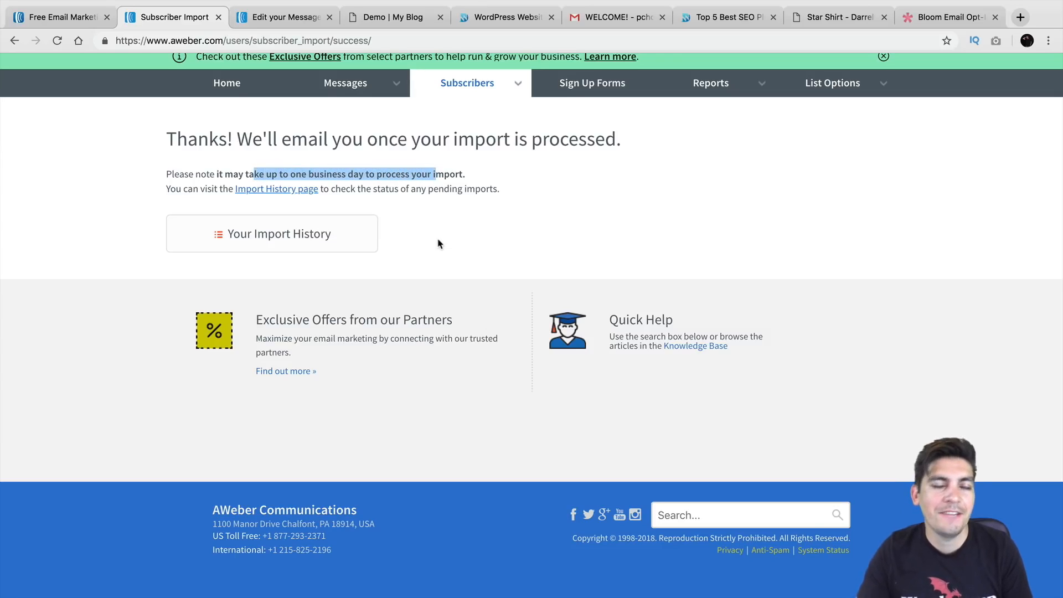
pyautogui.scroll(1, 437, 244)
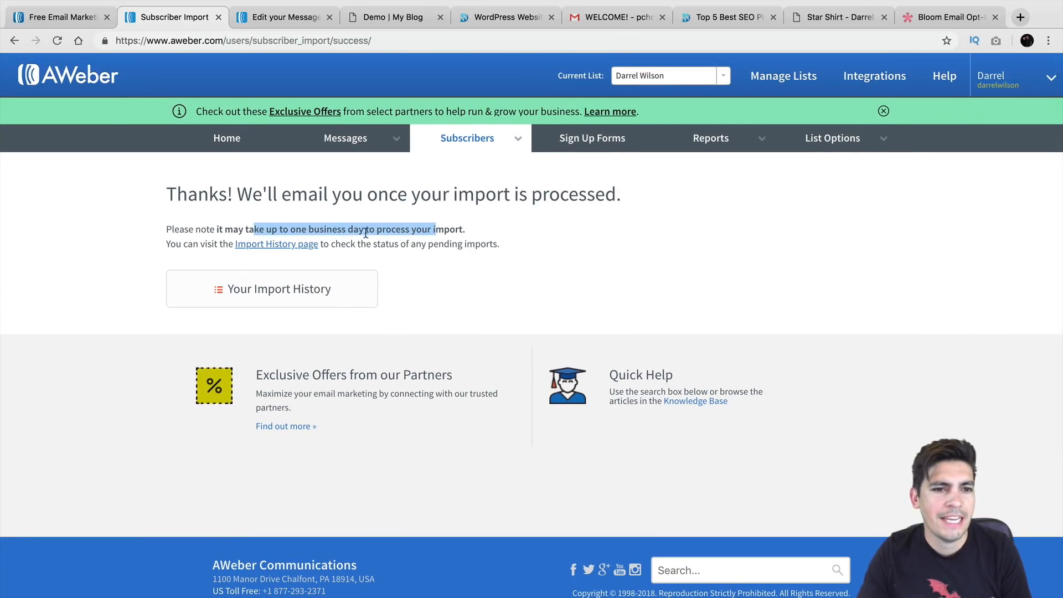
pyautogui.click(228, 143)
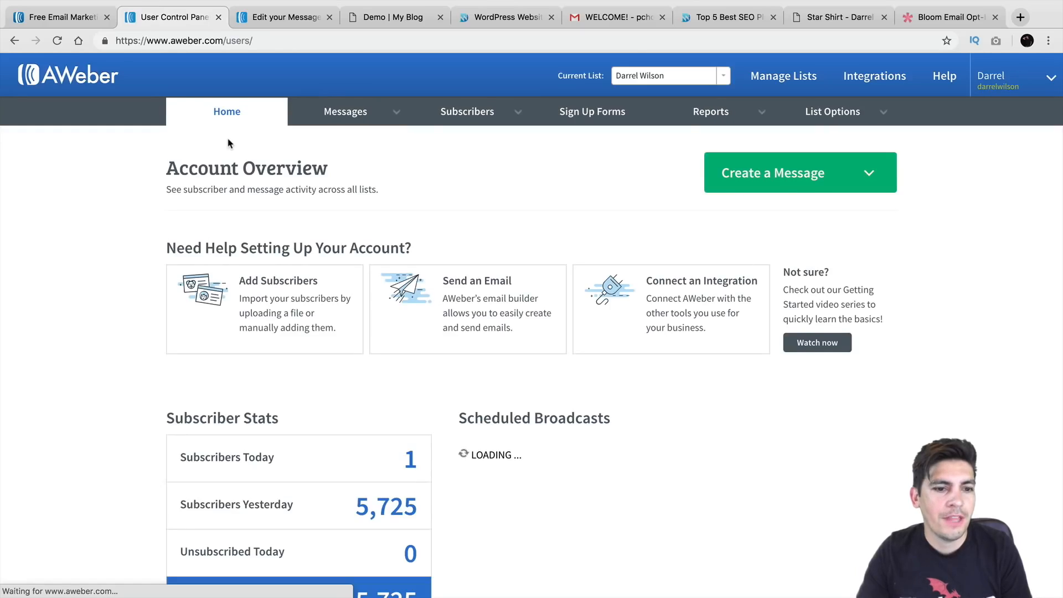
pyautogui.scroll(-2, 229, 220)
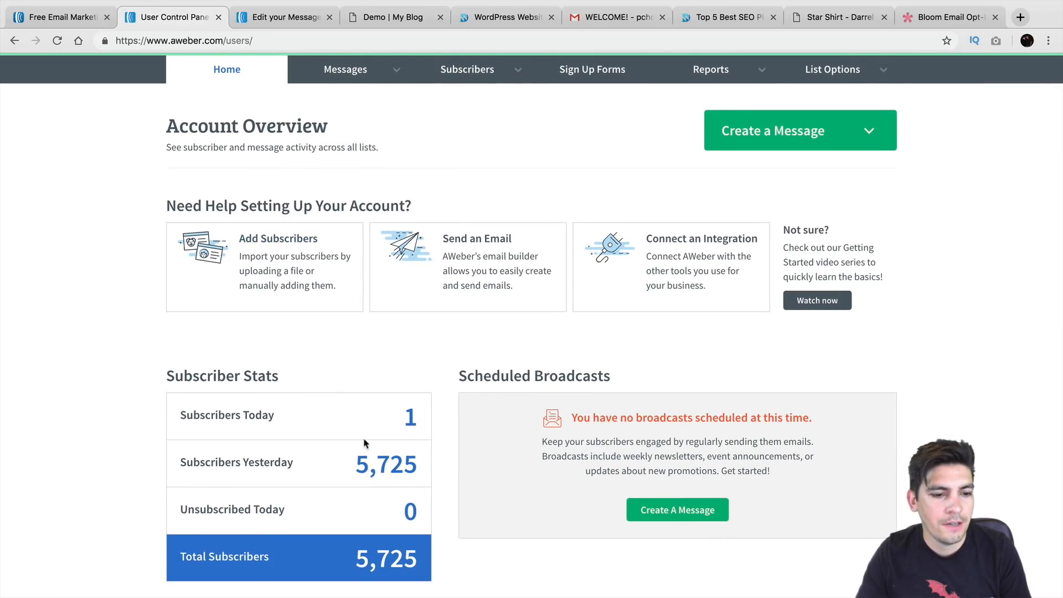
pyautogui.moveTo(394, 419); pyautogui.dragTo(415, 416)
# Highlight yesterday's 5,725 subscriber count and show the Messages and Subscribers menu options
pyautogui.scroll(-1, 416, 416)
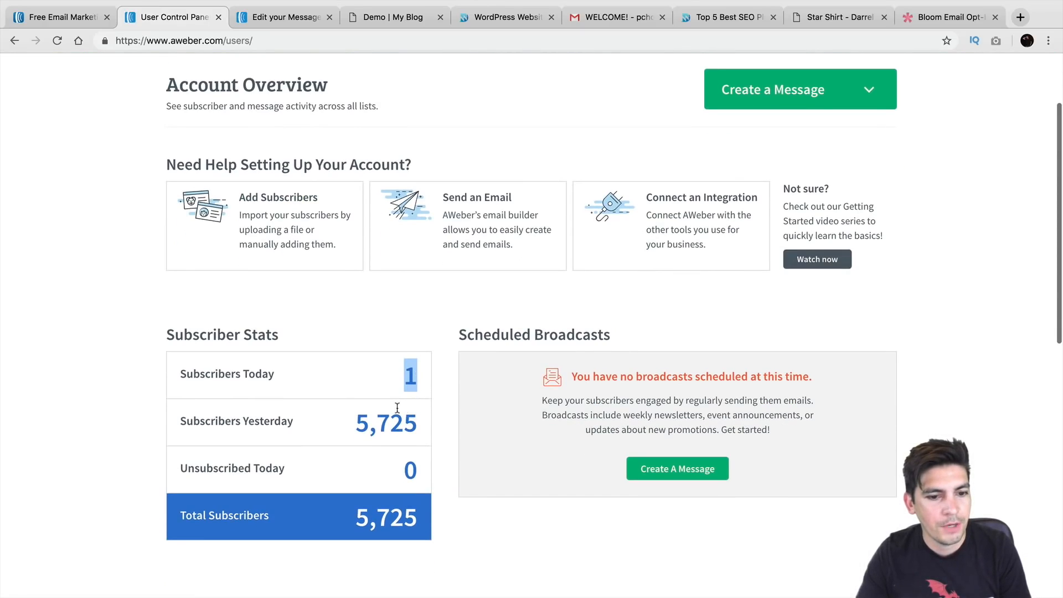
pyautogui.moveTo(356, 424); pyautogui.dragTo(418, 423)
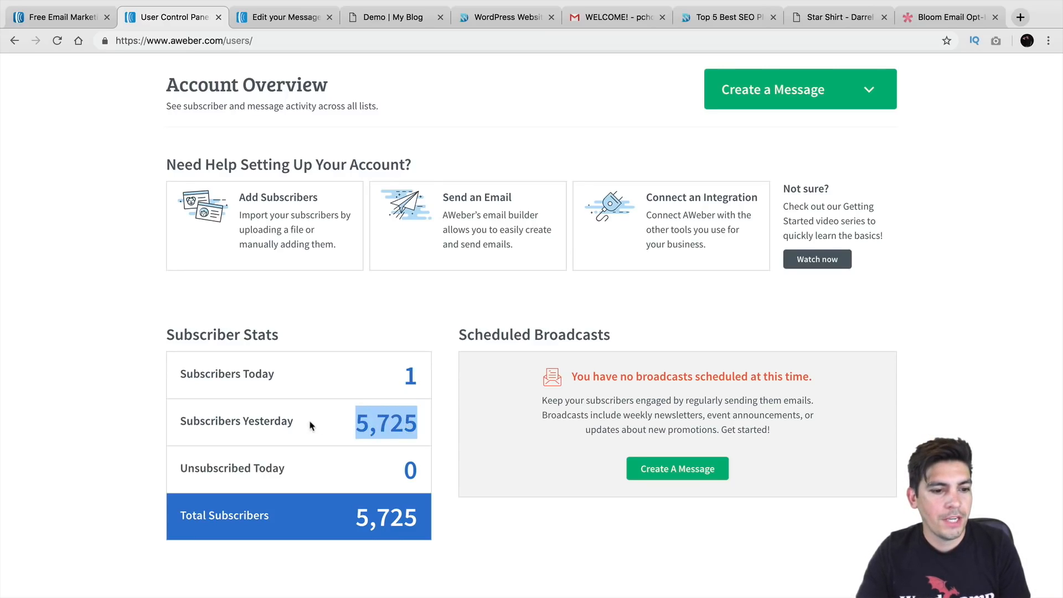
pyautogui.scroll(3, 385, 427)
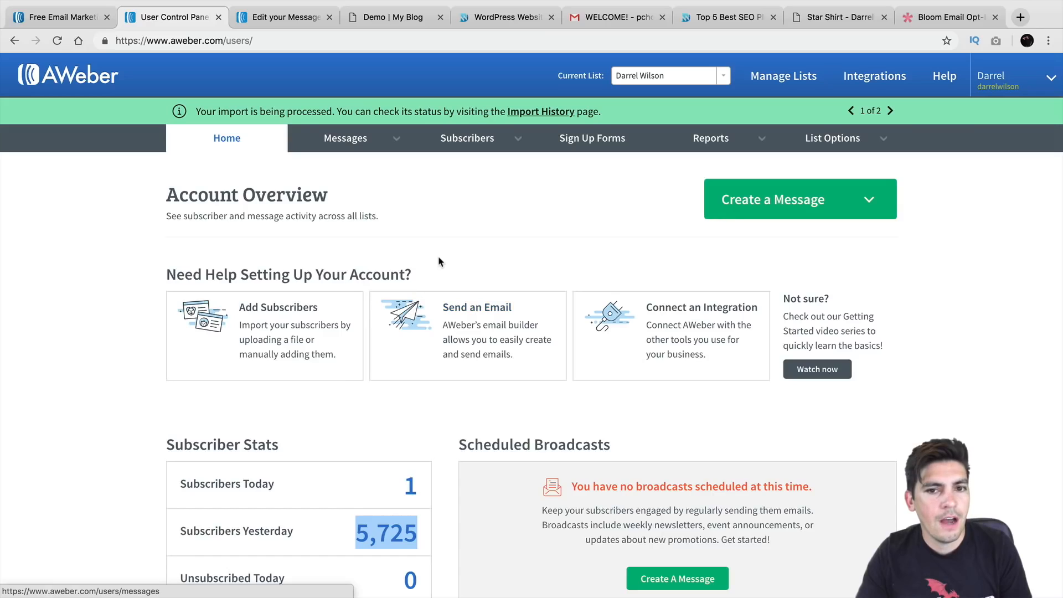
pyautogui.click(372, 140)
pyautogui.click(433, 142)
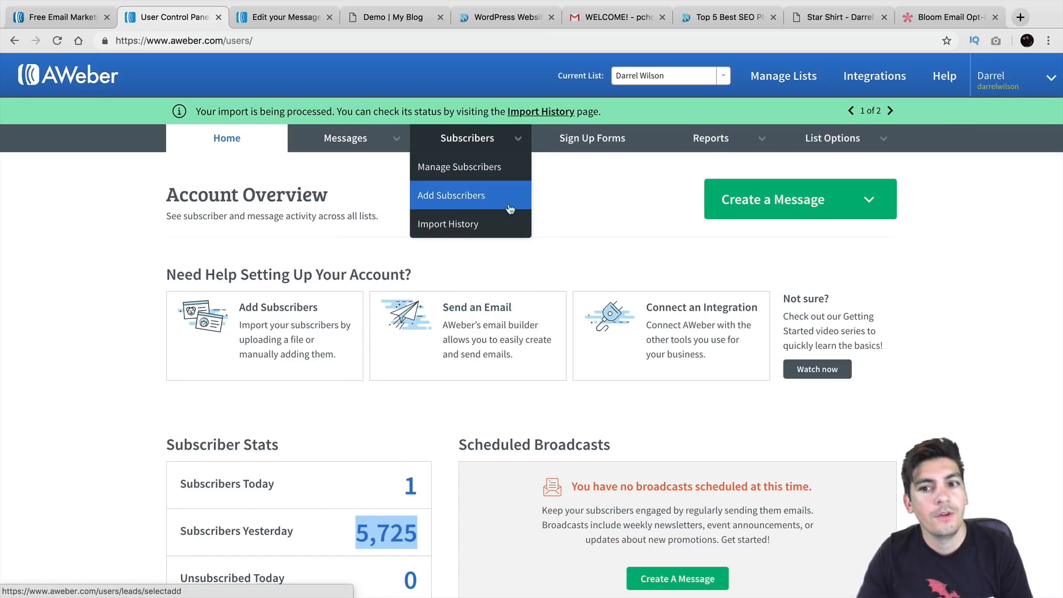
# Start a Drag & Drop Email Builder message and untick Keep My Message Content in Templates
pyautogui.click(736, 207)
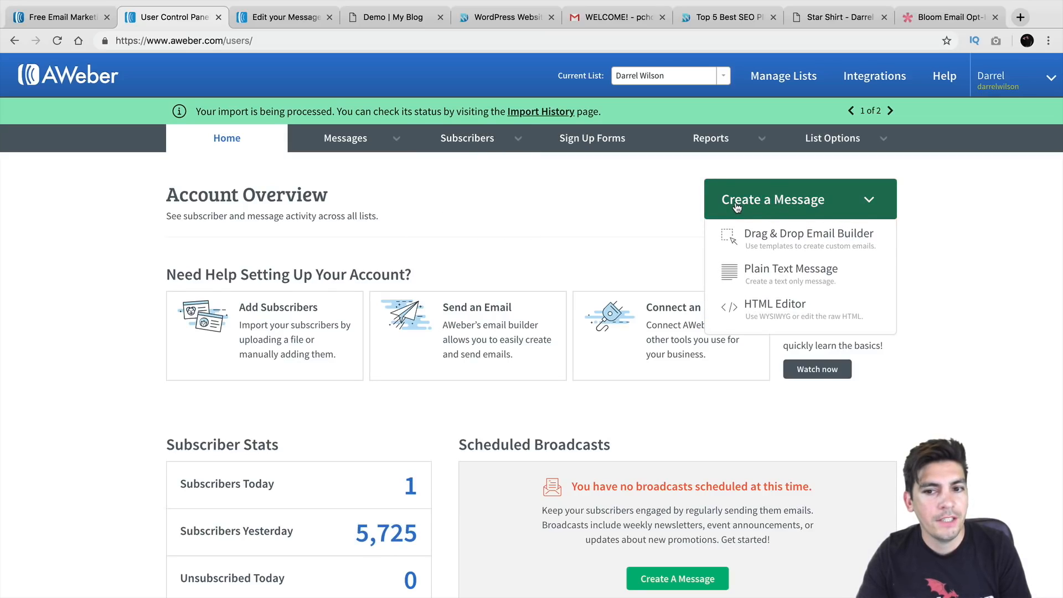
pyautogui.click(765, 241)
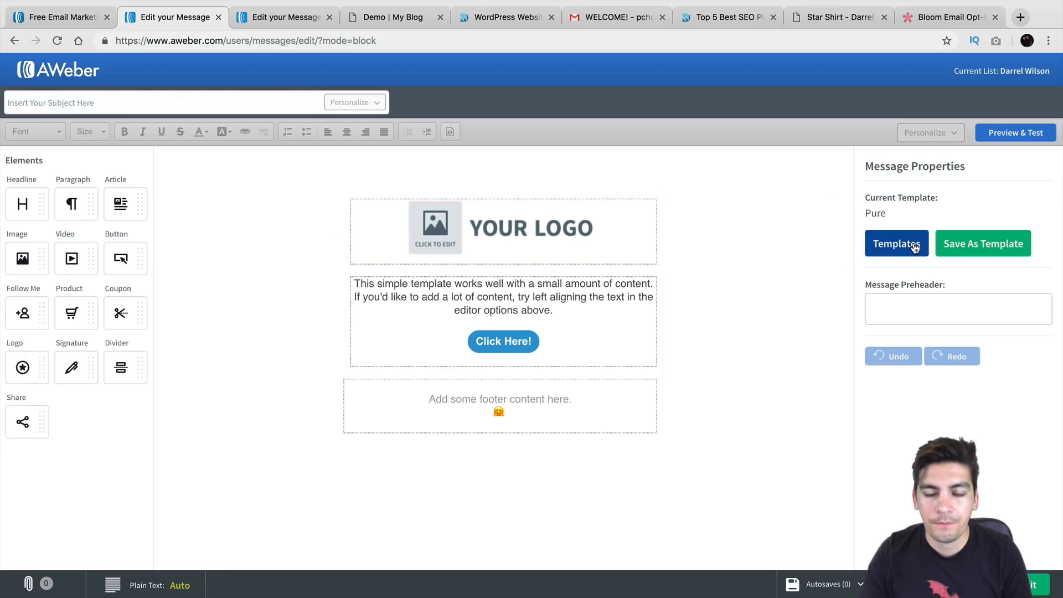
pyautogui.click(894, 244)
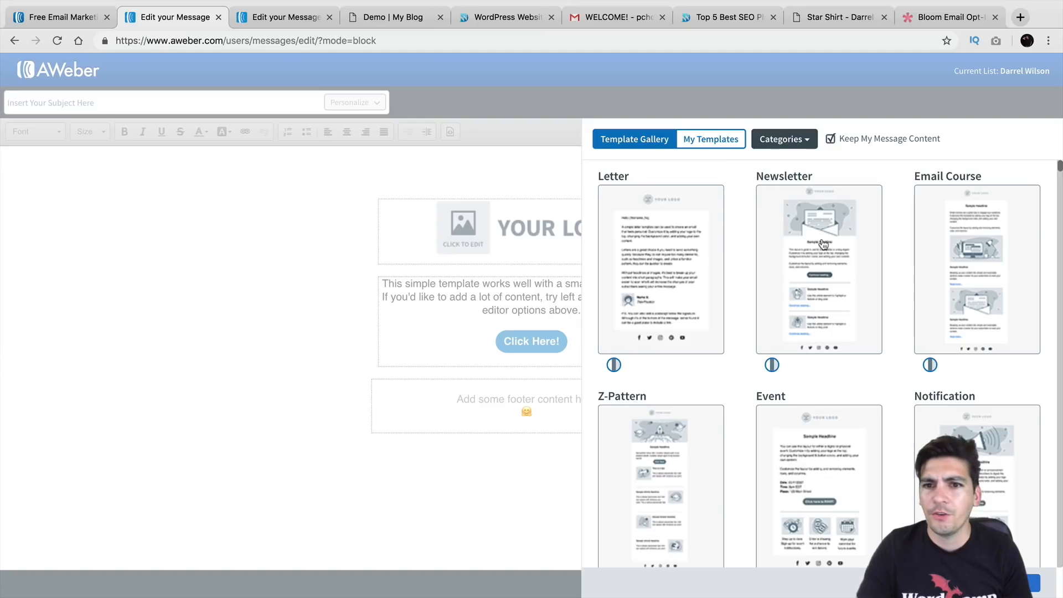
pyautogui.scroll(-1, 823, 244)
pyautogui.click(831, 138)
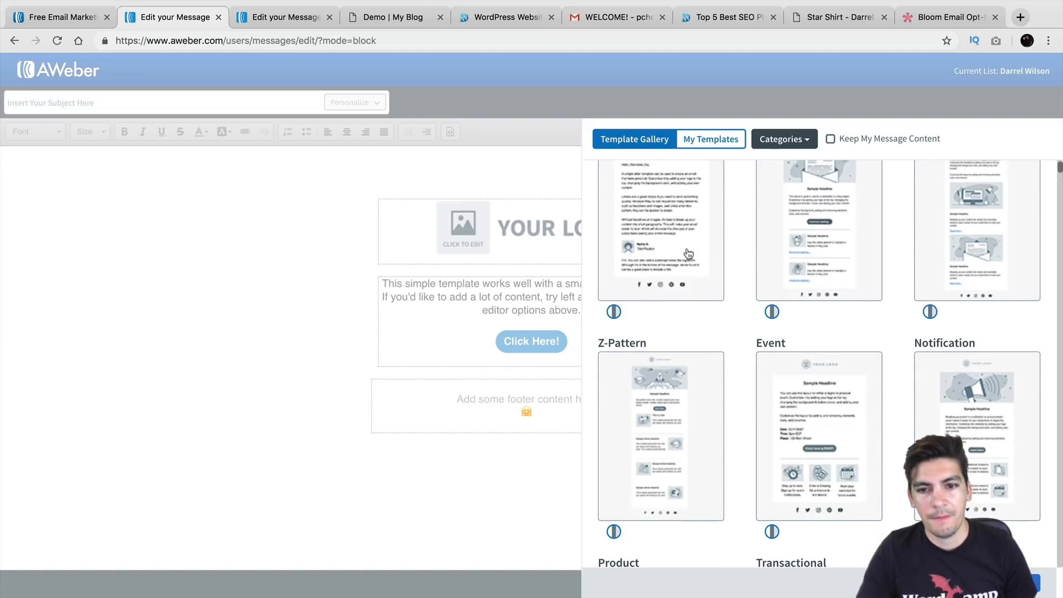
# Try the Product and Drop templates, then apply the Pure template and close the gallery
pyautogui.scroll(-6, 686, 253)
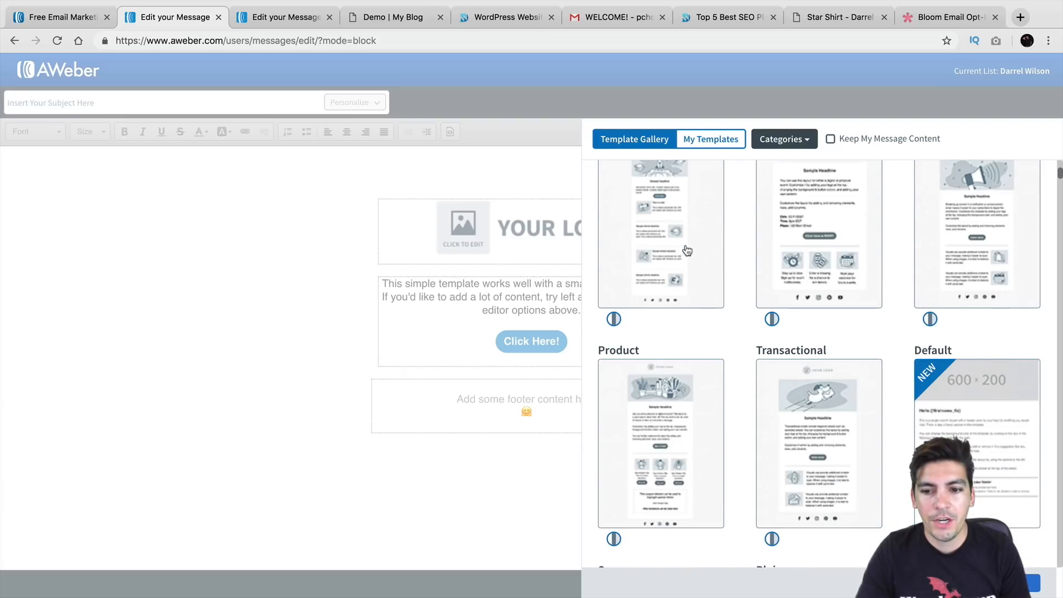
pyautogui.click(671, 327)
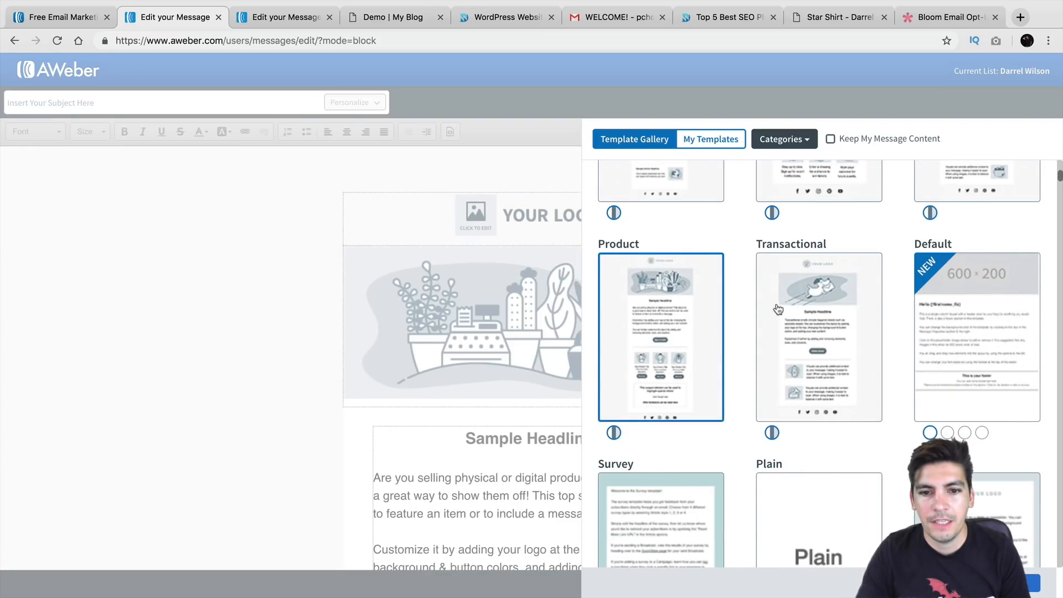
pyautogui.scroll(-9, 711, 308)
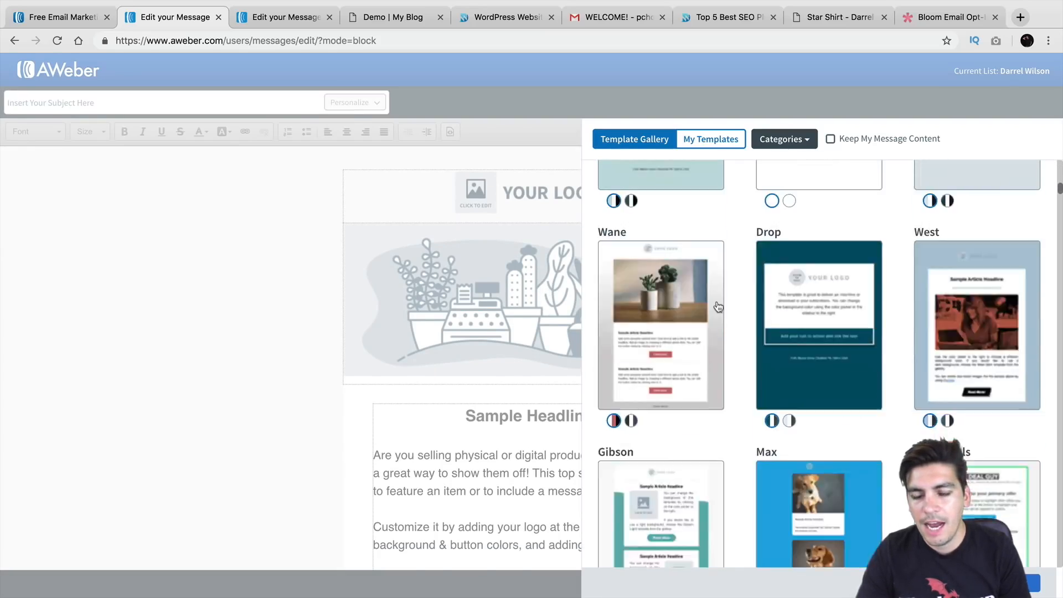
pyautogui.click(801, 238)
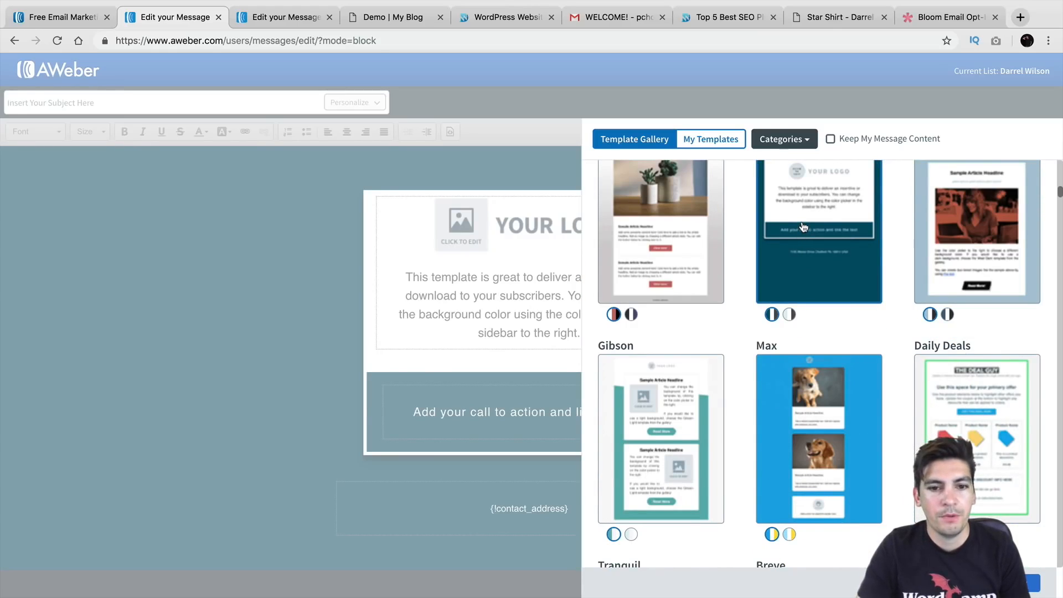
pyautogui.scroll(15, 811, 252)
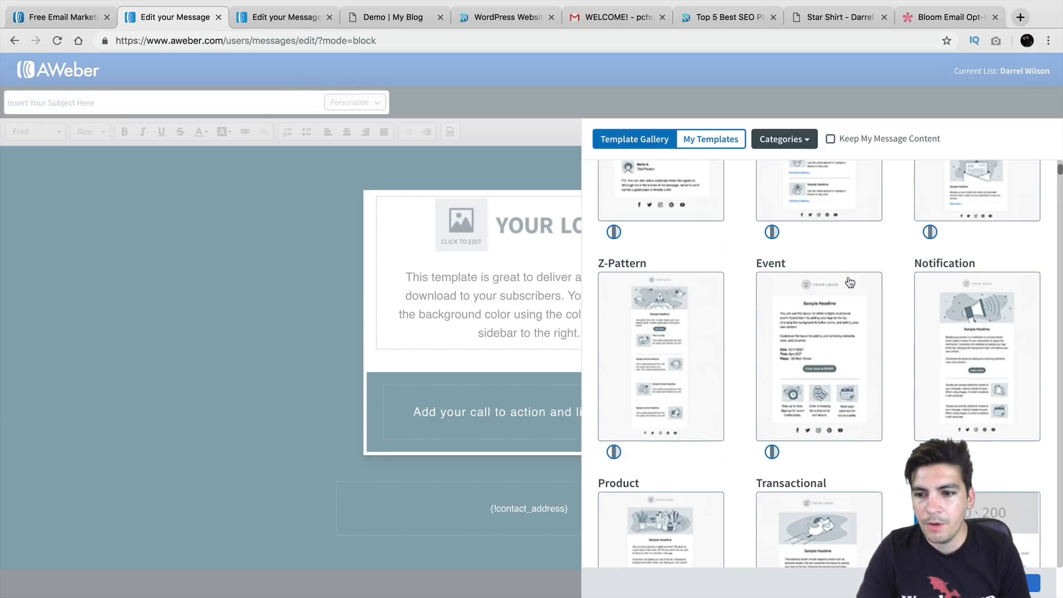
pyautogui.scroll(-12, 847, 304)
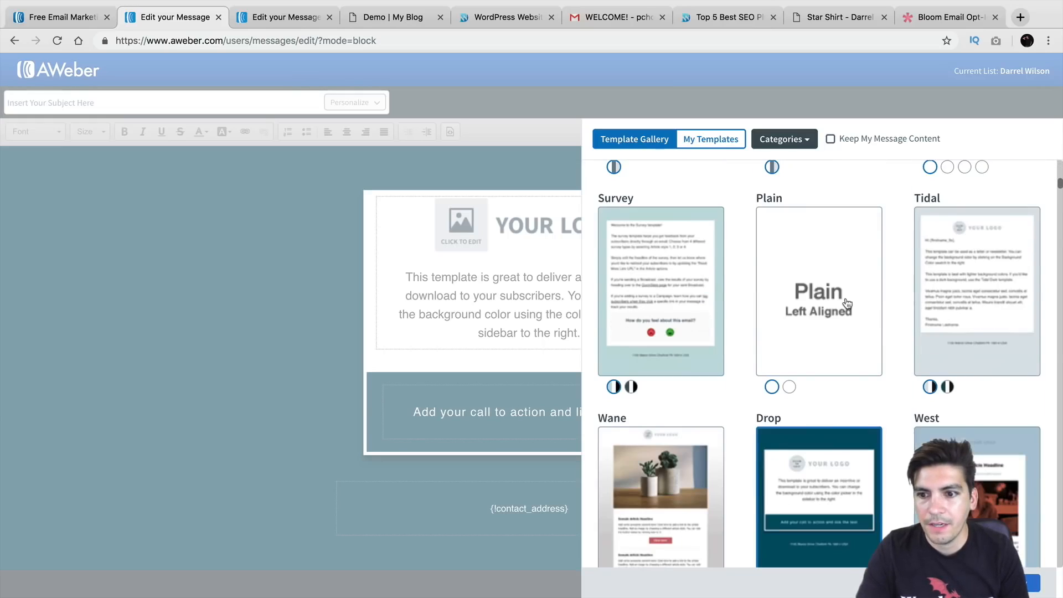
pyautogui.scroll(-1, 815, 280)
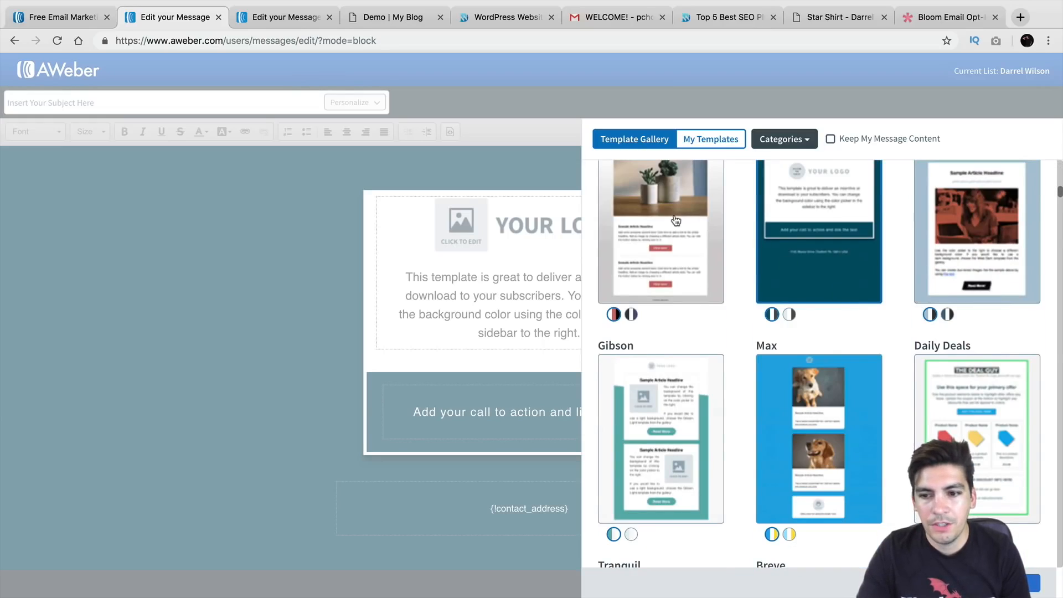
pyautogui.scroll(-2, 724, 302)
pyautogui.scroll(-7, 724, 300)
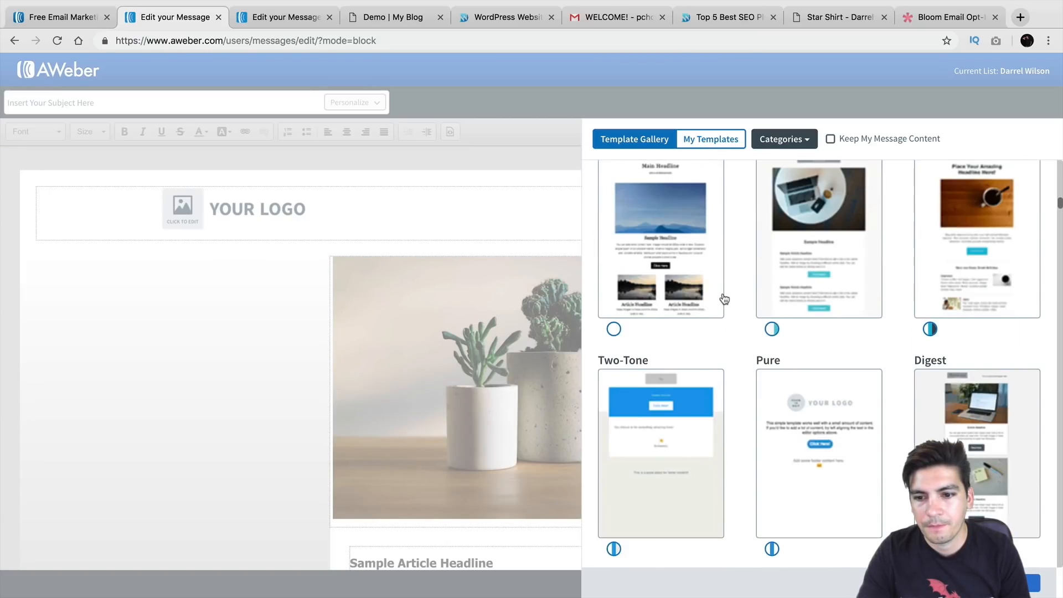
pyautogui.click(803, 343)
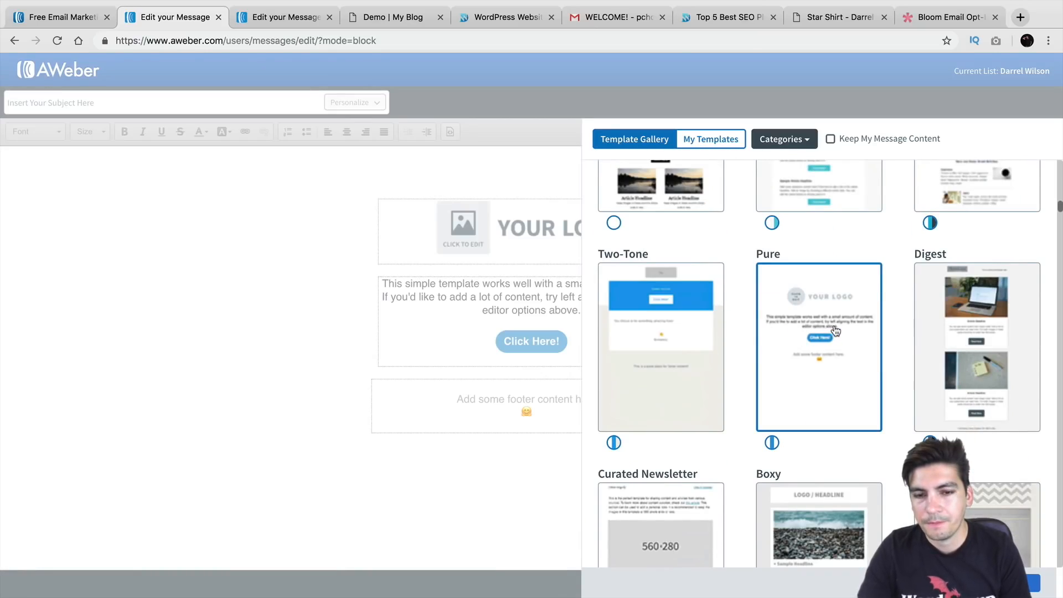
pyautogui.click(1018, 583)
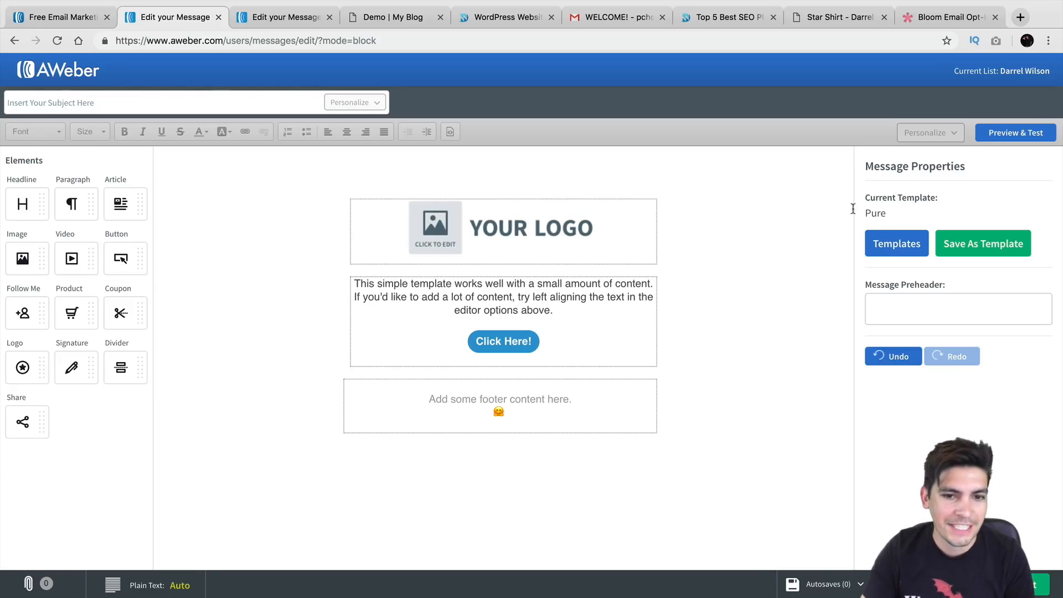
# Replace the logo placeholder with the brand logo from My Images, resized to 234 px wide
pyautogui.click(529, 238)
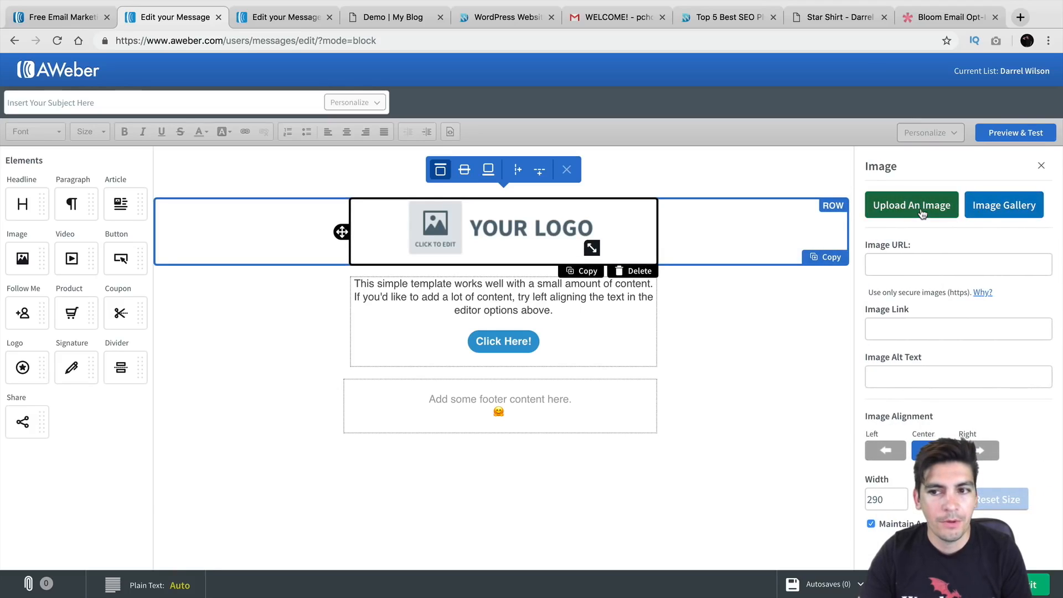
pyautogui.click(983, 213)
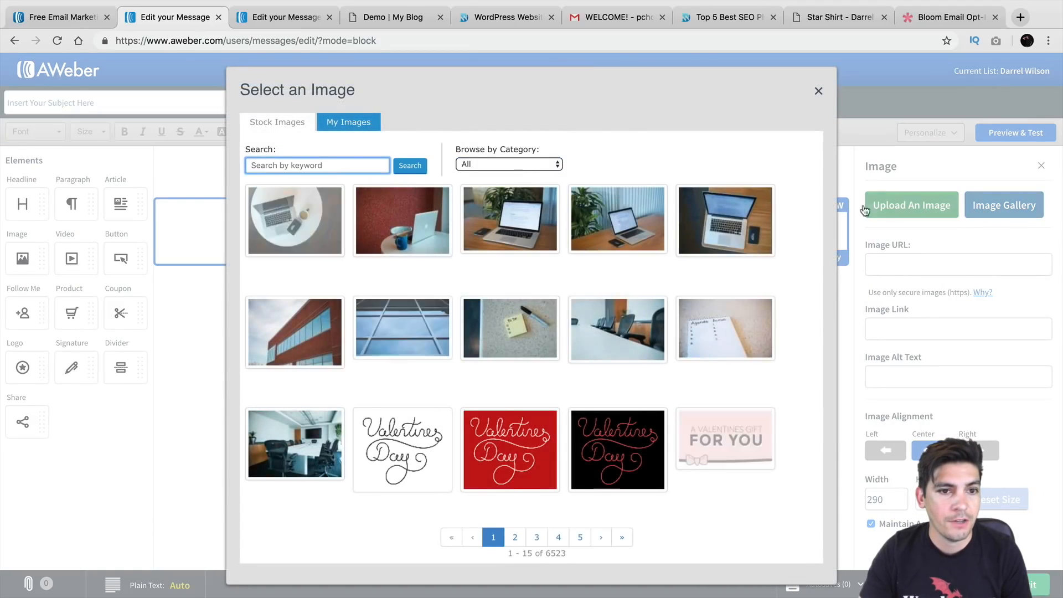
pyautogui.click(353, 125)
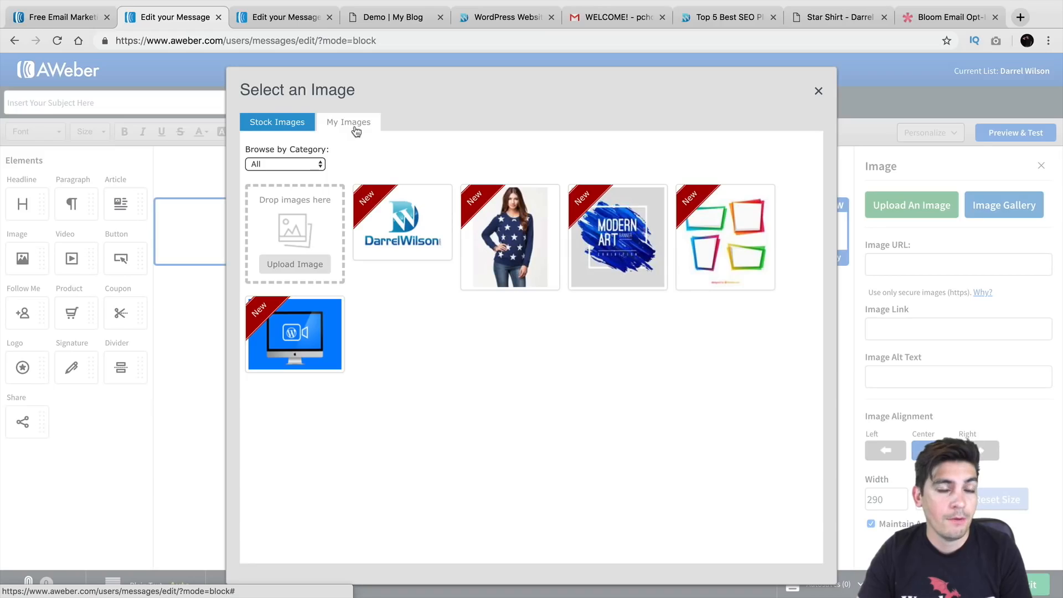
pyautogui.click(404, 219)
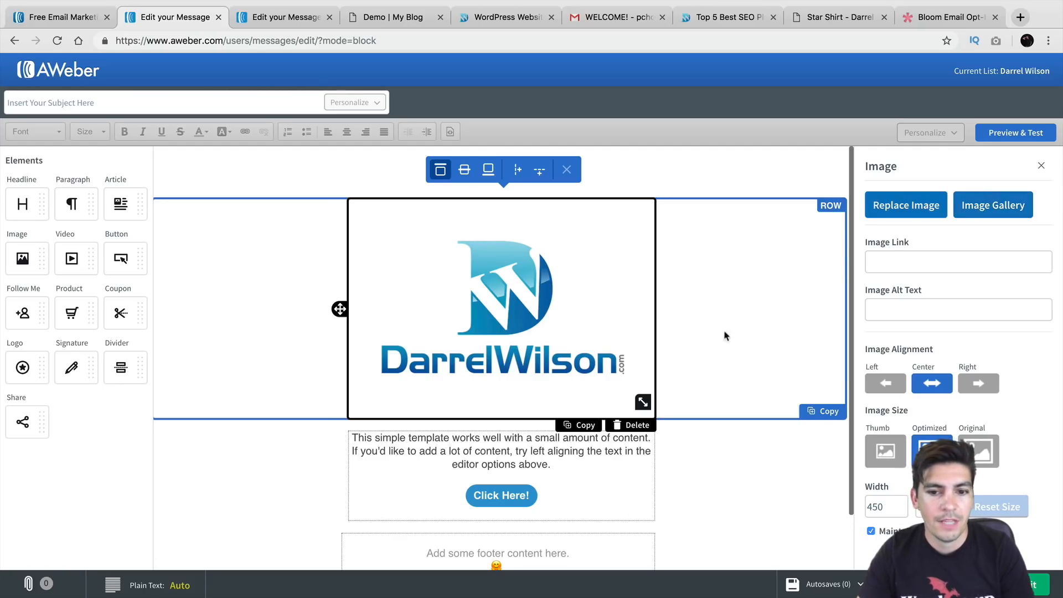
pyautogui.moveTo(639, 397); pyautogui.dragTo(575, 301)
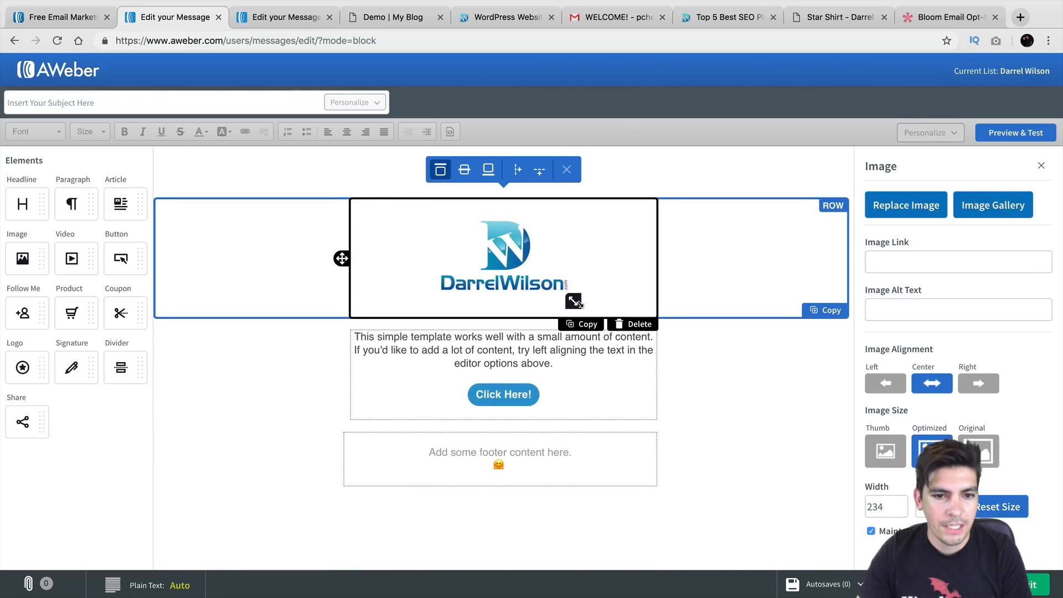
pyautogui.click(529, 339)
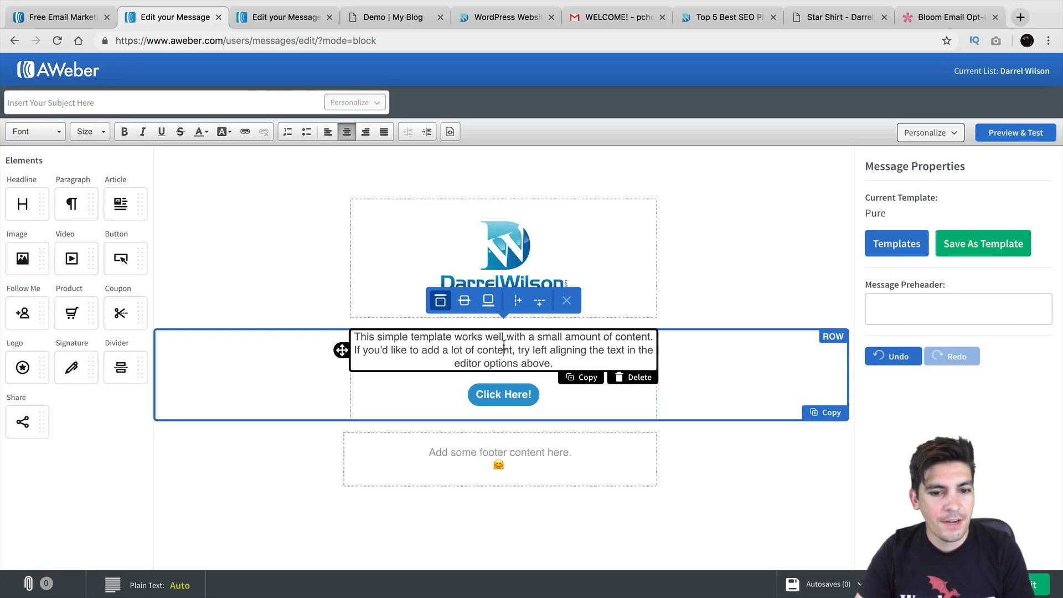
pyautogui.tripleClick(503, 345)
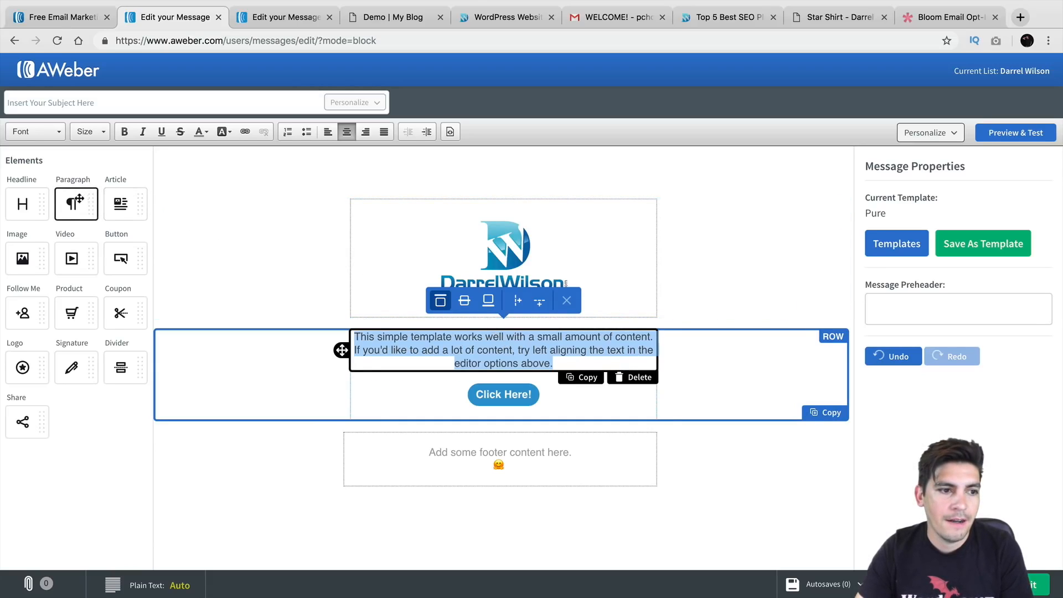
pyautogui.moveTo(35, 247); pyautogui.dragTo(459, 354)
pyautogui.moveTo(121, 204); pyautogui.dragTo(453, 490)
pyautogui.scroll(-4, 448, 443)
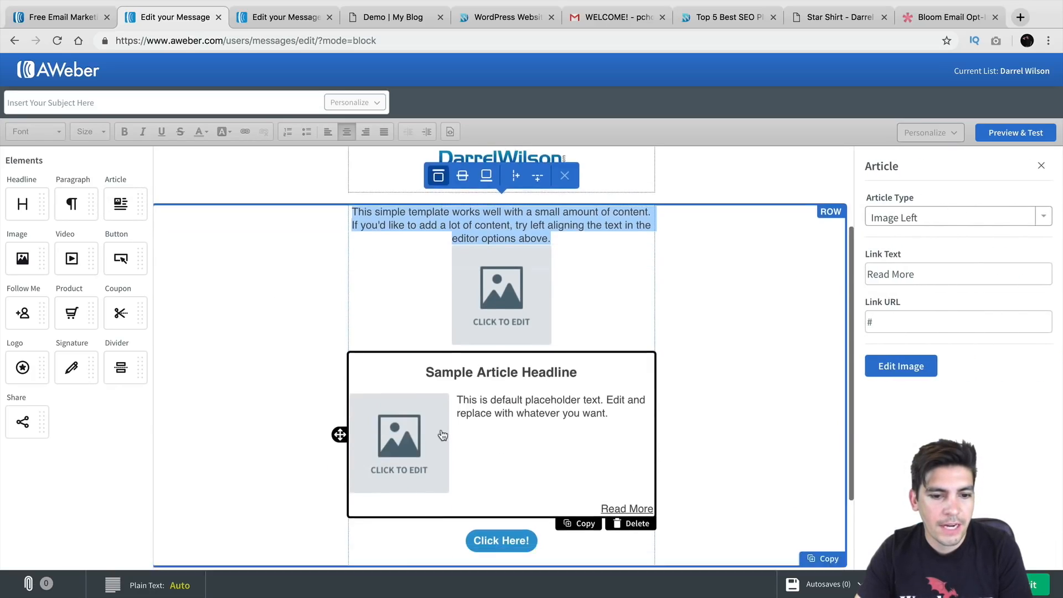
pyautogui.moveTo(145, 322); pyautogui.dragTo(425, 418)
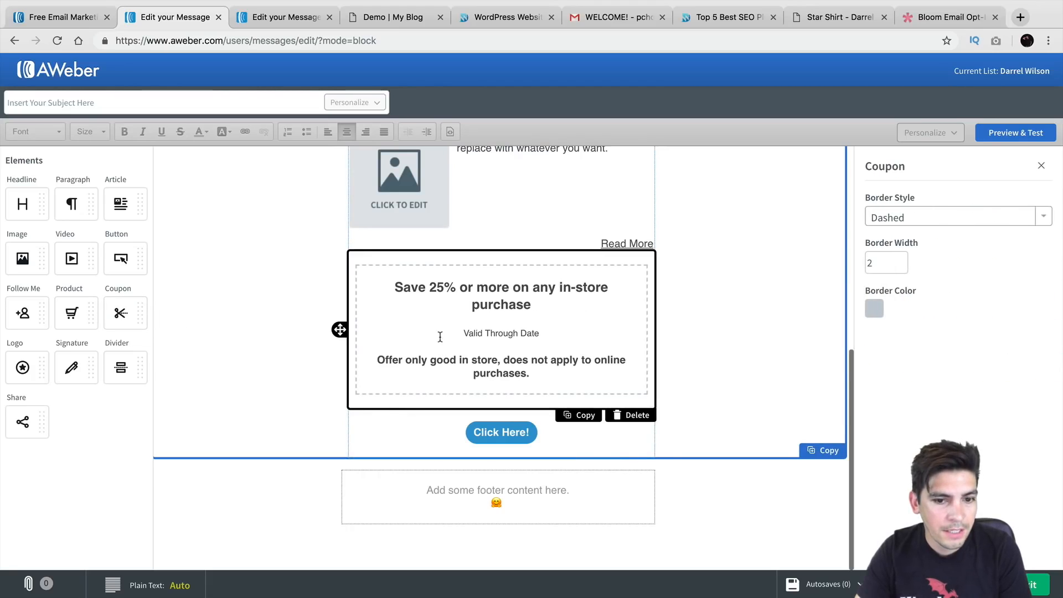
pyautogui.click(630, 416)
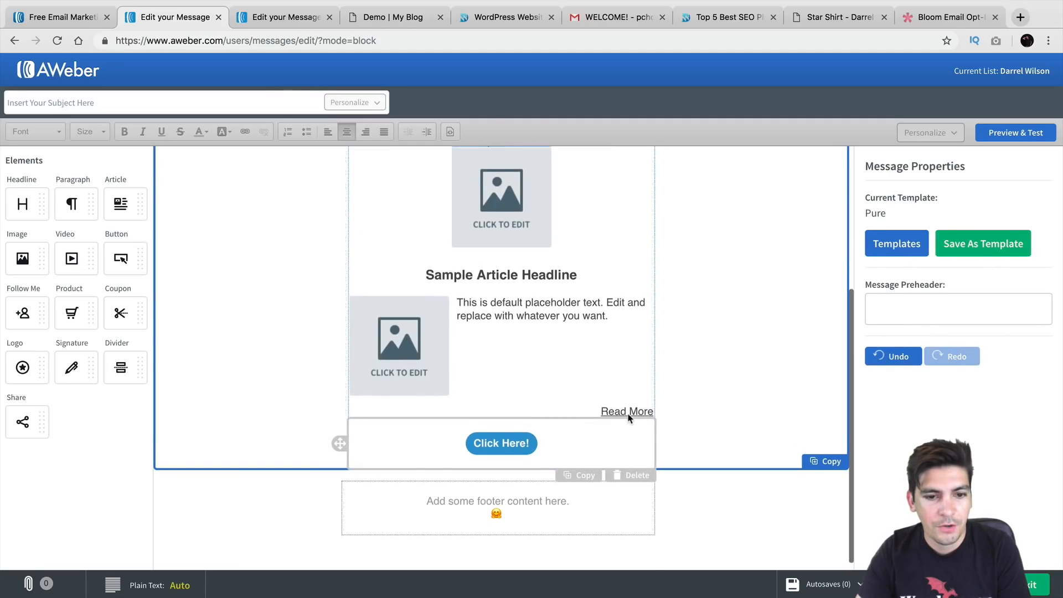
pyautogui.click(638, 467)
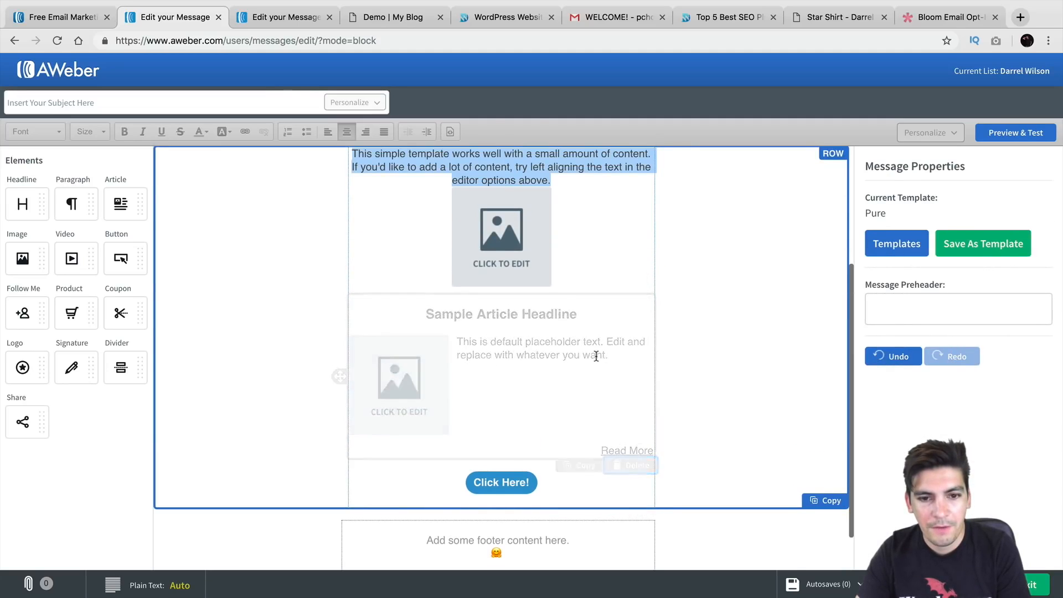
pyautogui.click(636, 485)
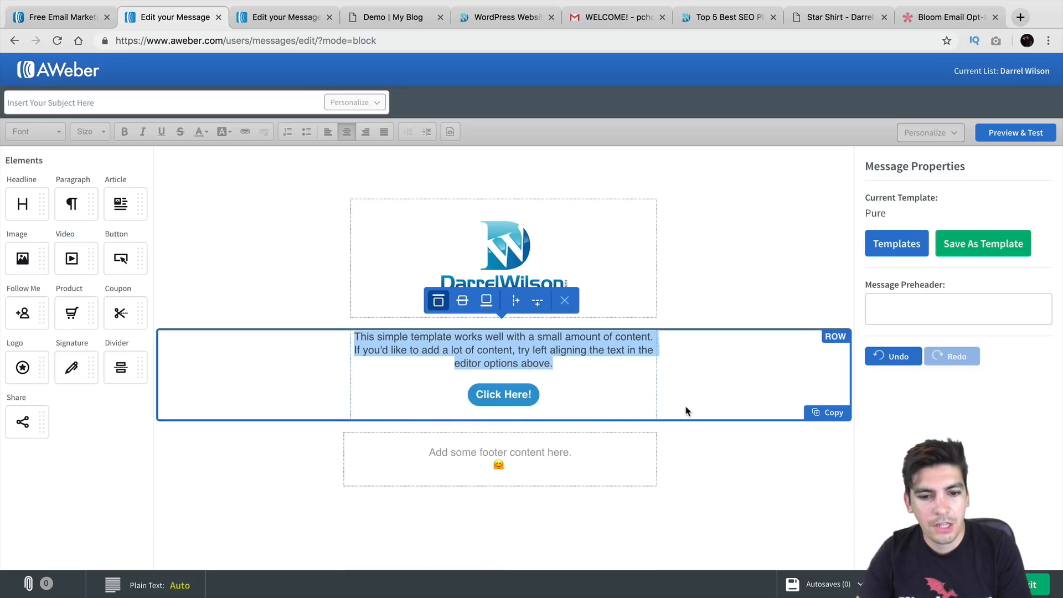
# Append 'this is a great tutorial make sure to like it' to the paragraph
pyautogui.click(565, 357)
pyautogui.write('this is a great tutorial make sure to like it you')
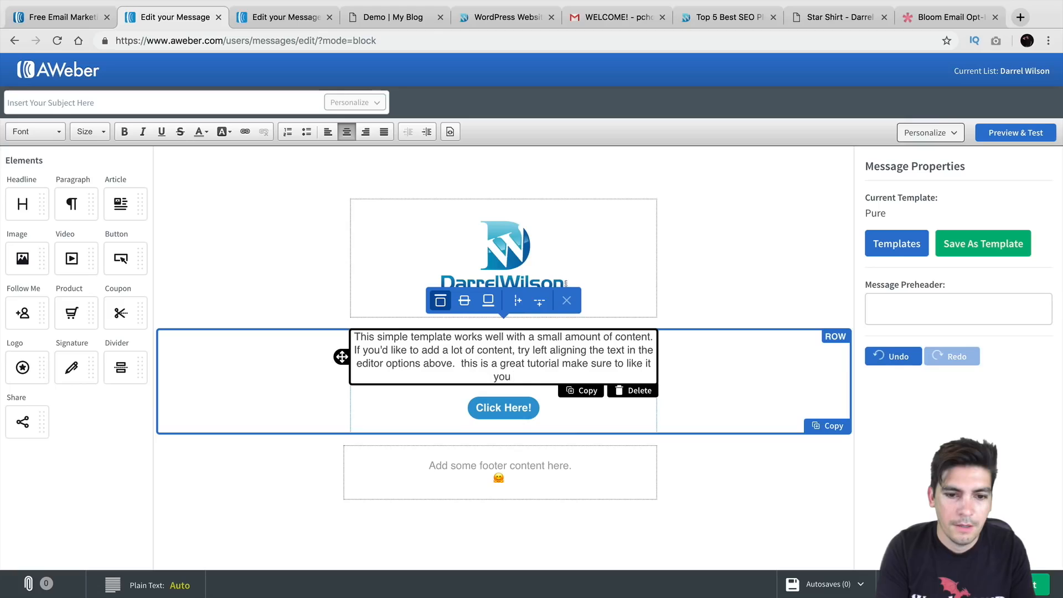
pyautogui.press('BackSpace')
pyautogui.press('BackSpace')
pyautogui.press('BackSpace')
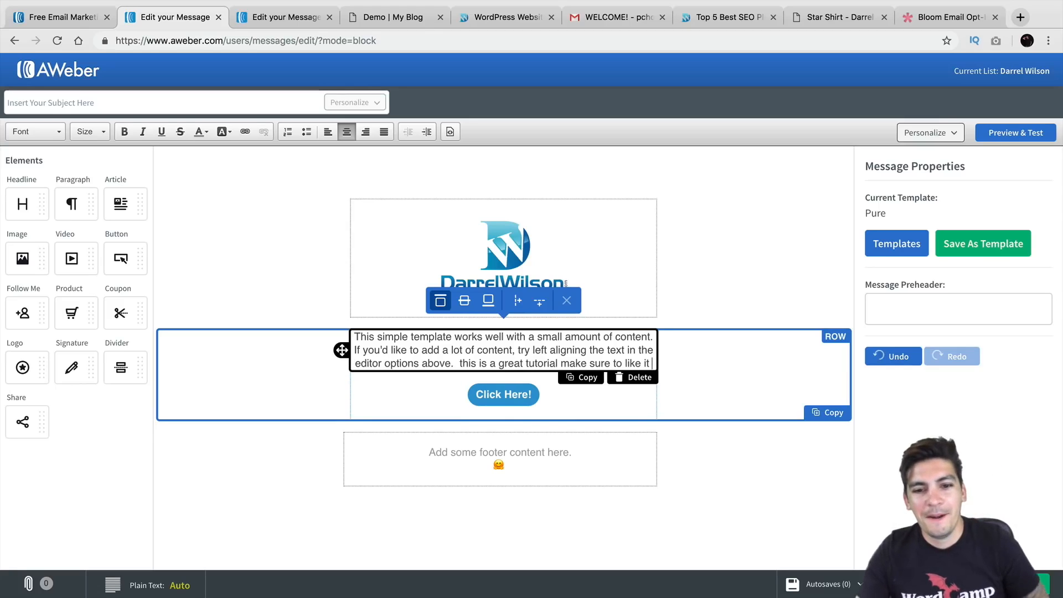
# Open the Click Here! button's settings, then go to the WordPress site's Dashboard
pyautogui.click(530, 398)
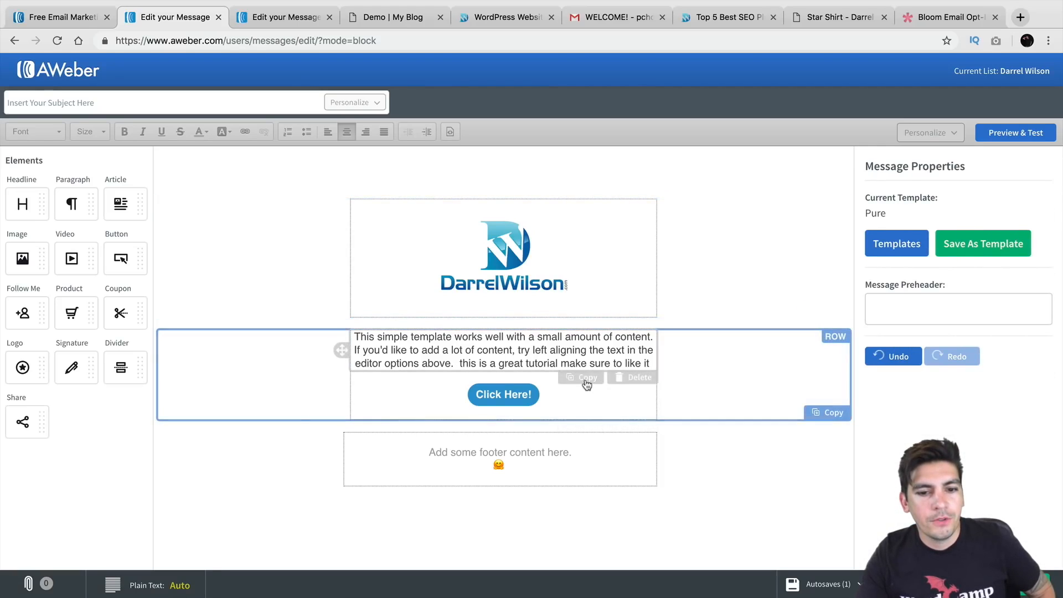
pyautogui.click(570, 398)
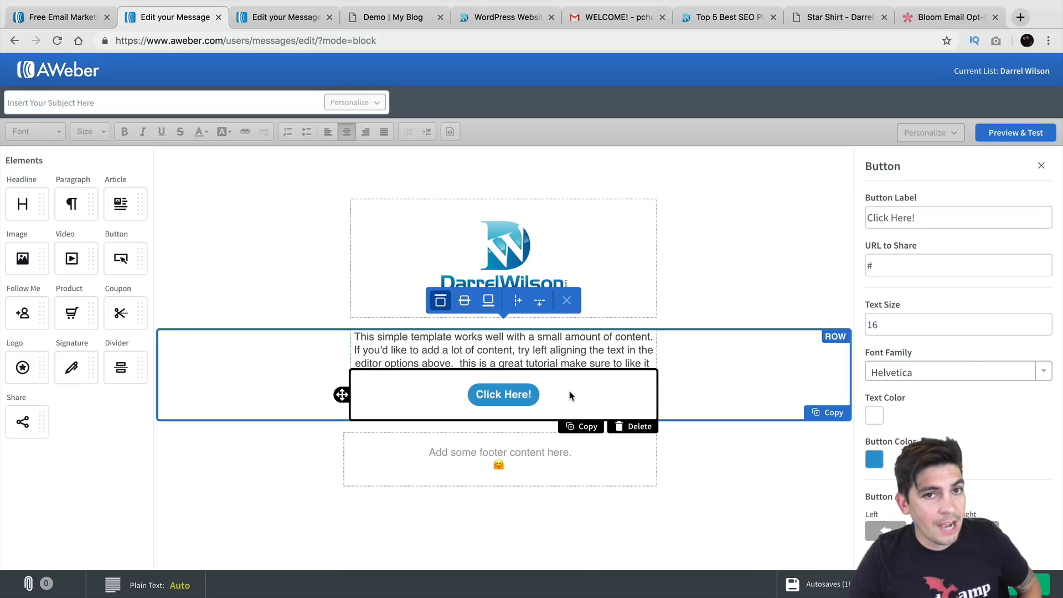
pyautogui.moveTo(509, 25); pyautogui.dragTo(282, 22)
pyautogui.click(67, 86)
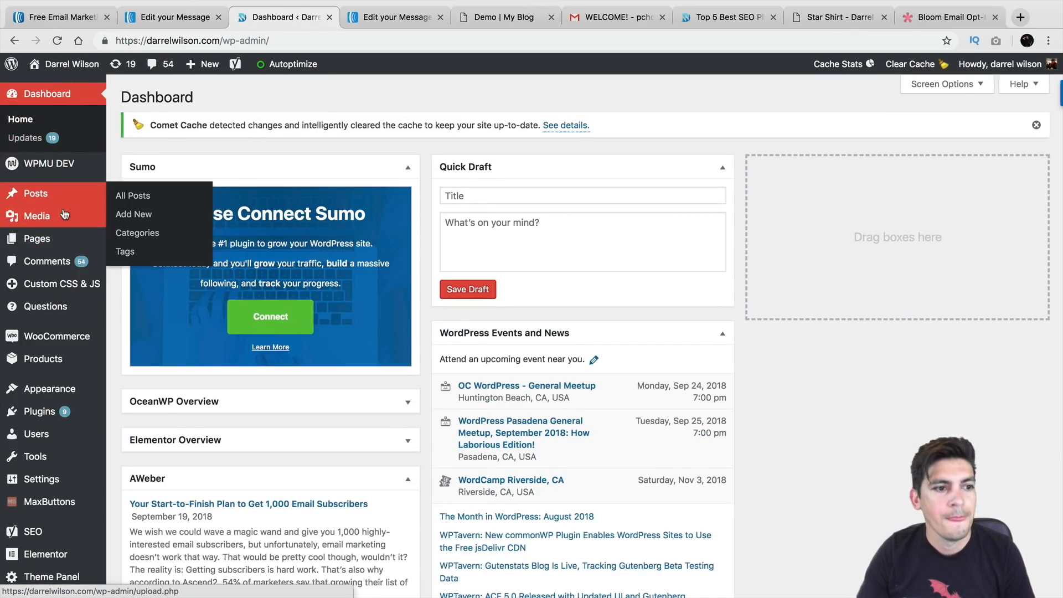
# Open the Media Library's Add New upload area and browse files, cancelling the upload
pyautogui.moveTo(30, 221)
pyautogui.click(132, 219)
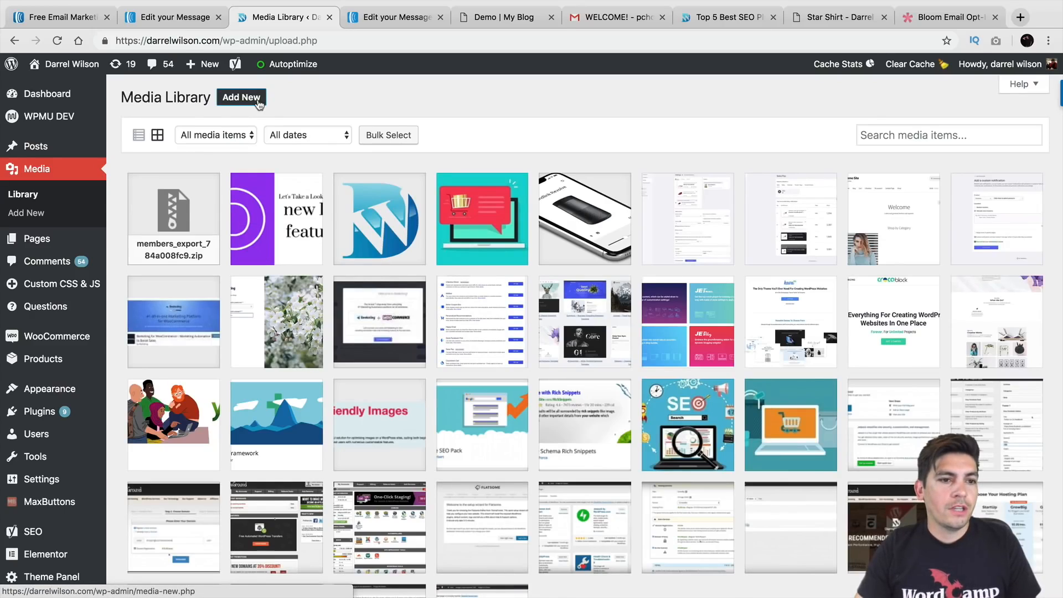
pyautogui.click(258, 103)
pyautogui.click(549, 199)
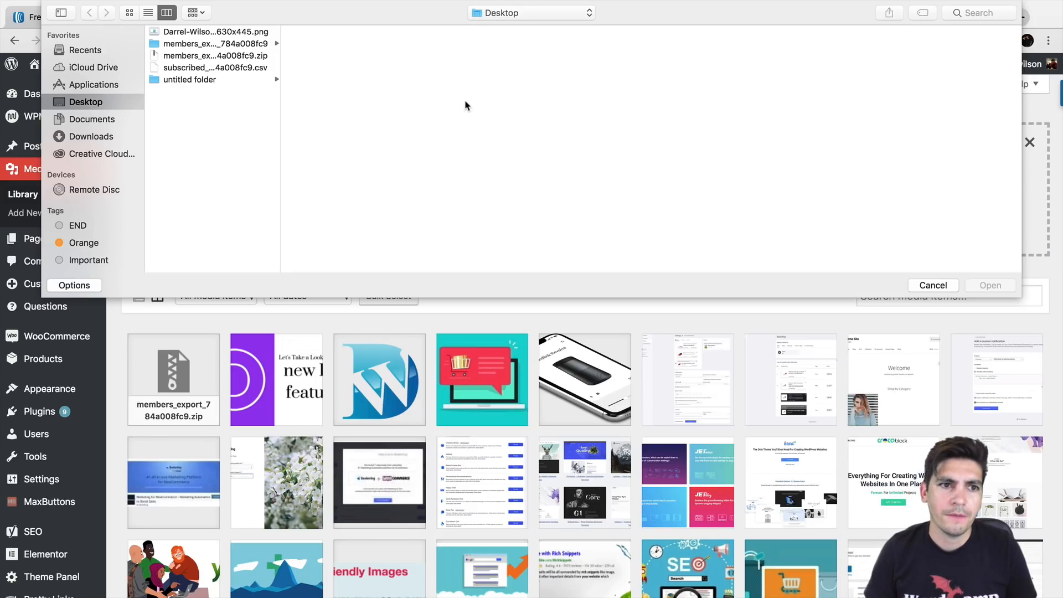
pyautogui.click(258, 57)
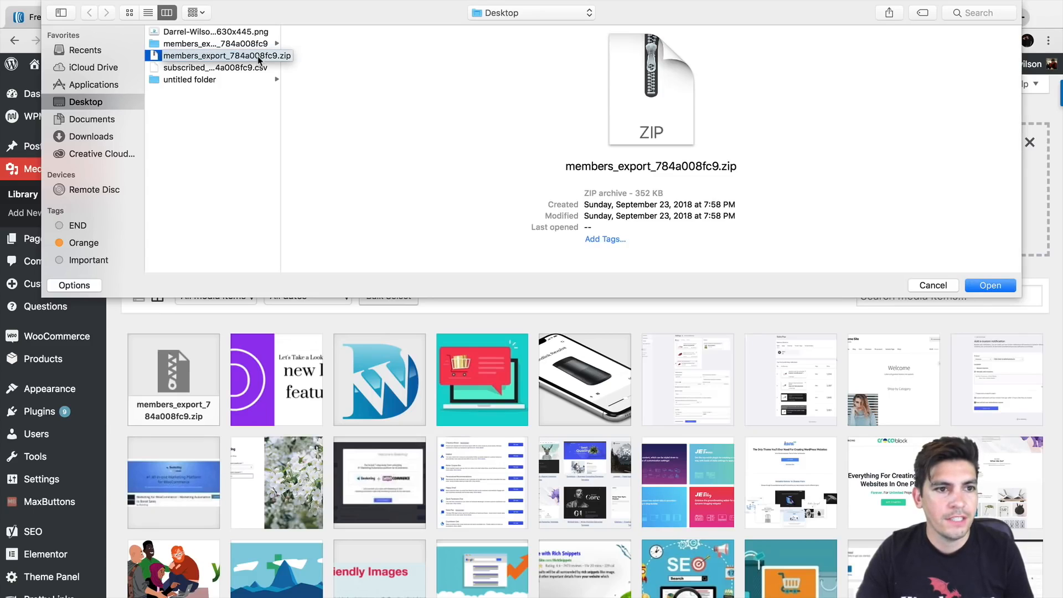
pyautogui.click(259, 68)
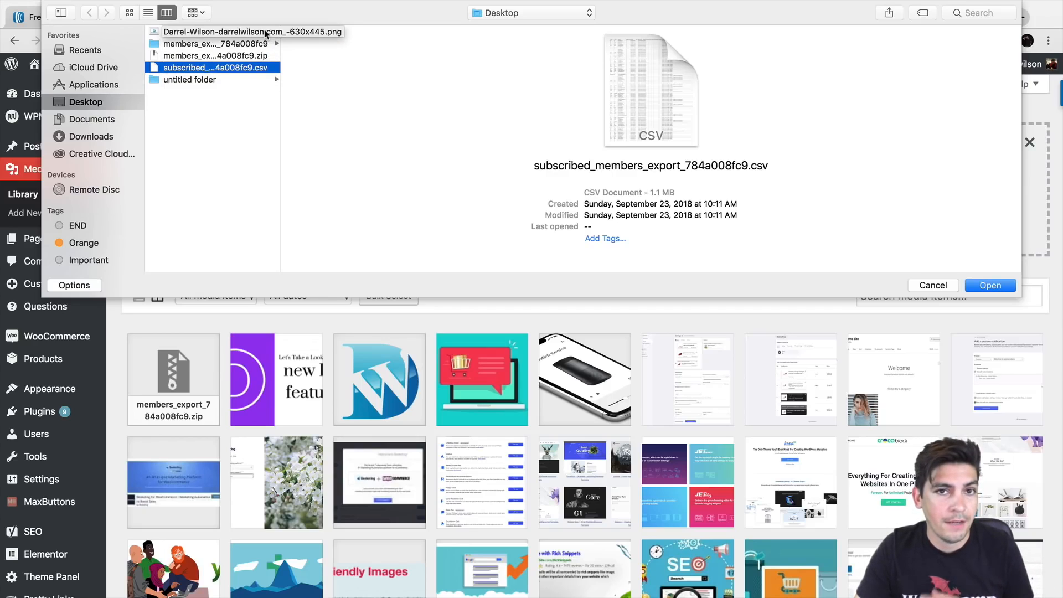
pyautogui.click(920, 286)
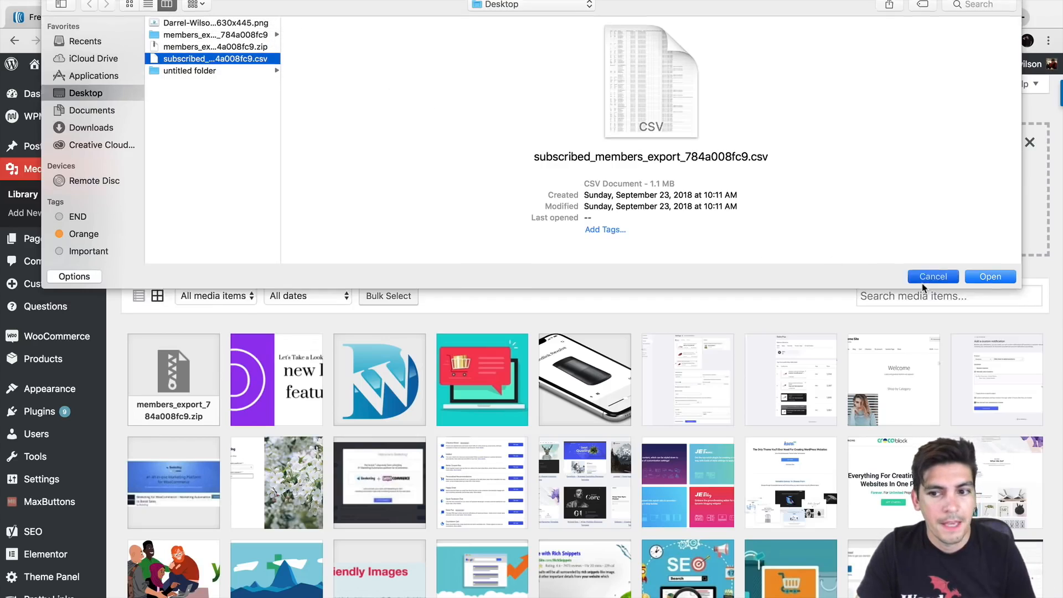
# Copy the URL of members_export_784a008fc9.zip from its attachment details
pyautogui.click(185, 371)
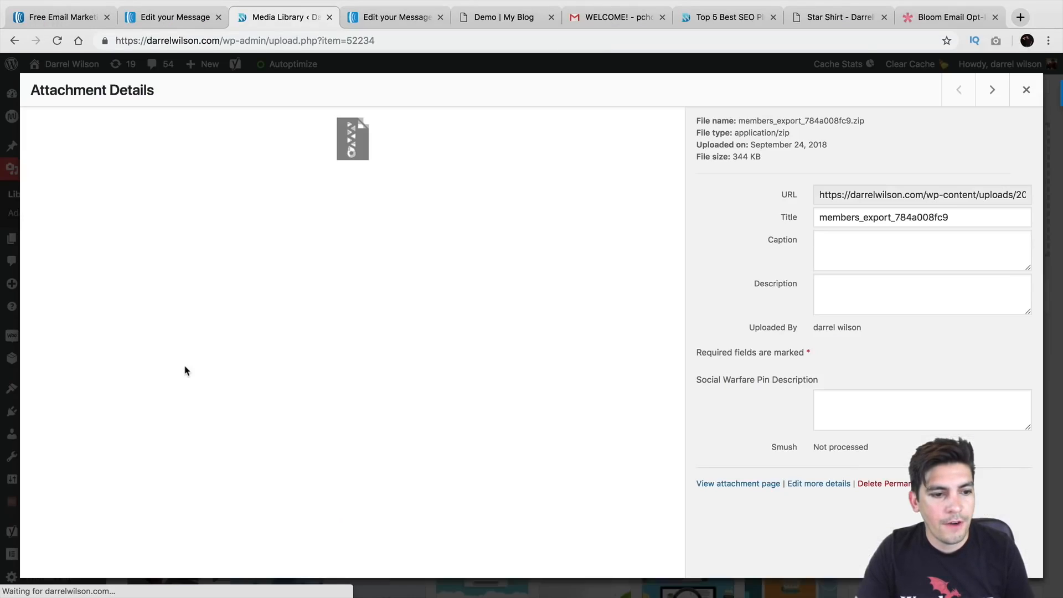
pyautogui.click(841, 199)
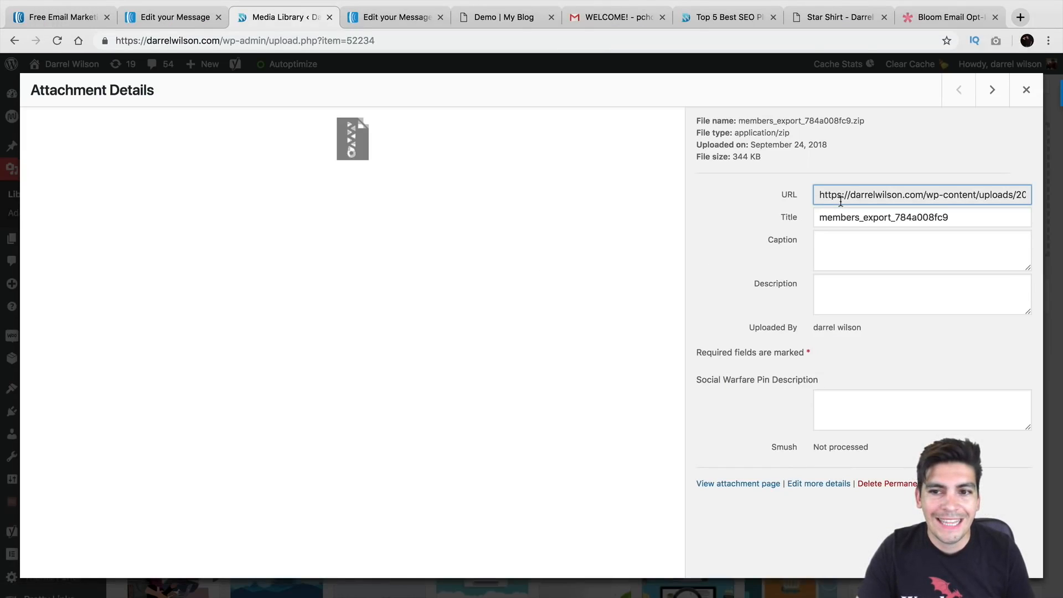
pyautogui.tripleClick(841, 199)
pyautogui.rightClick(843, 200)
pyautogui.click(820, 224)
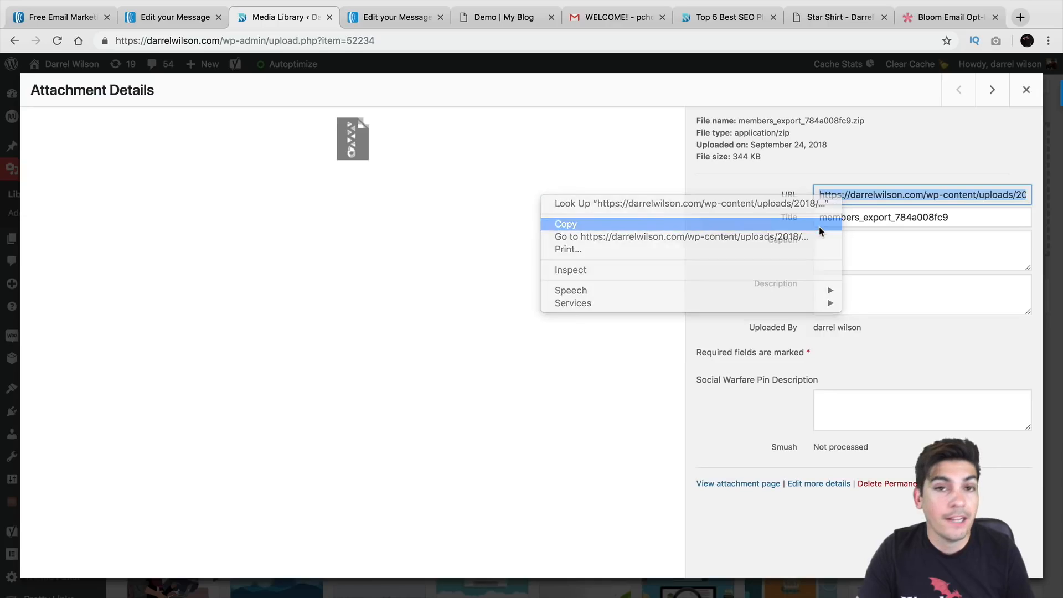
pyautogui.click(1024, 93)
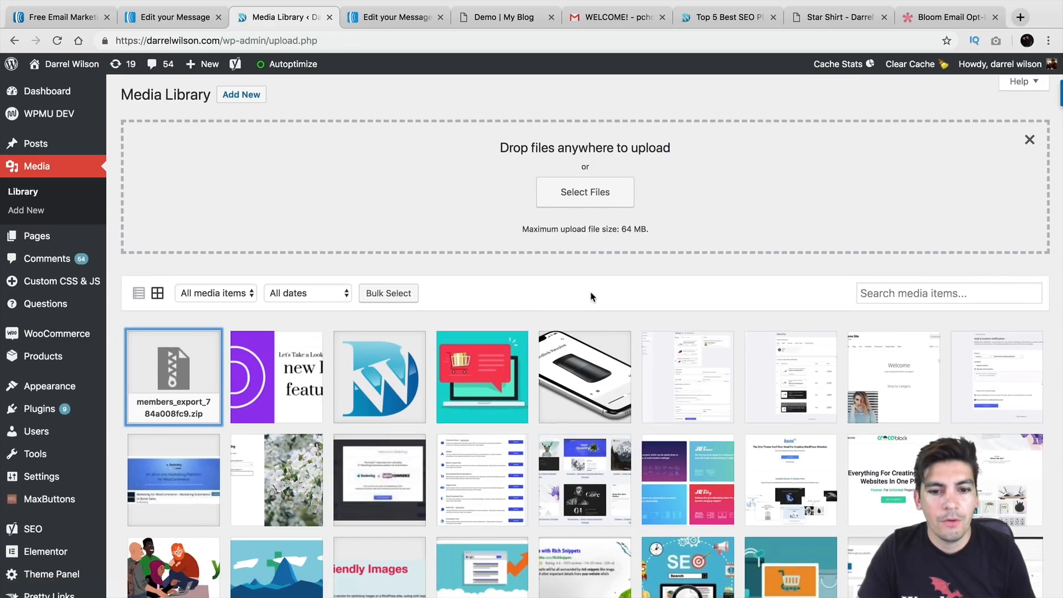
pyautogui.scroll(-5, 591, 297)
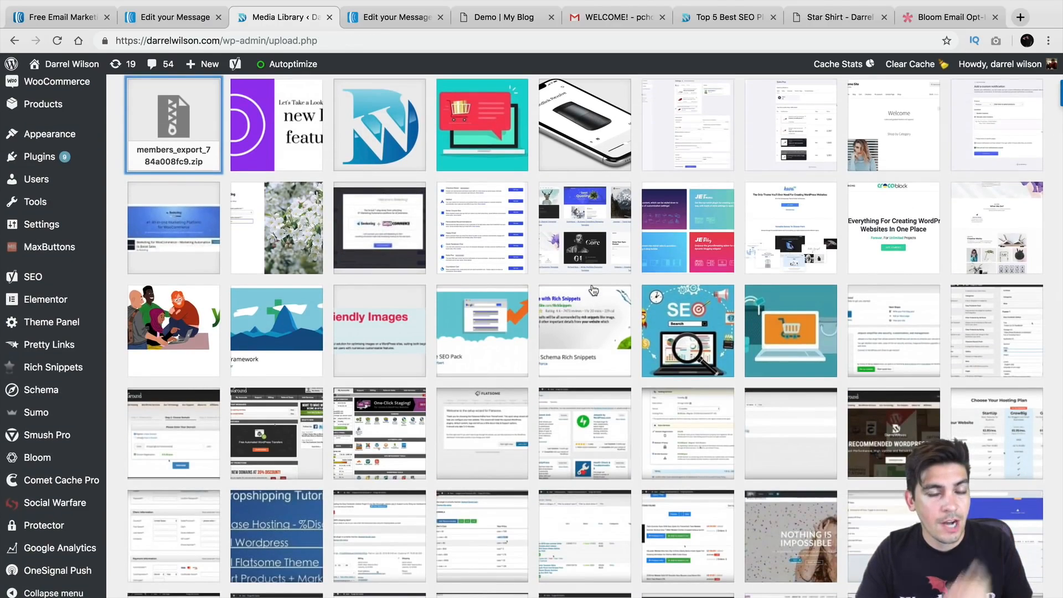
pyautogui.scroll(2, 593, 293)
pyautogui.scroll(2, 110, 180)
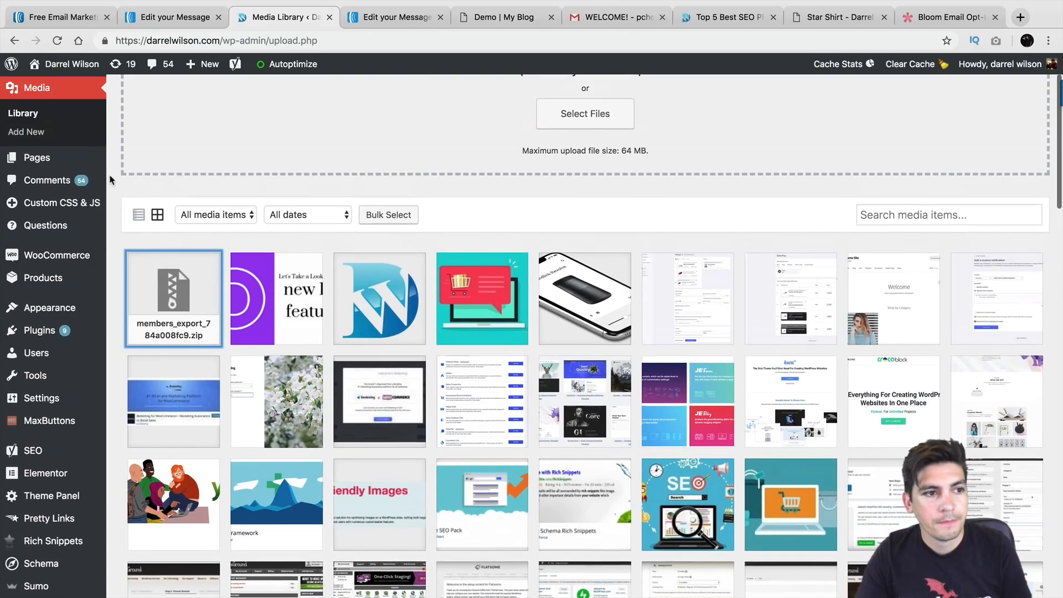
# Paste the zip file's URL into the Click Here! button's link in AWeber
pyautogui.click(157, 20)
pyautogui.doubleClick(892, 269)
pyautogui.rightClick(891, 265)
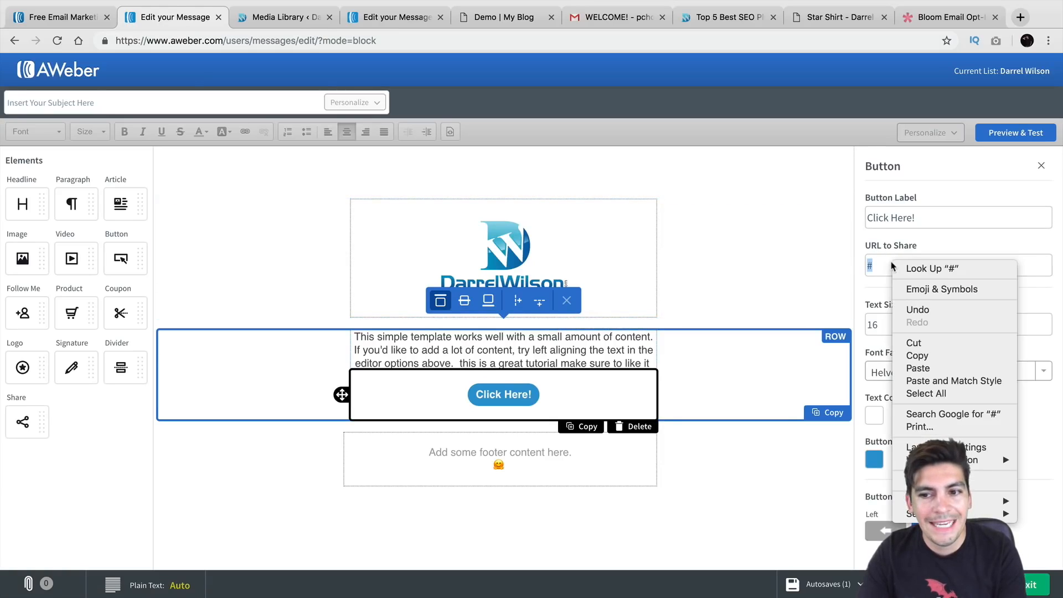
pyautogui.click(918, 368)
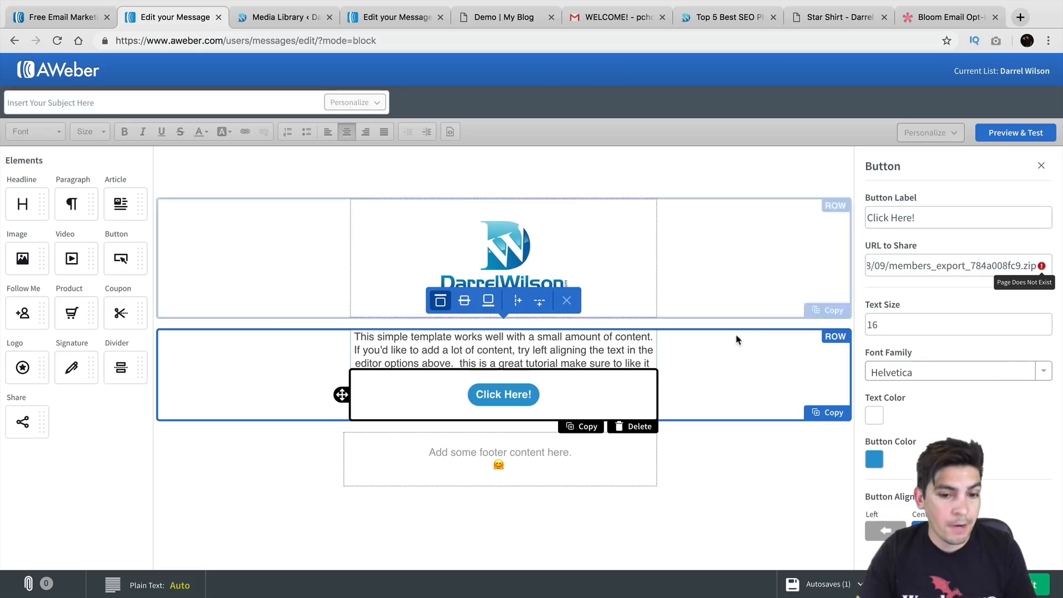
# Raise the button text size to 25 and keep the button centered
pyautogui.click(1046, 323)
pyautogui.click(1046, 322)
pyautogui.click(1046, 322)
pyautogui.click(1045, 323)
pyautogui.click(1045, 323)
pyautogui.click(1045, 323)
pyautogui.click(1045, 322)
pyautogui.click(1045, 323)
pyautogui.click(1045, 323)
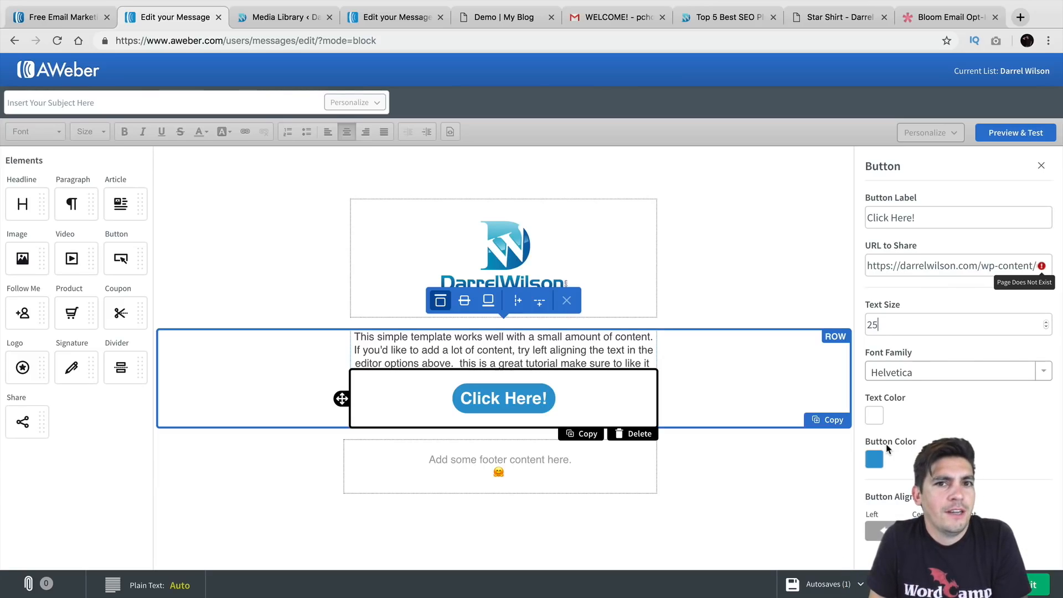
pyautogui.click(883, 531)
pyautogui.click(927, 531)
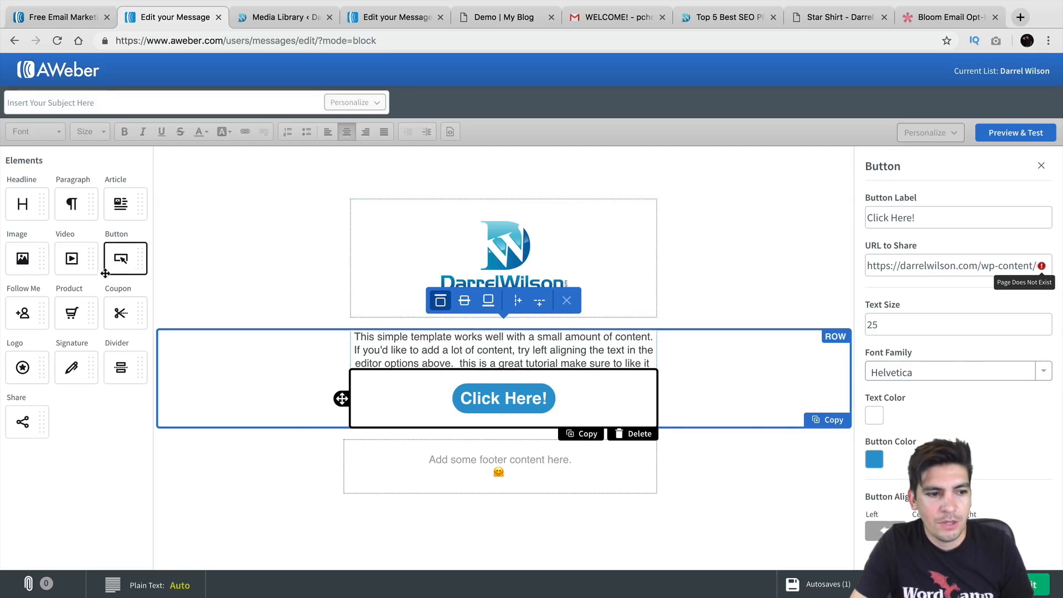
# Add a Share block below the button, delete the footer text, and review Share's Facebook toggle
pyautogui.moveTo(25, 422); pyautogui.dragTo(504, 453)
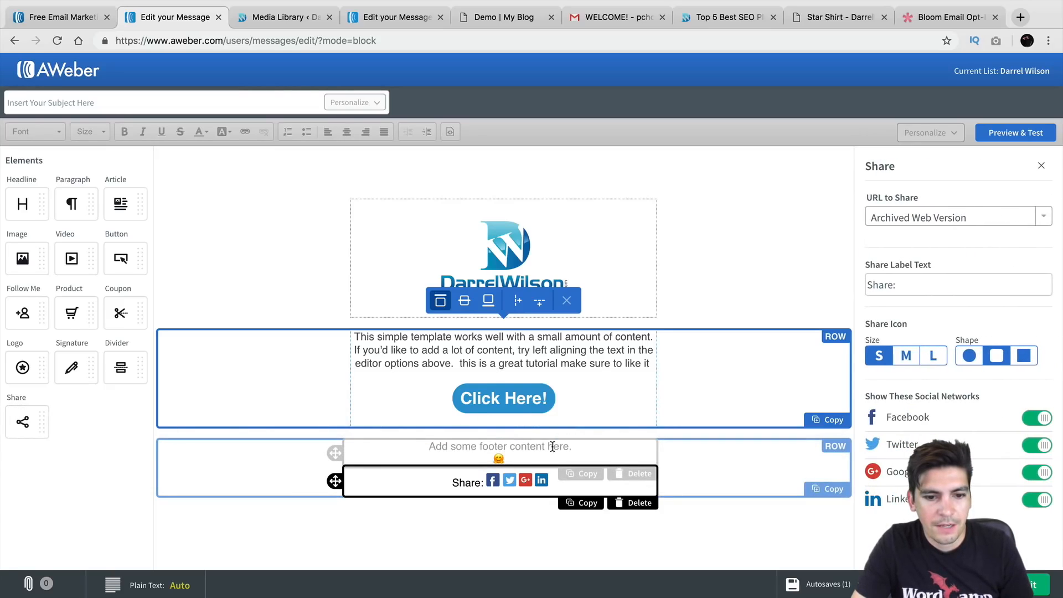
pyautogui.click(633, 473)
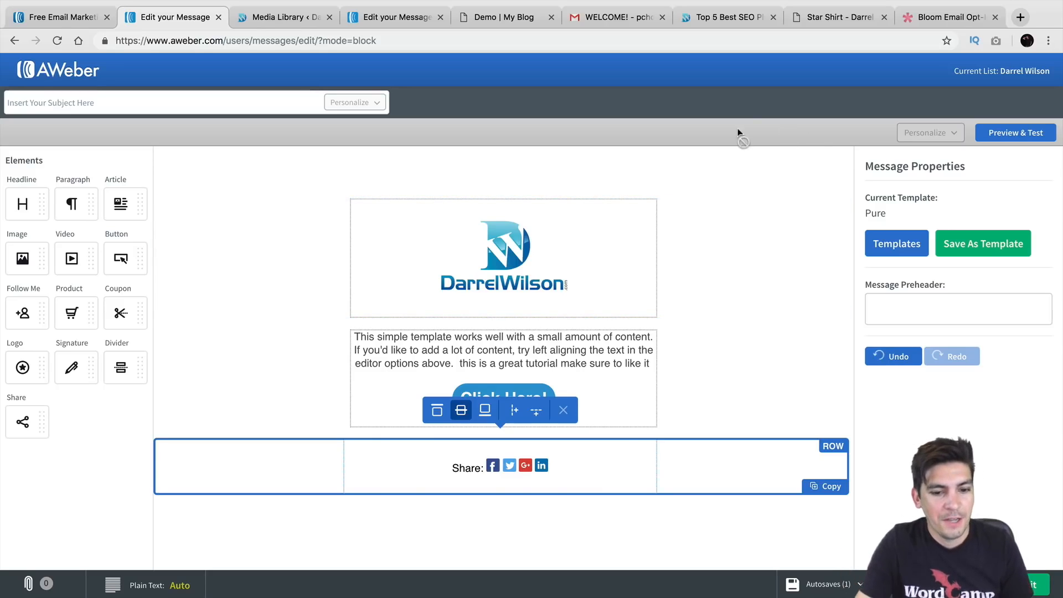
pyautogui.click(493, 467)
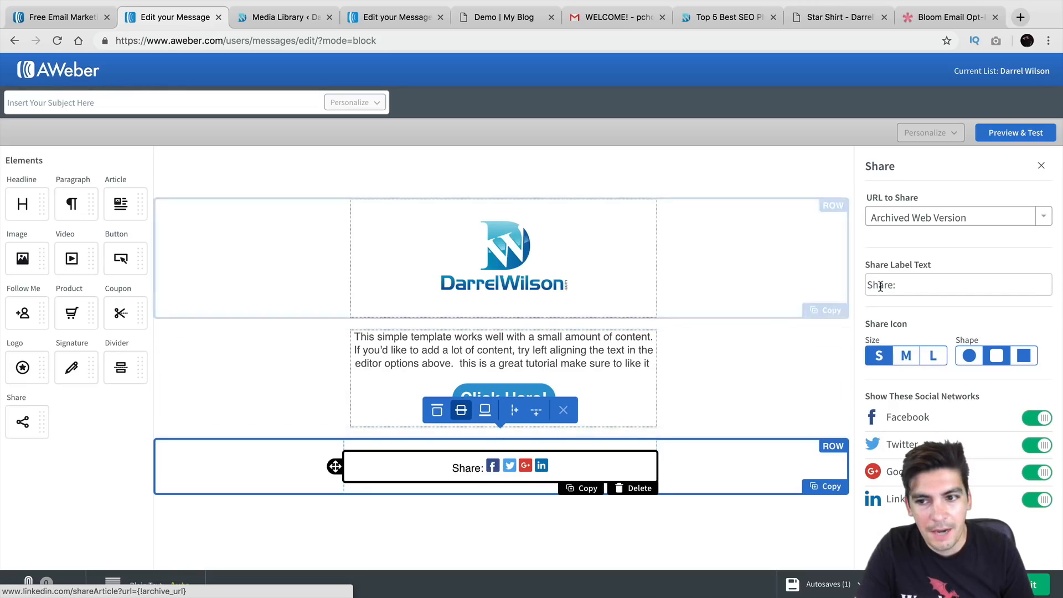
pyautogui.click(927, 420)
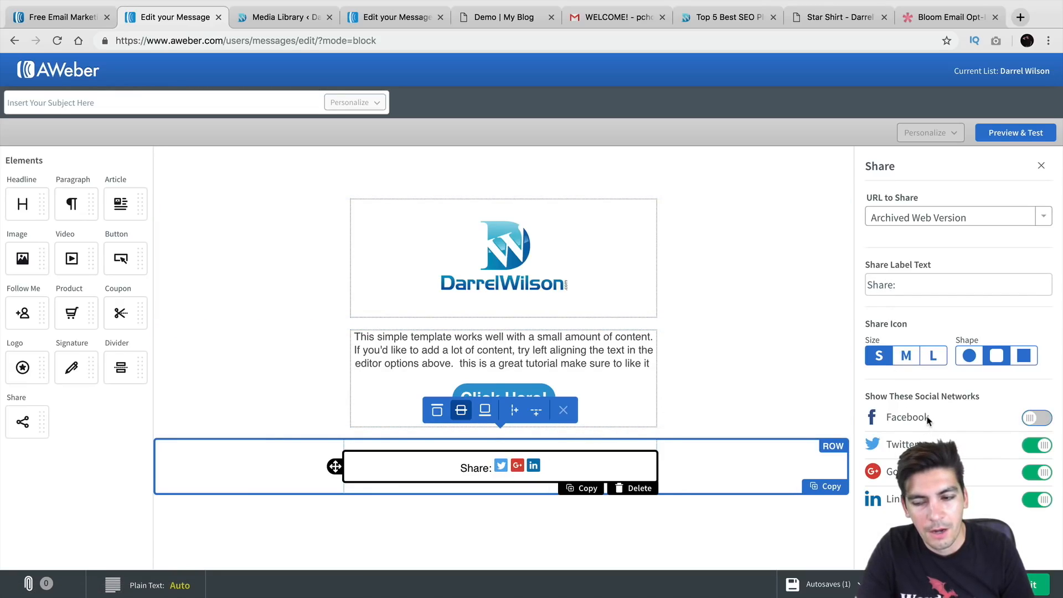
pyautogui.click(927, 420)
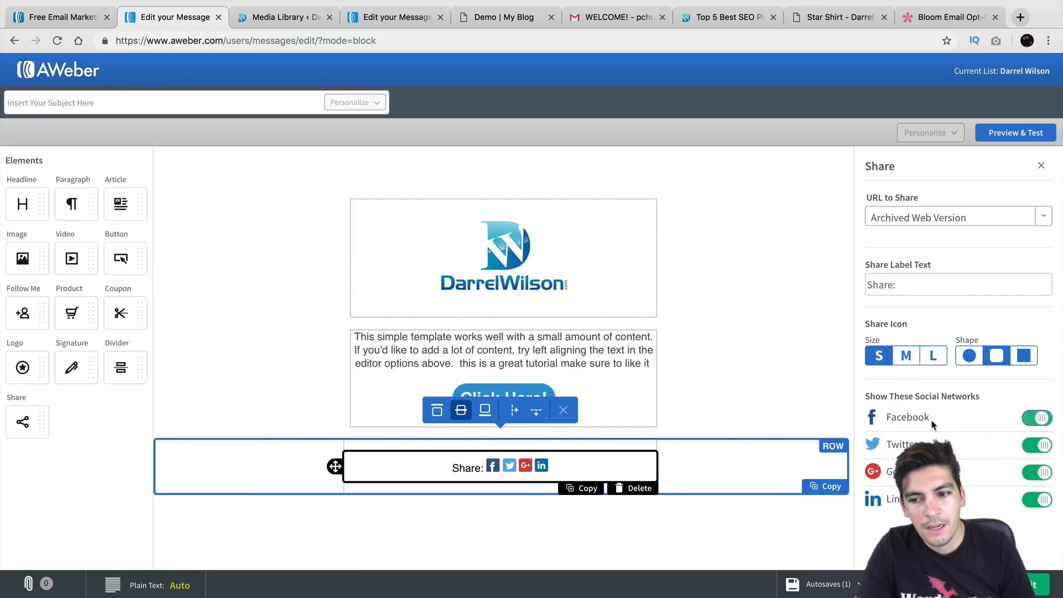
pyautogui.doubleClick(918, 286)
pyautogui.click(745, 356)
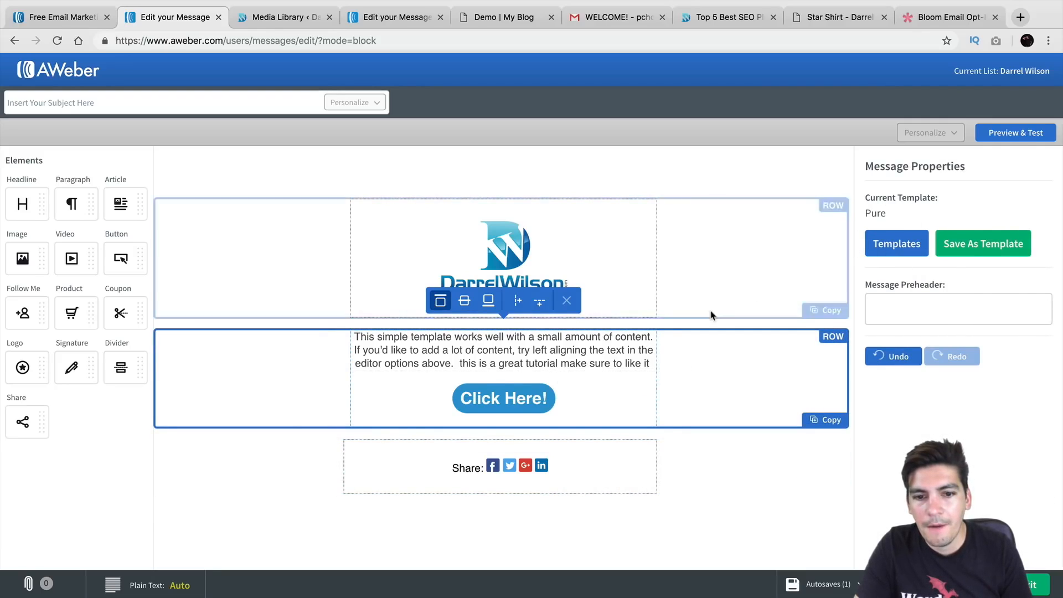
pyautogui.click(556, 400)
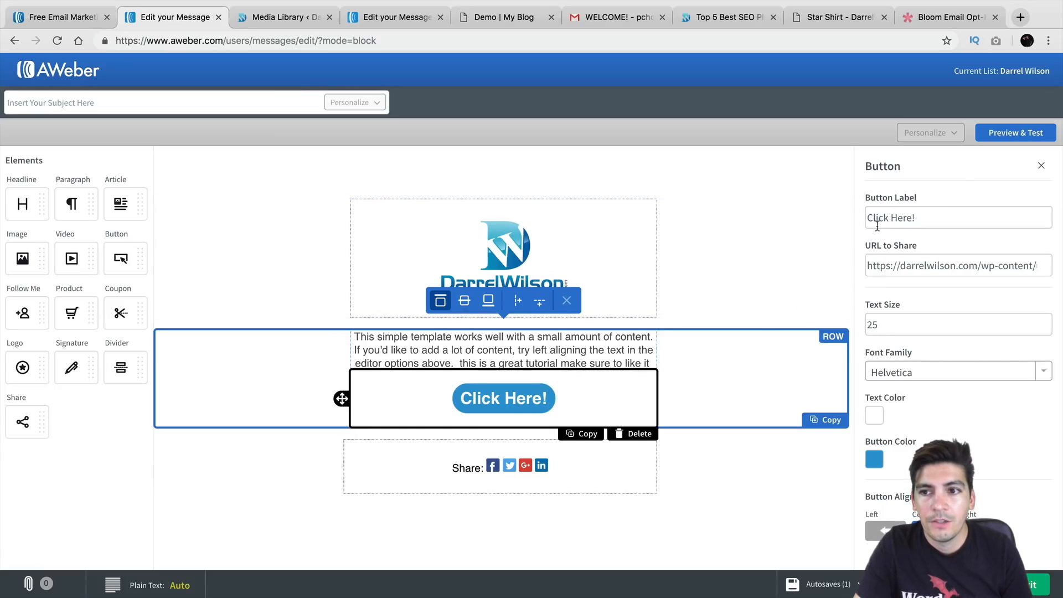
pyautogui.click(391, 175)
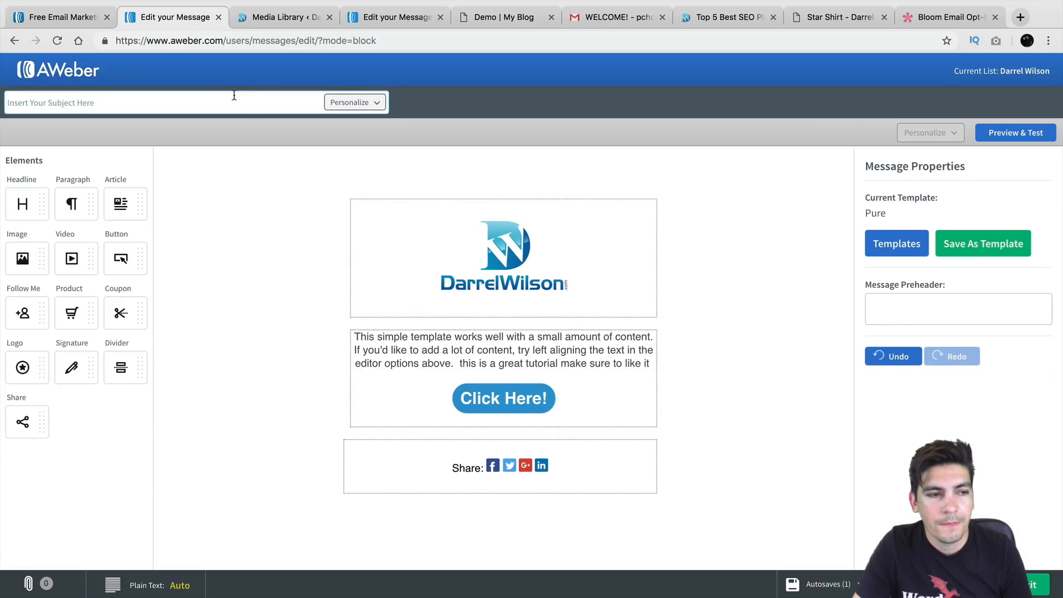
# Give the message the subject 'This is a test email' and send a test copy from Preview & Test
pyautogui.click(233, 97)
pyautogui.write('This is a test email')
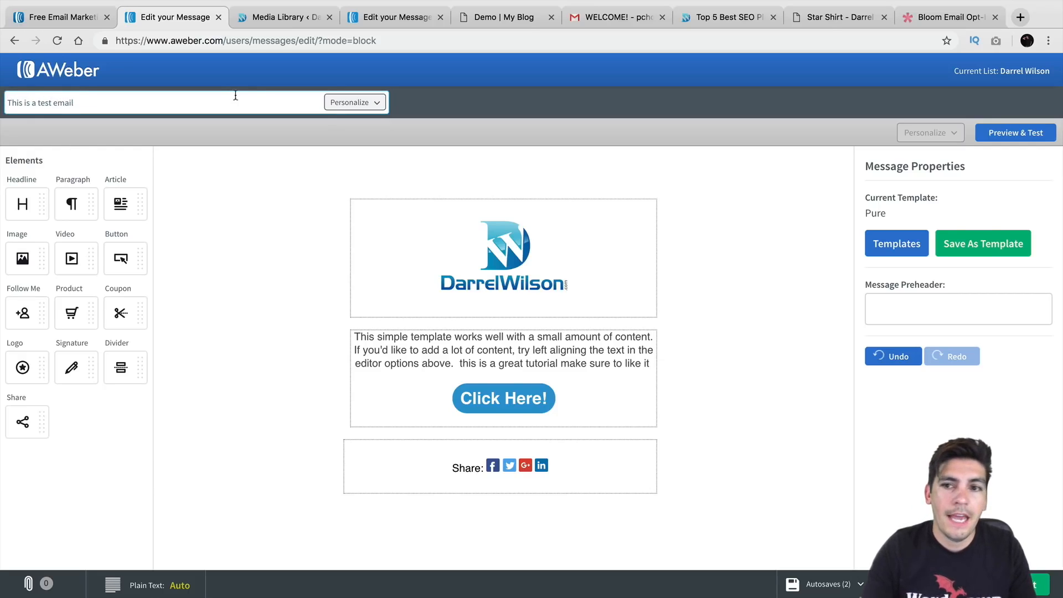
pyautogui.click(1005, 133)
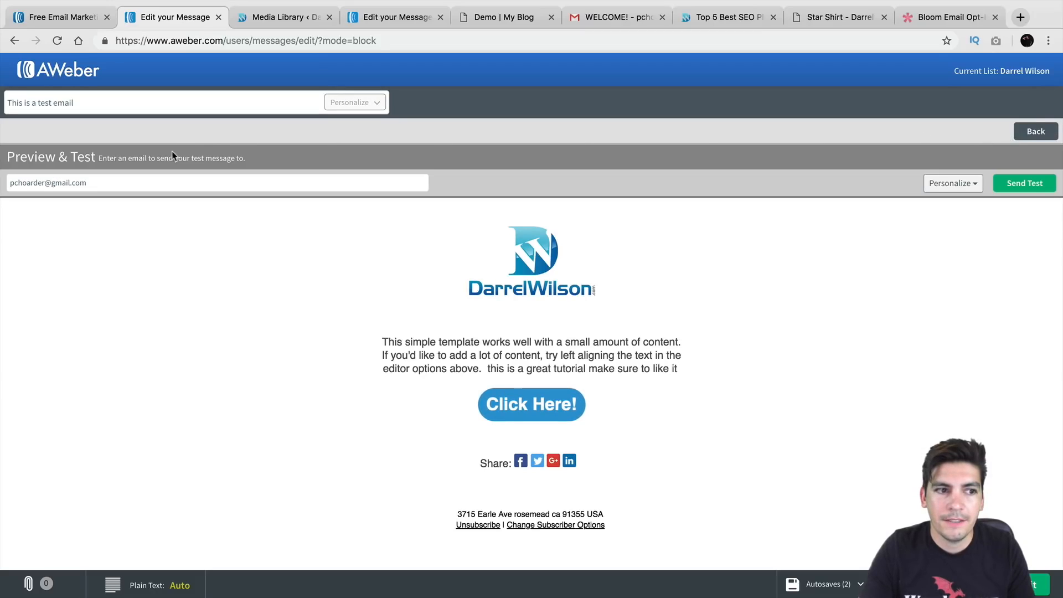
pyautogui.click(101, 189)
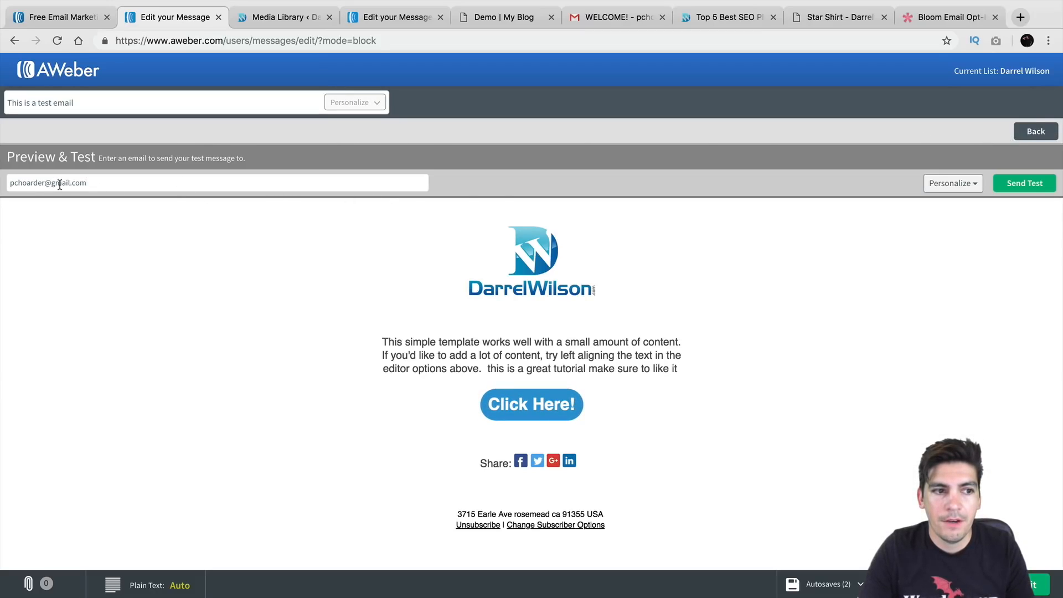
pyautogui.click(1025, 183)
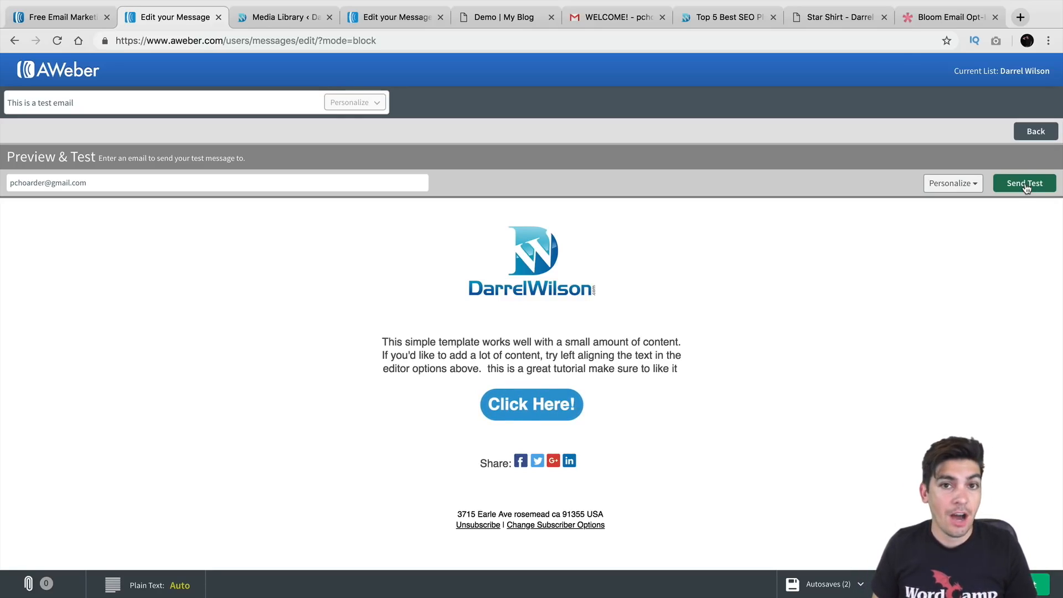
pyautogui.click(616, 20)
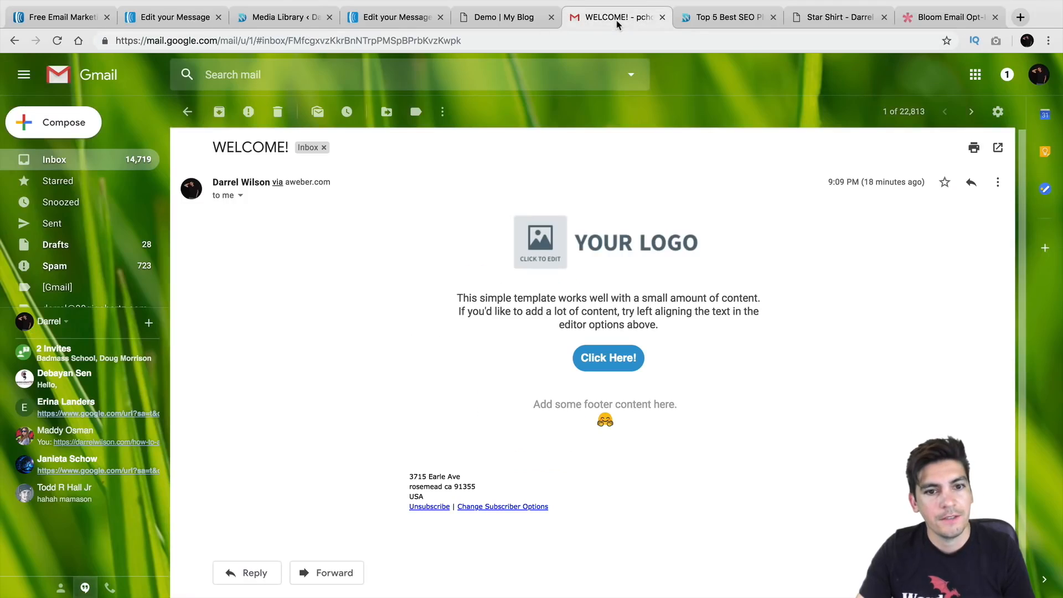
pyautogui.click(70, 161)
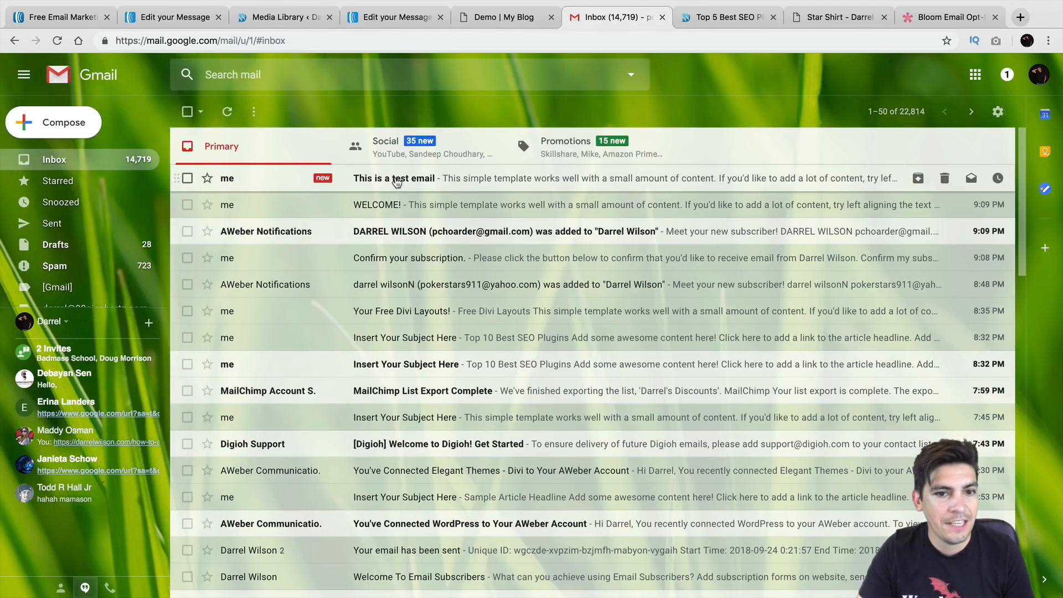
pyautogui.click(403, 182)
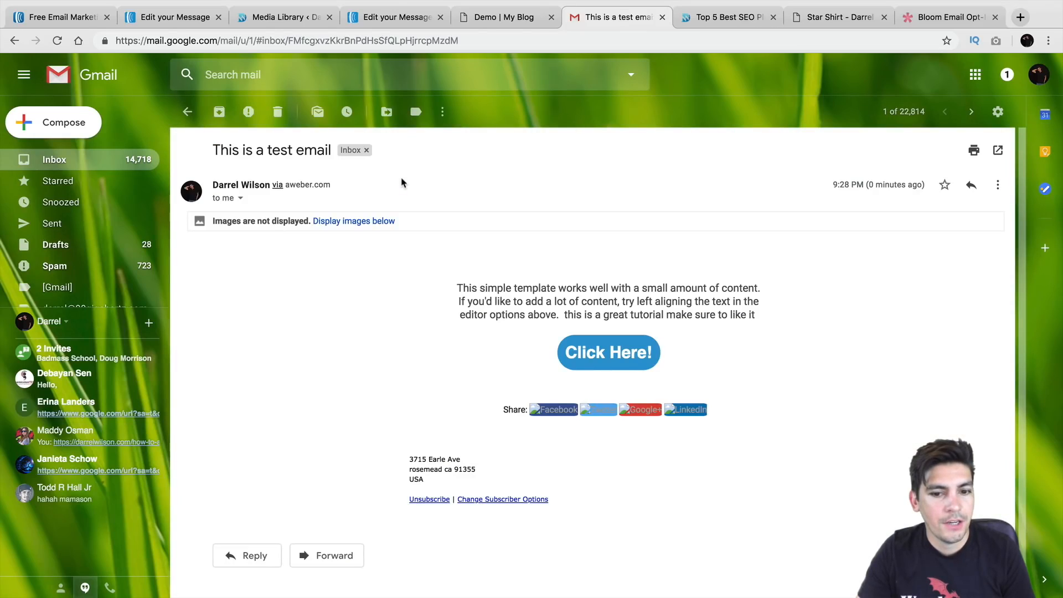
pyautogui.click(368, 221)
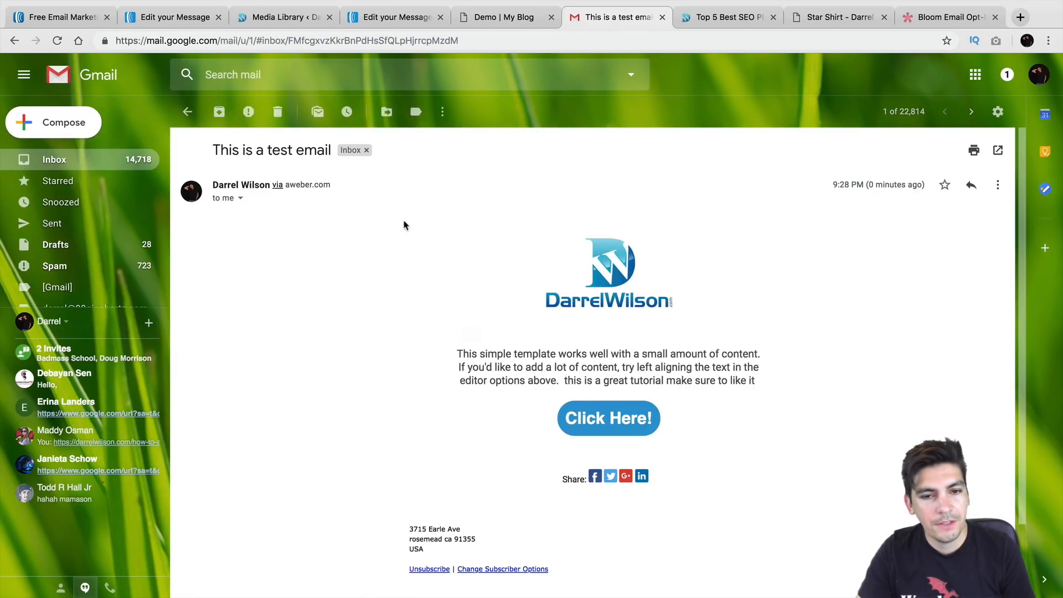
pyautogui.scroll(-1, 436, 222)
pyautogui.scroll(-1, 437, 225)
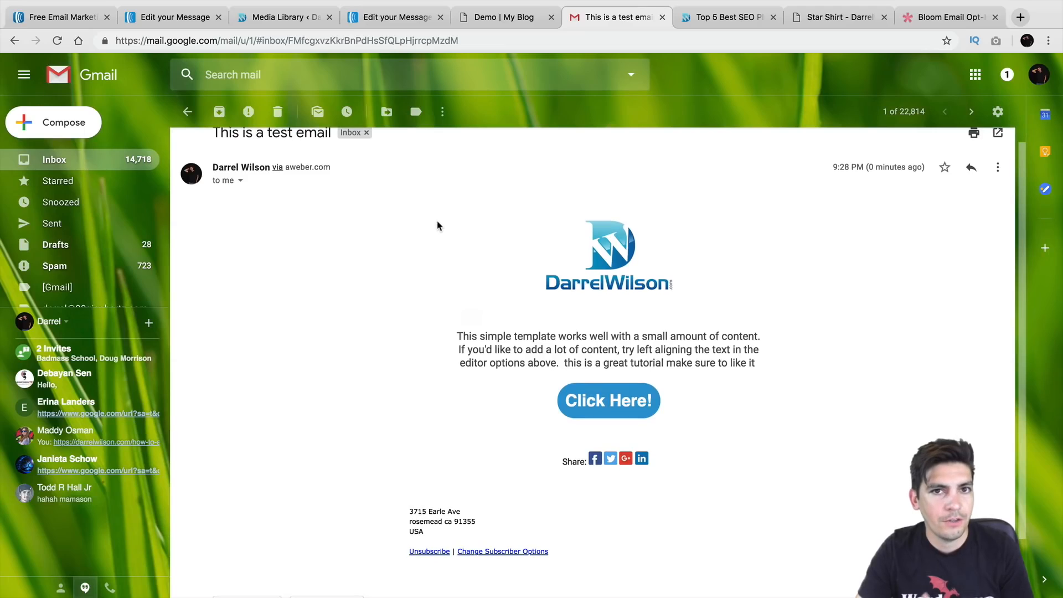
pyautogui.scroll(-1, 440, 222)
pyautogui.scroll(-1, 443, 224)
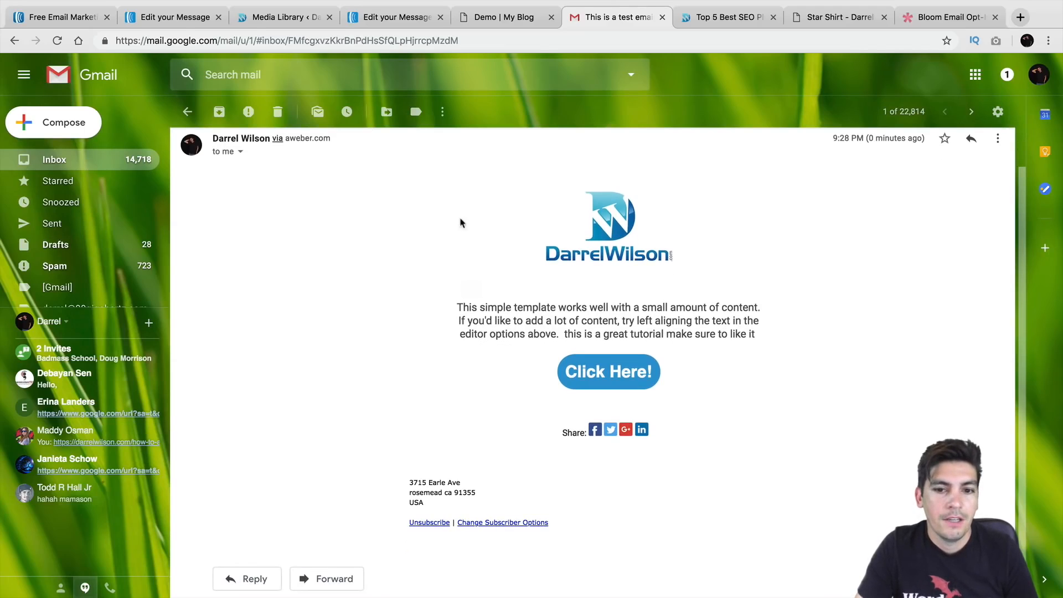
pyautogui.click(617, 375)
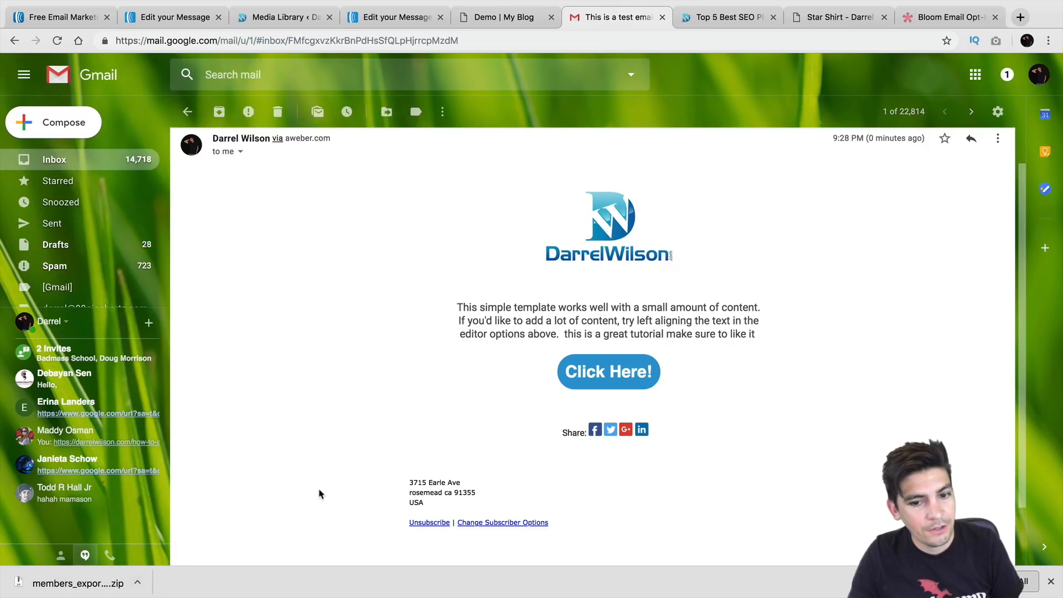
pyautogui.scroll(2, 601, 310)
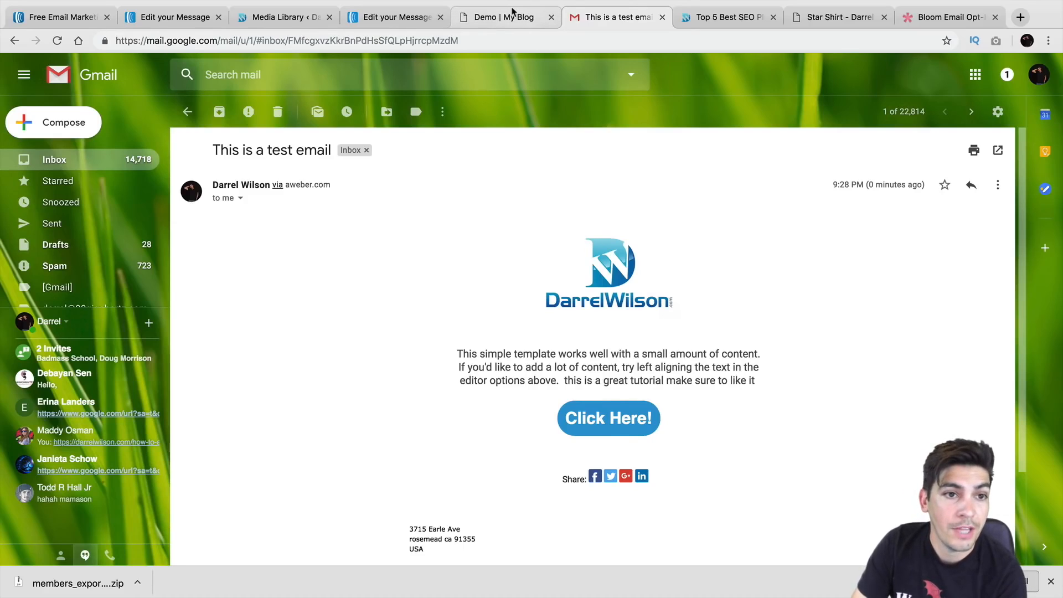
pyautogui.click(181, 17)
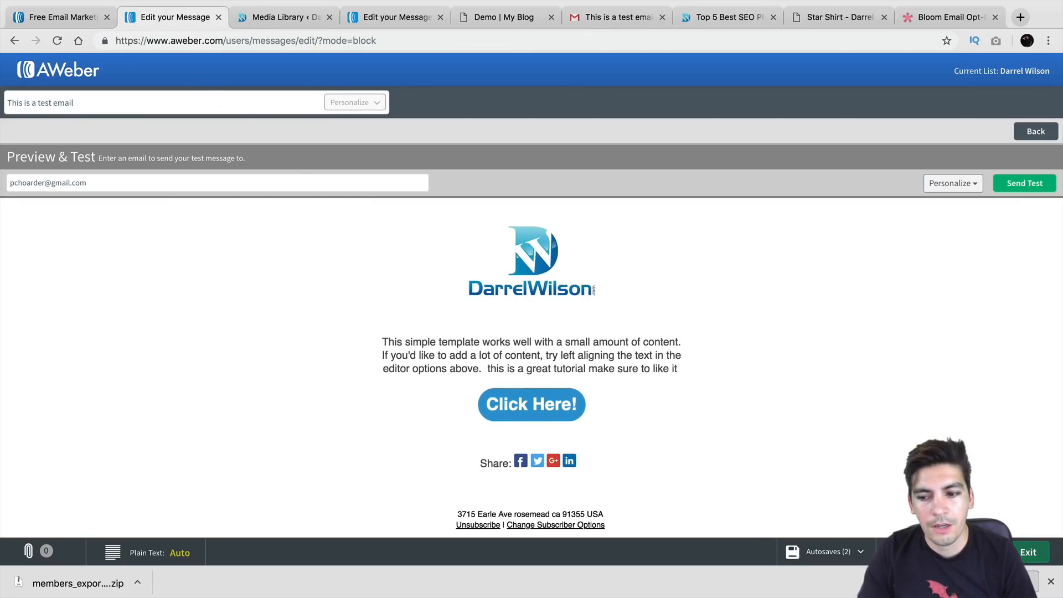
# Save and exit the editor, then open Send Options for the 'This is a test email' draft
pyautogui.click(1013, 552)
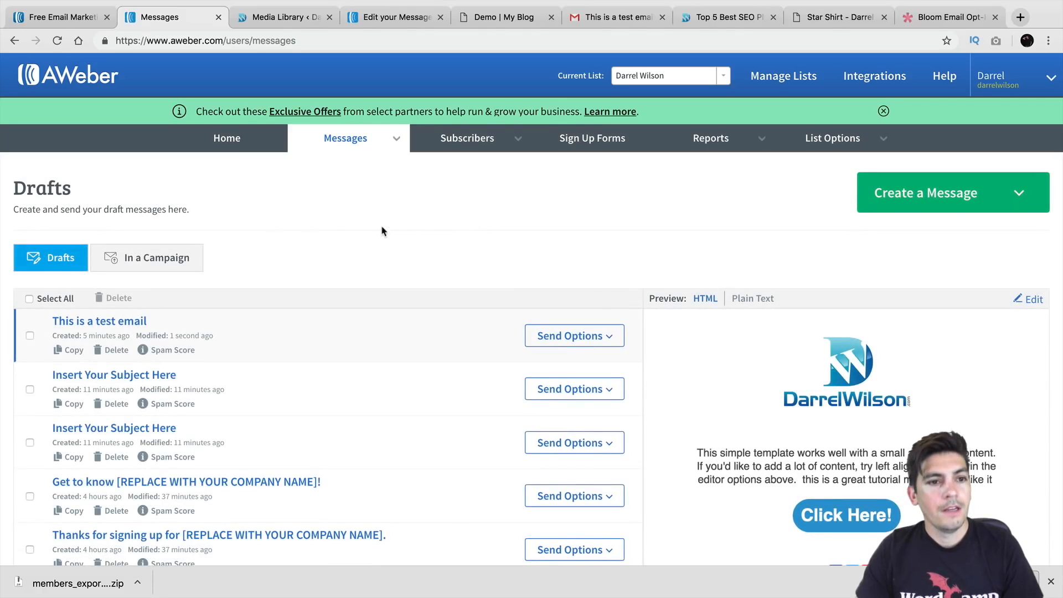
pyautogui.click(240, 142)
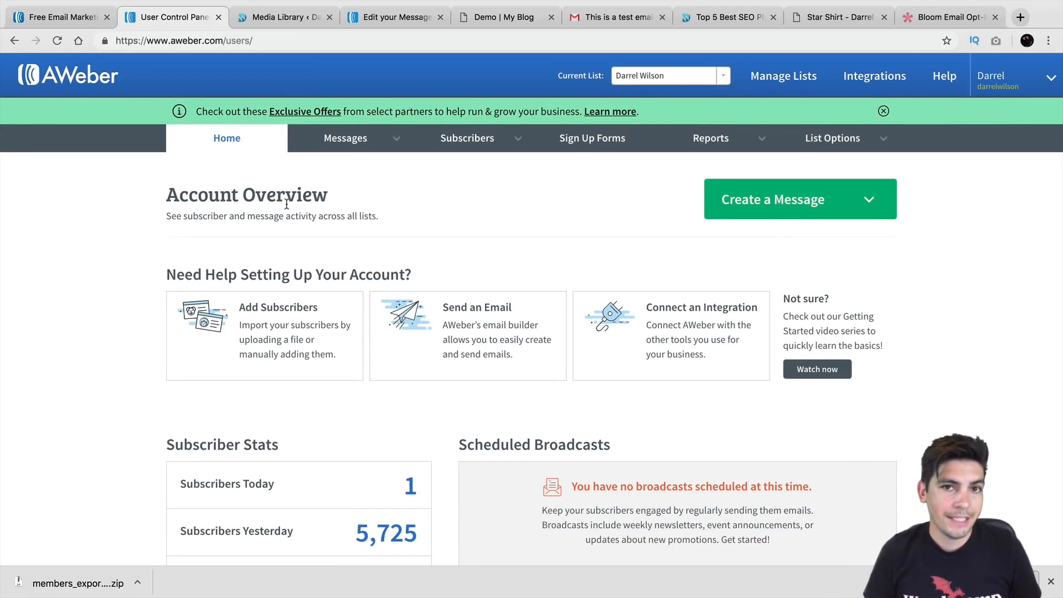
pyautogui.click(326, 138)
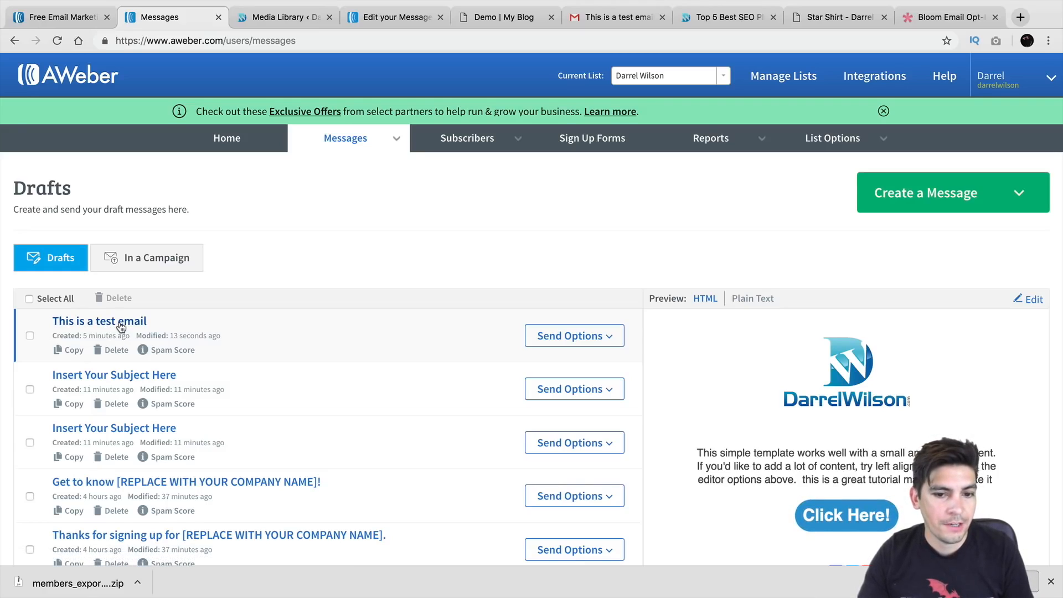
pyautogui.click(597, 334)
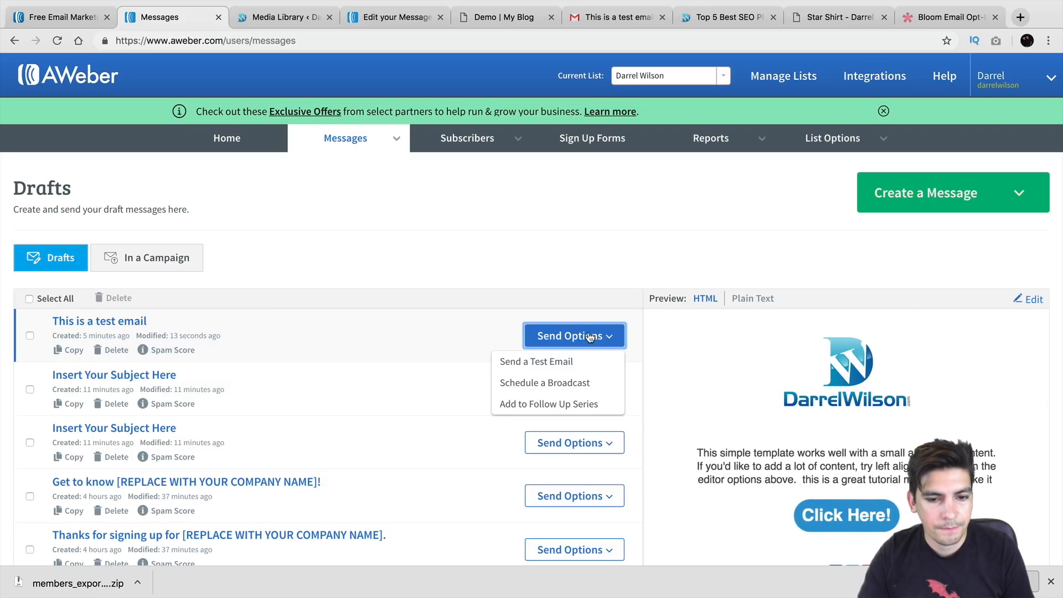
pyautogui.click(580, 385)
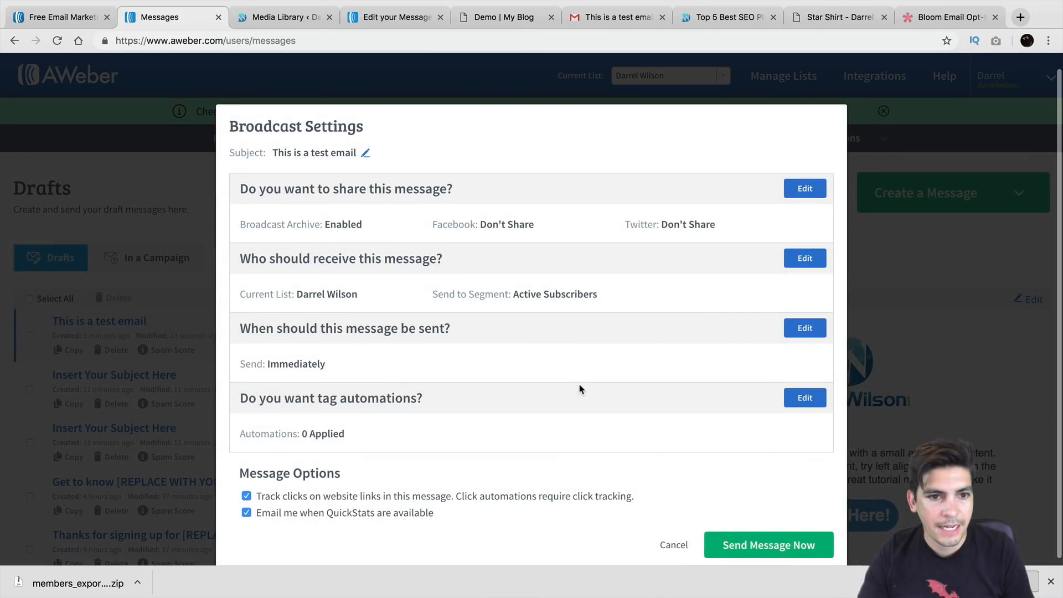
pyautogui.click(364, 155)
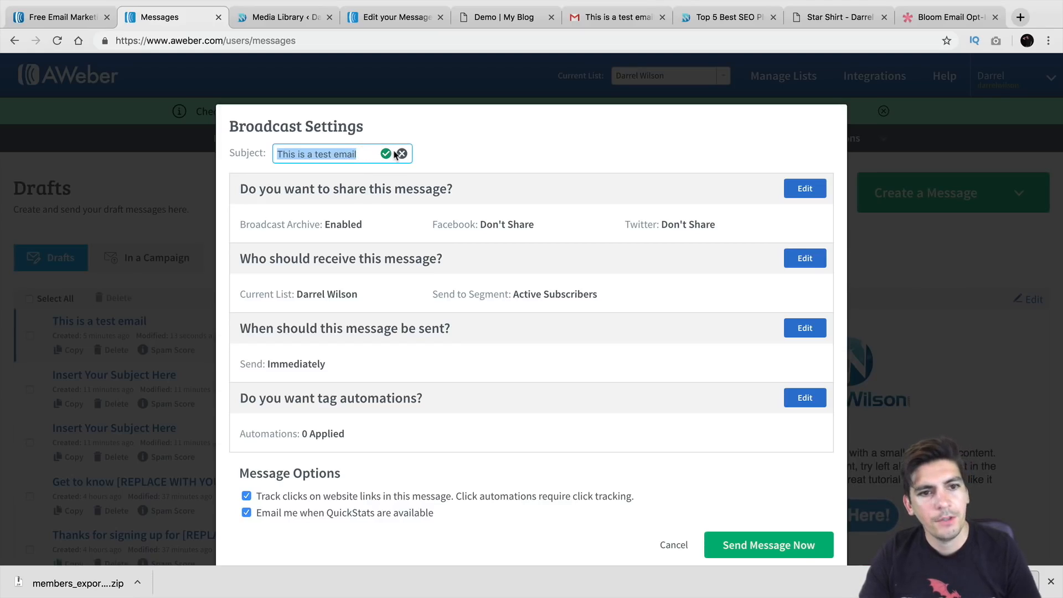
pyautogui.click(674, 545)
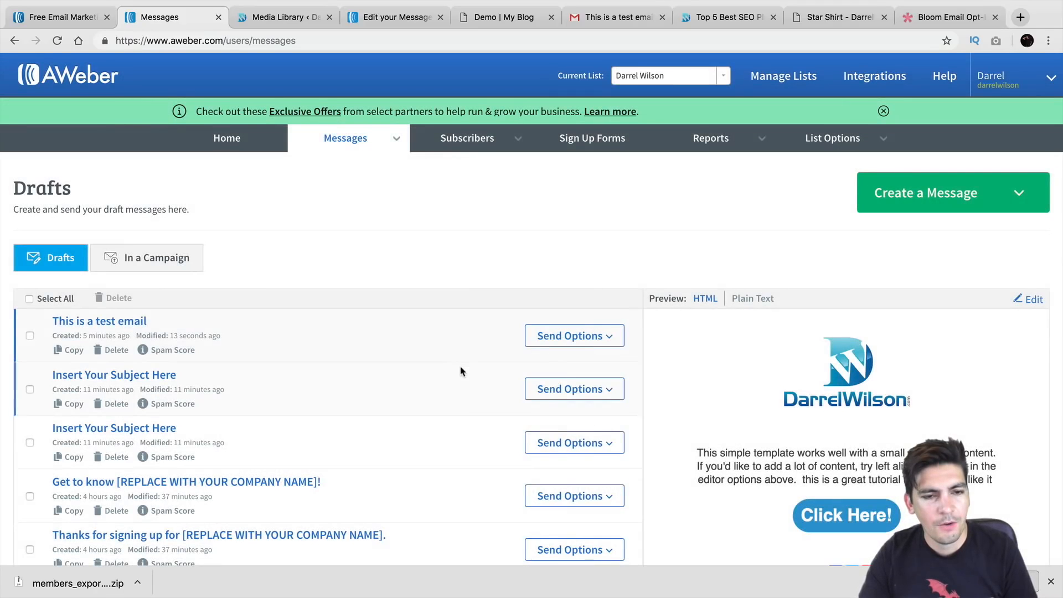
pyautogui.moveTo(394, 148)
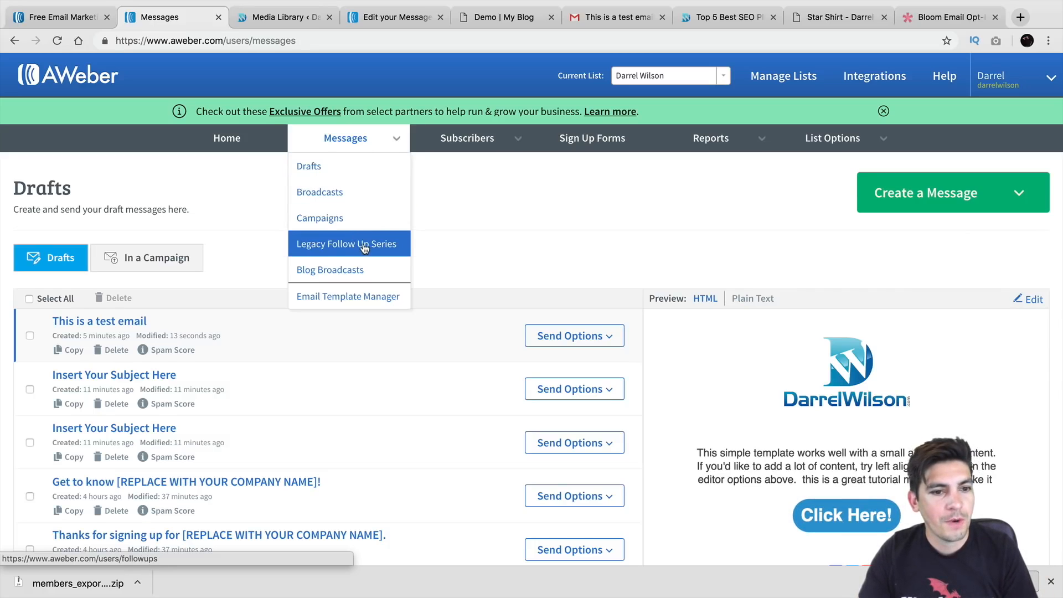
# Delete the WELCOME! message from the Legacy Follow Up Series
pyautogui.click(337, 245)
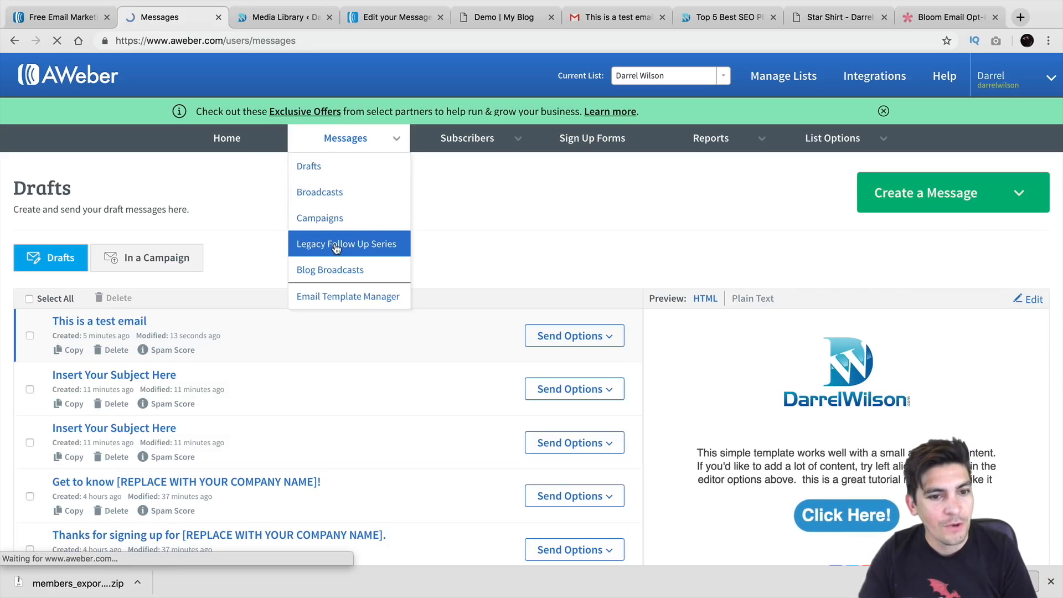
pyautogui.scroll(-2, 347, 338)
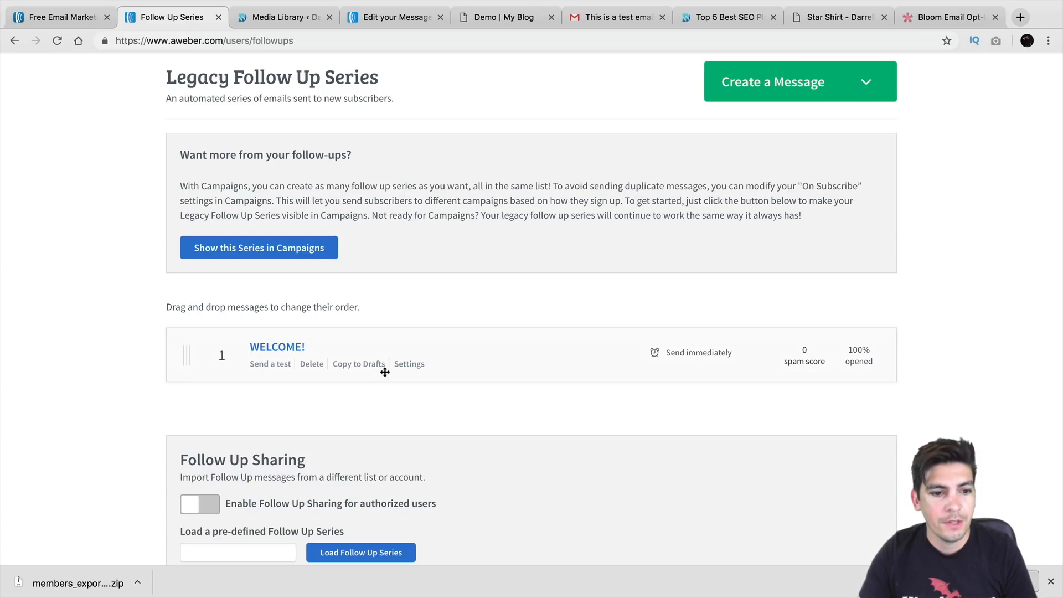
pyautogui.click(311, 365)
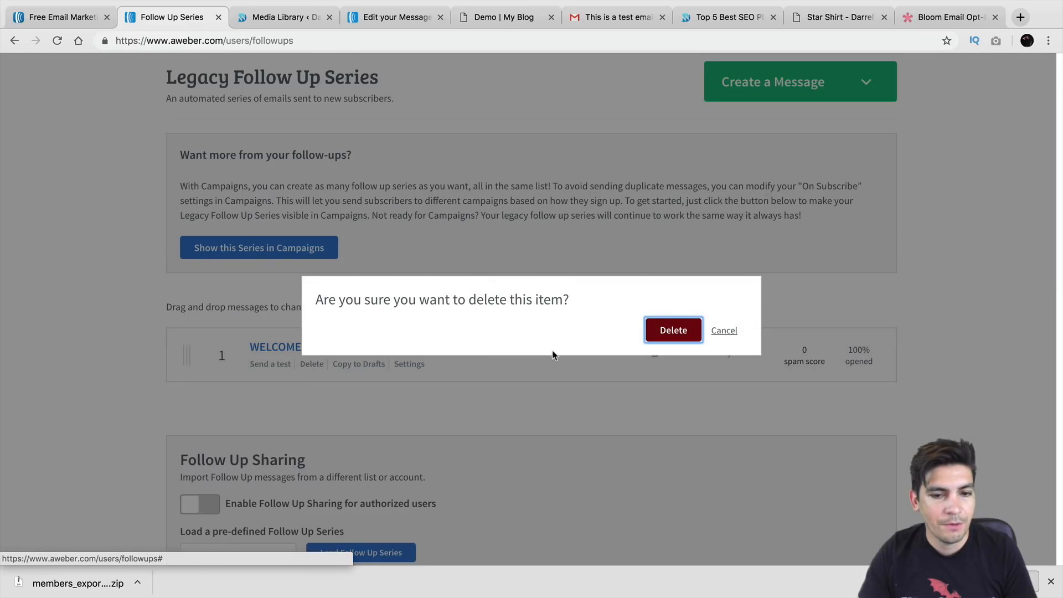
pyautogui.click(672, 330)
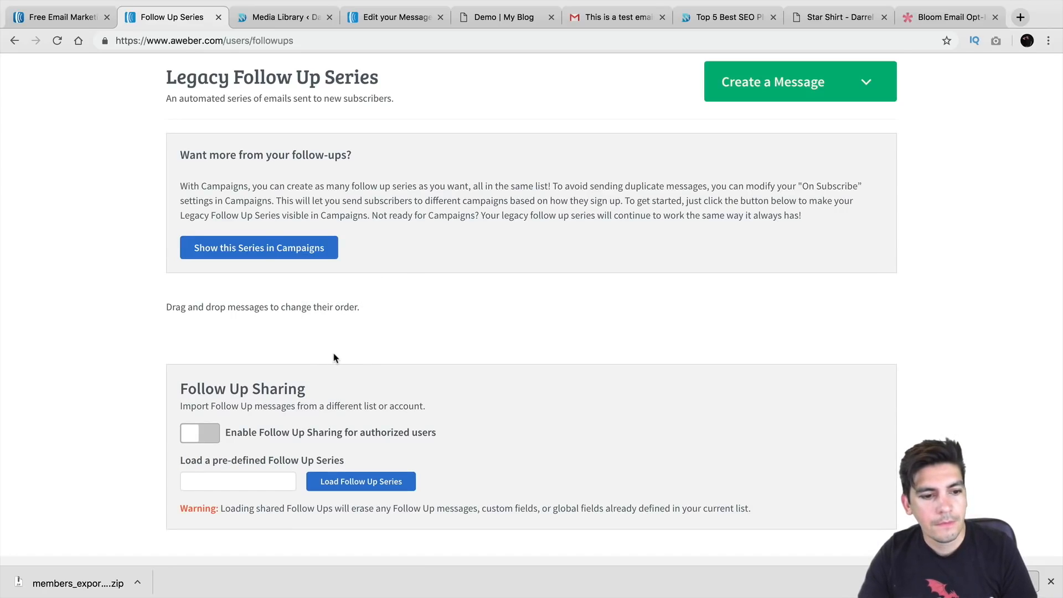
# Start a new follow-up message in the Drag & Drop Email Builder
pyautogui.scroll(2, 334, 357)
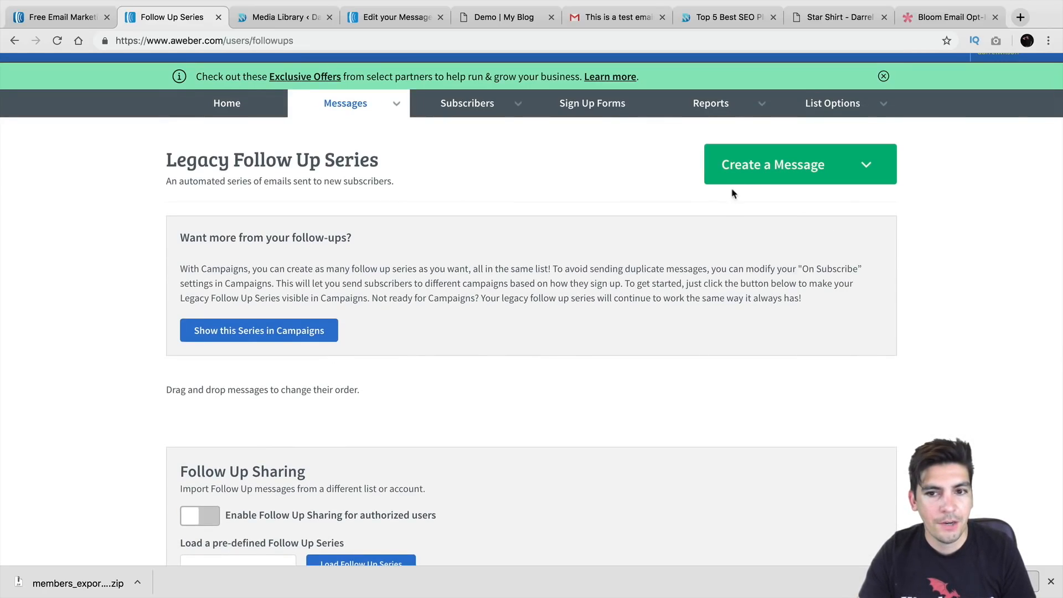
pyautogui.click(747, 176)
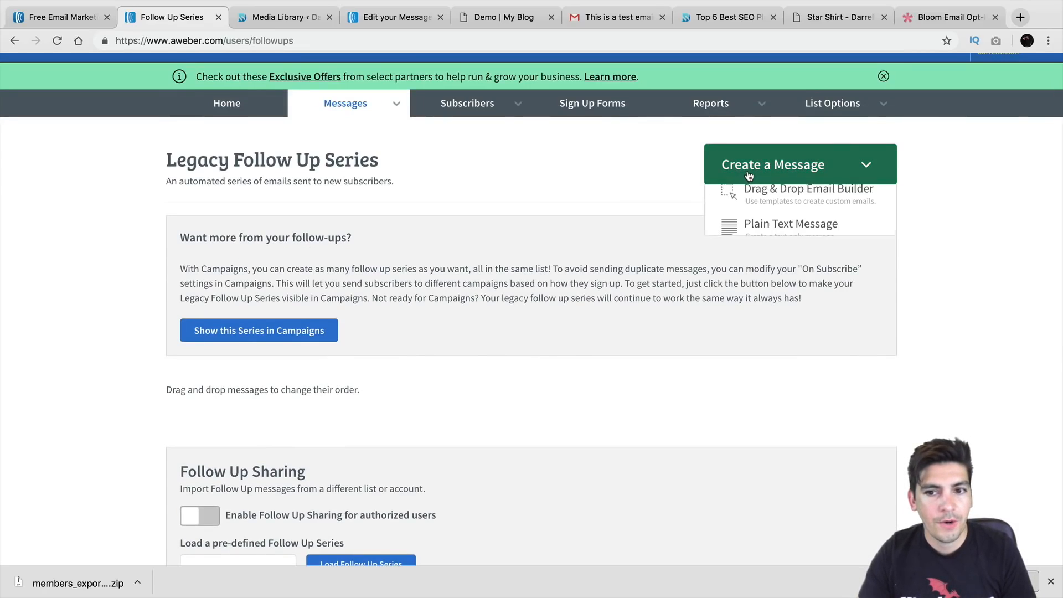
pyautogui.click(764, 205)
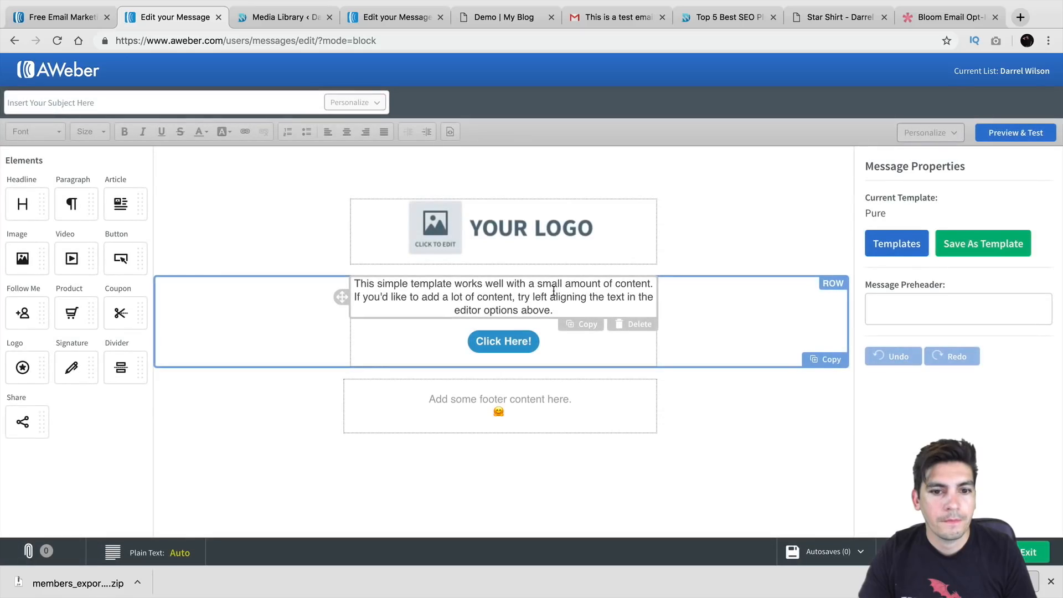
# Replace the logo placeholder with the uploaded DarrelWilson logo, shrunk to width 228
pyautogui.click(511, 230)
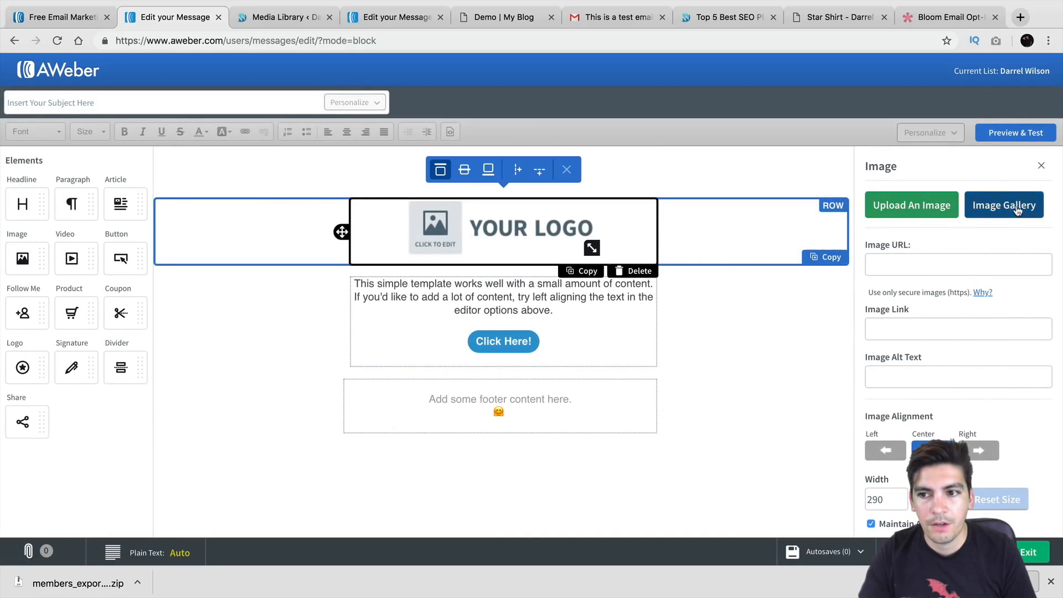
pyautogui.click(1011, 207)
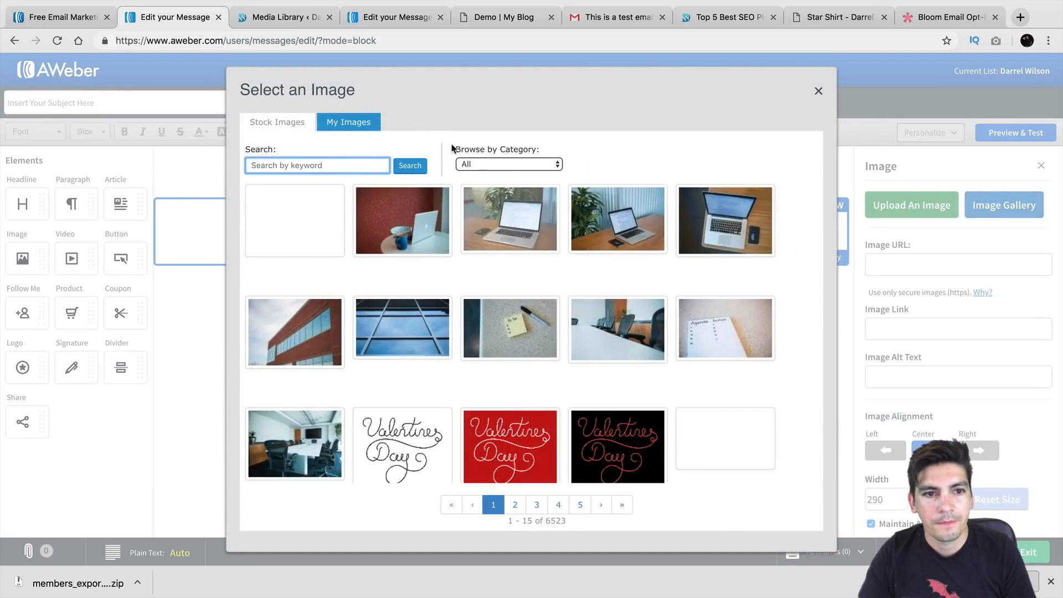
pyautogui.click(365, 122)
pyautogui.click(402, 221)
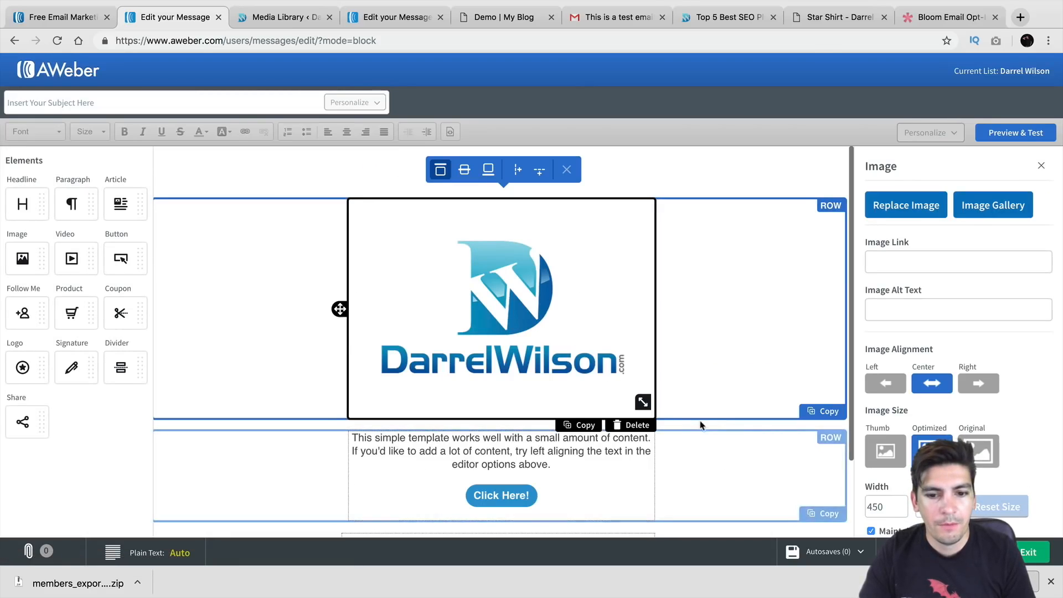
pyautogui.moveTo(642, 401); pyautogui.dragTo(571, 298)
# Check the WordPress media library in another tab, then select the Click Here! button block
pyautogui.click(396, 22)
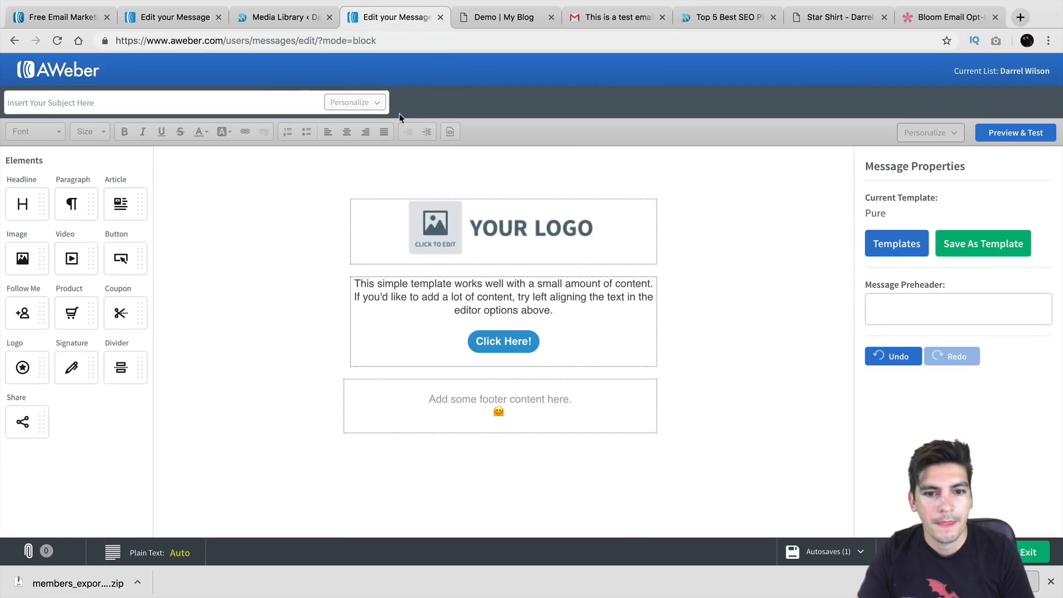
pyautogui.click(297, 20)
pyautogui.click(200, 18)
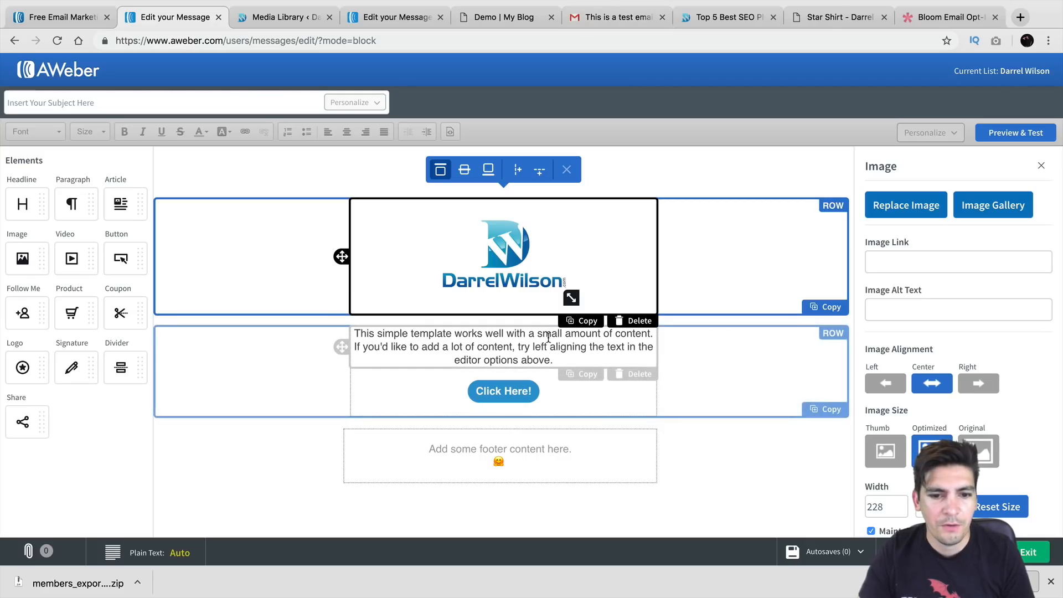
pyautogui.click(536, 392)
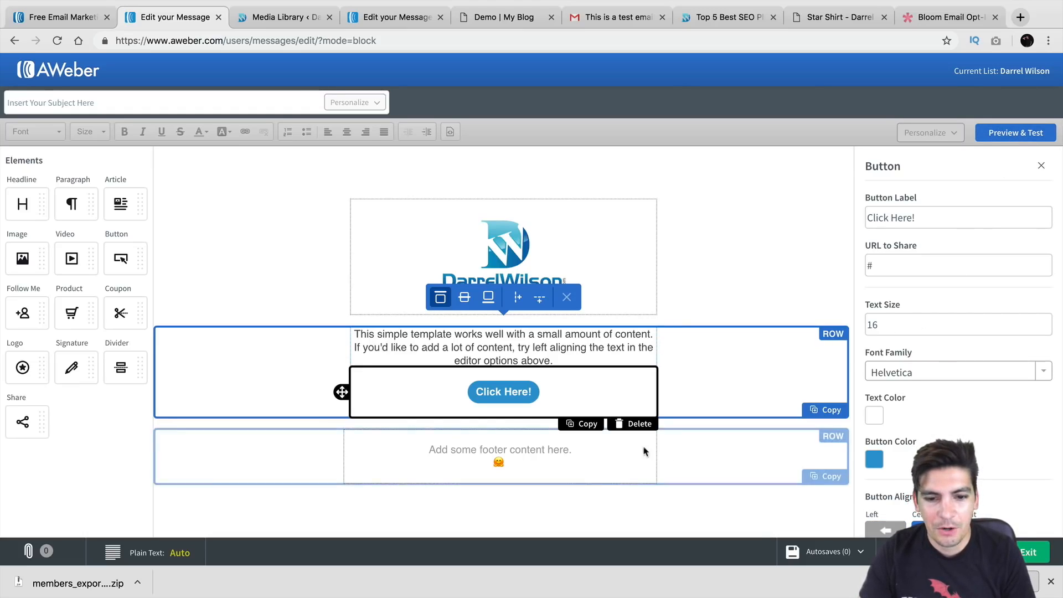
# Place the Share social links element into the email's footer row
pyautogui.moveTo(32, 406); pyautogui.dragTo(503, 449)
pyautogui.click(636, 466)
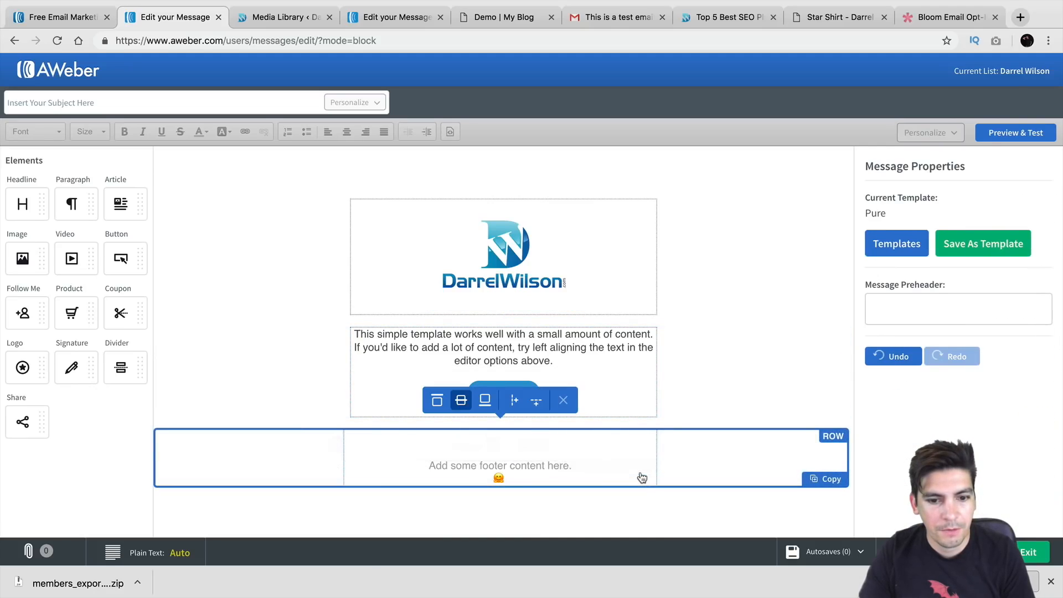
pyautogui.moveTo(24, 420); pyautogui.dragTo(451, 446)
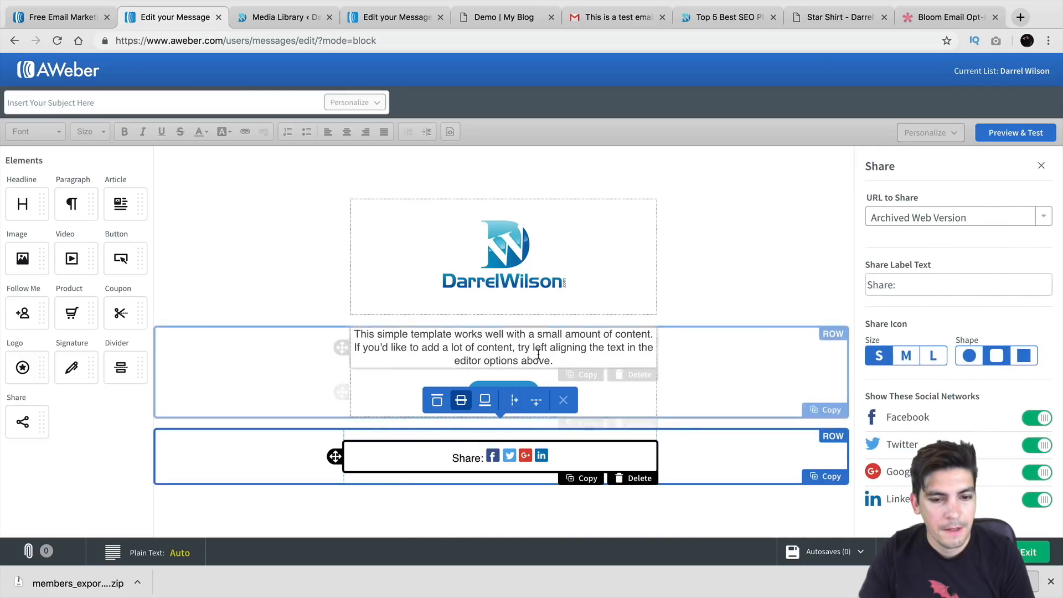
pyautogui.click(526, 388)
# Paste the file URL as the button link and begin the subject 'Welcome To The'
pyautogui.tripleClick(923, 266)
pyautogui.rightClick(923, 266)
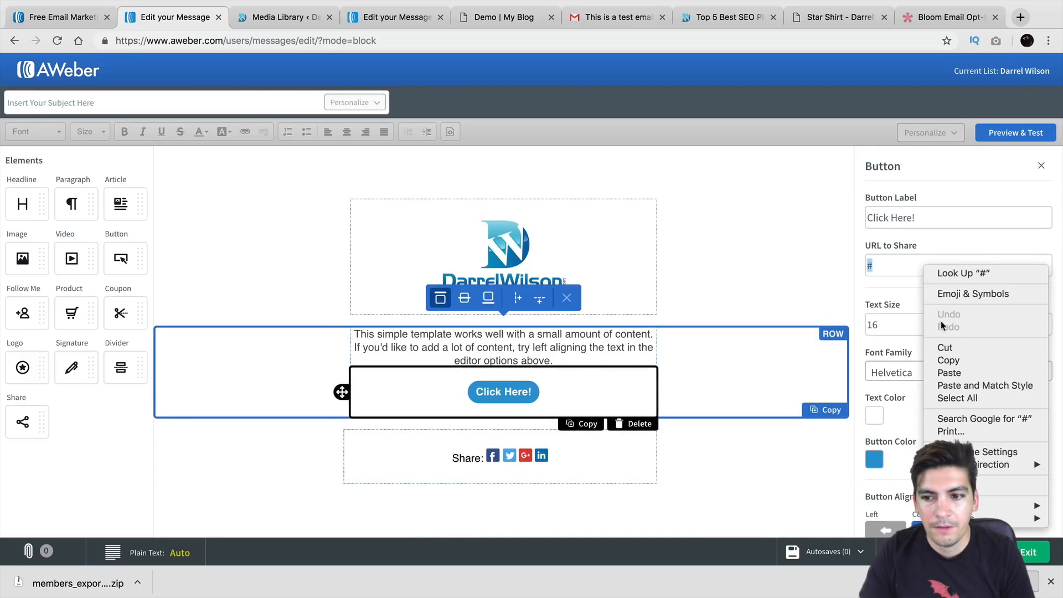
pyautogui.click(942, 373)
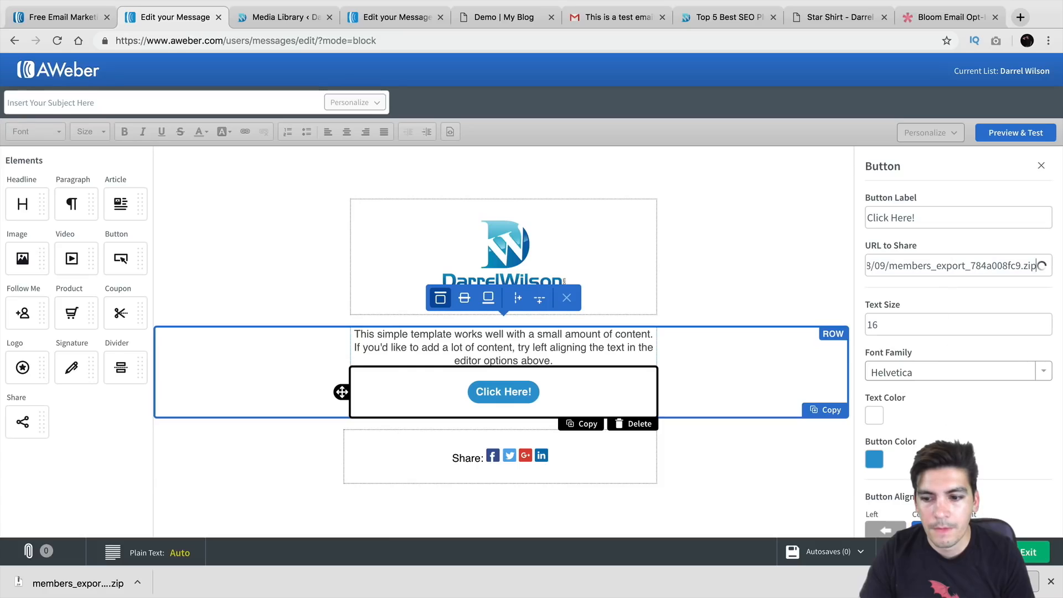
pyautogui.click(1024, 557)
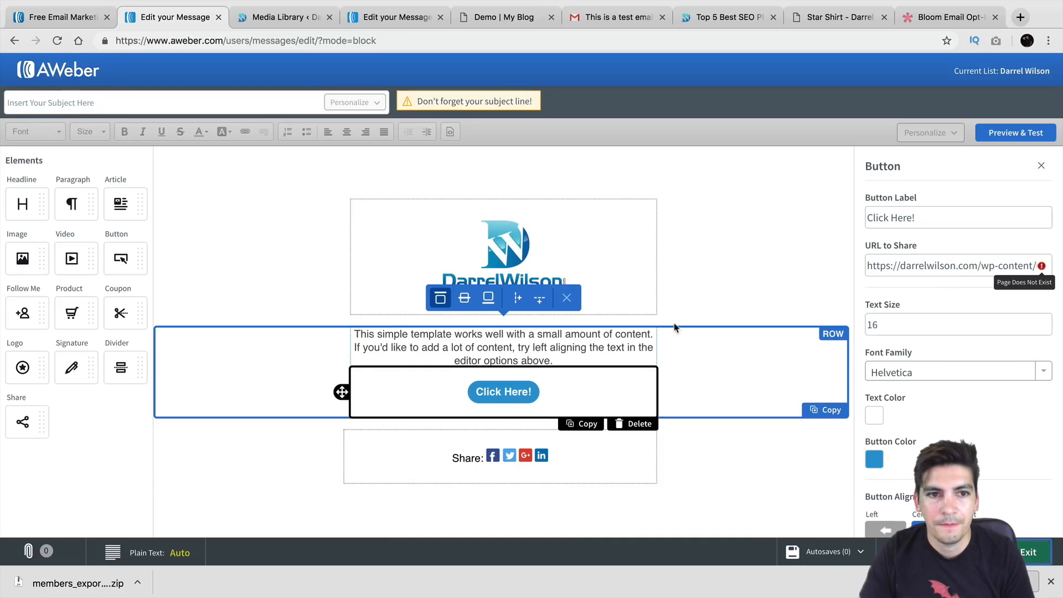
pyautogui.click(290, 102)
pyautogui.write('Welcome To The')
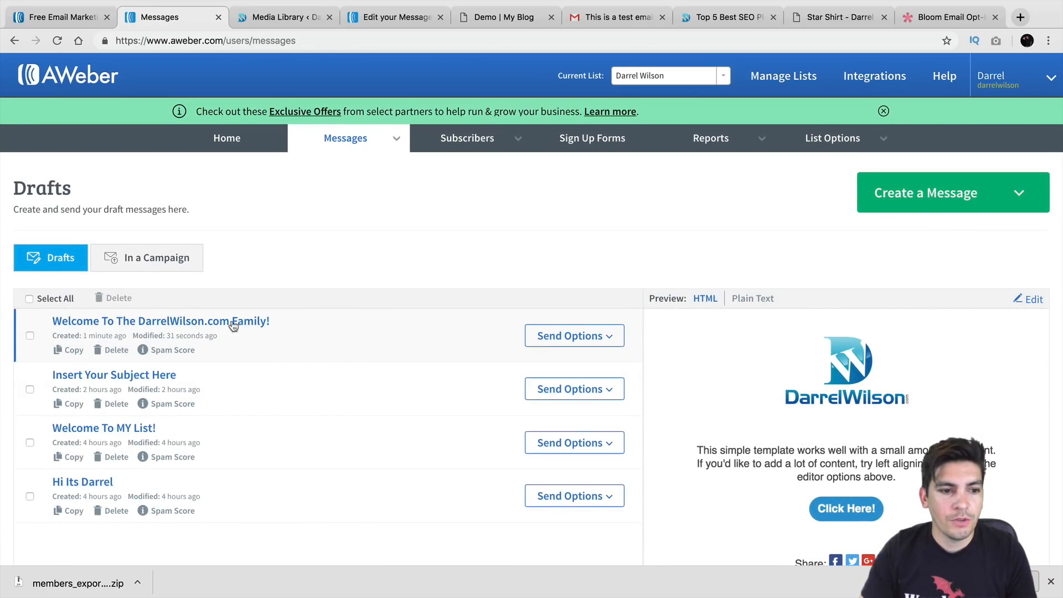
# Preview the subject-less draft, then open Send Options for the Welcome To The DarrelWilson.com Family! draft
pyautogui.scroll(-2, 569, 330)
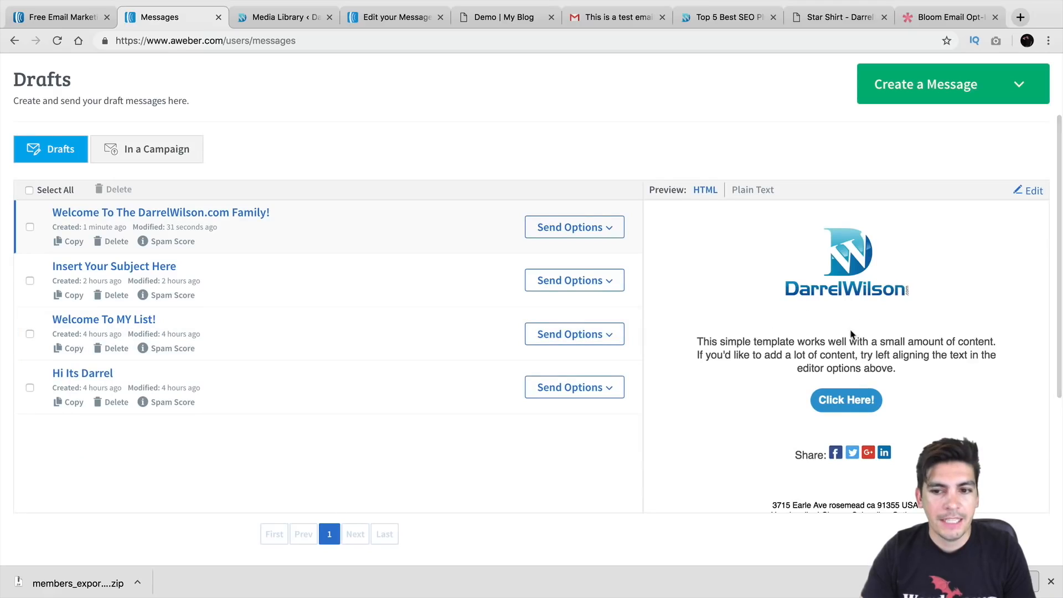
pyautogui.click(434, 287)
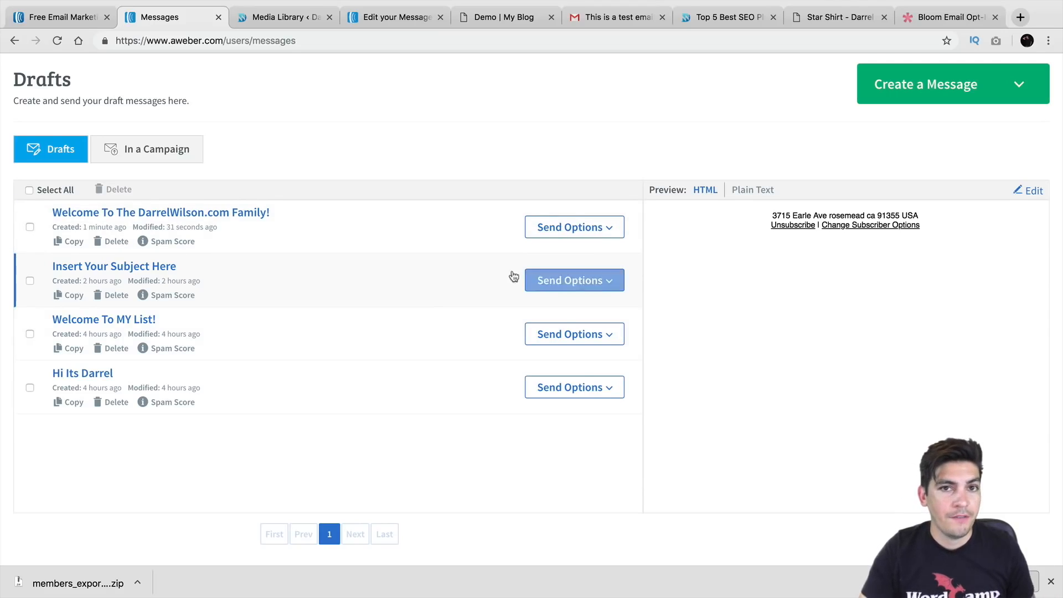
pyautogui.scroll(2, 398, 239)
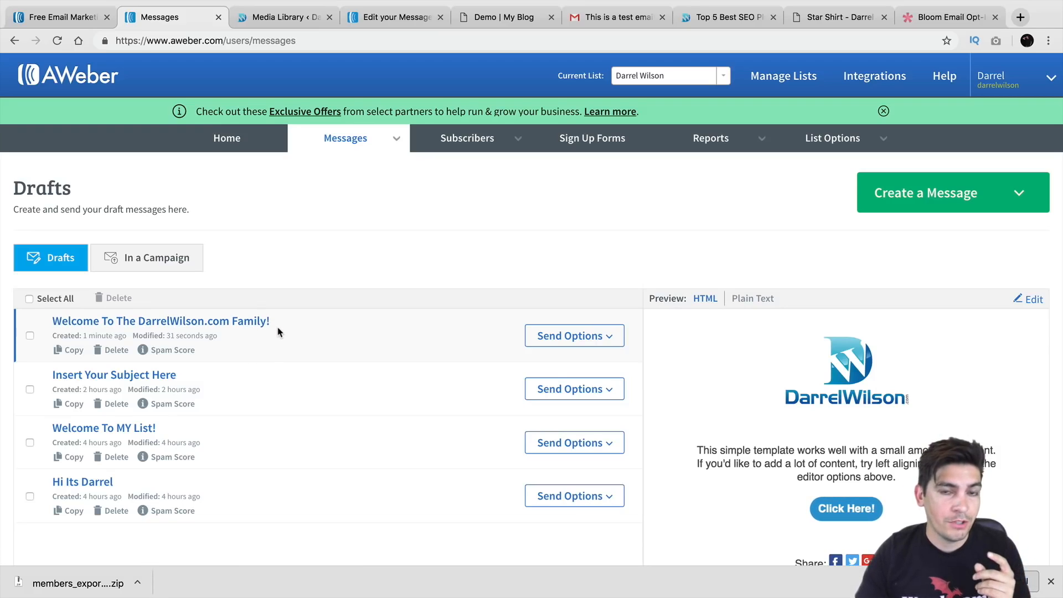
pyautogui.click(602, 336)
# Add the Welcome draft to the Legacy Follow Up Series as Follow Up #1 with link tracking on
pyautogui.click(550, 404)
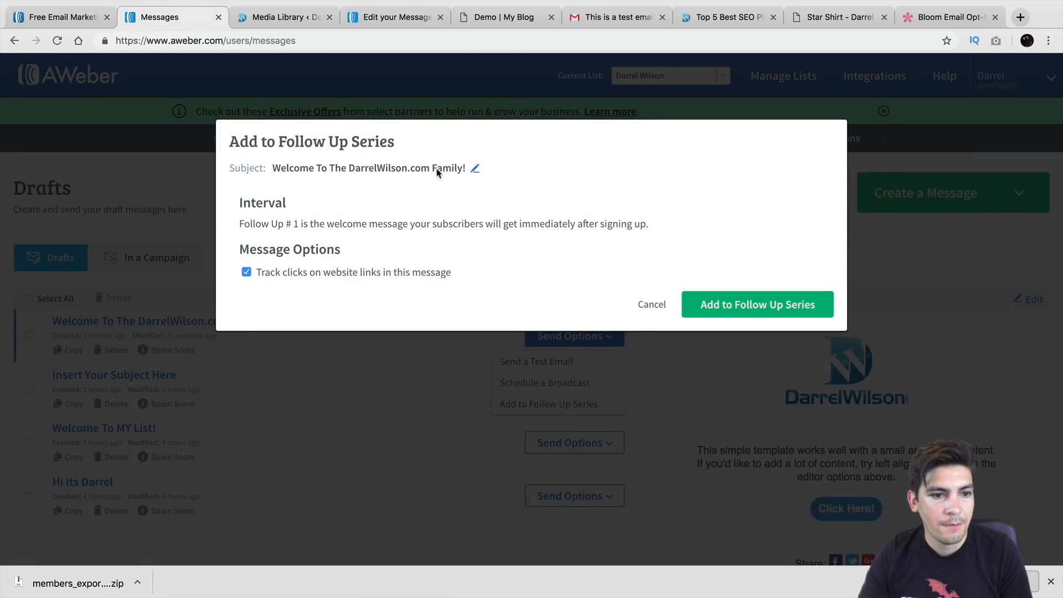
pyautogui.moveTo(248, 225); pyautogui.dragTo(665, 251)
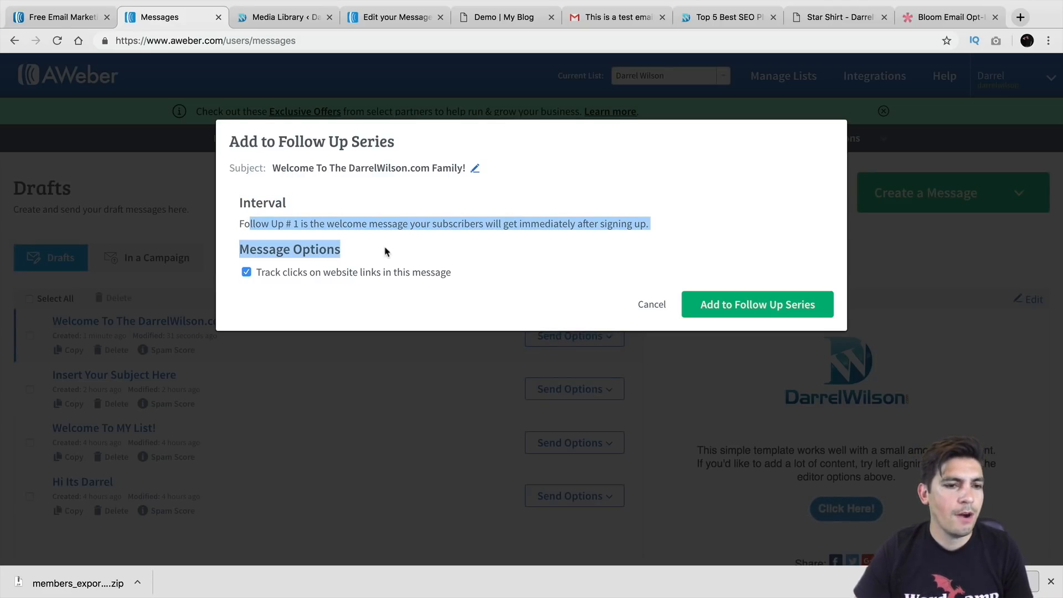
pyautogui.click(336, 230)
pyautogui.moveTo(324, 223); pyautogui.dragTo(291, 221)
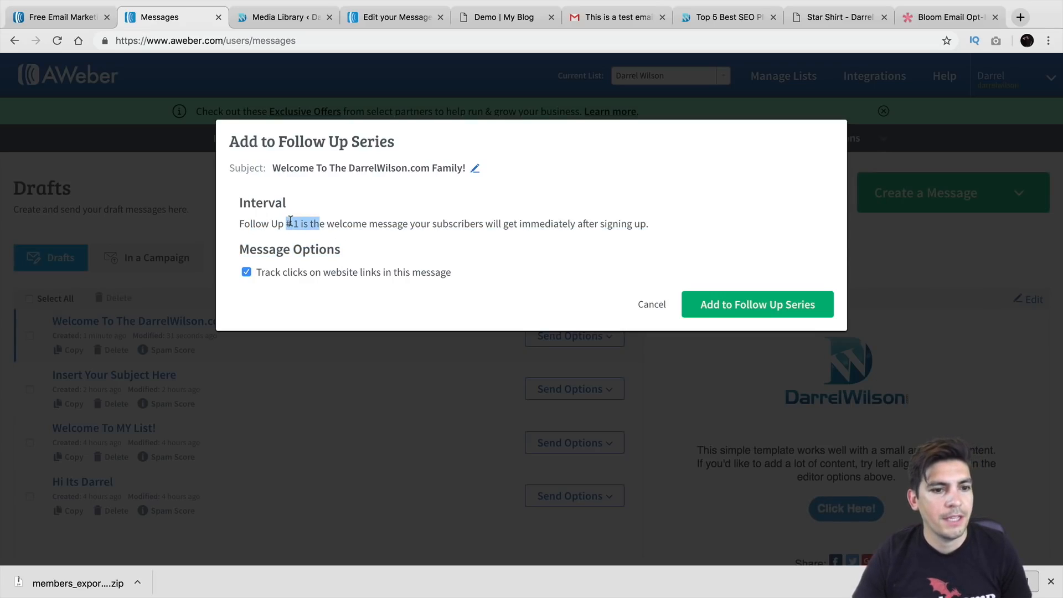
pyautogui.click(293, 276)
pyautogui.moveTo(305, 276); pyautogui.dragTo(510, 276)
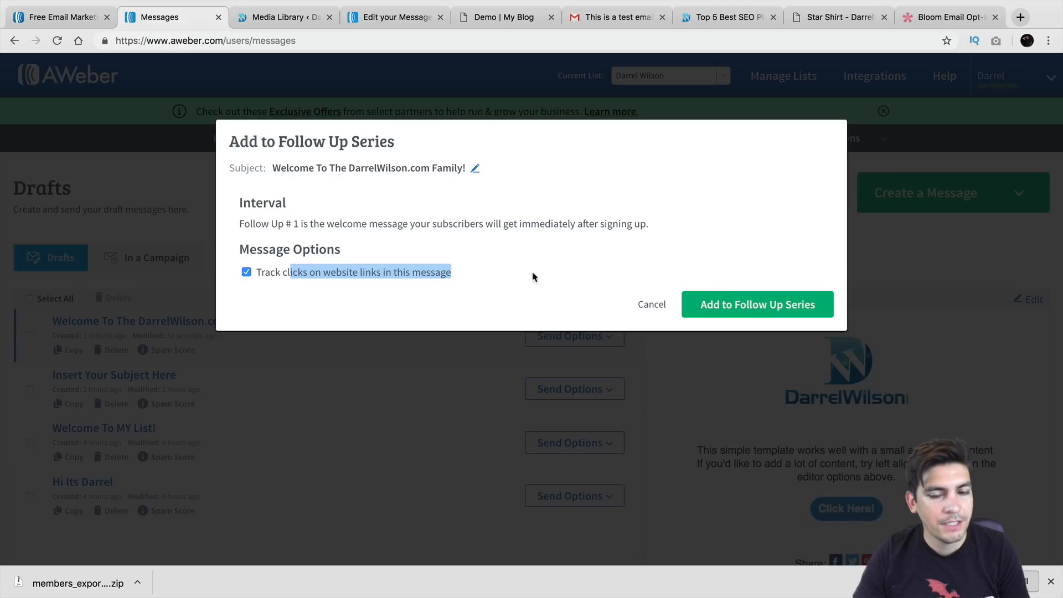
pyautogui.click(769, 311)
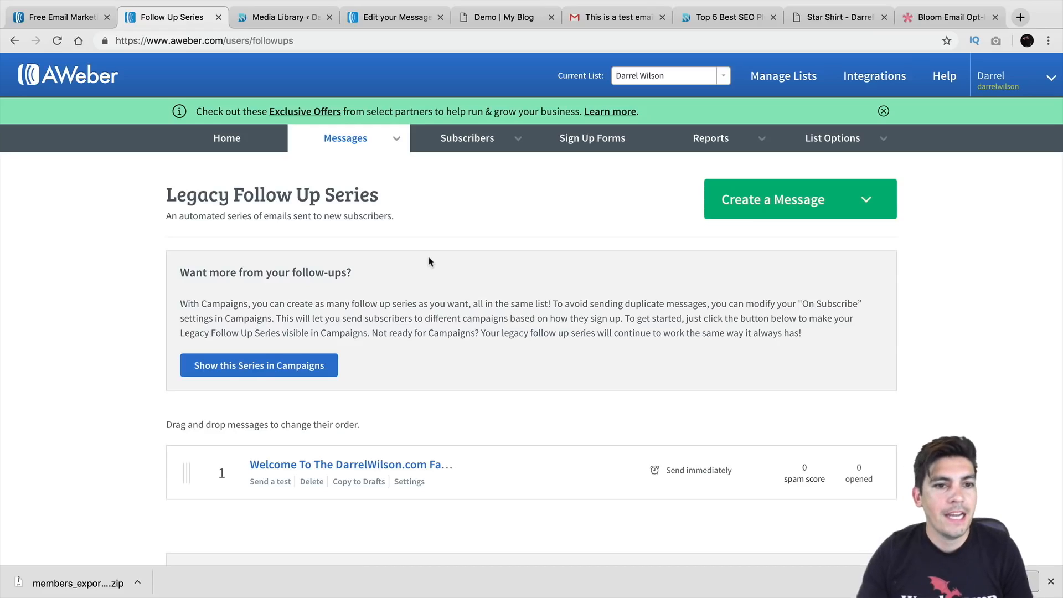
# Go from Broadcasts to Subscribers, then to Manage Lists showing The Wordpress Weekly
pyautogui.moveTo(363, 147)
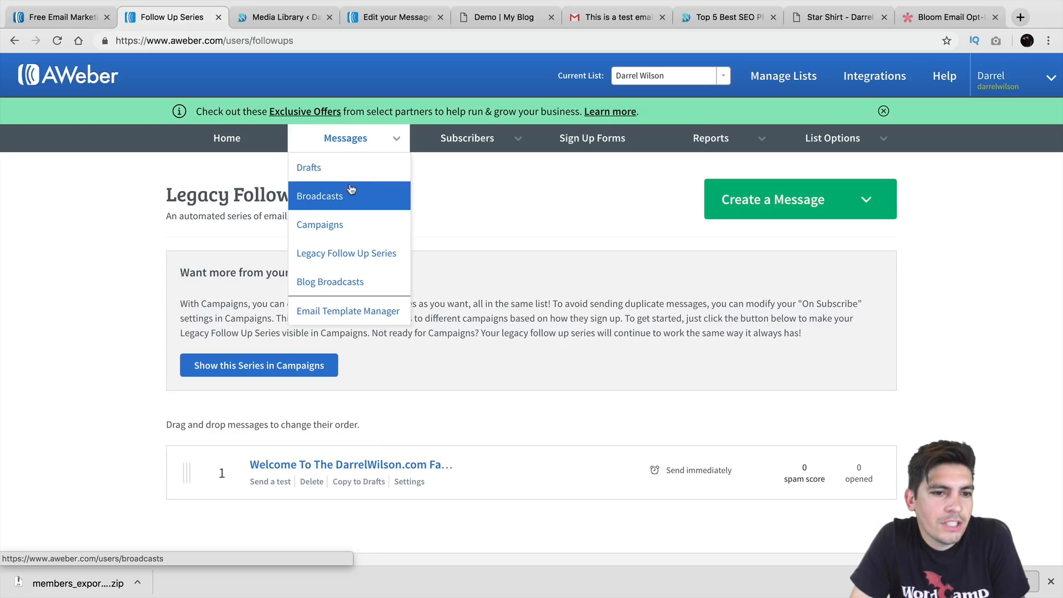
pyautogui.click(320, 199)
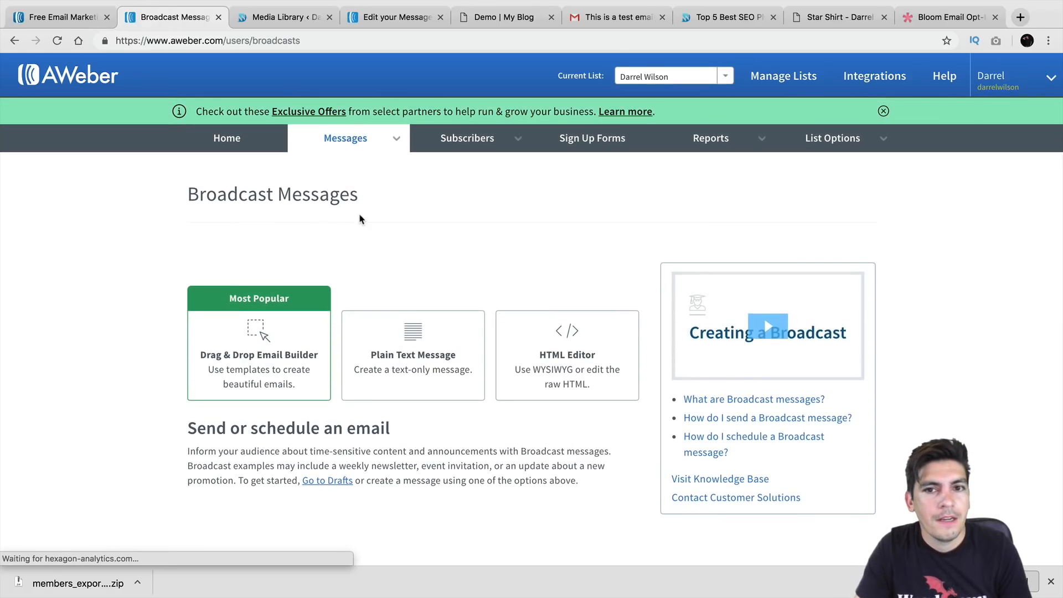
pyautogui.click(653, 79)
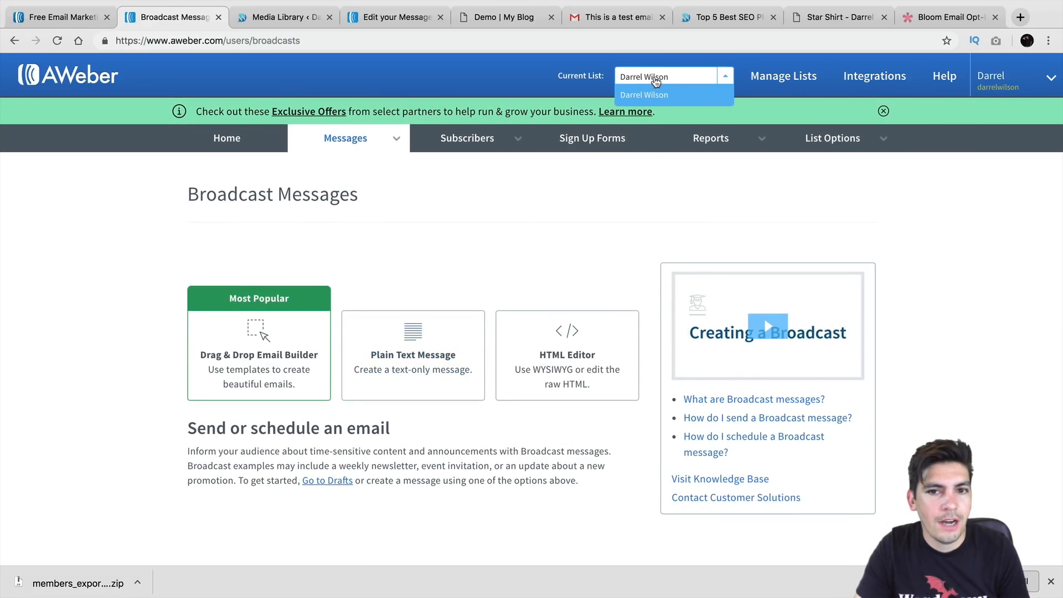
pyautogui.click(514, 142)
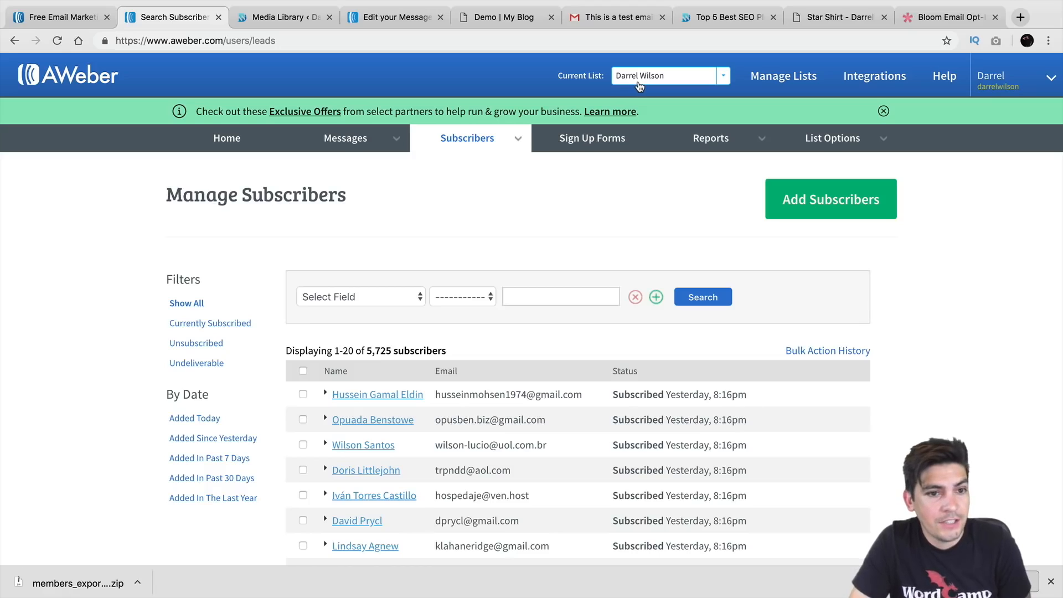
pyautogui.click(750, 76)
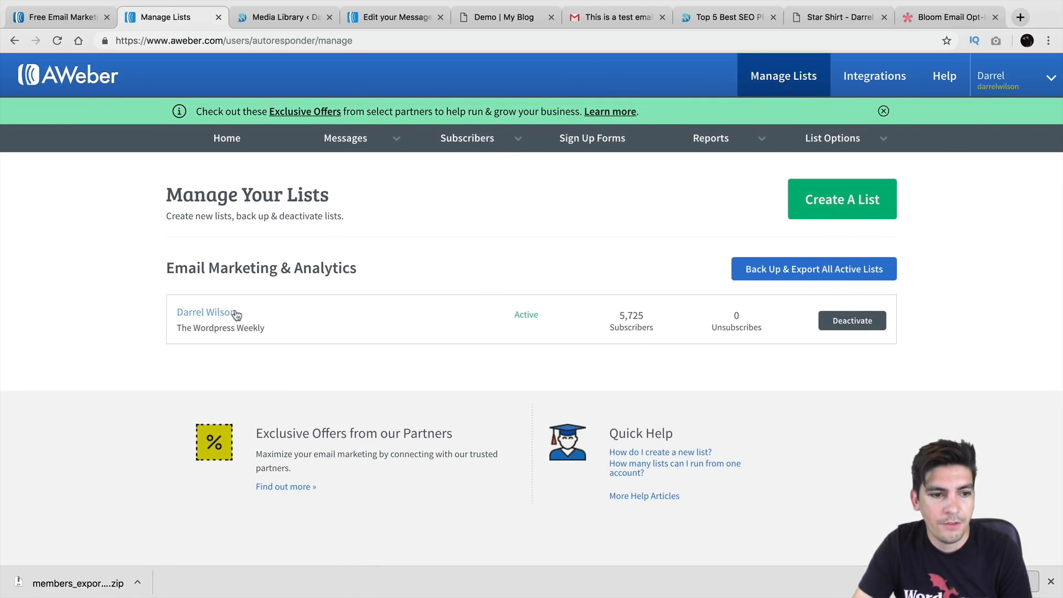
# Start creating a new list and advance to the list description page
pyautogui.click(834, 205)
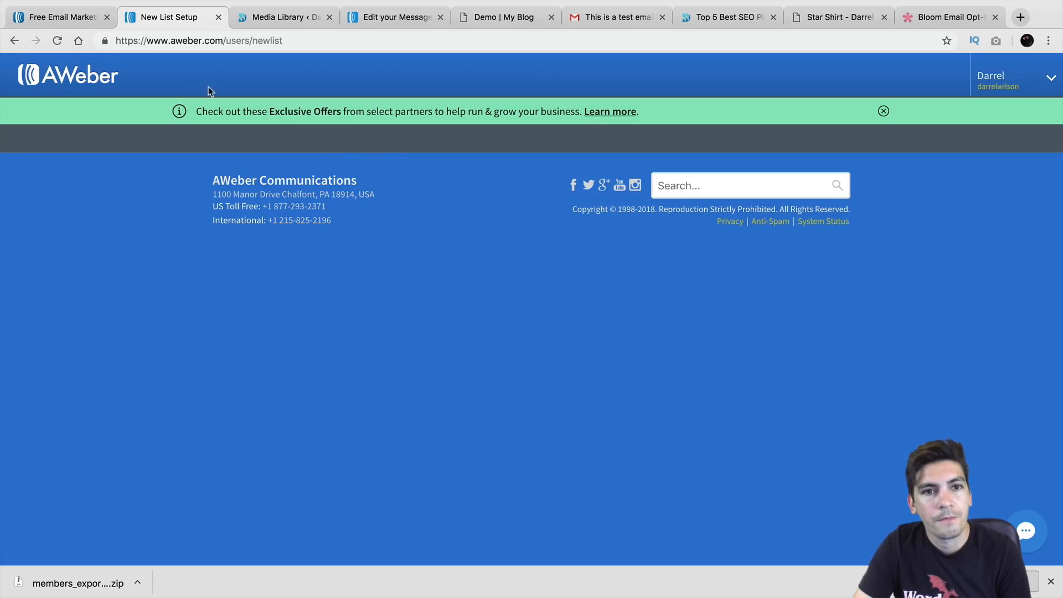
pyautogui.click(15, 41)
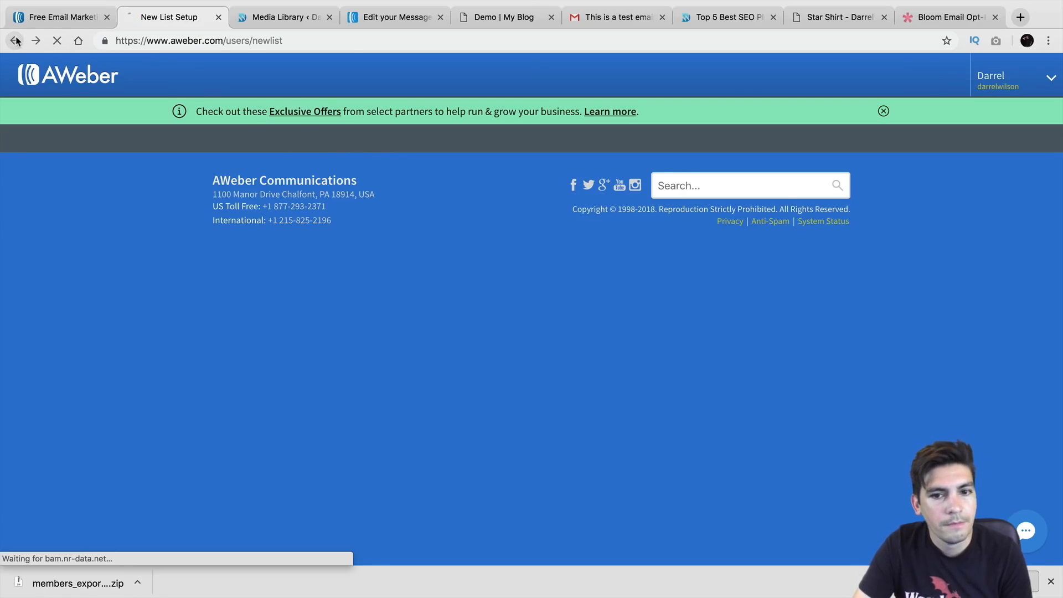
pyautogui.click(858, 213)
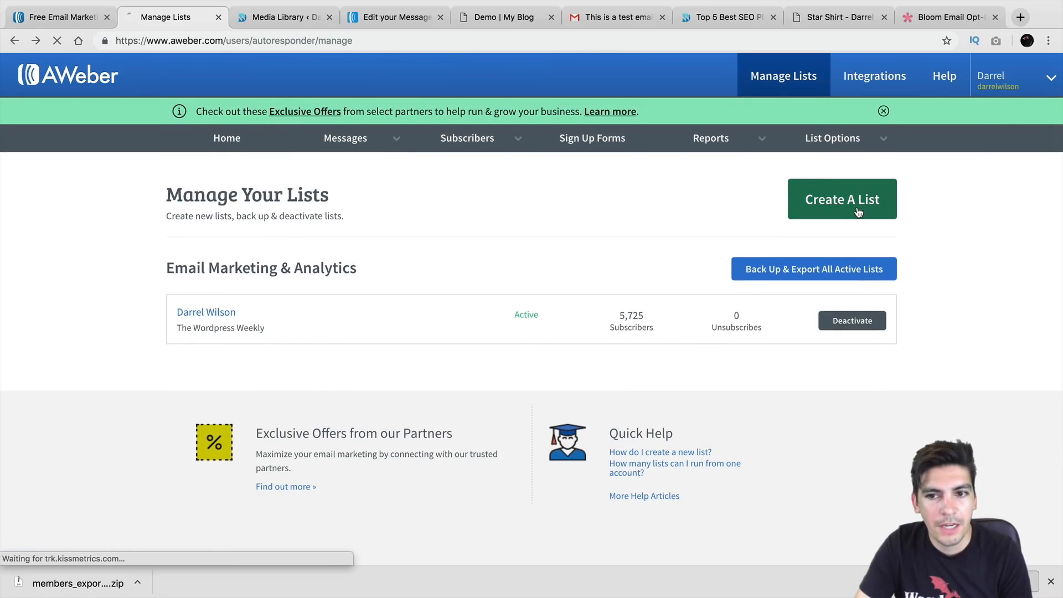
pyautogui.scroll(-5, 490, 212)
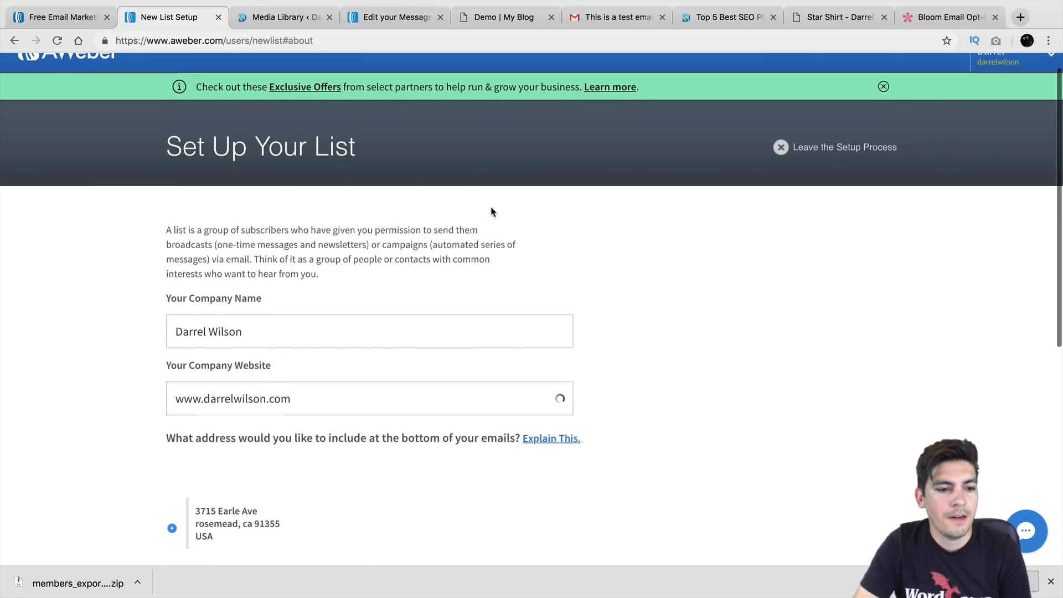
pyautogui.scroll(-1, 487, 202)
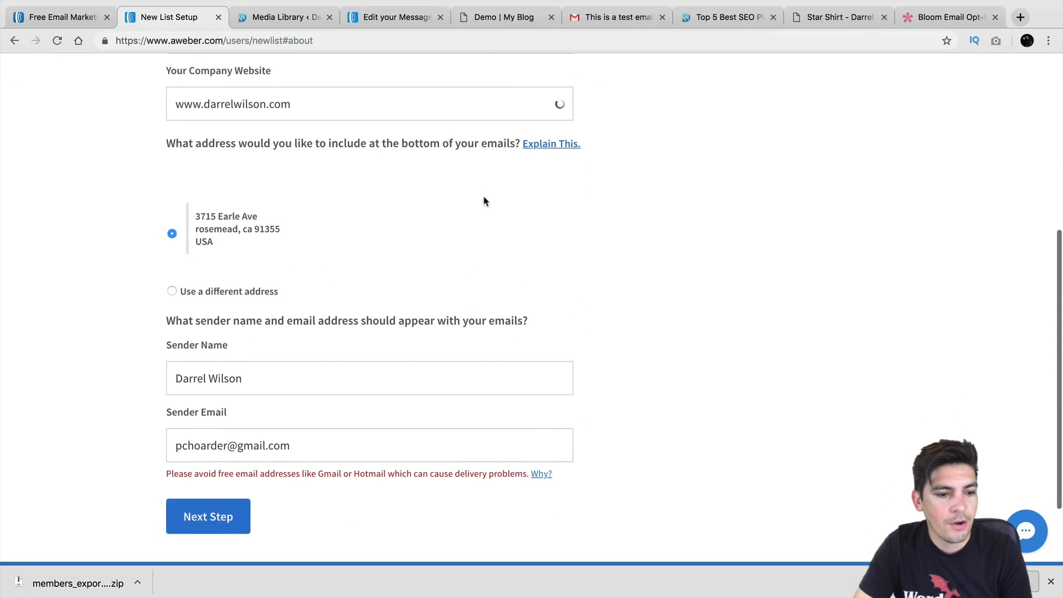
pyautogui.click(191, 523)
pyautogui.scroll(-1, 285, 377)
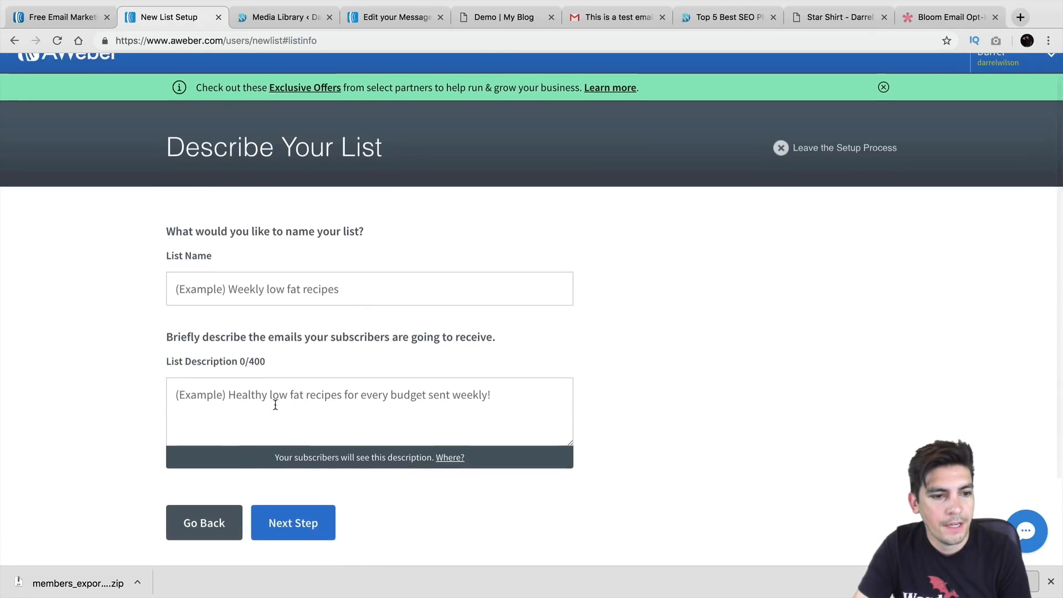
# Enter the list name and the description 'Wordpress tutorials'
pyautogui.click(329, 275)
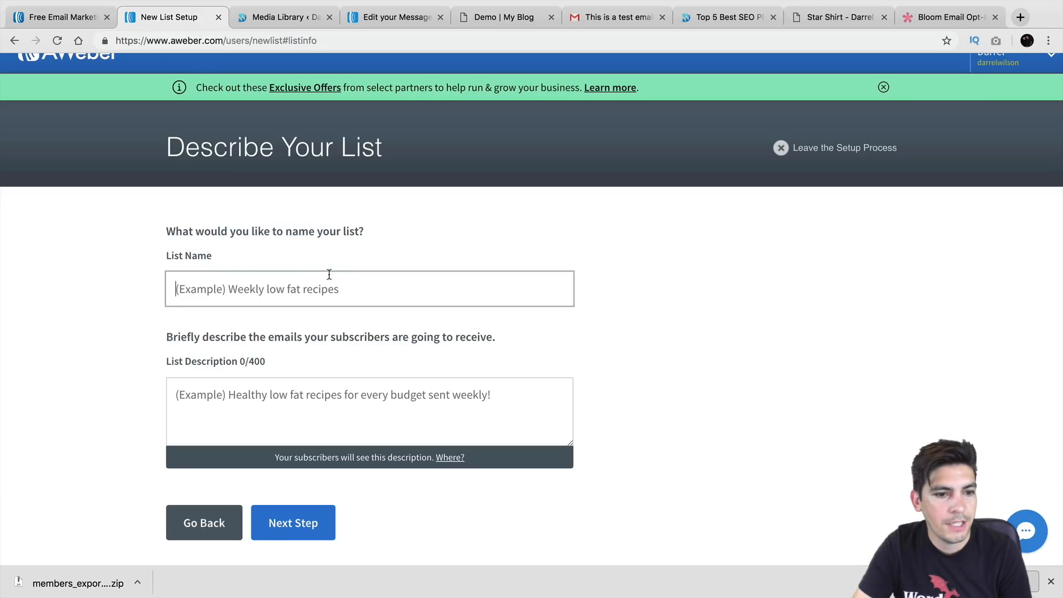
pyautogui.write('DArrel')
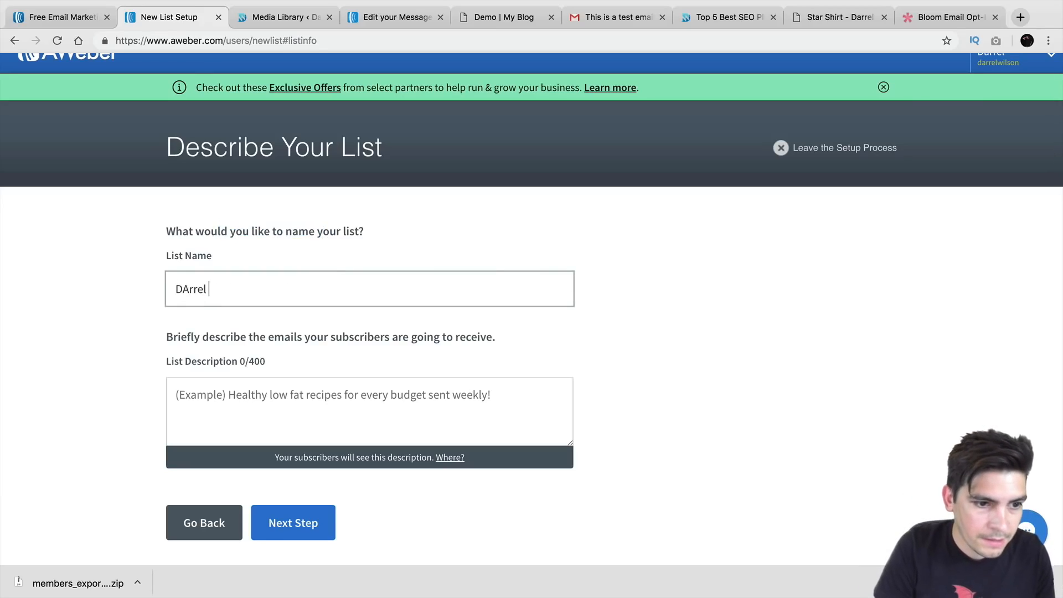
pyautogui.write(' Wilson New Lost')
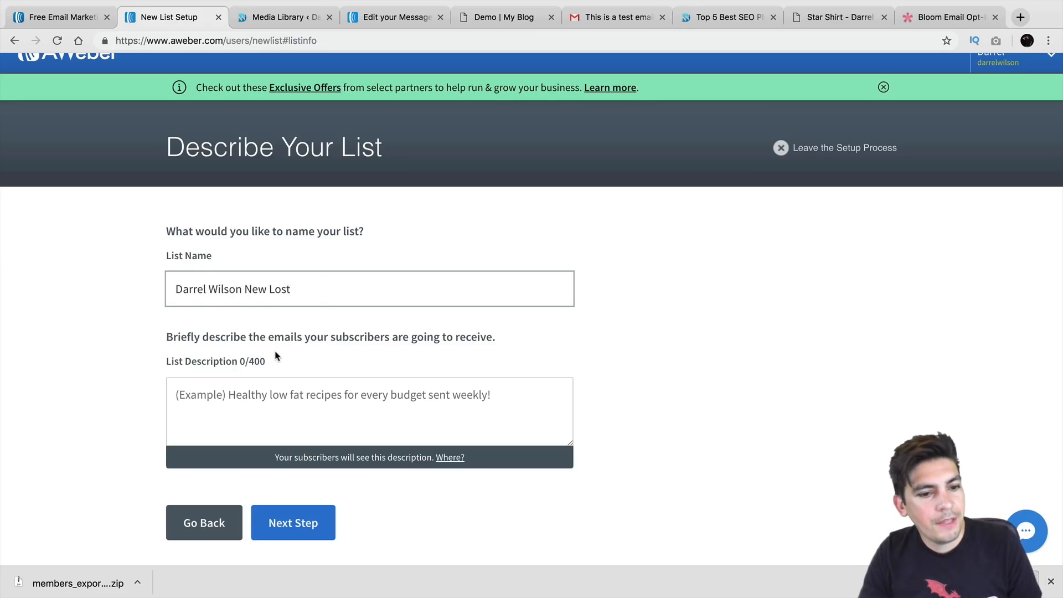
pyautogui.click(322, 397)
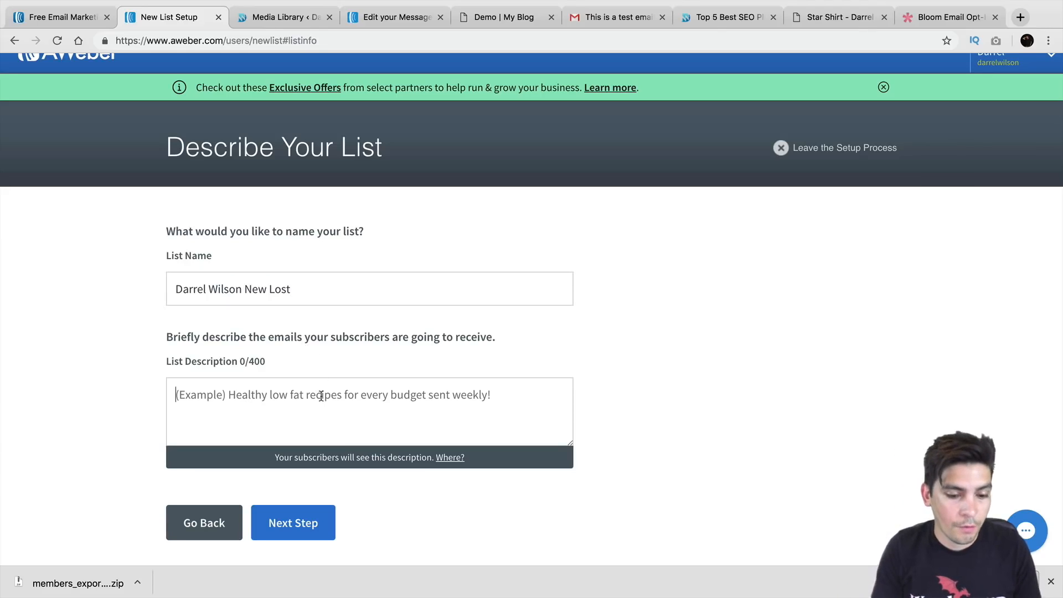
pyautogui.write('Wordpress tutorials And')
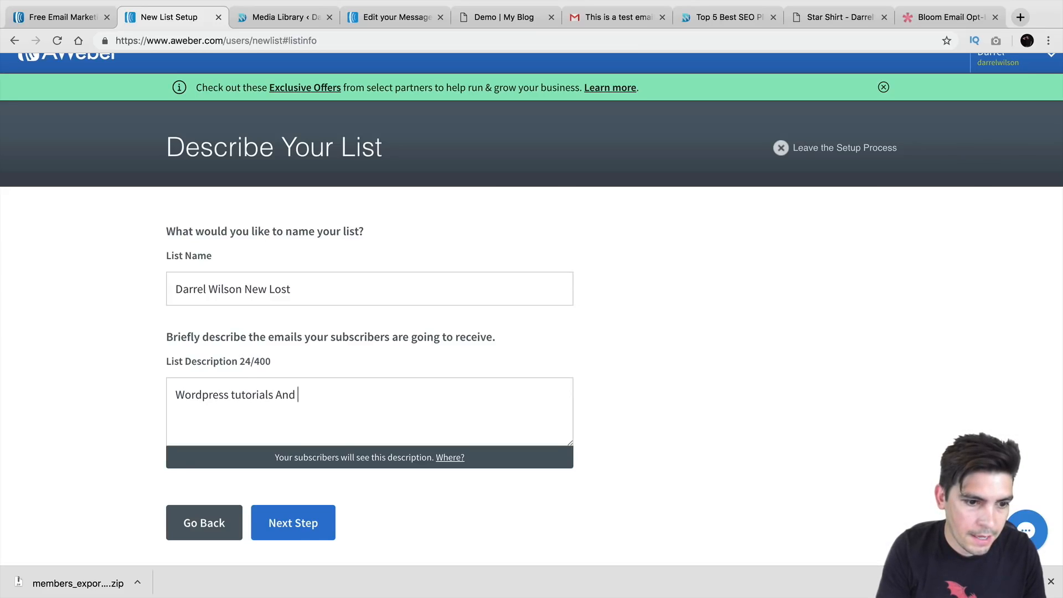
pyautogui.press('BackSpace')
pyautogui.press('BackSpace')
pyautogui.press('BackSpace')
pyautogui.press('BackSpace')
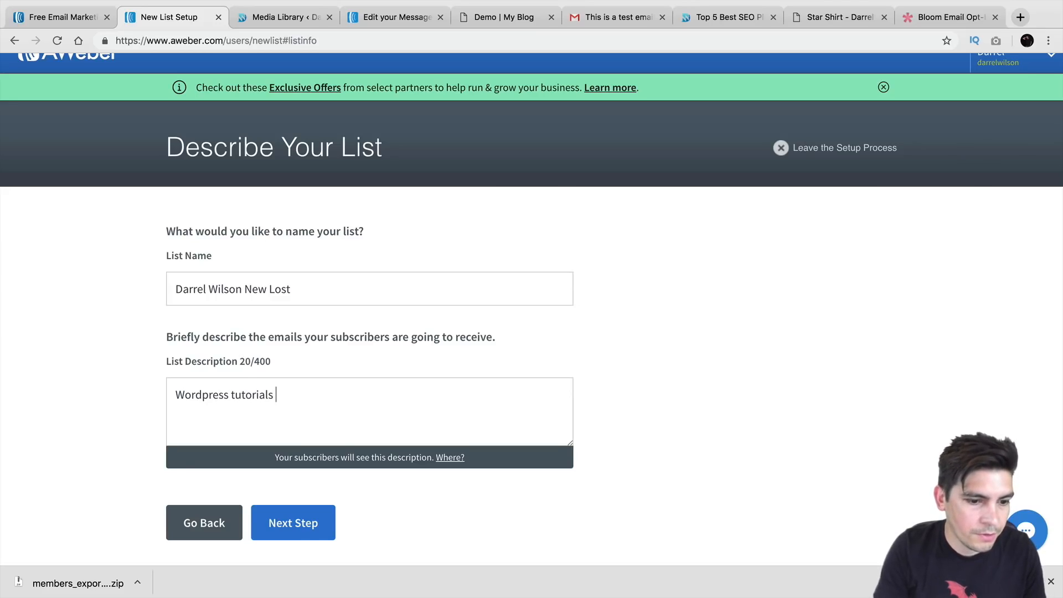
# Keep 'Confirm your subscription.' as the confirmation subject and approve to create the list
pyautogui.click(311, 523)
pyautogui.scroll(-3, 316, 443)
pyautogui.click(279, 343)
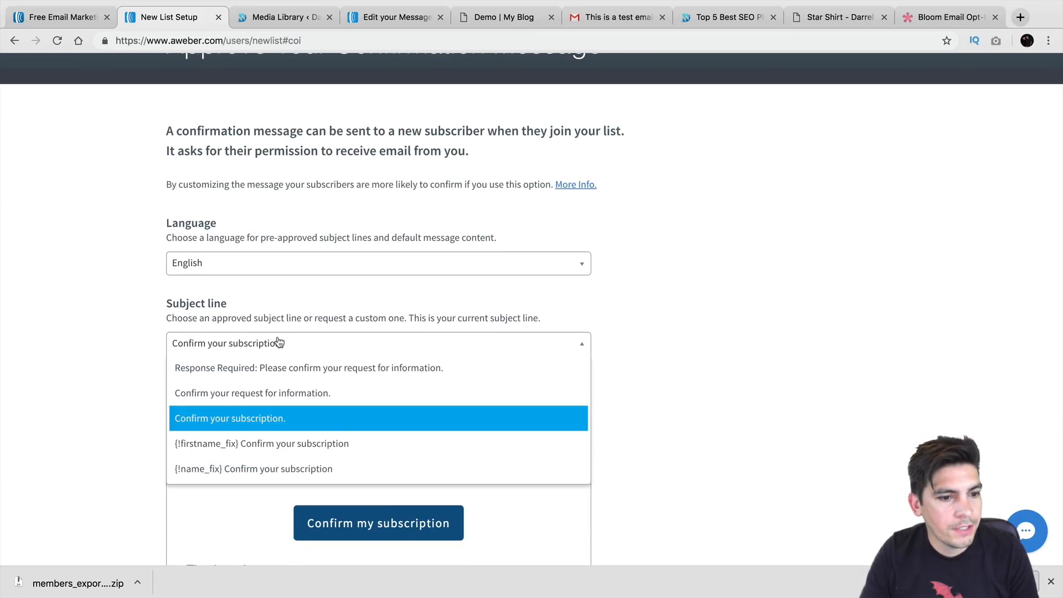
pyautogui.click(279, 419)
pyautogui.scroll(-4, 280, 409)
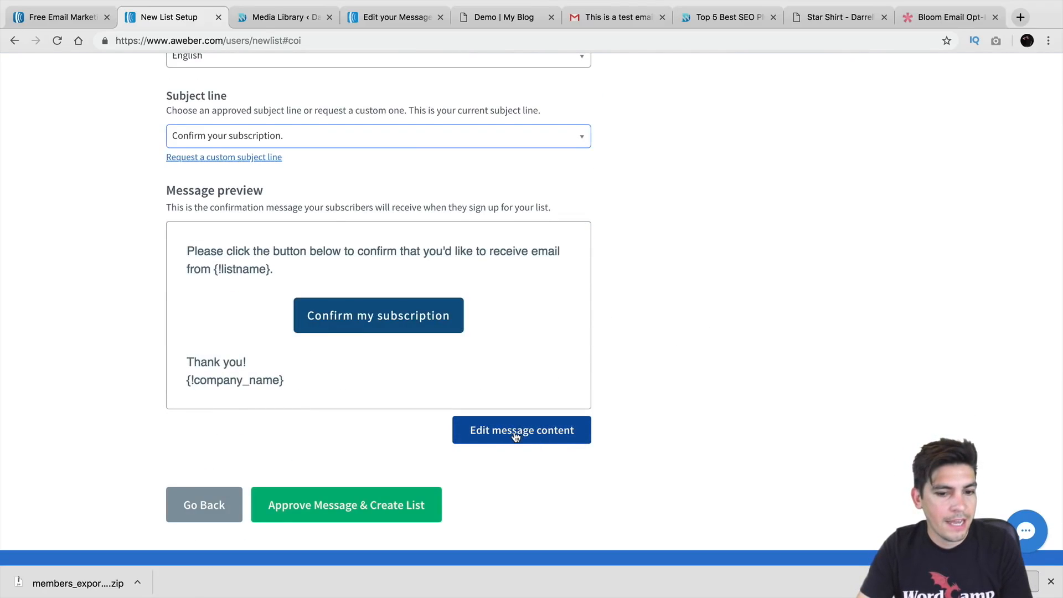
pyautogui.click(333, 512)
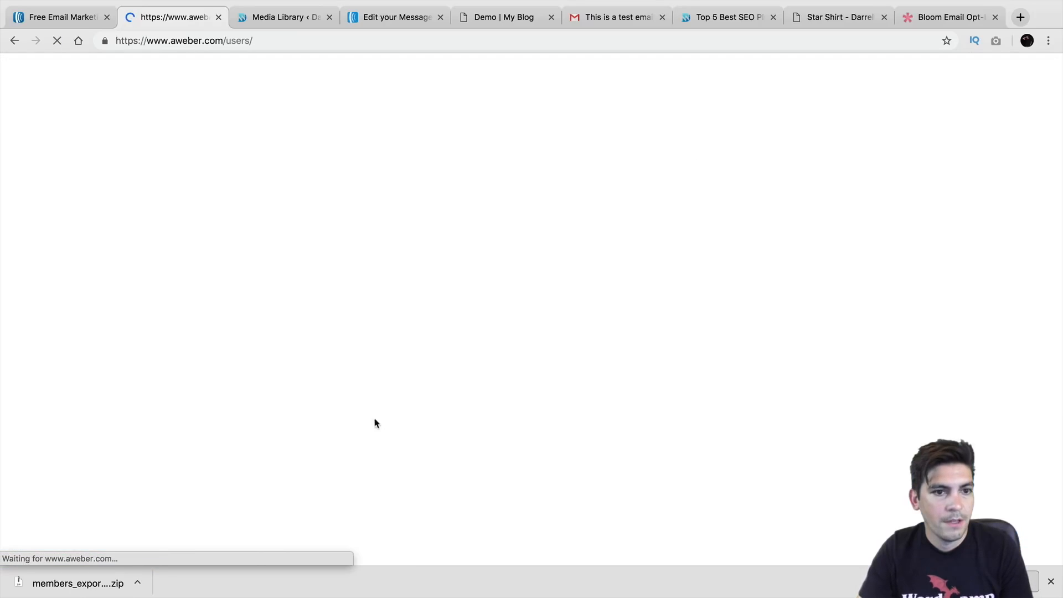
# Make the original list current again in the Current List dropdown, then go to Broadcasts
pyautogui.scroll(-1, 425, 268)
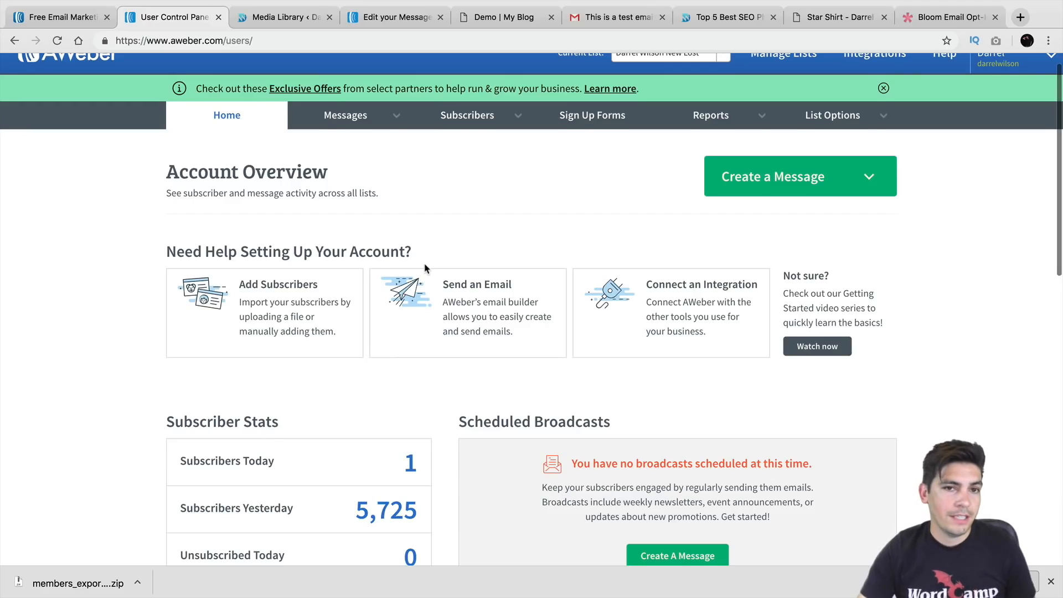
pyautogui.scroll(-1, 425, 267)
pyautogui.scroll(2, 424, 268)
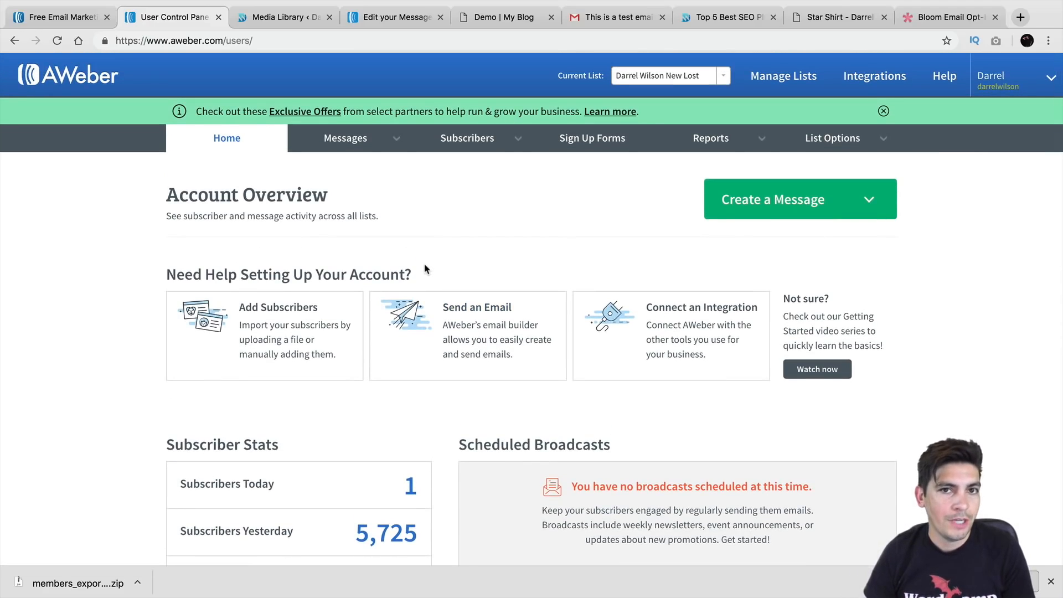
pyautogui.click(696, 83)
pyautogui.click(695, 93)
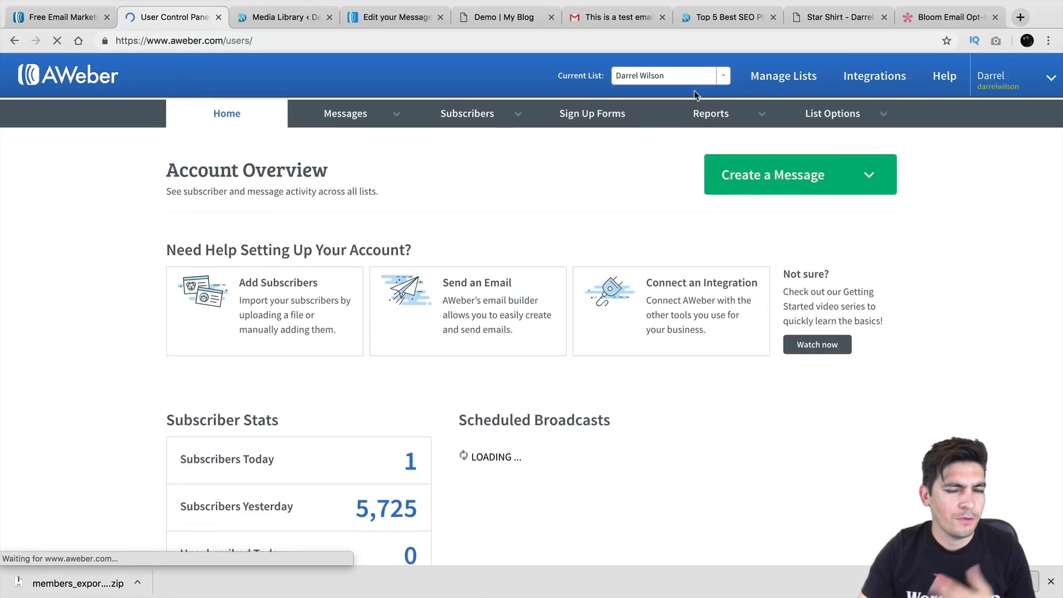
pyautogui.click(692, 78)
pyautogui.click(689, 113)
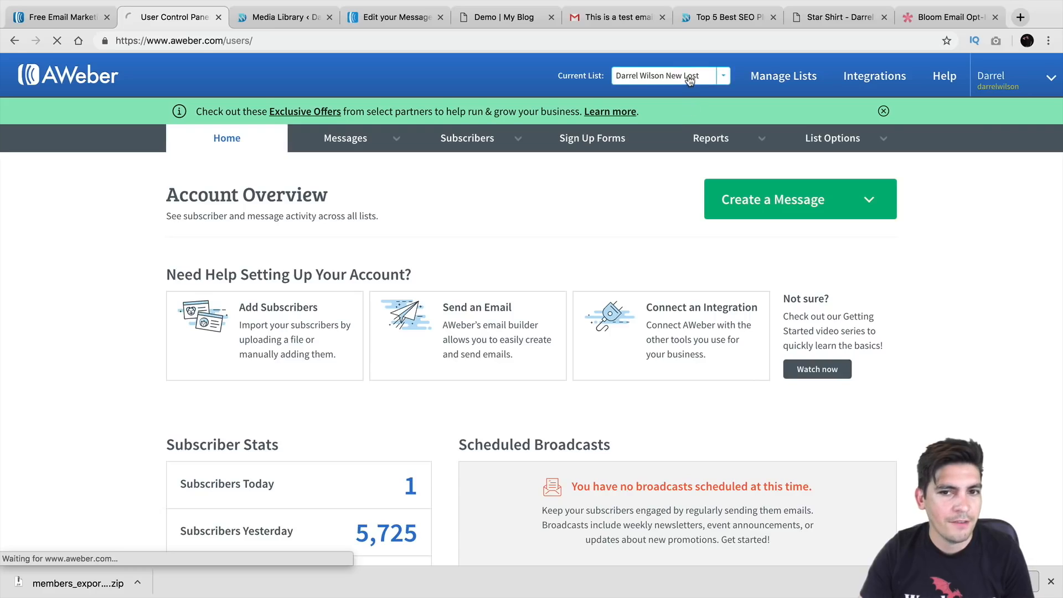
pyautogui.click(689, 78)
pyautogui.click(685, 92)
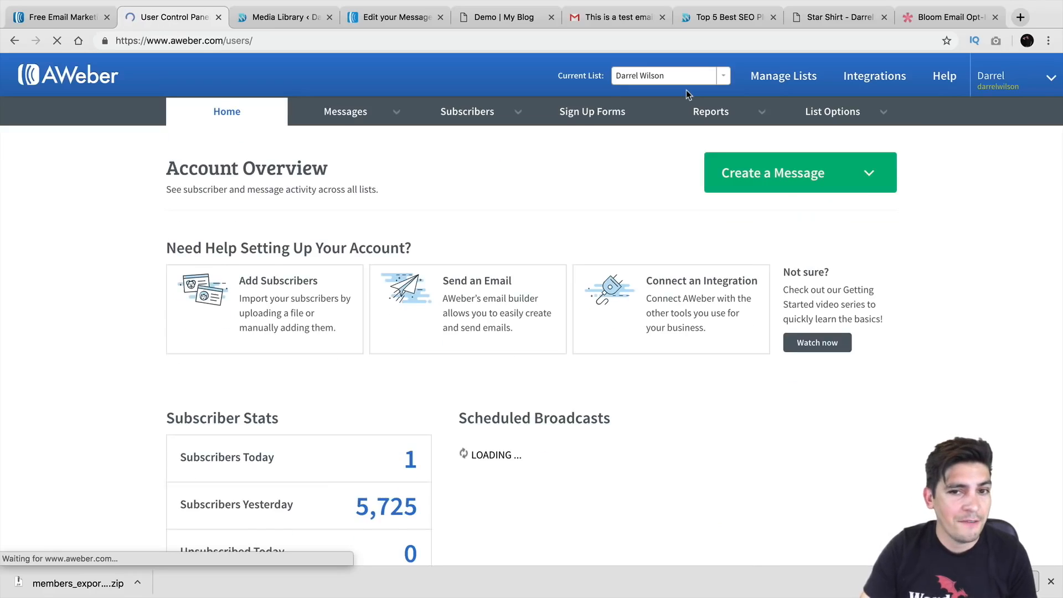
pyautogui.click(686, 80)
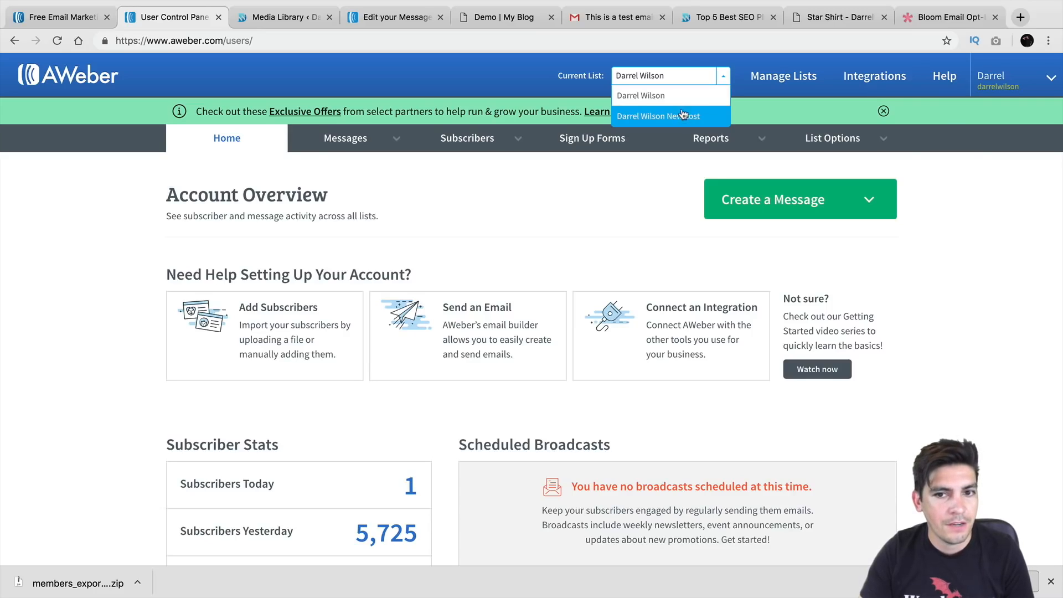
pyautogui.click(682, 93)
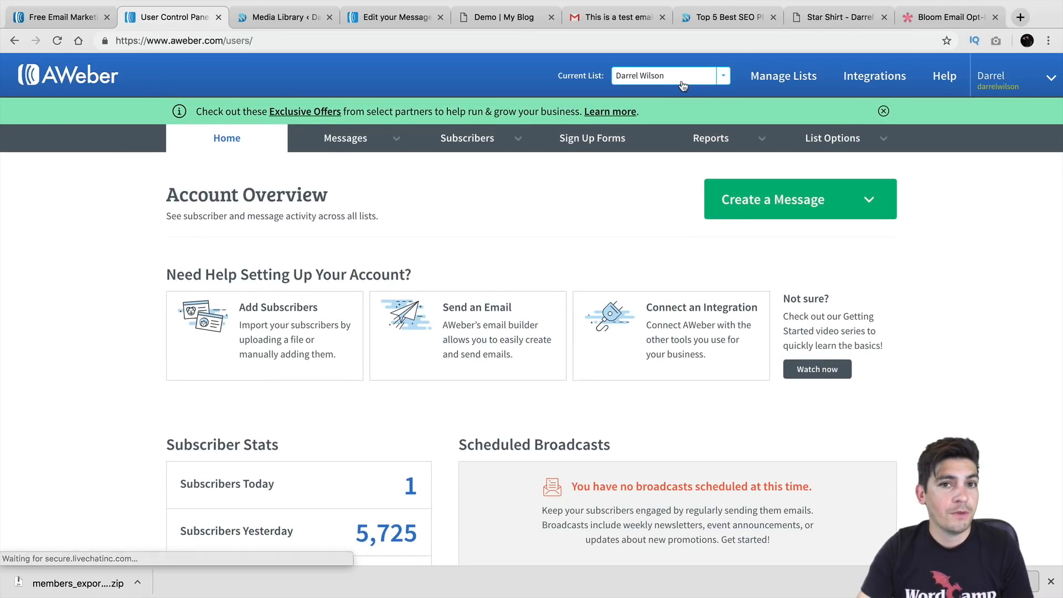
pyautogui.moveTo(370, 141)
pyautogui.click(365, 195)
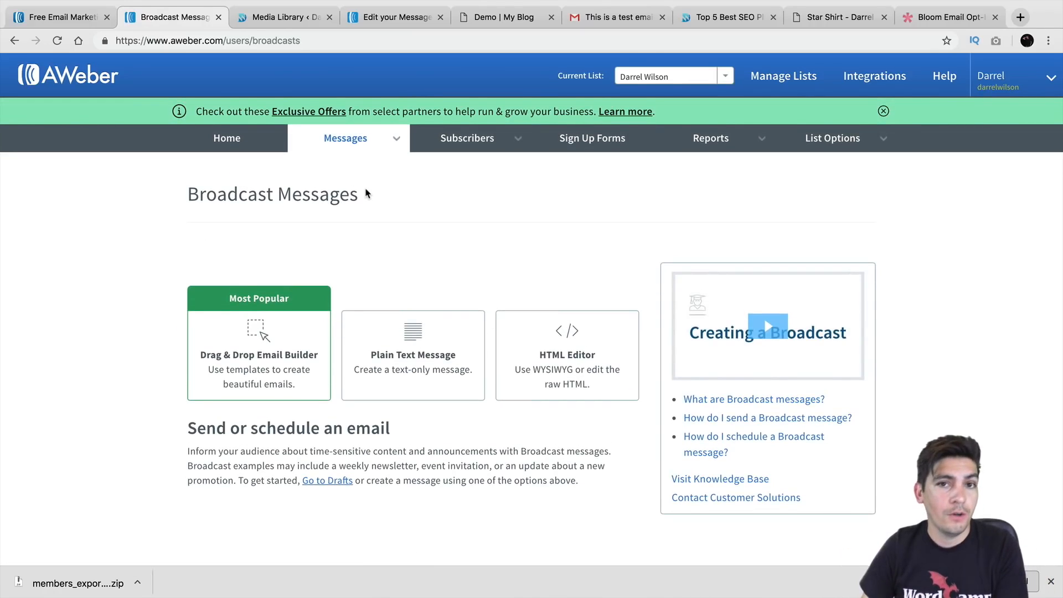
# Start a drag-and-drop broadcast on the Pure template and browse the template gallery
pyautogui.scroll(-2, 368, 210)
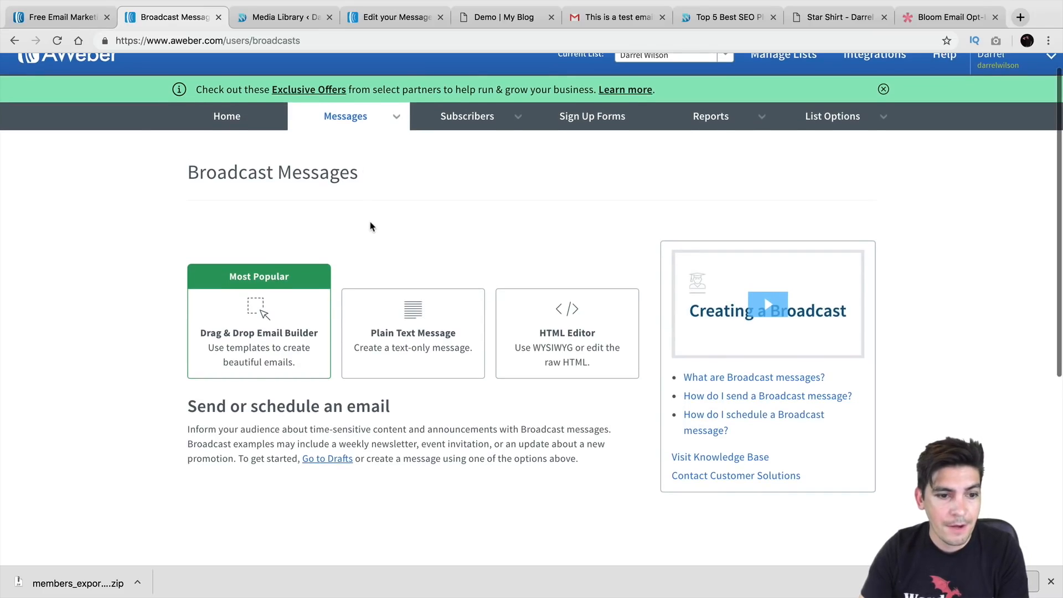
pyautogui.click(273, 298)
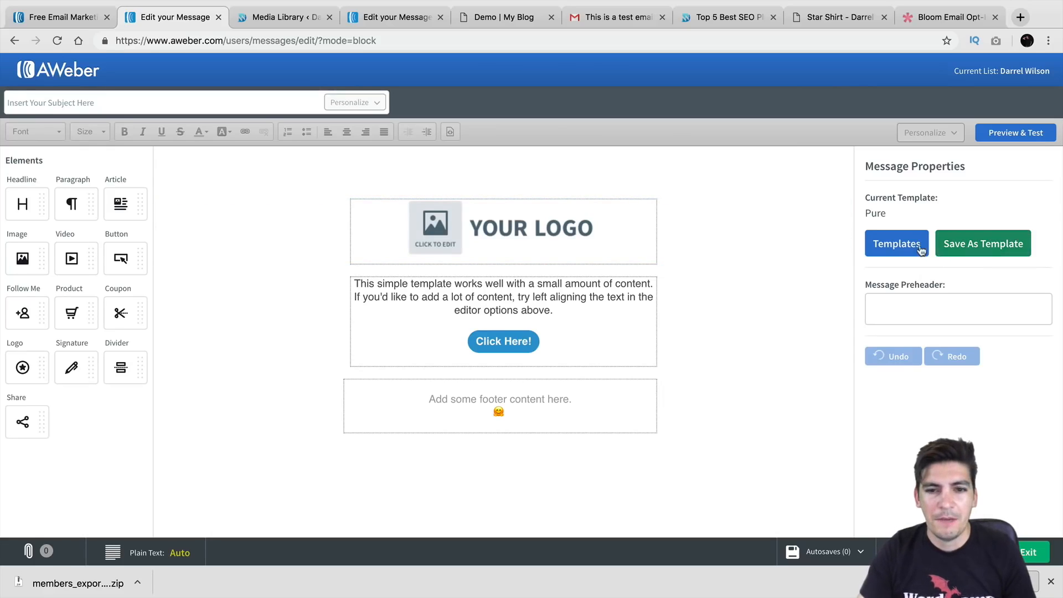
pyautogui.click(908, 247)
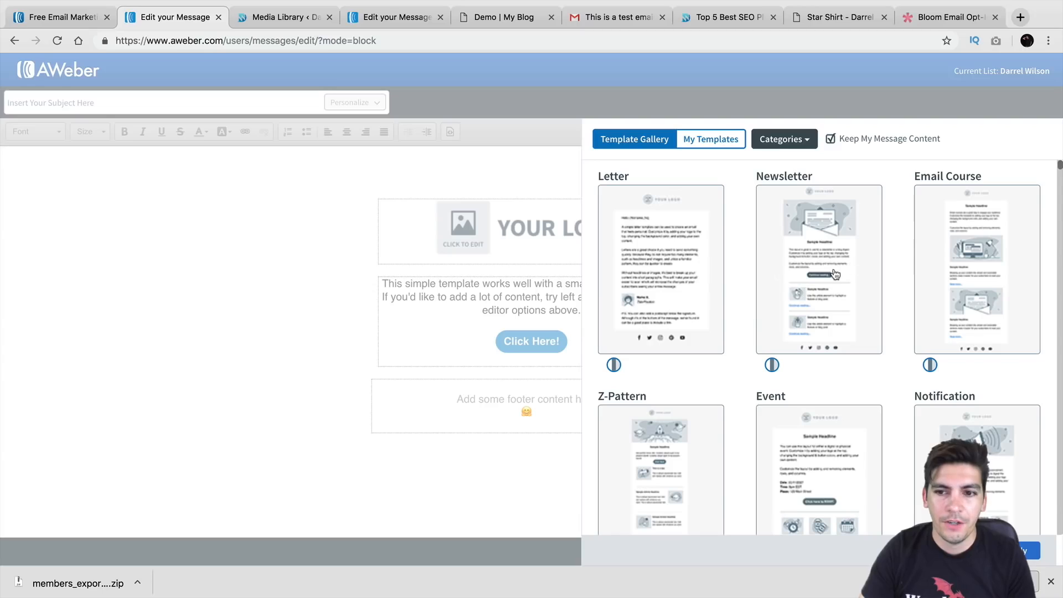
# Apply the Letter template without keeping existing content, replacing the default sample text
pyautogui.click(830, 138)
pyautogui.click(716, 285)
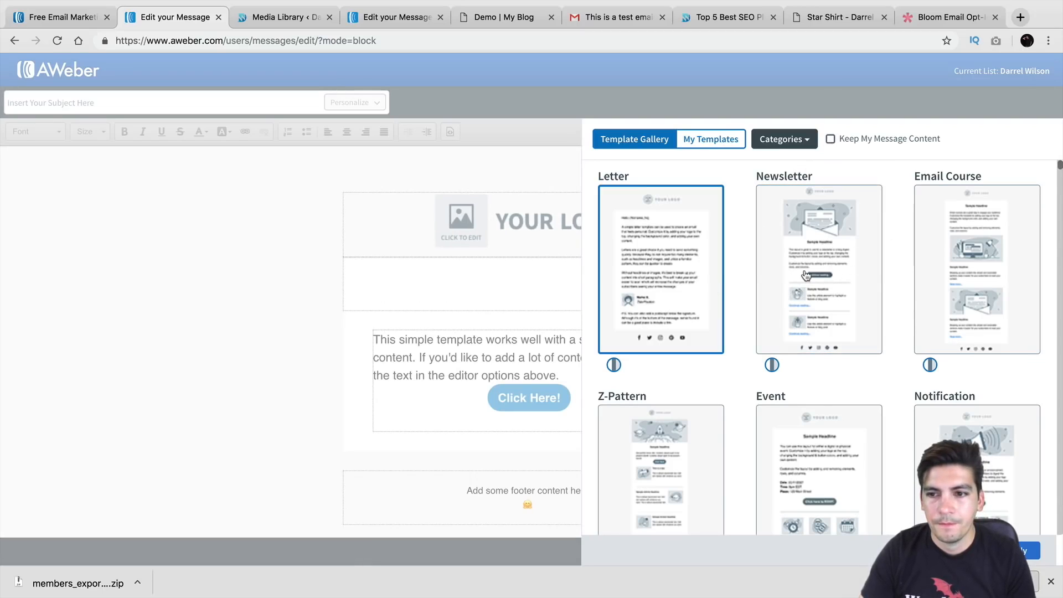
pyautogui.click(807, 275)
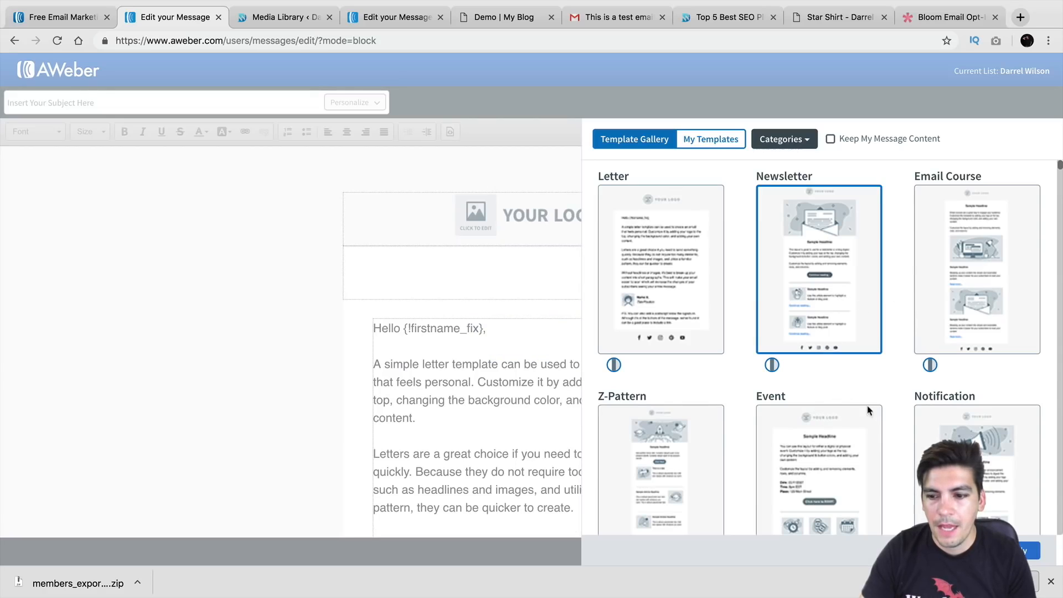
pyautogui.click(1027, 551)
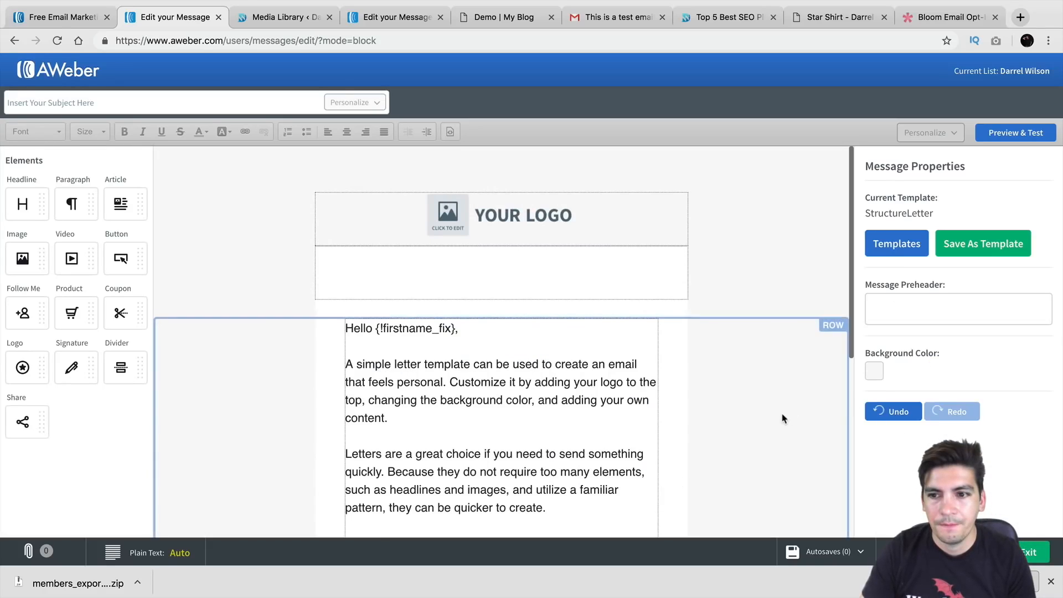
pyautogui.click(538, 213)
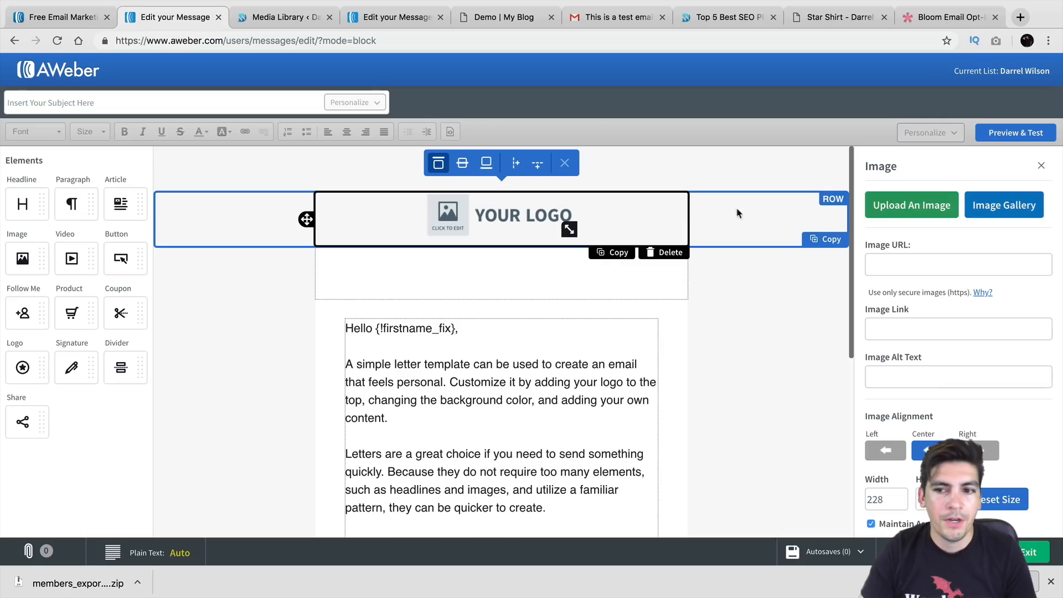
# Insert the Modern Art banner from My Images into the email header
pyautogui.click(1004, 205)
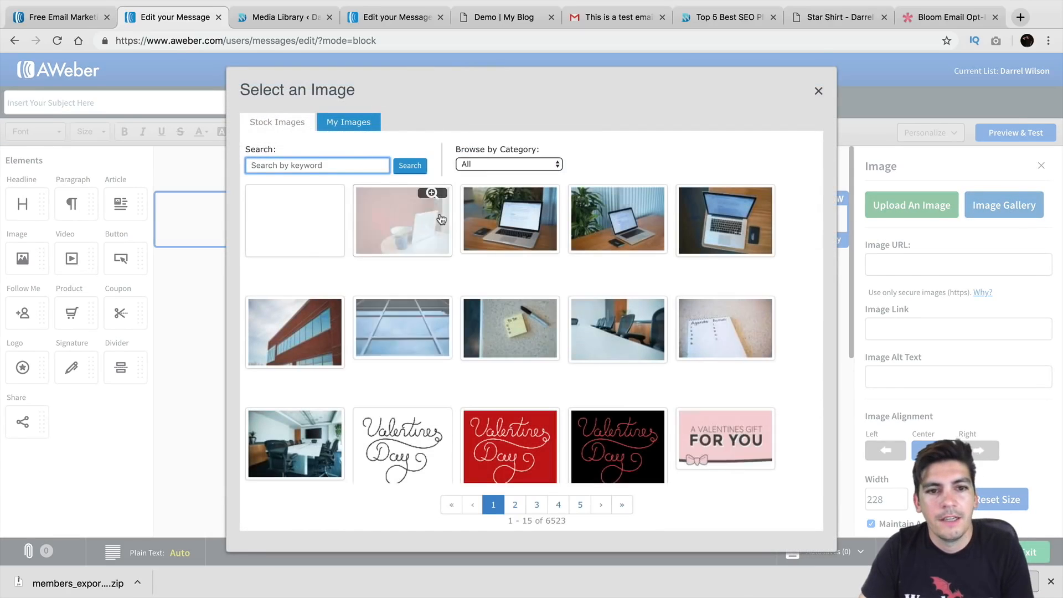
pyautogui.click(348, 122)
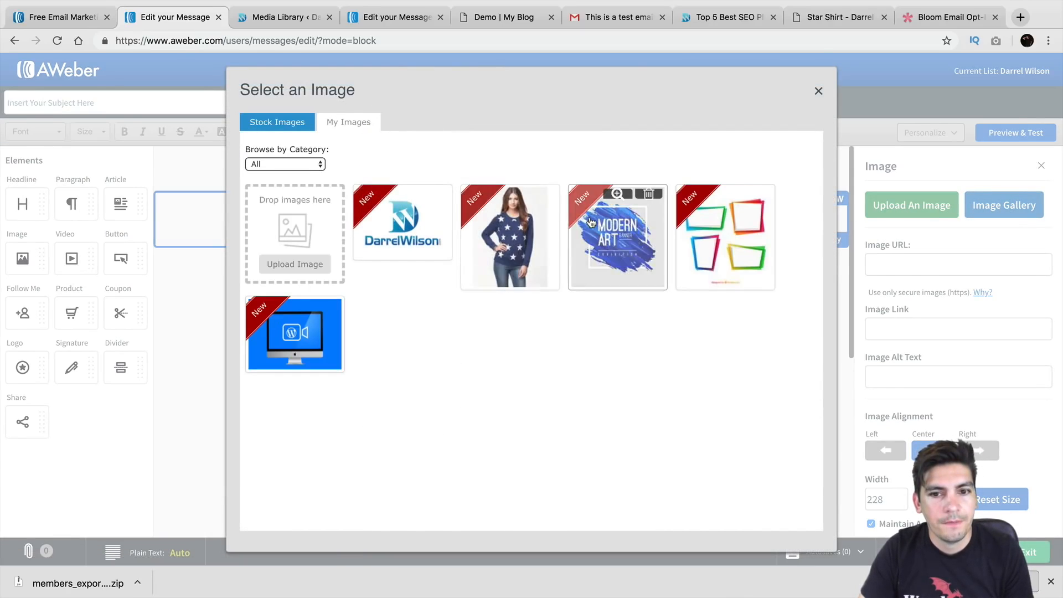
pyautogui.click(617, 241)
pyautogui.scroll(-5, 836, 419)
pyautogui.scroll(3, 832, 420)
# Shrink the Modern Art banner to a smaller width and review the letter text below
pyautogui.moveTo(680, 481); pyautogui.dragTo(559, 315)
pyautogui.scroll(-3, 486, 349)
pyautogui.tripleClick(436, 331)
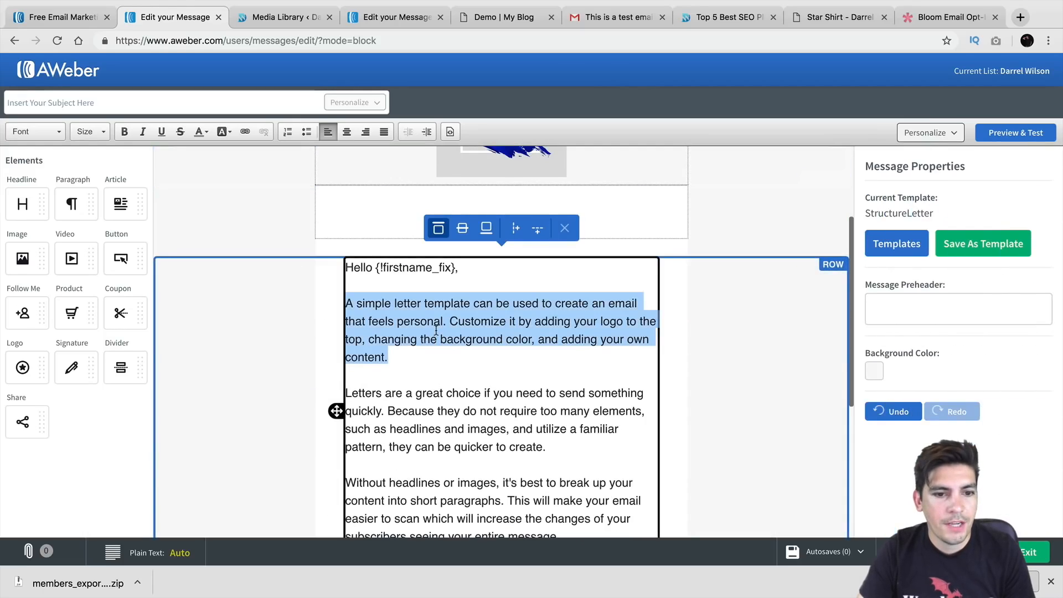
pyautogui.scroll(-1, 414, 307)
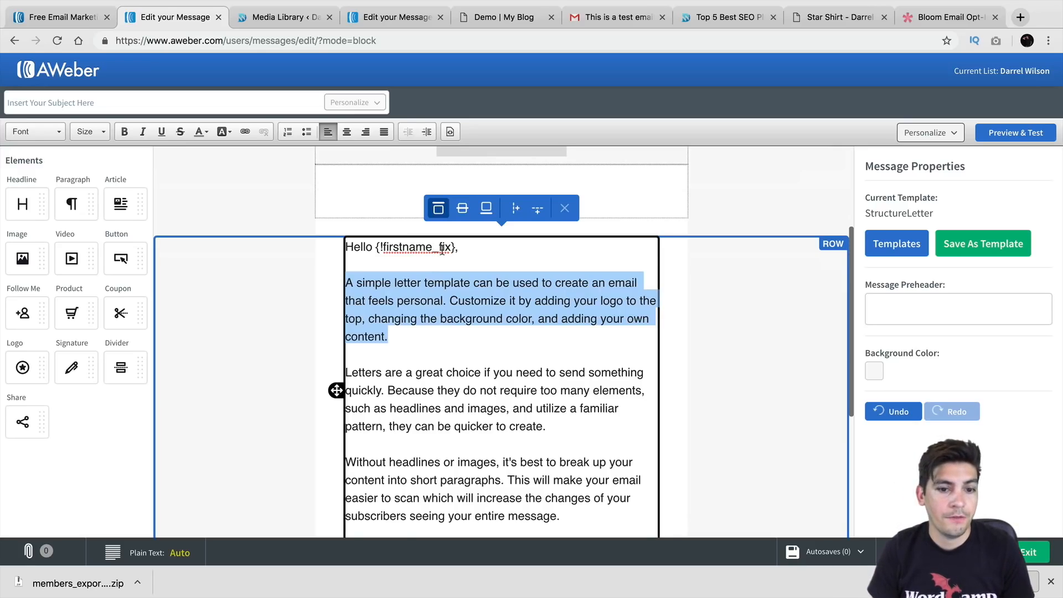
pyautogui.scroll(-3, 442, 249)
pyautogui.scroll(-8, 455, 285)
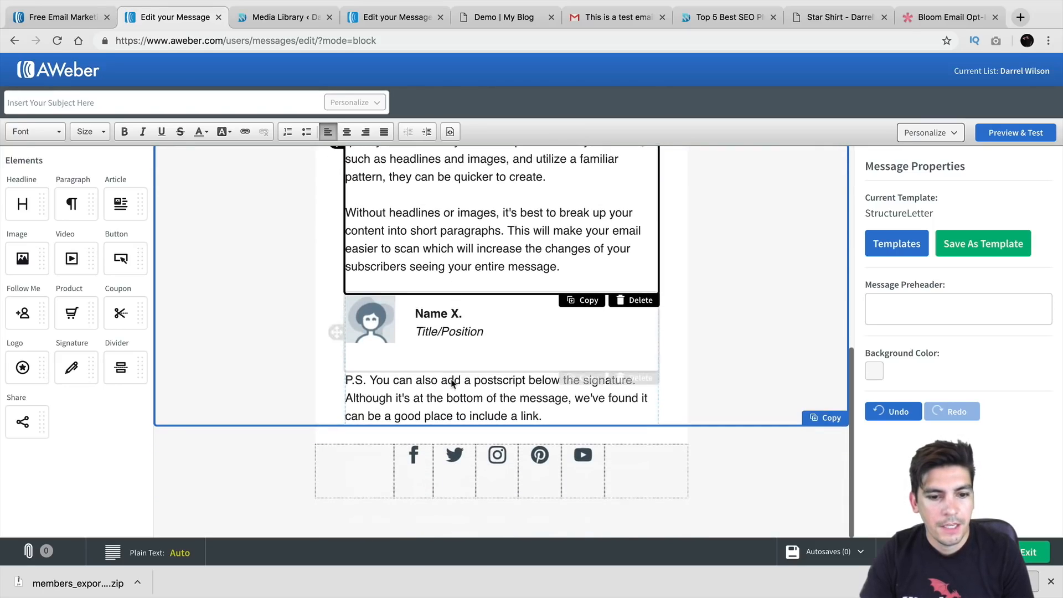
pyautogui.scroll(15, 690, 409)
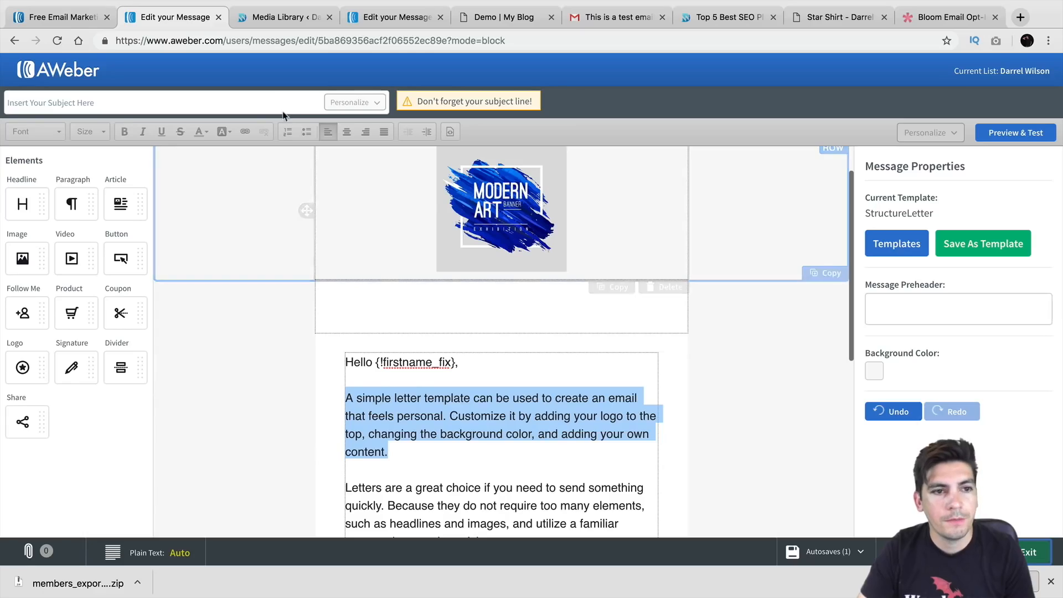
# Give the email the subject 'Is Your Website Secure?' and bring up its Send Options
pyautogui.click(298, 98)
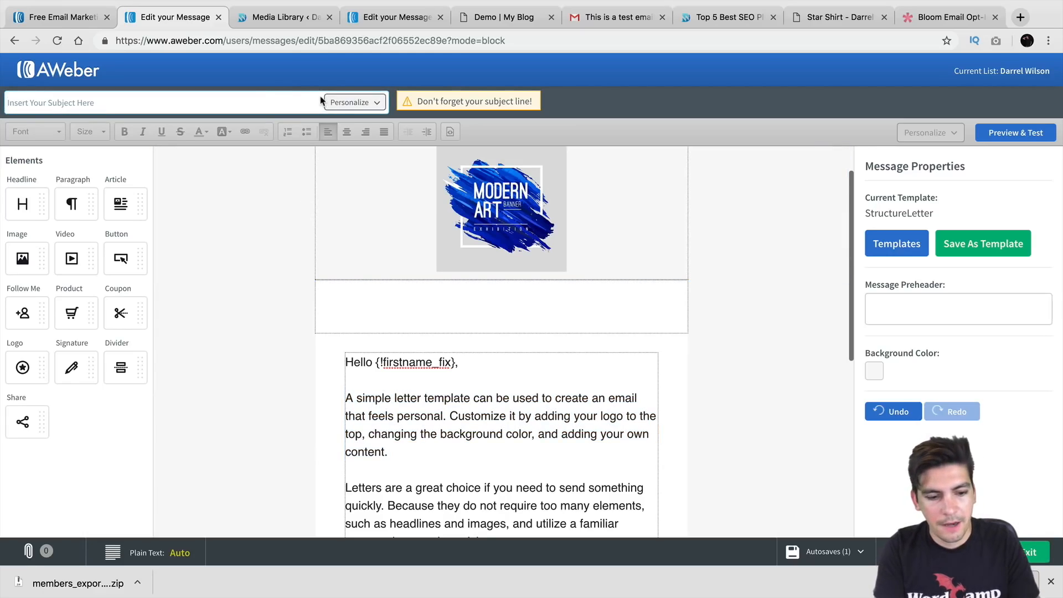
pyautogui.write('Is')
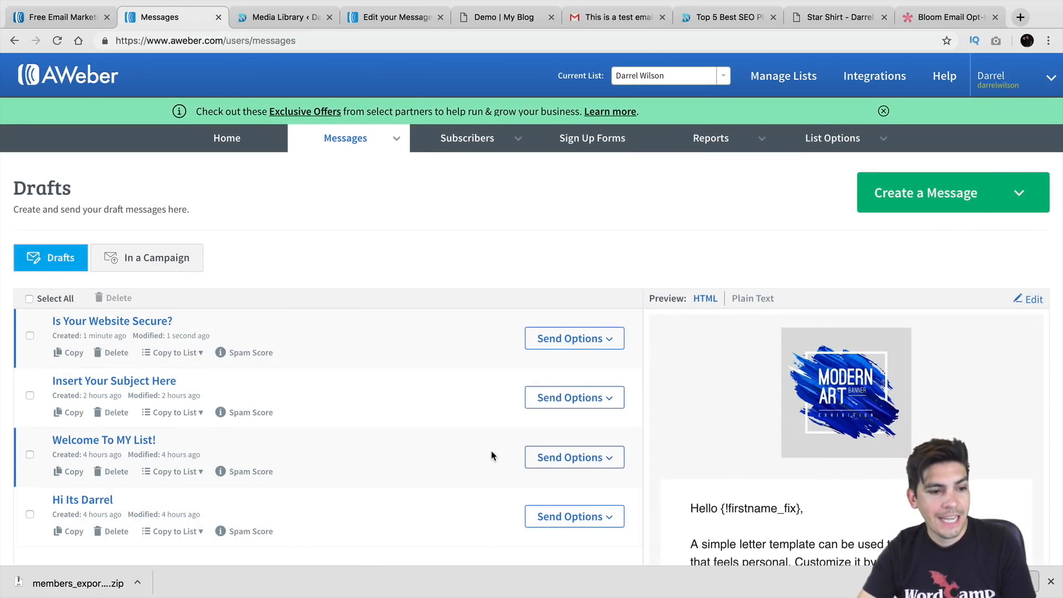
pyautogui.scroll(-1, 402, 401)
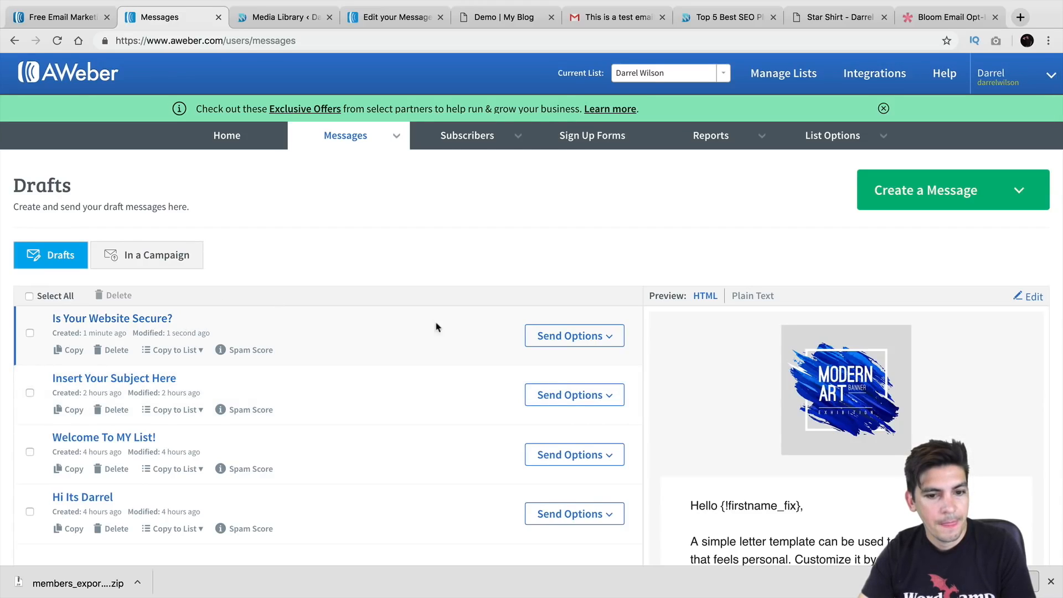
pyautogui.click(610, 343)
pyautogui.click(591, 383)
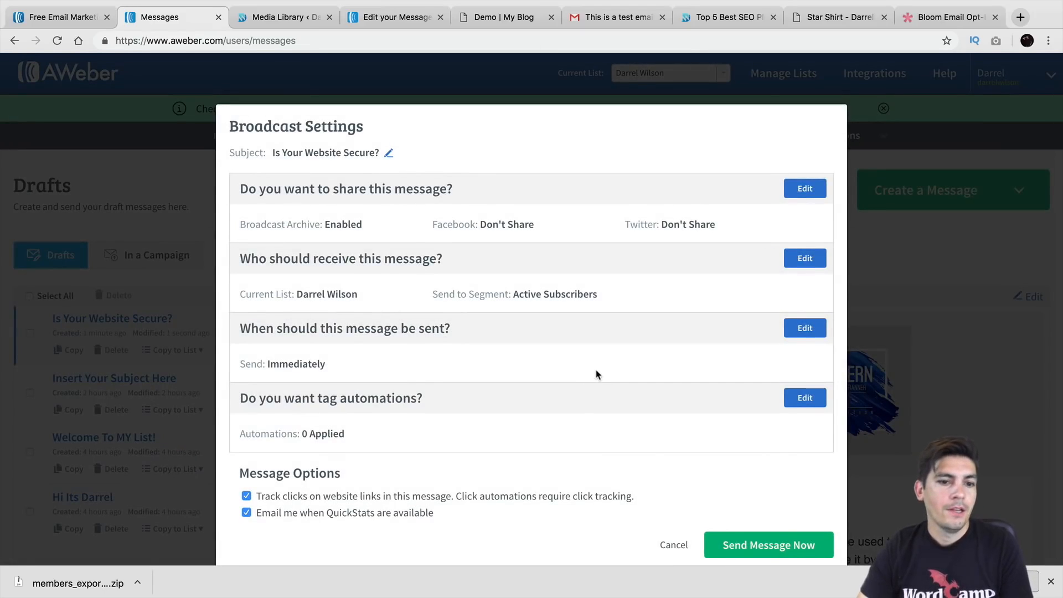
pyautogui.scroll(-1, 594, 380)
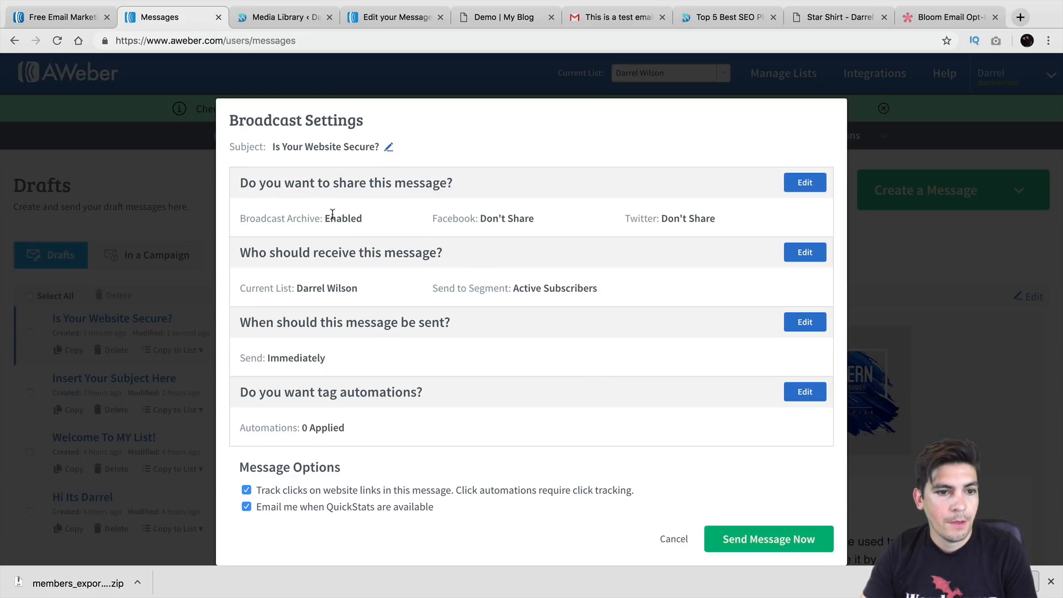
pyautogui.moveTo(267, 222); pyautogui.dragTo(370, 224)
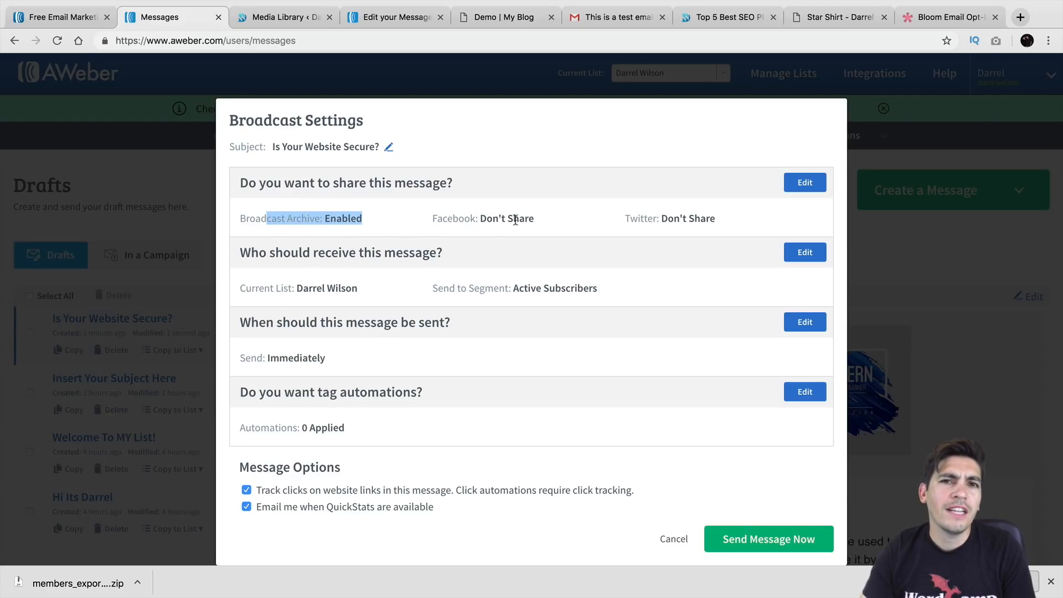
pyautogui.moveTo(723, 224); pyautogui.dragTo(622, 225)
pyautogui.moveTo(534, 225); pyautogui.dragTo(430, 227)
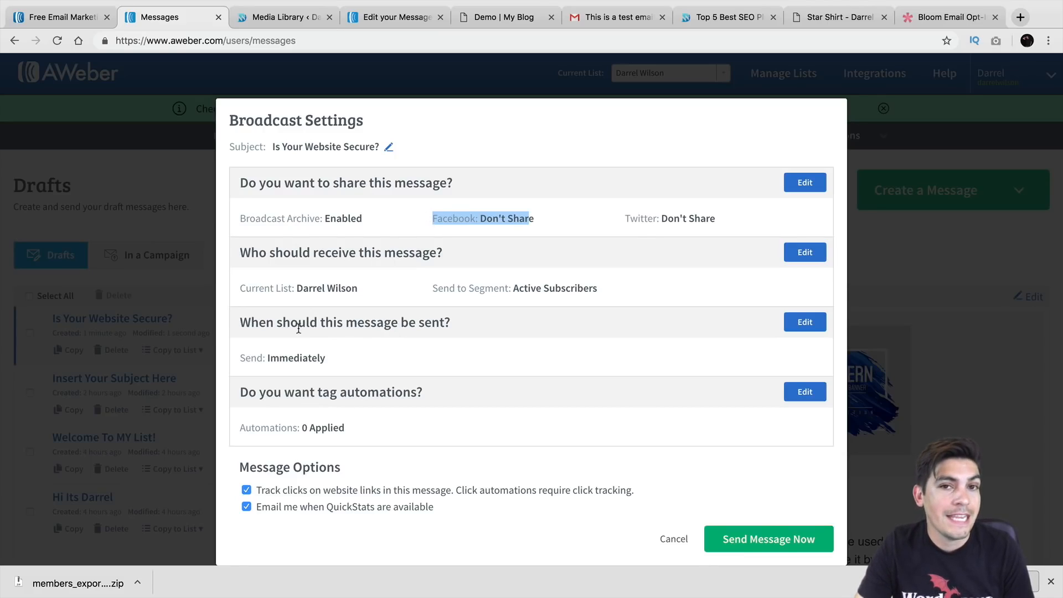
pyautogui.click(804, 323)
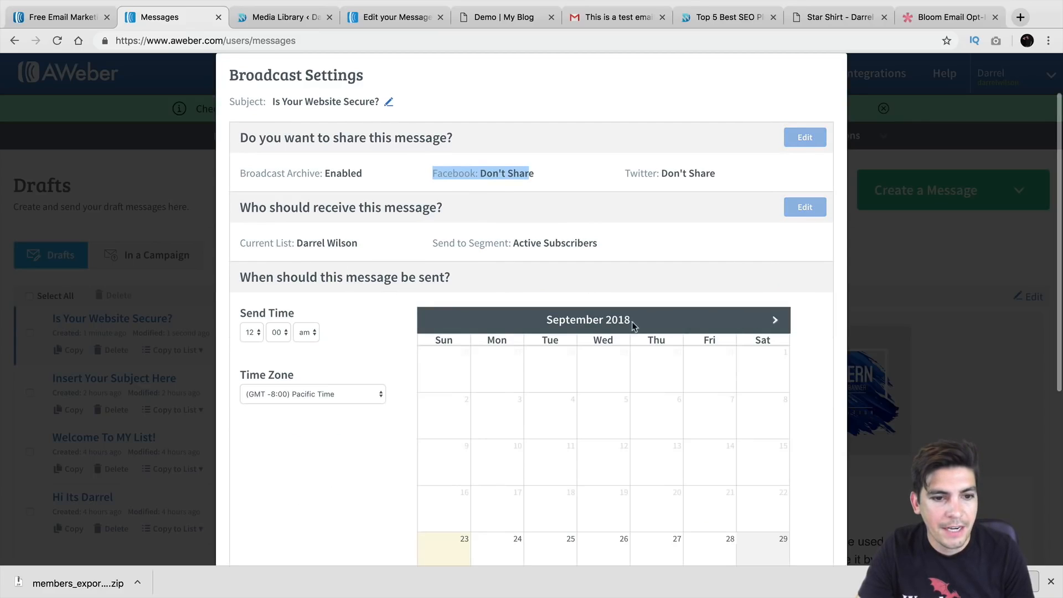
pyautogui.scroll(-2, 511, 320)
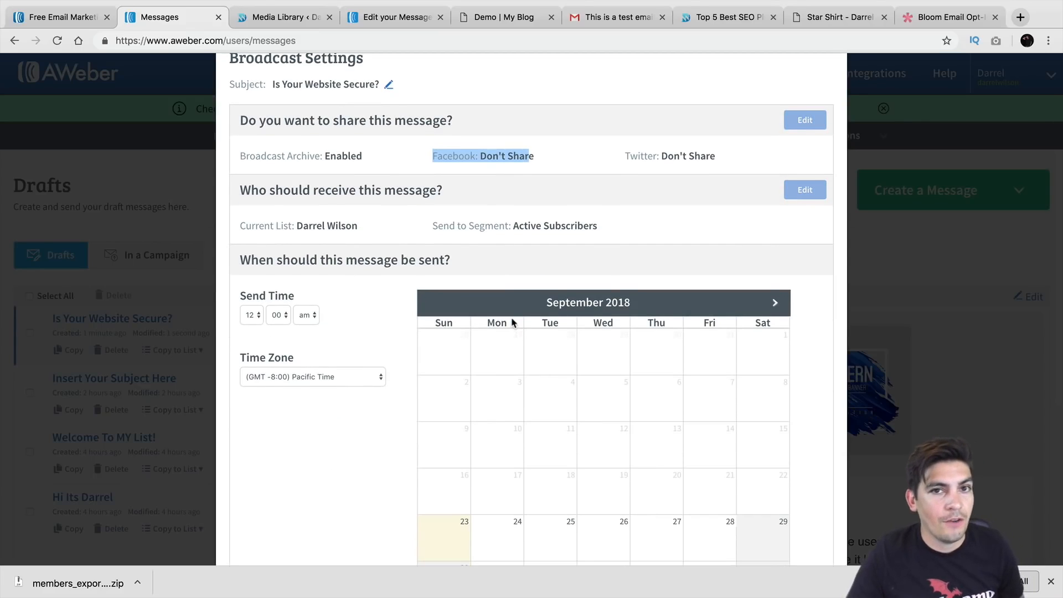
pyautogui.scroll(-3, 512, 319)
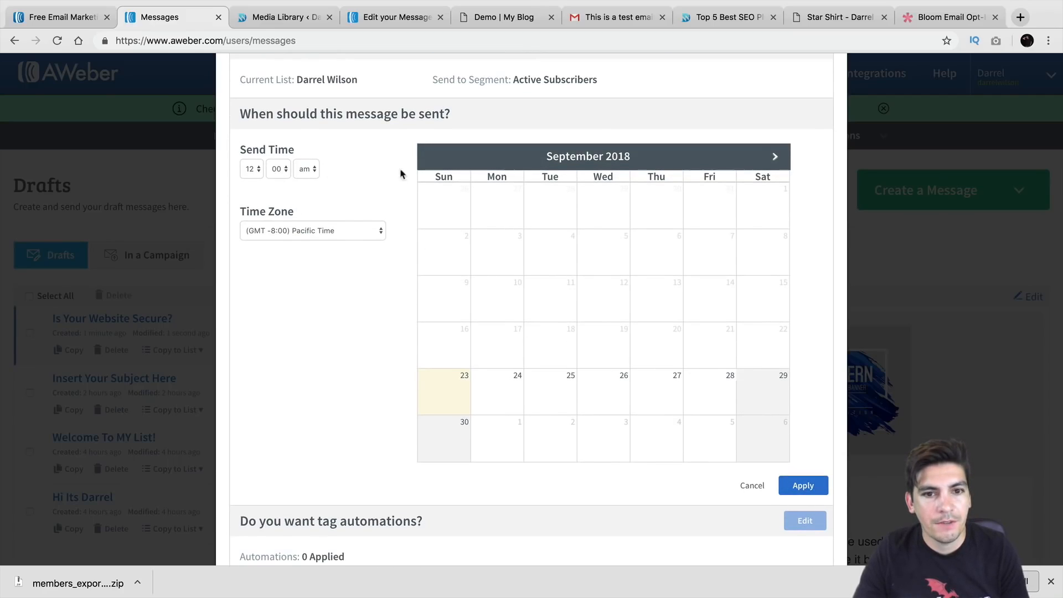
pyautogui.click(768, 387)
pyautogui.click(694, 386)
pyautogui.click(636, 388)
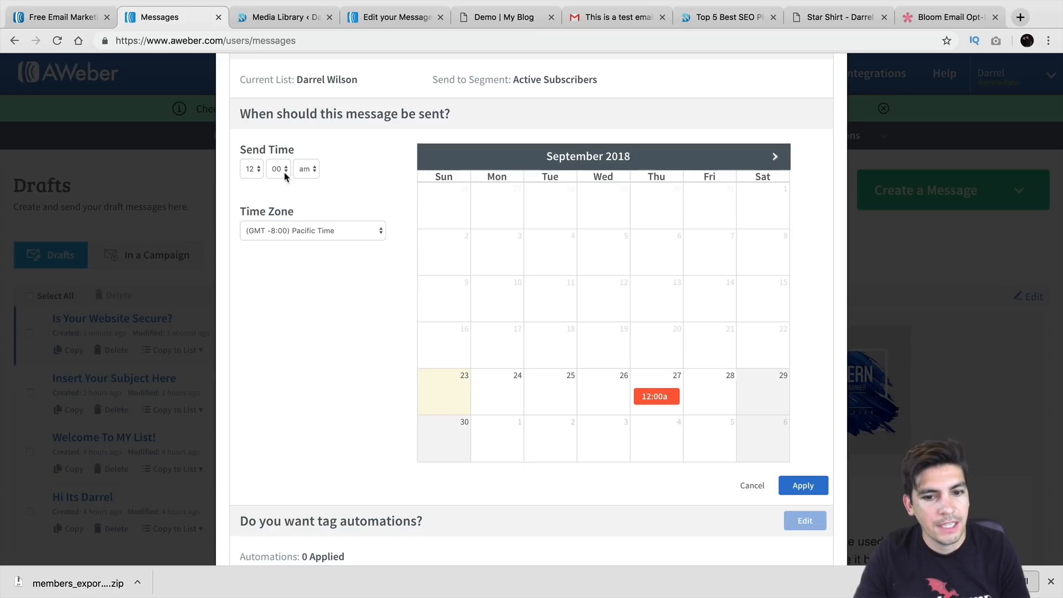
pyautogui.click(752, 486)
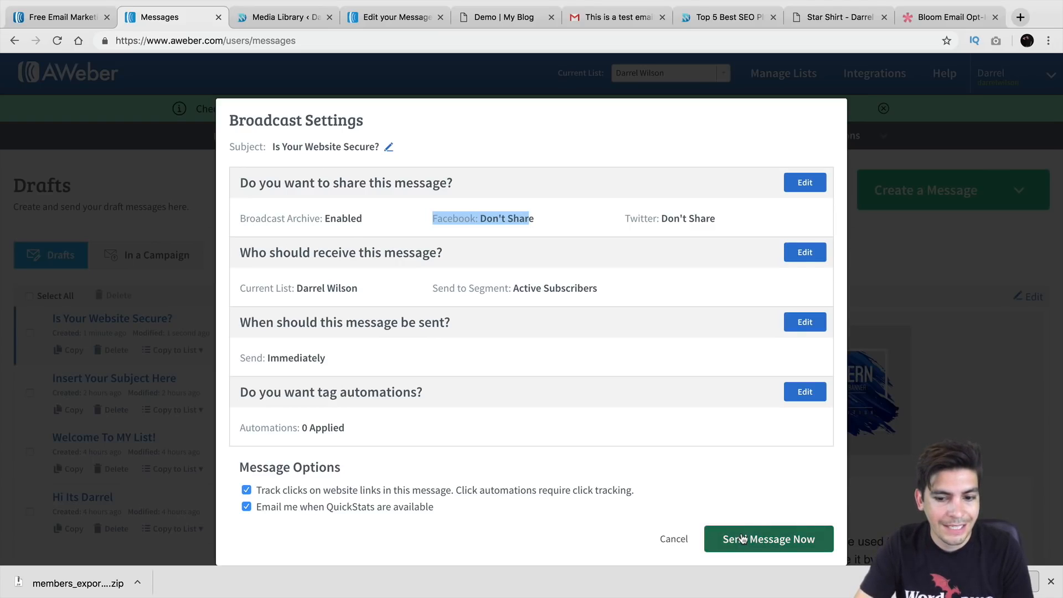
# Cancel the Broadcast Settings and return to Messages > Drafts
pyautogui.click(674, 538)
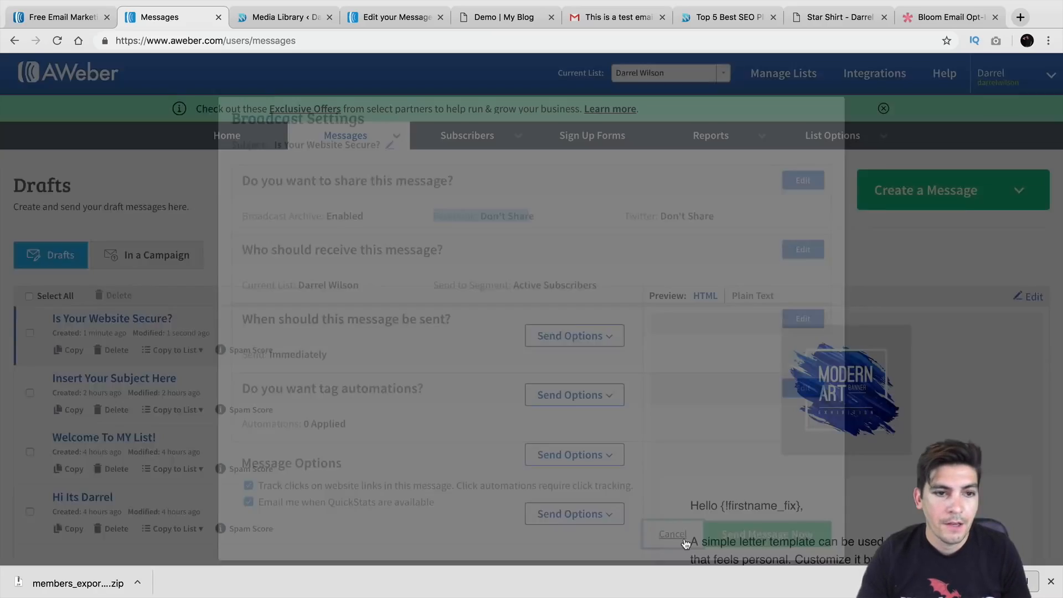
pyautogui.moveTo(334, 136)
pyautogui.click(332, 163)
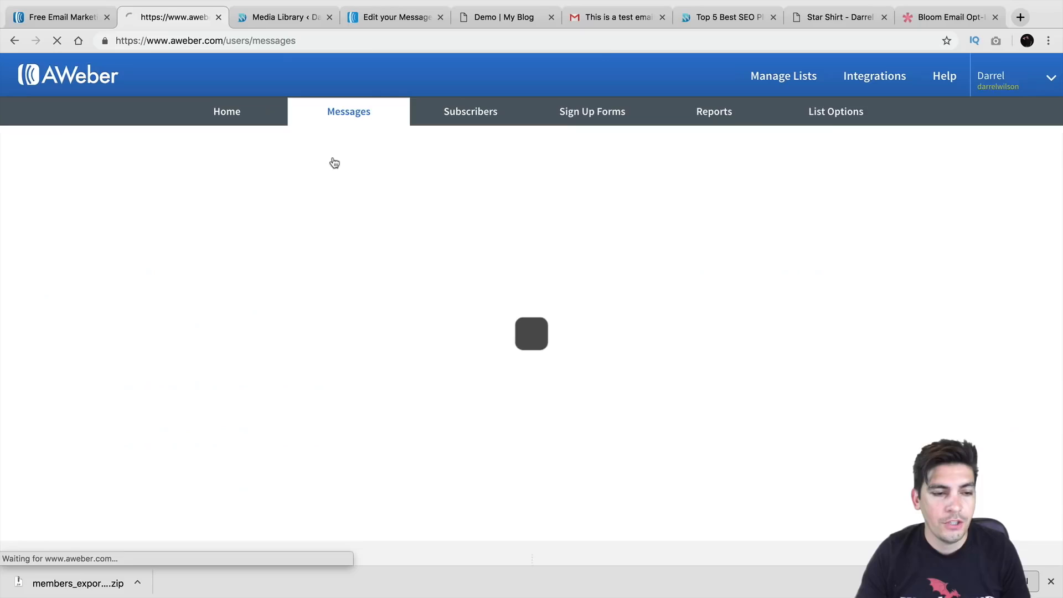
pyautogui.scroll(-1, 334, 311)
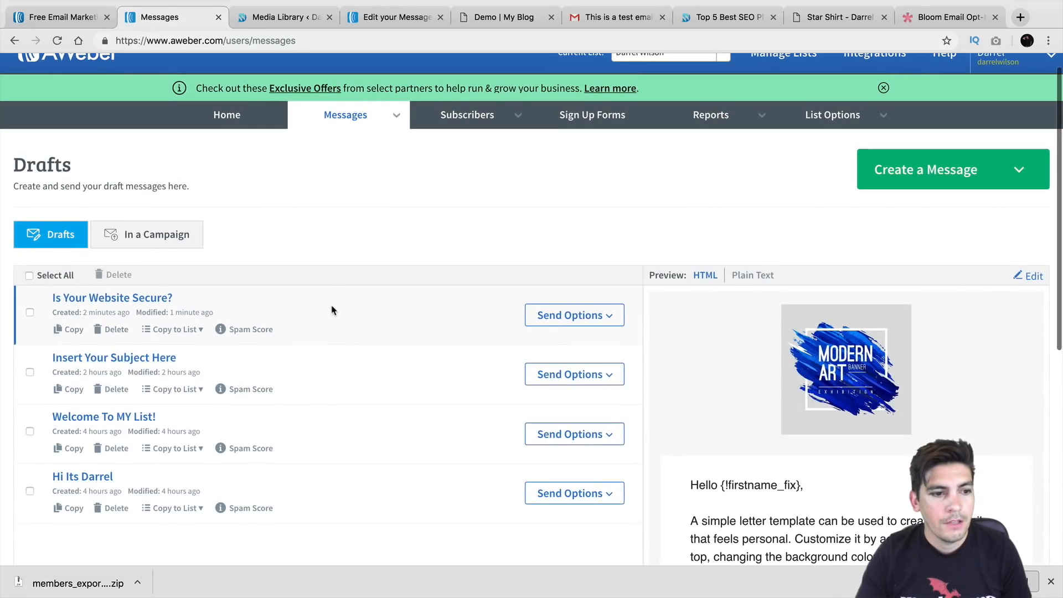
# Show Send Options for 'Is Your Website Secure?', then dismiss them without choosing
pyautogui.click(614, 316)
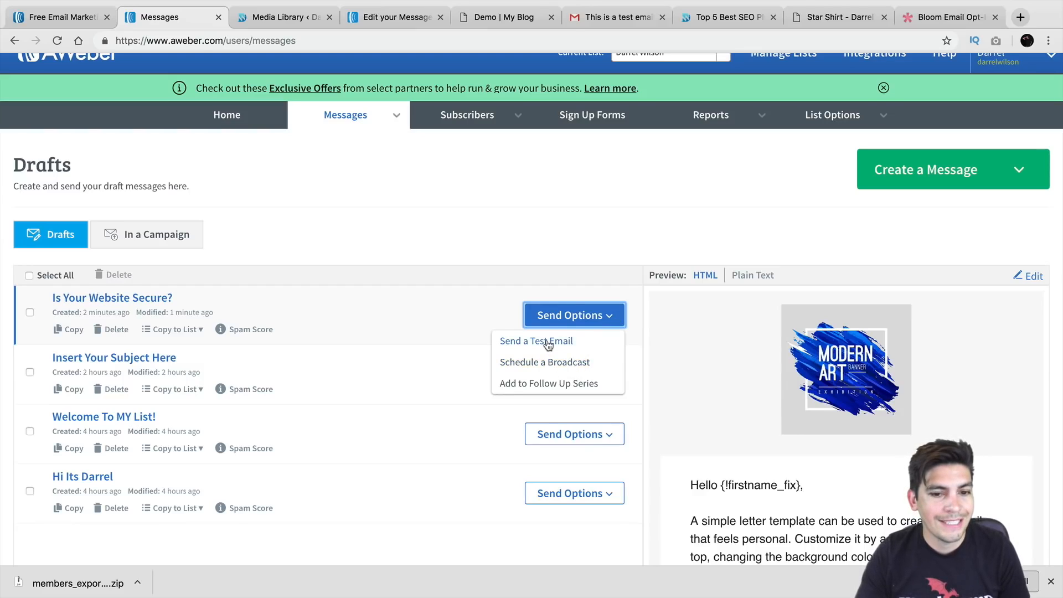
pyautogui.scroll(-1, 547, 344)
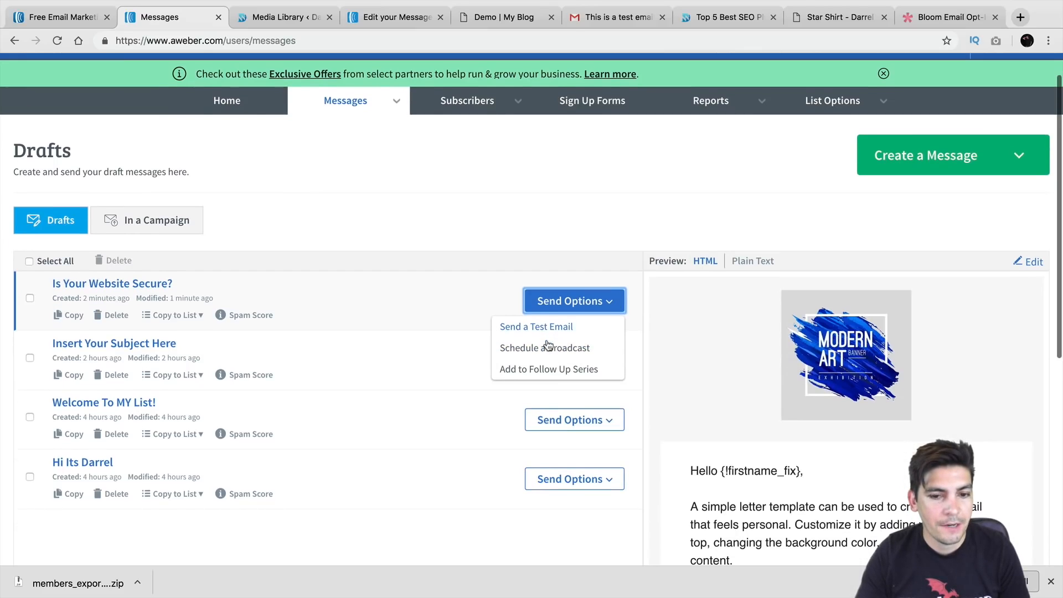
pyautogui.click(544, 222)
pyautogui.scroll(2, 469, 261)
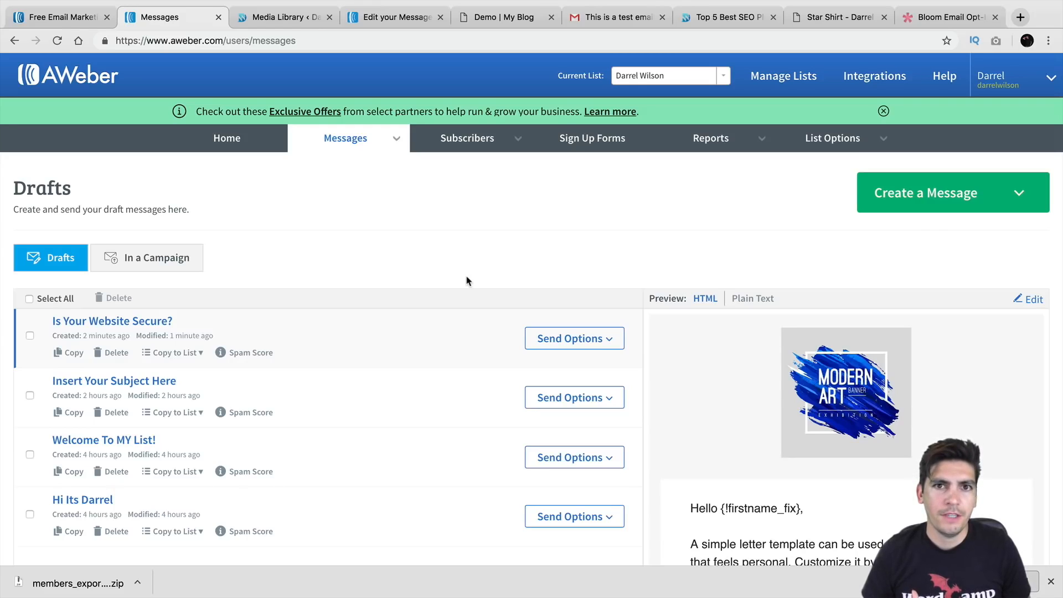
# Go to Messages > Legacy Follow Up Series, review the welcome email, and start a new message
pyautogui.click(393, 141)
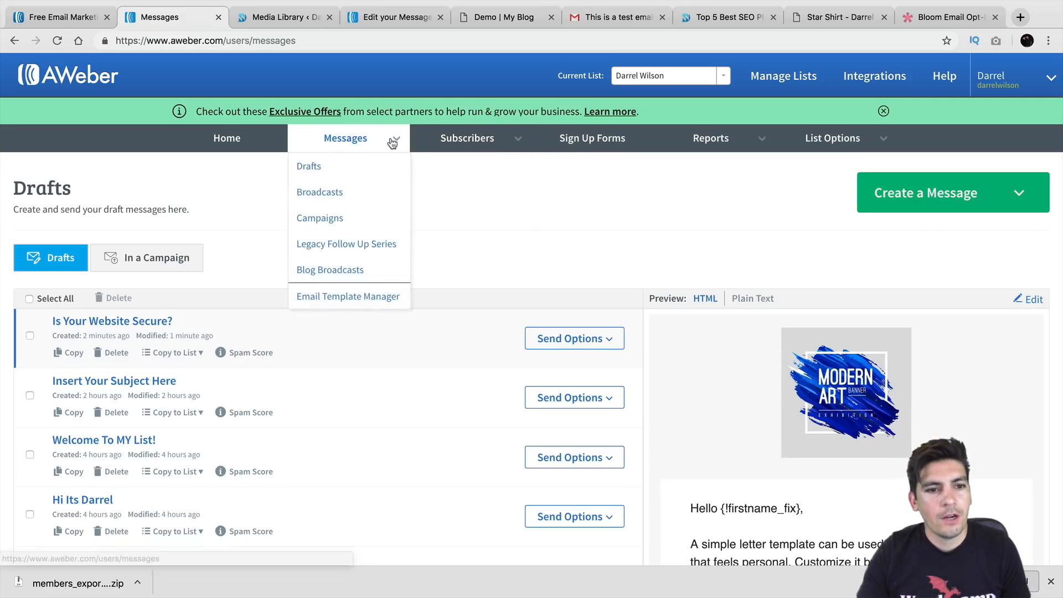
pyautogui.click(376, 245)
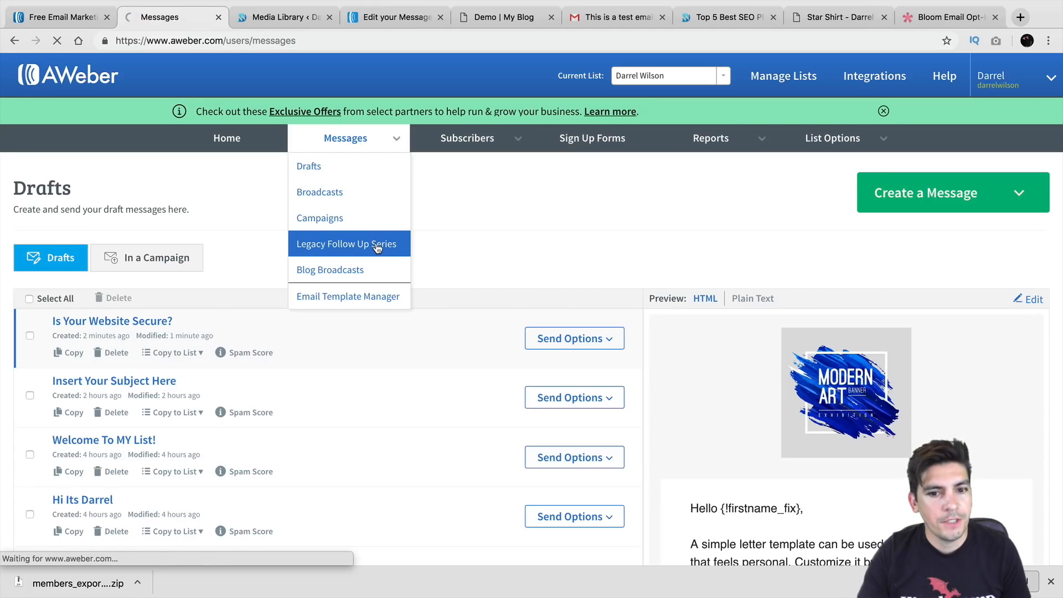
pyautogui.scroll(-1, 376, 248)
pyautogui.scroll(-1, 375, 247)
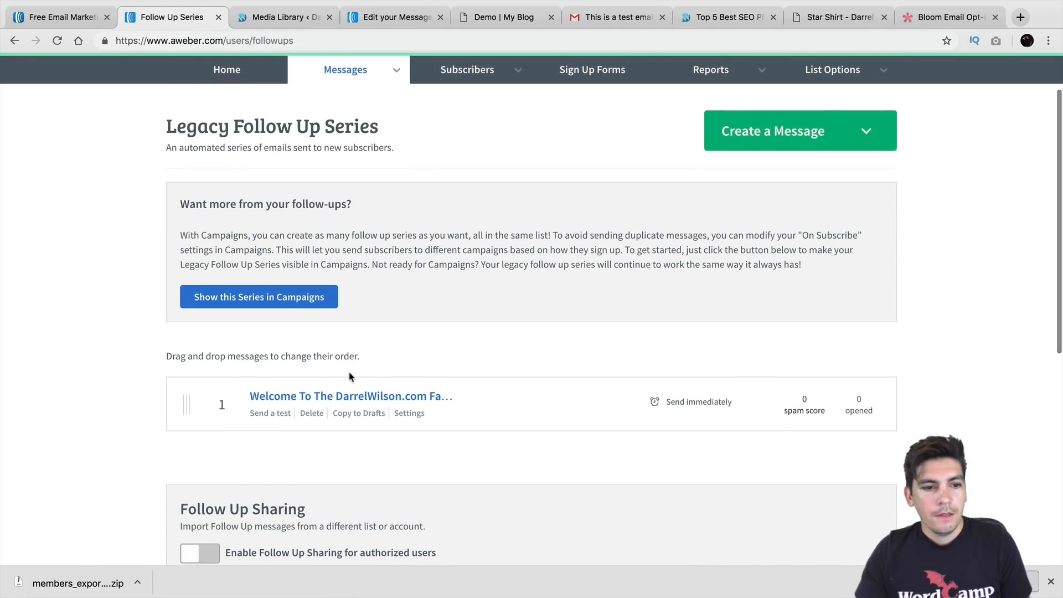
pyautogui.scroll(-1, 360, 404)
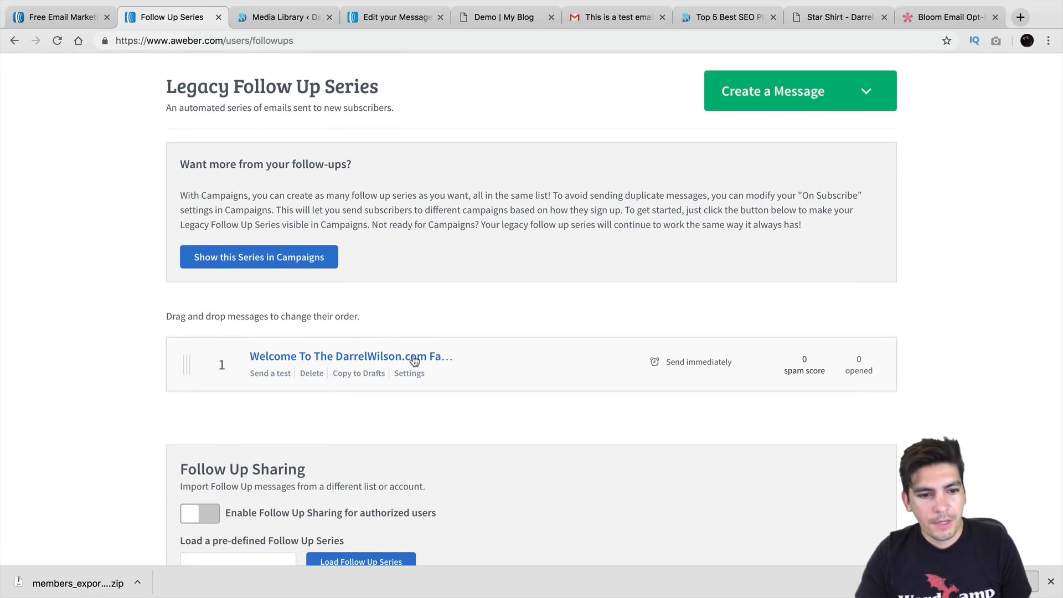
pyautogui.scroll(-1, 389, 363)
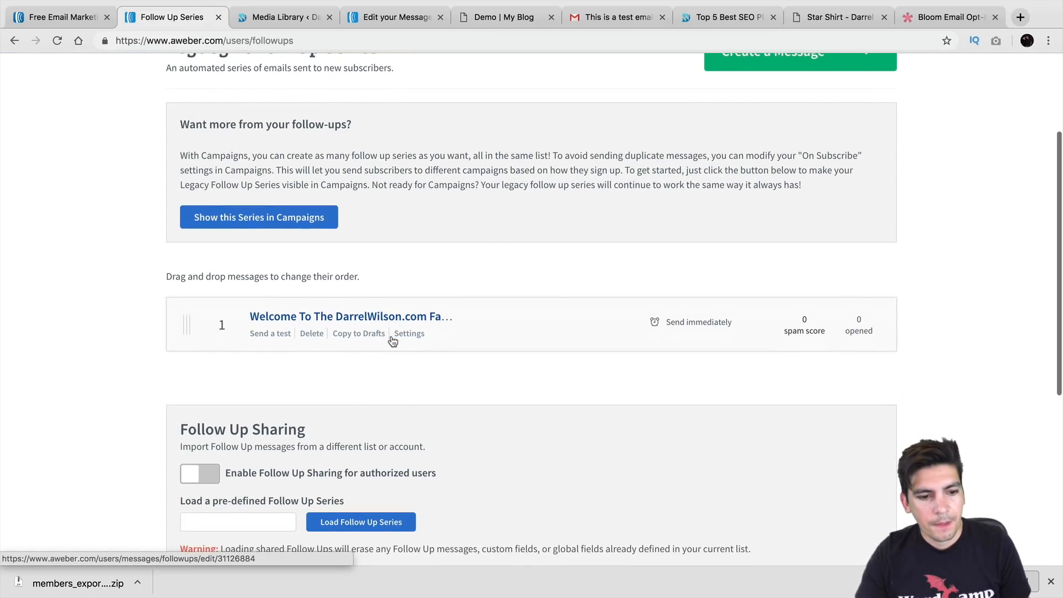
pyautogui.scroll(2, 393, 277)
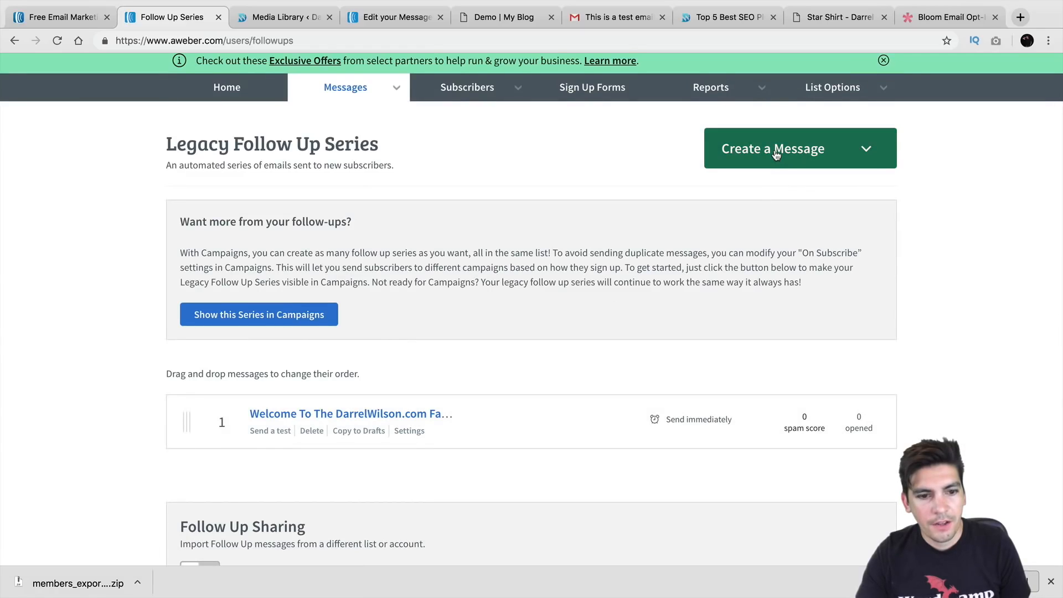
pyautogui.click(776, 154)
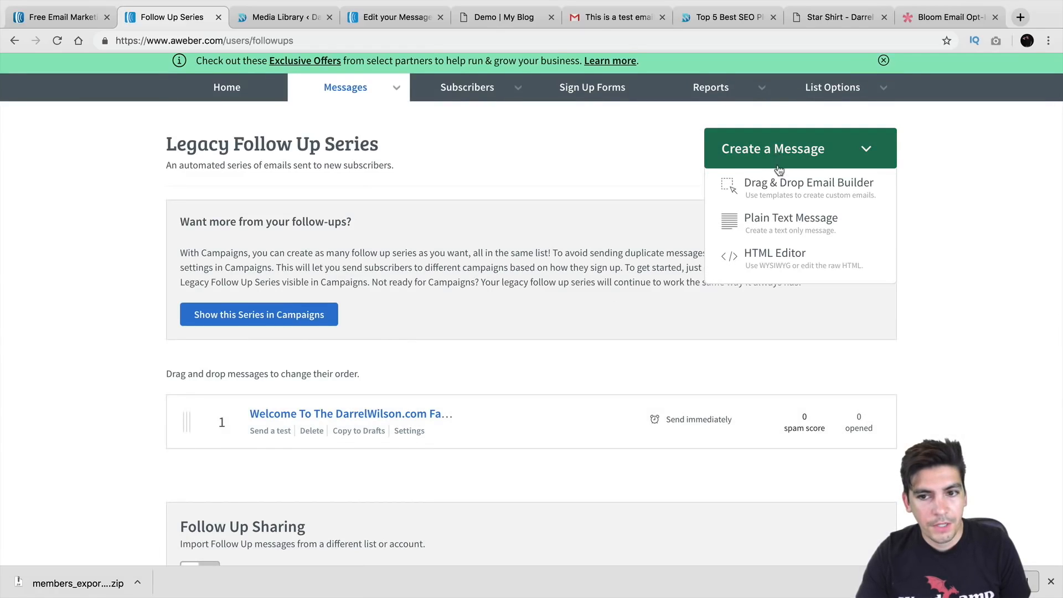
# Build a drag-and-drop email with subject 'So hows your day going?' and save it to Drafts
pyautogui.click(784, 190)
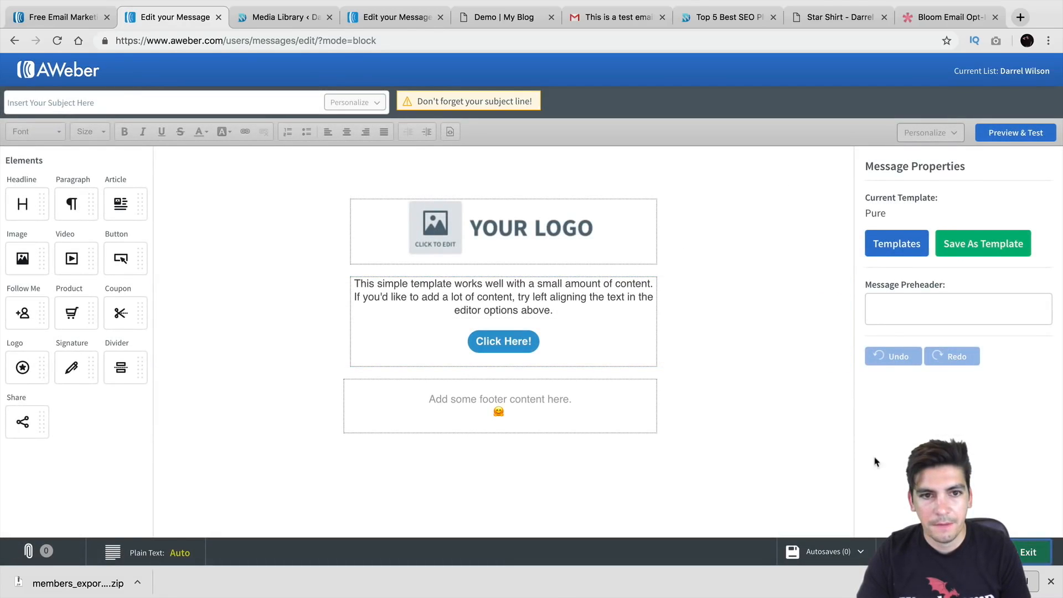
pyautogui.click(298, 100)
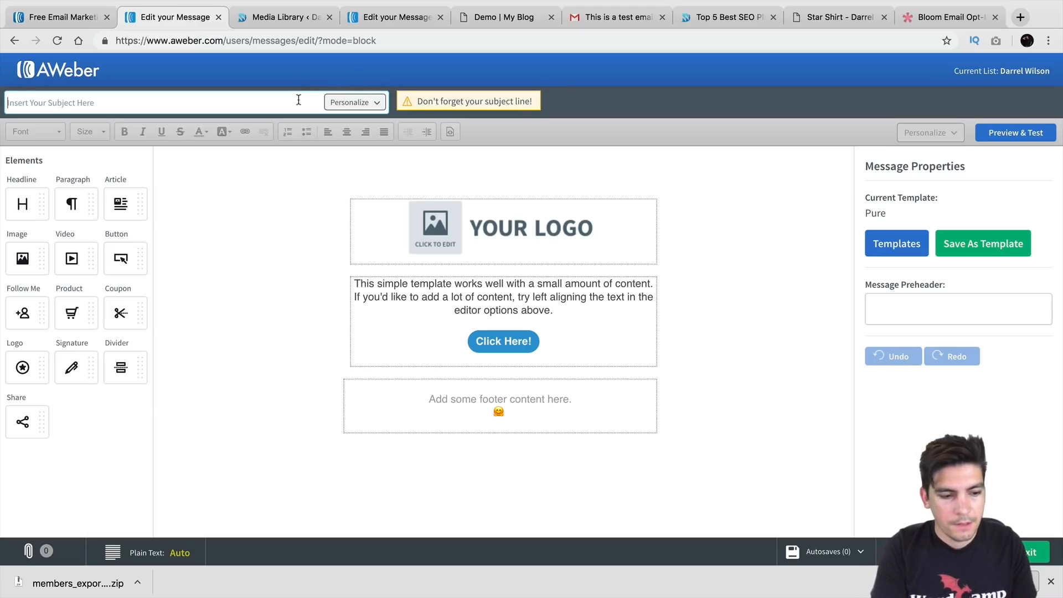
pyautogui.write('so')
pyautogui.press('BackSpace')
pyautogui.press('BackSpace')
pyautogui.write('So hows your')
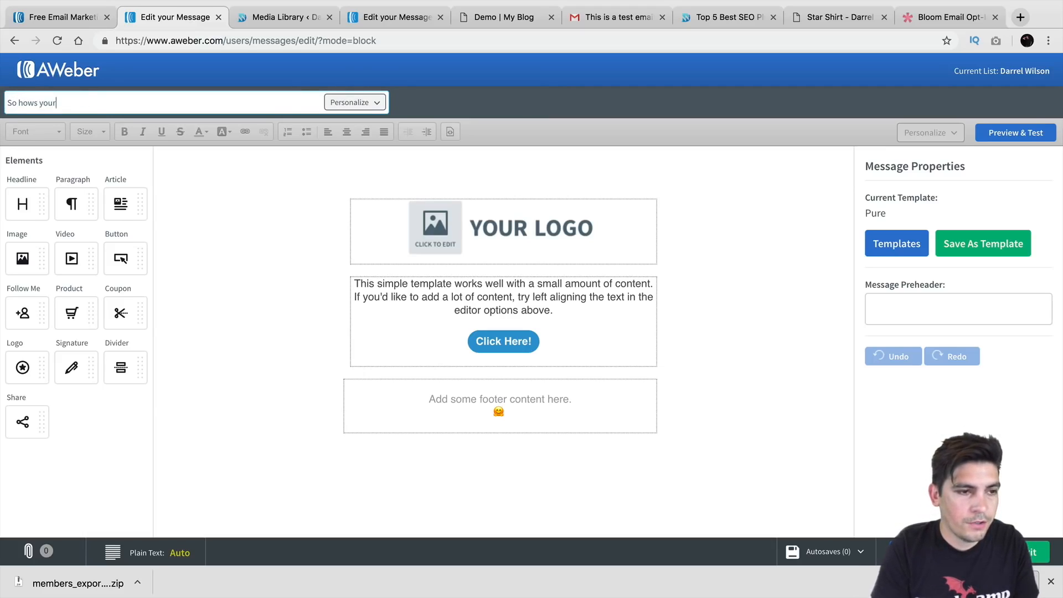
pyautogui.write(' day going?')
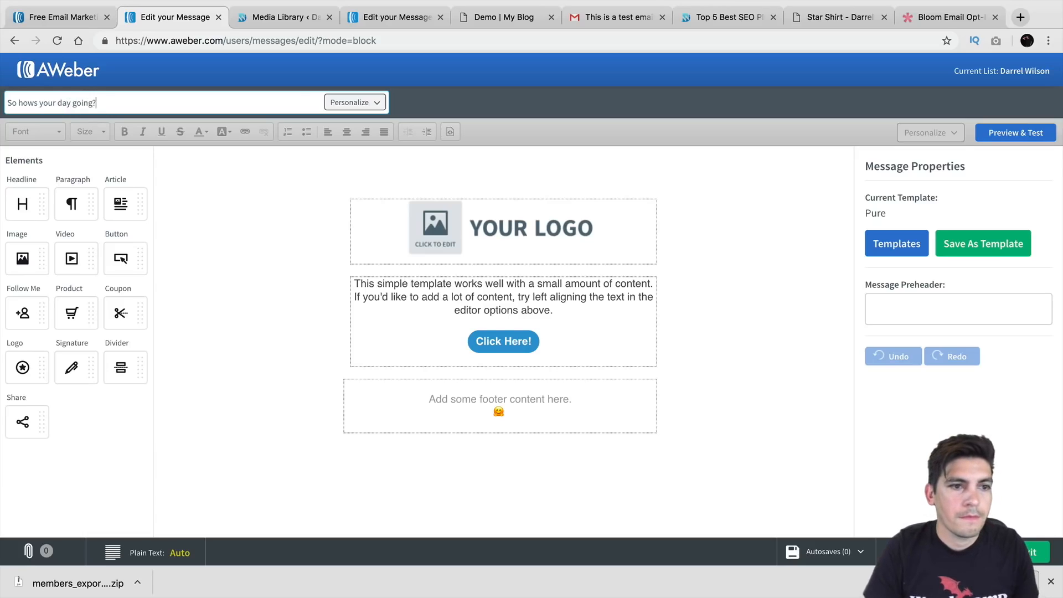
pyautogui.click(1005, 552)
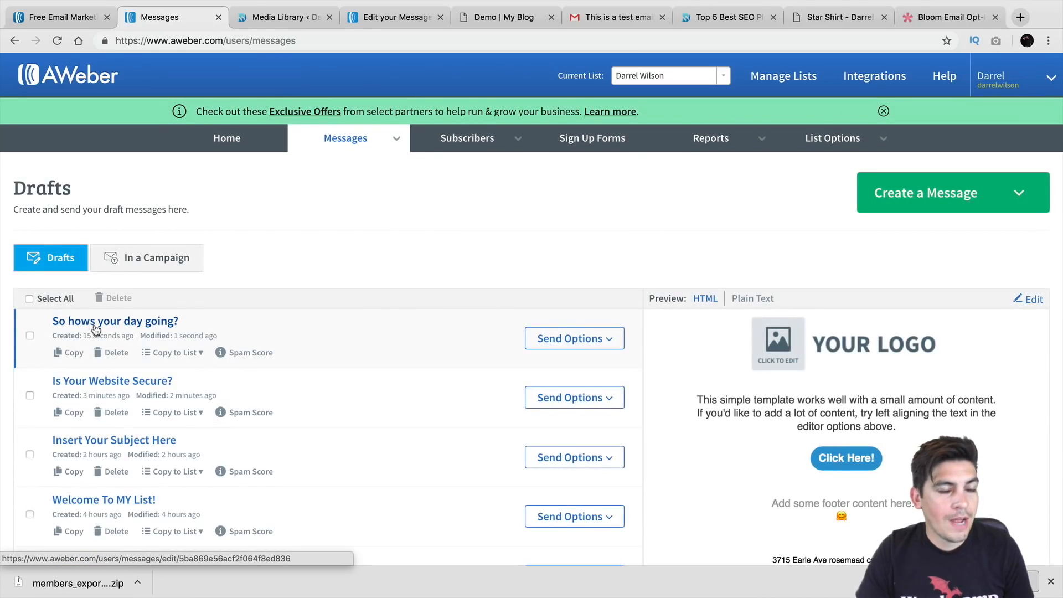
# Add the 'So hows your day going?' draft to the follow-up series from its Send Options
pyautogui.click(615, 341)
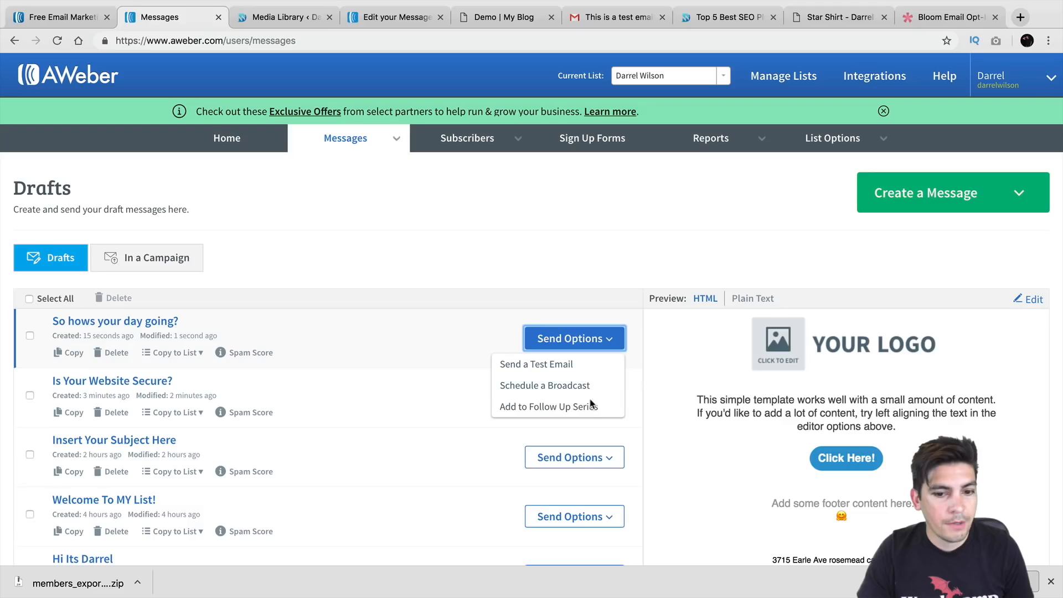
pyautogui.click(579, 406)
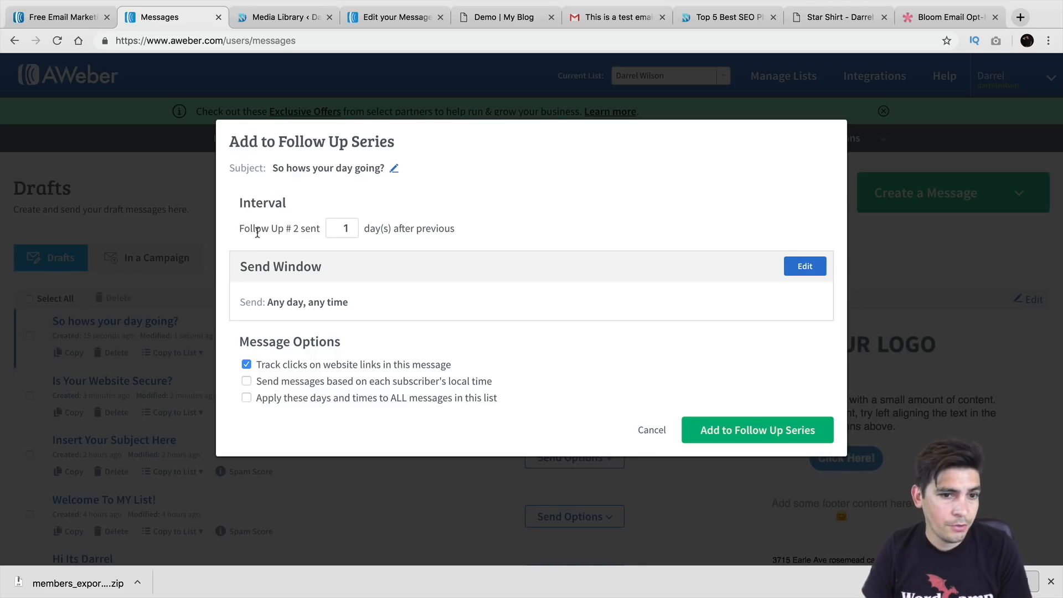
# Set Follow Up #2 to send 2 days after the previous email and show its Send Window settings
pyautogui.click(354, 226)
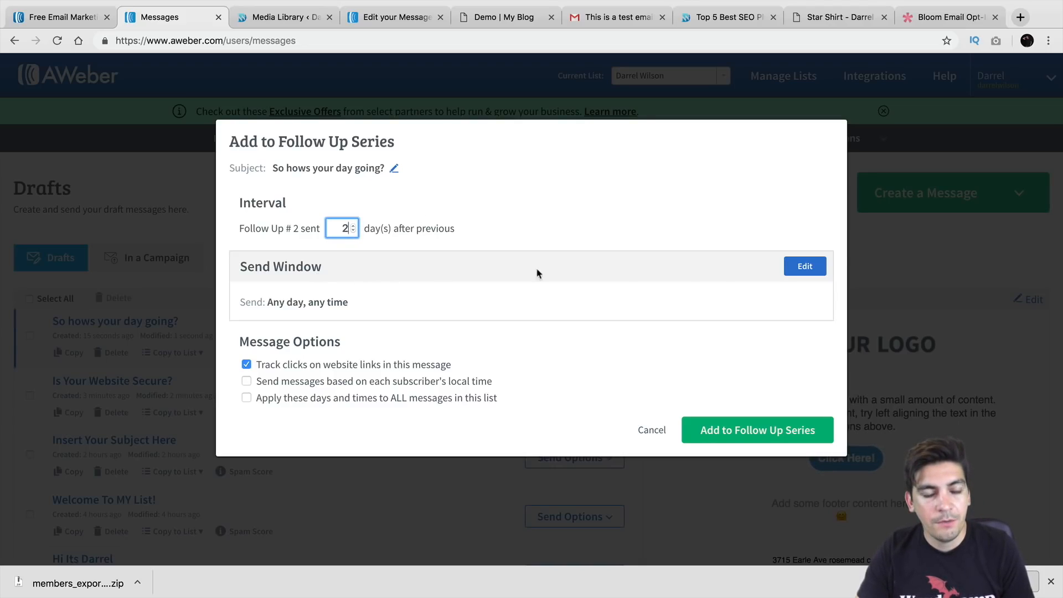
pyautogui.click(804, 268)
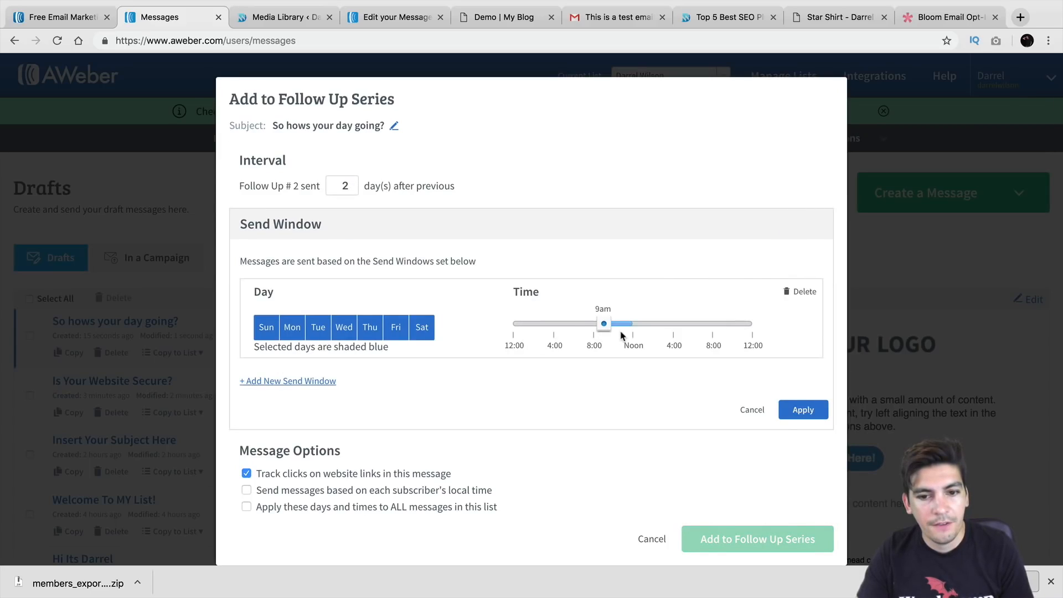
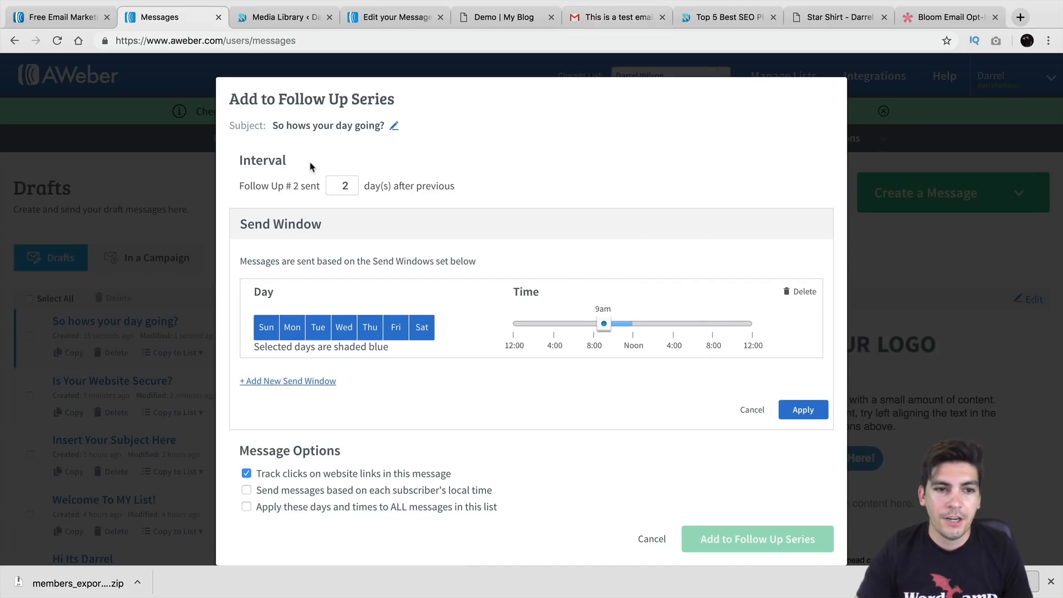
# Close the open dialog and abandon adding the 'Insert Your Subject Here' draft to the series
pyautogui.click(653, 540)
pyautogui.scroll(-3, 570, 380)
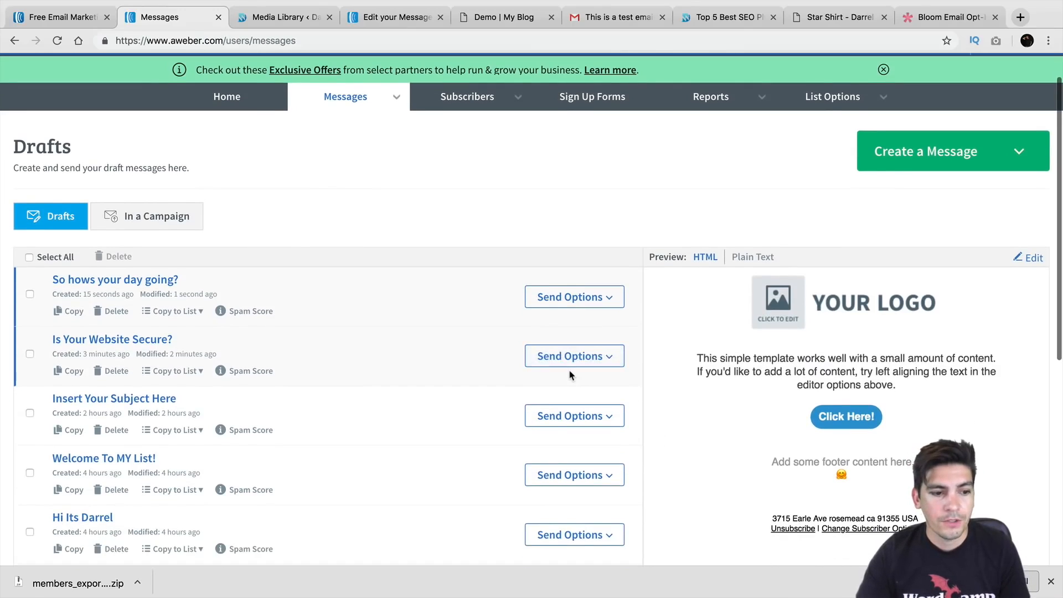
pyautogui.click(576, 372)
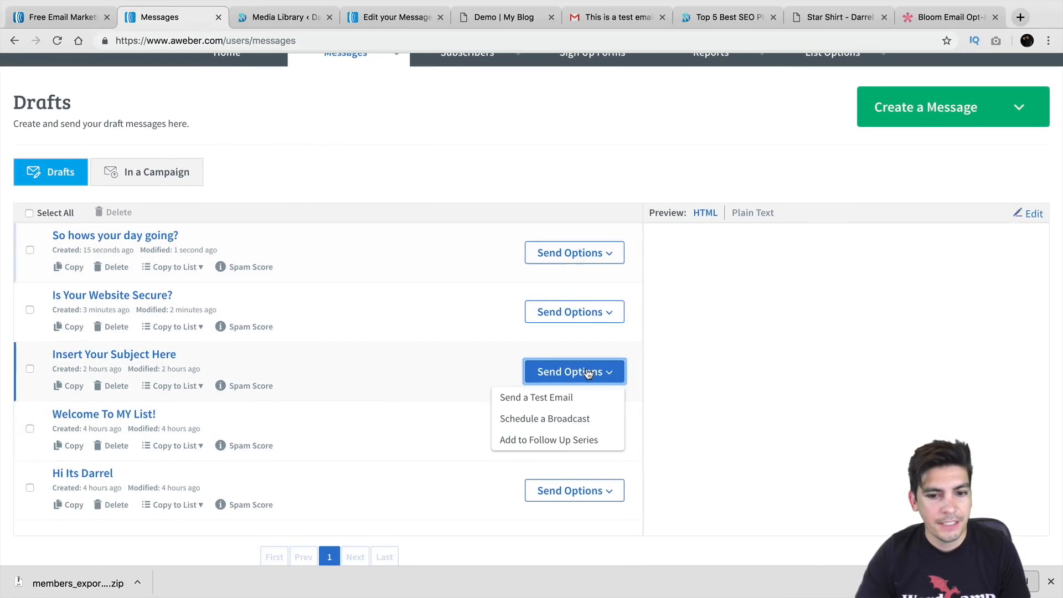
pyautogui.click(582, 441)
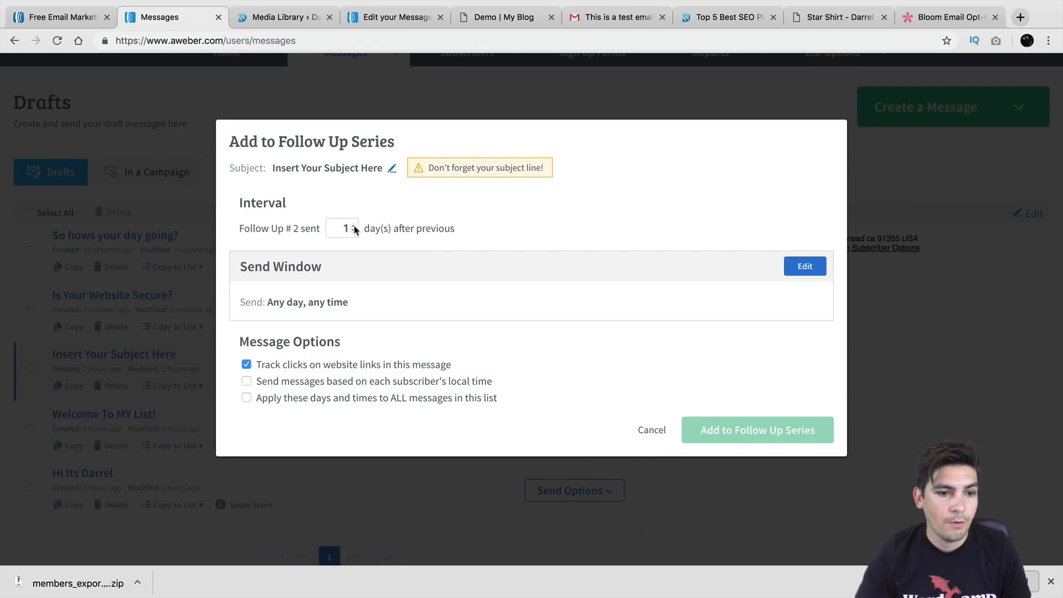
pyautogui.click(354, 226)
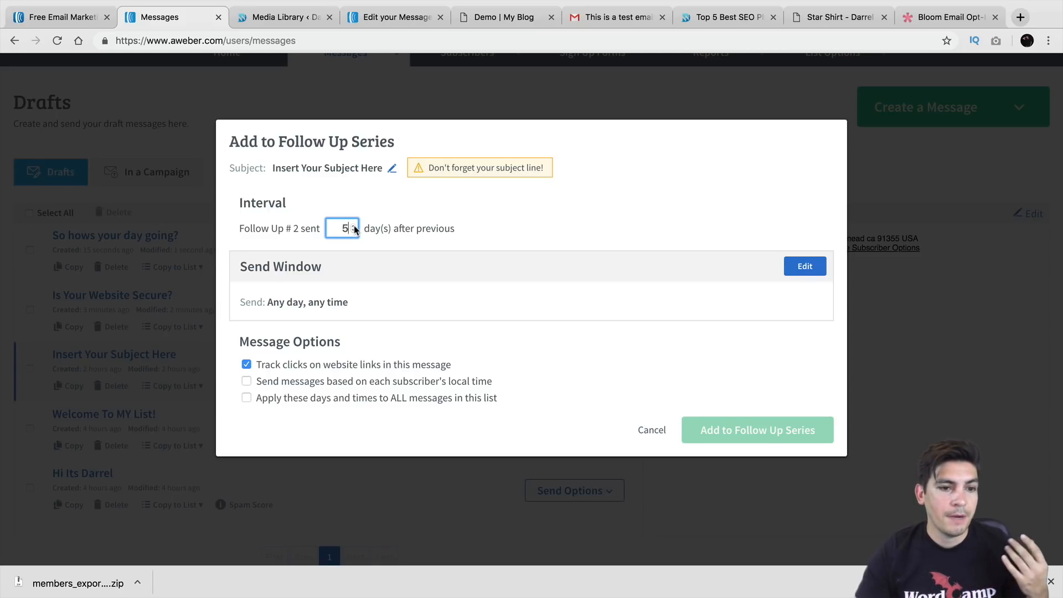
pyautogui.click(653, 431)
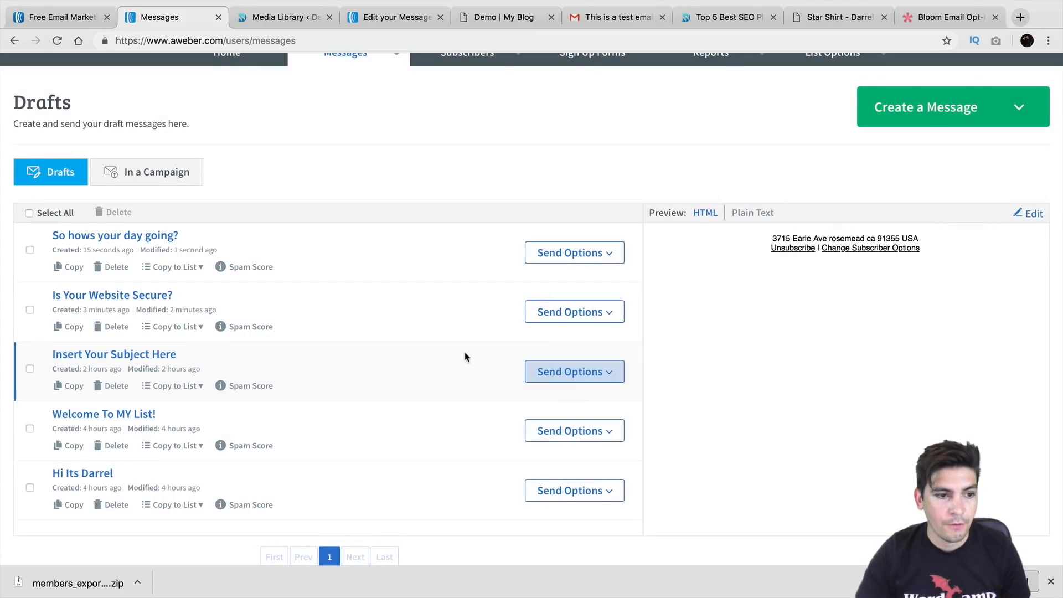
# Add 'So hows your day going?' to the Legacy Follow Up Series with a 2-day delay
pyautogui.click(569, 263)
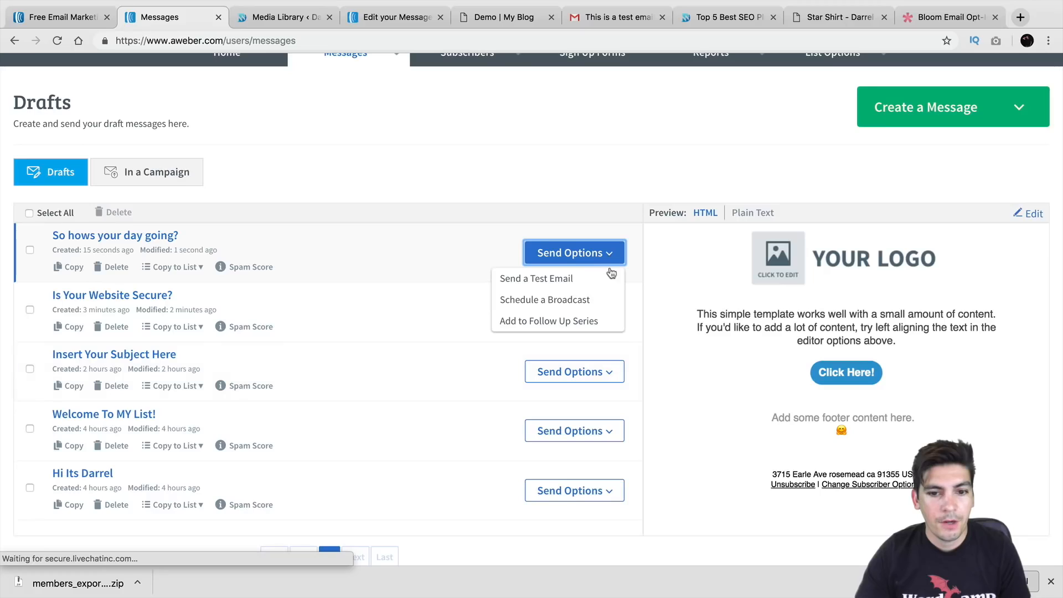
pyautogui.click(603, 321)
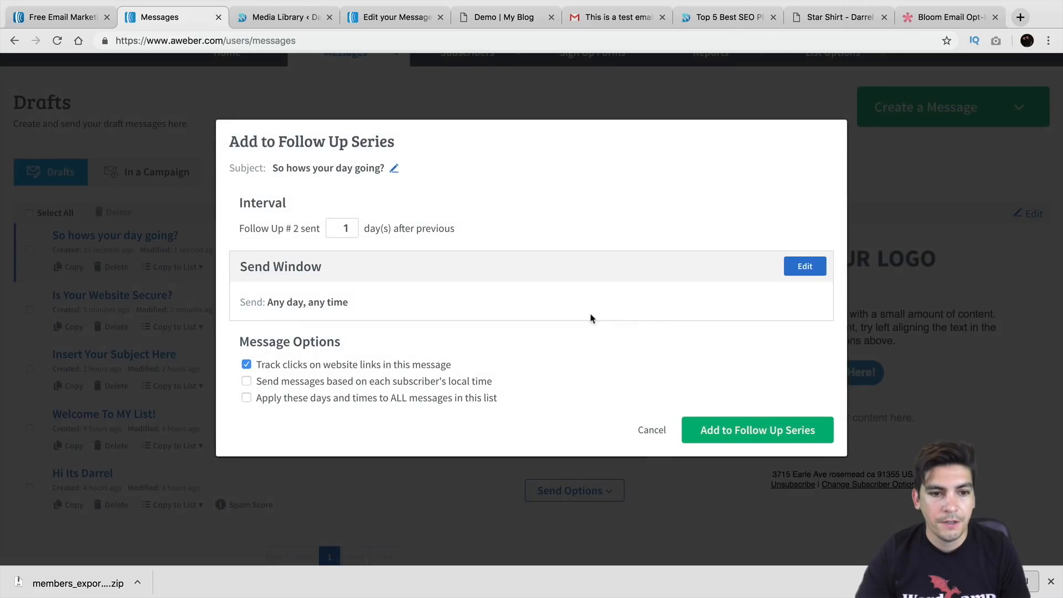
pyautogui.click(351, 226)
pyautogui.click(726, 426)
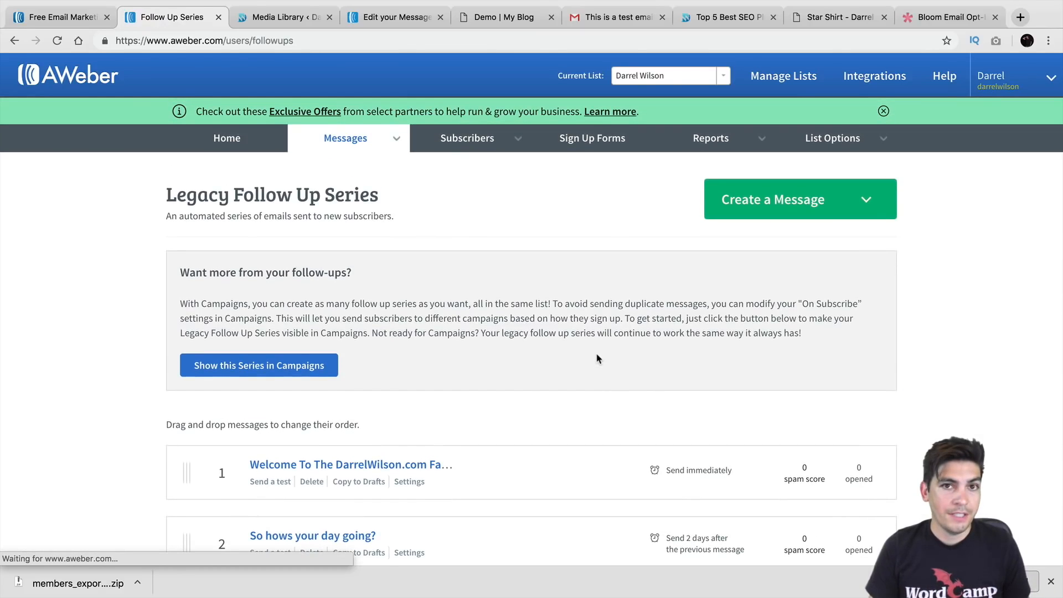
# Start a new blank message in the Drag & Drop Email Builder with the Pure template
pyautogui.scroll(-3, 579, 360)
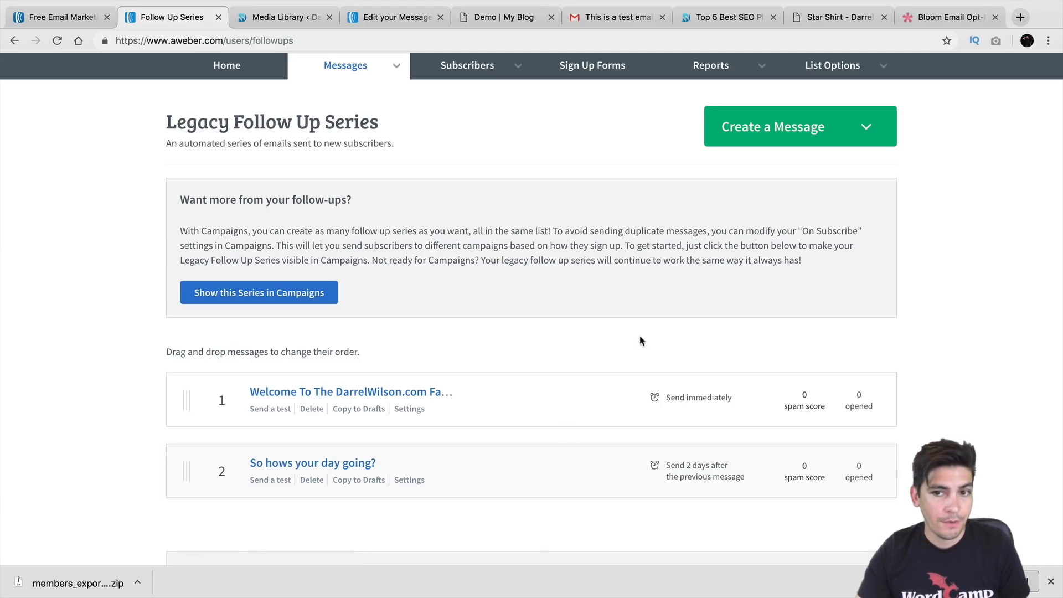
pyautogui.click(778, 132)
pyautogui.click(781, 166)
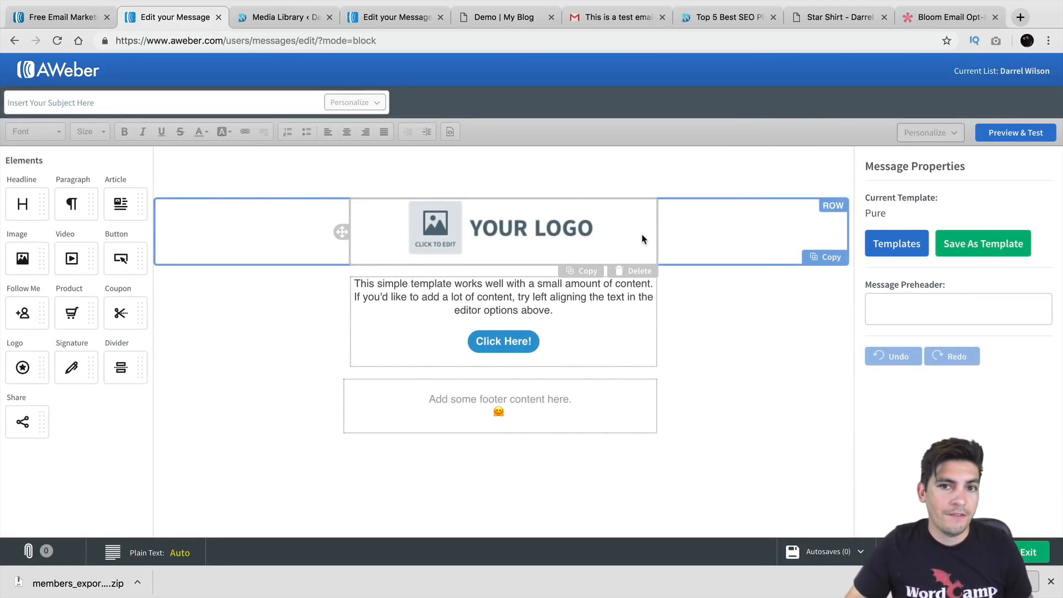
# Begin entering the subject 'Have you seen our webinar?', correcting two mistyped letters
pyautogui.click(211, 101)
pyautogui.write('G')
pyautogui.press('BackSpace')
pyautogui.write('H')
pyautogui.press('BackSpace')
pyautogui.write('Ha')
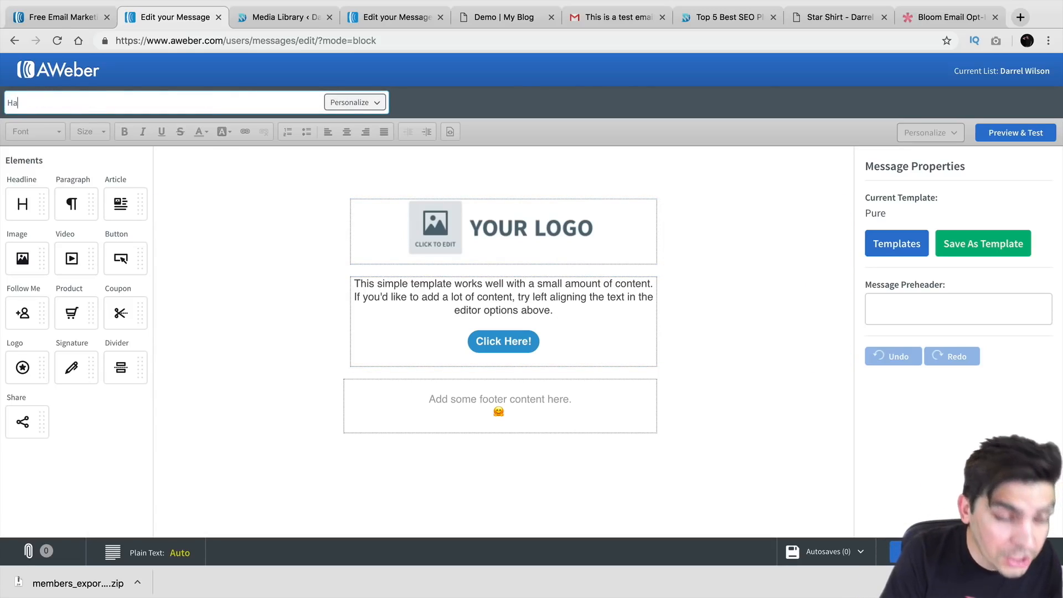
pyautogui.write('ve y')
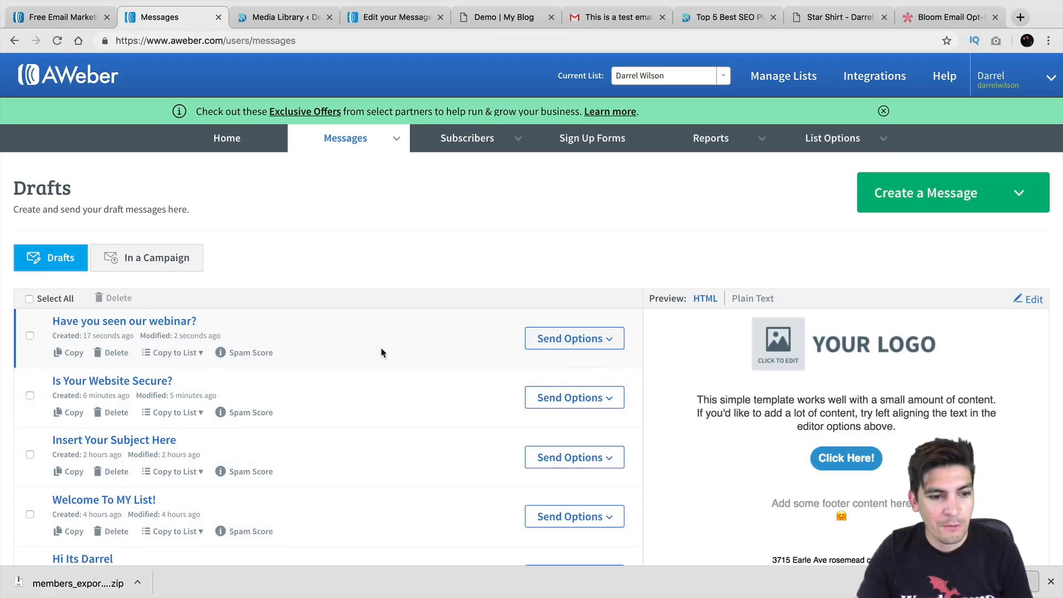
# Add 'Have you seen our webinar?' to the follow-up series as message #3 with an adjusted day delay
pyautogui.scroll(-1, 299, 335)
pyautogui.click(574, 318)
pyautogui.click(586, 387)
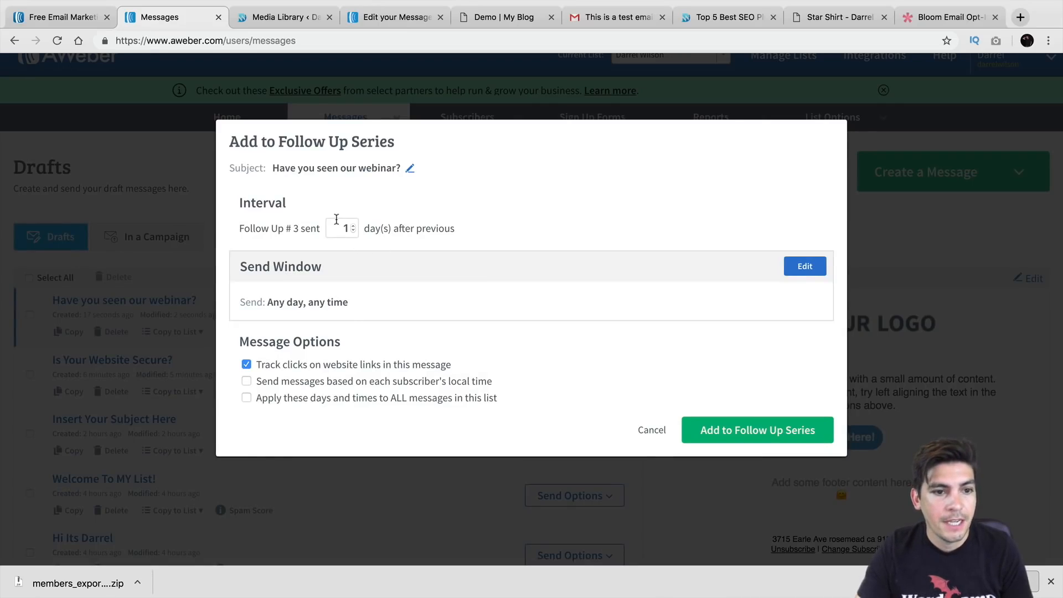
pyautogui.moveTo(304, 228); pyautogui.dragTo(279, 218)
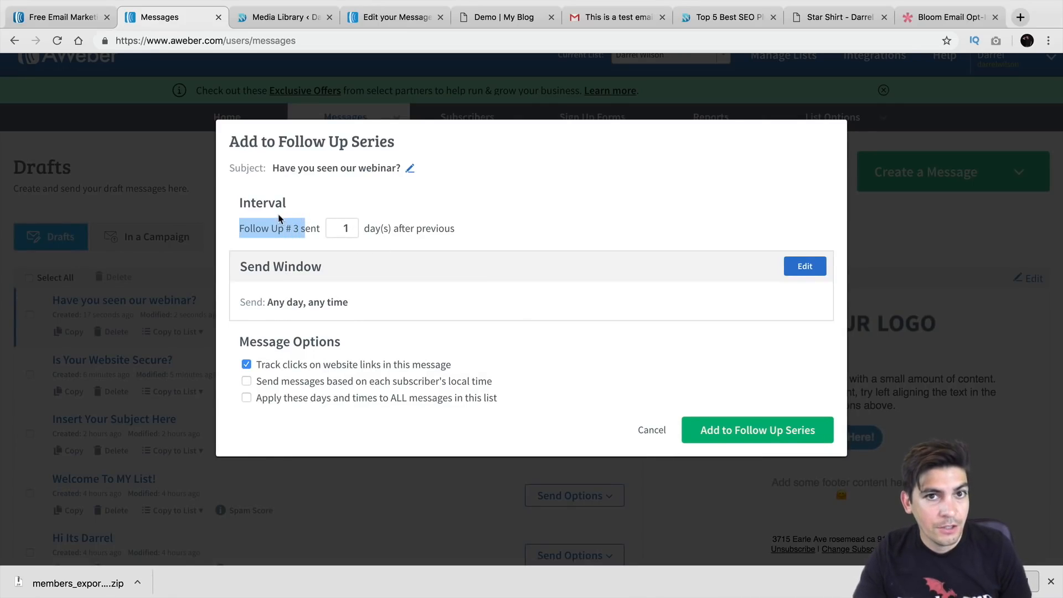
pyautogui.click(352, 228)
pyautogui.press('BackSpace')
pyautogui.write('4')
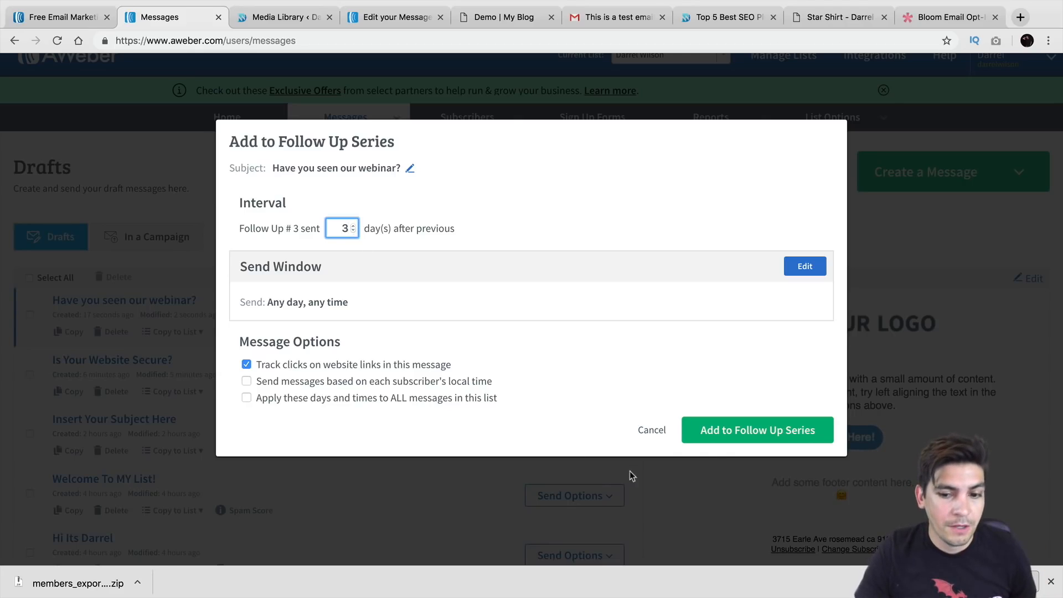
pyautogui.click(720, 428)
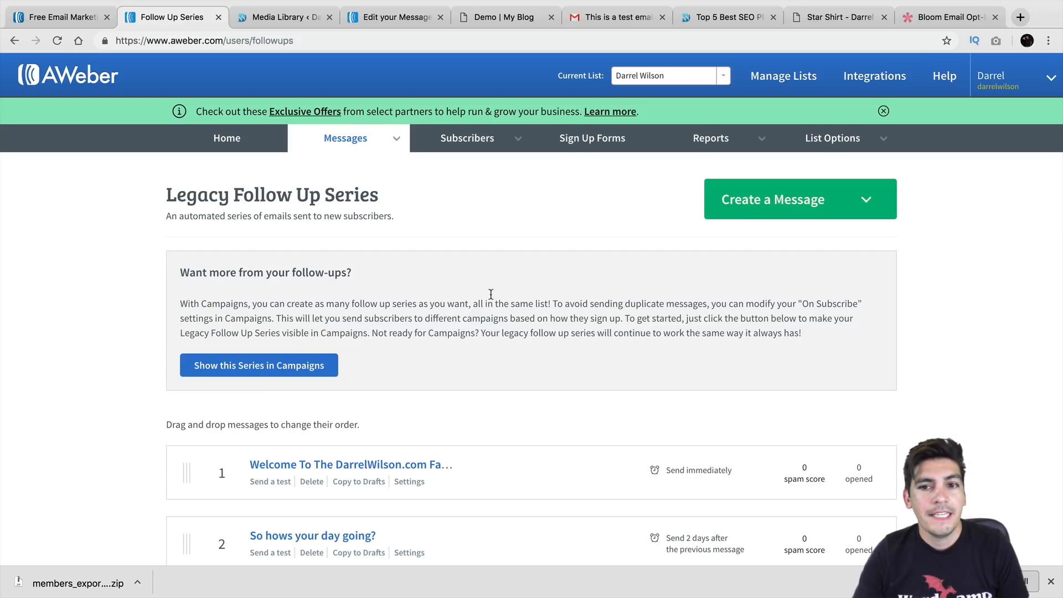
# Review the Sign Up Forms list, then return to the WordPress Media Library
pyautogui.click(595, 138)
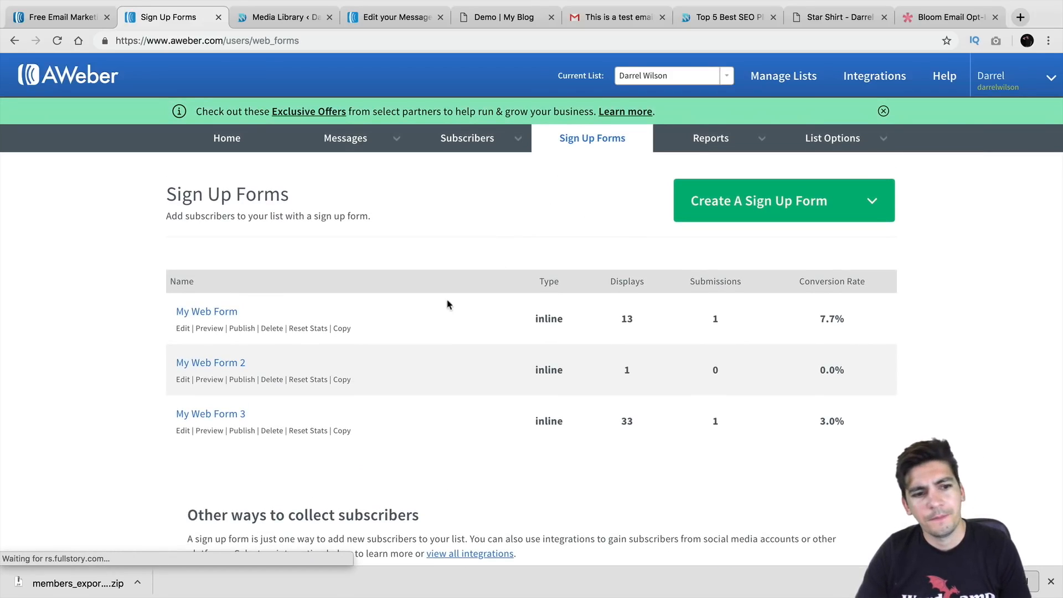
pyautogui.scroll(-1, 413, 311)
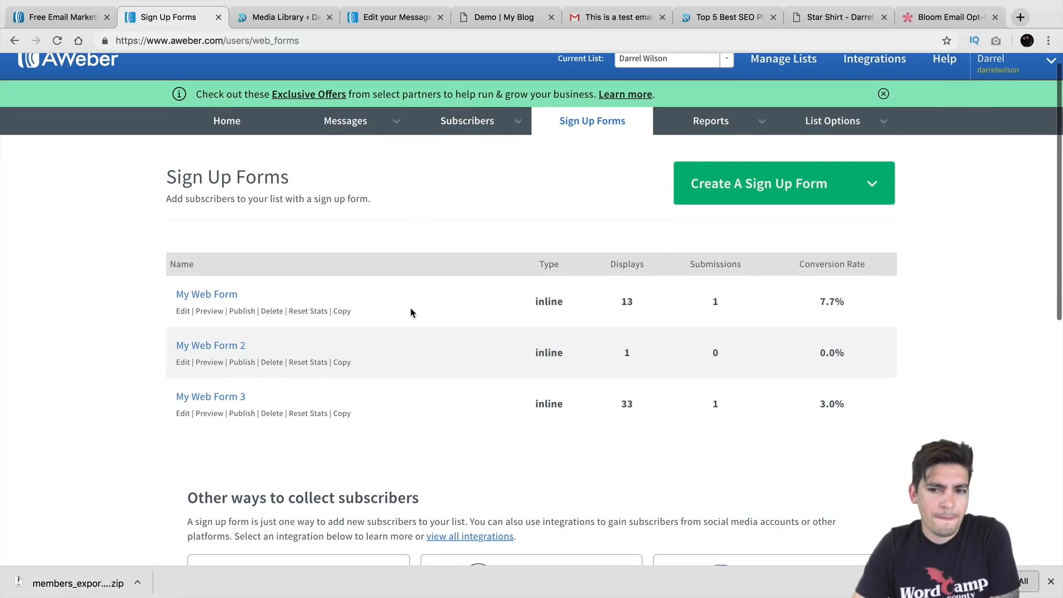
pyautogui.scroll(-1, 410, 312)
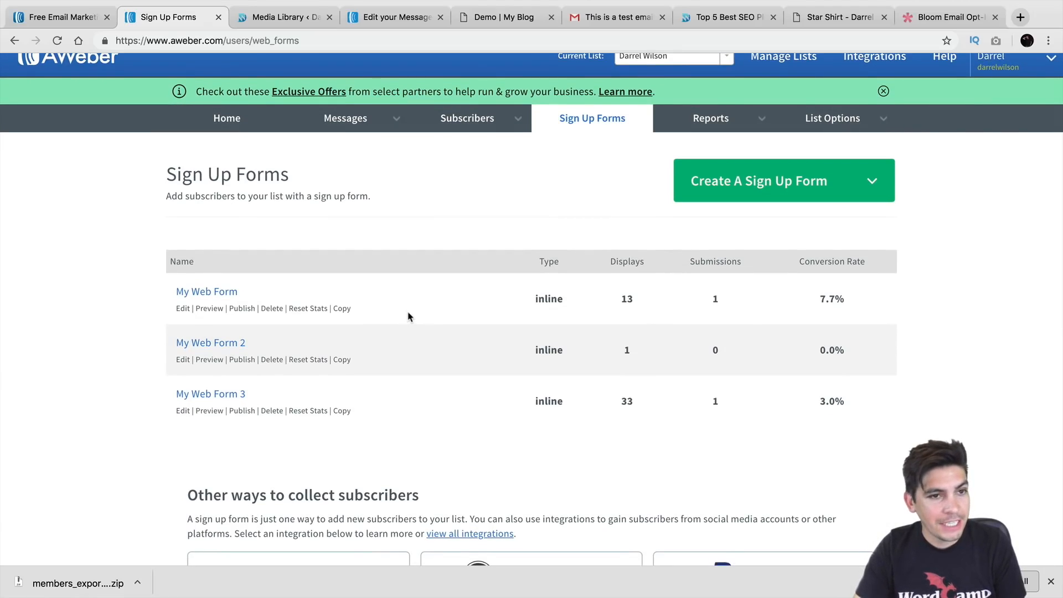
pyautogui.click(296, 16)
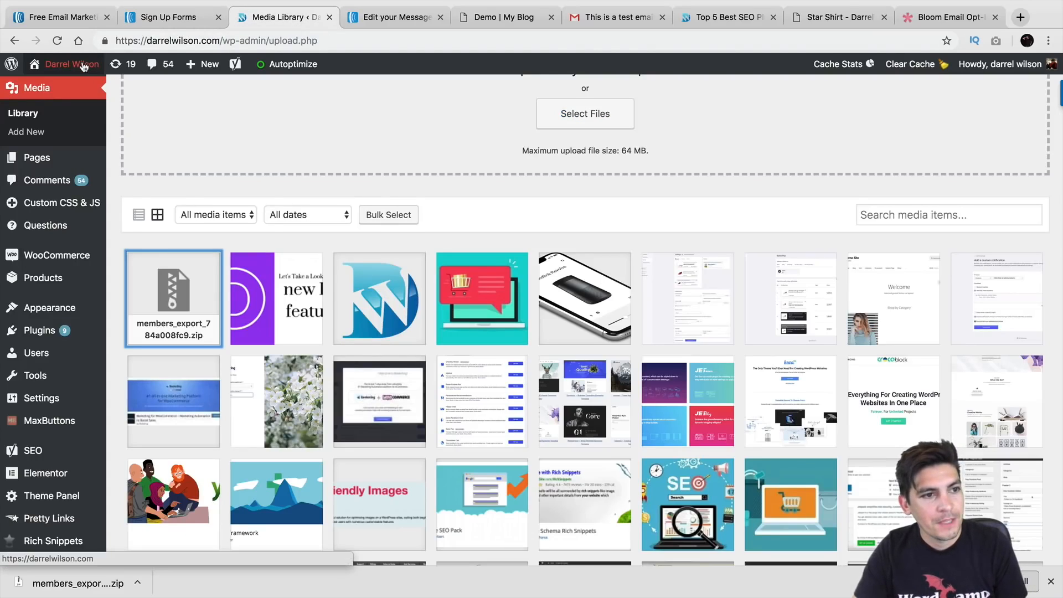
# Visit the live darrelwilson.com site and open its blog page
pyautogui.moveTo(72, 64)
pyautogui.click(81, 89)
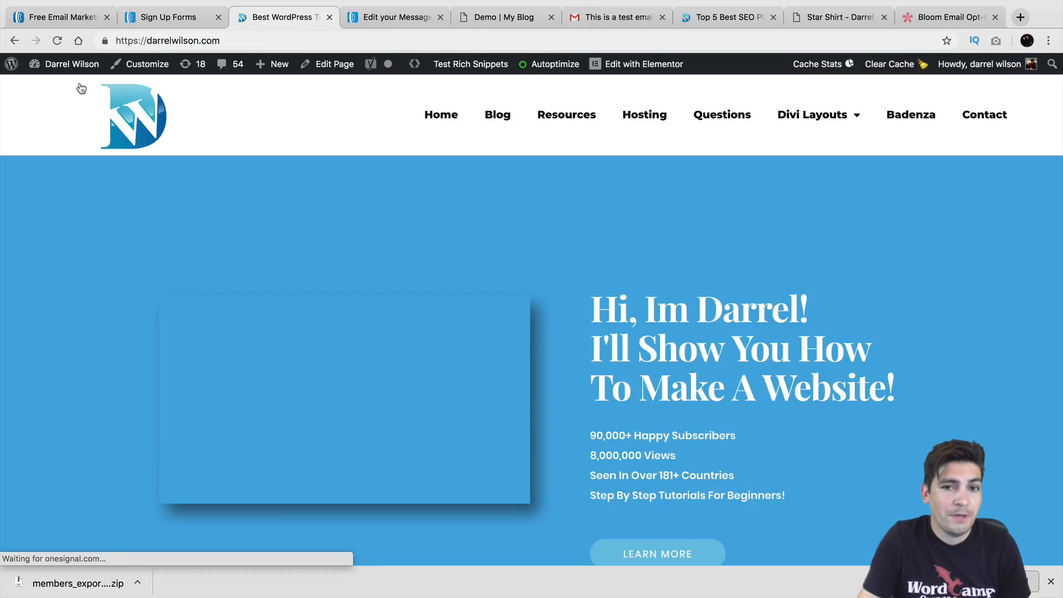
pyautogui.click(514, 114)
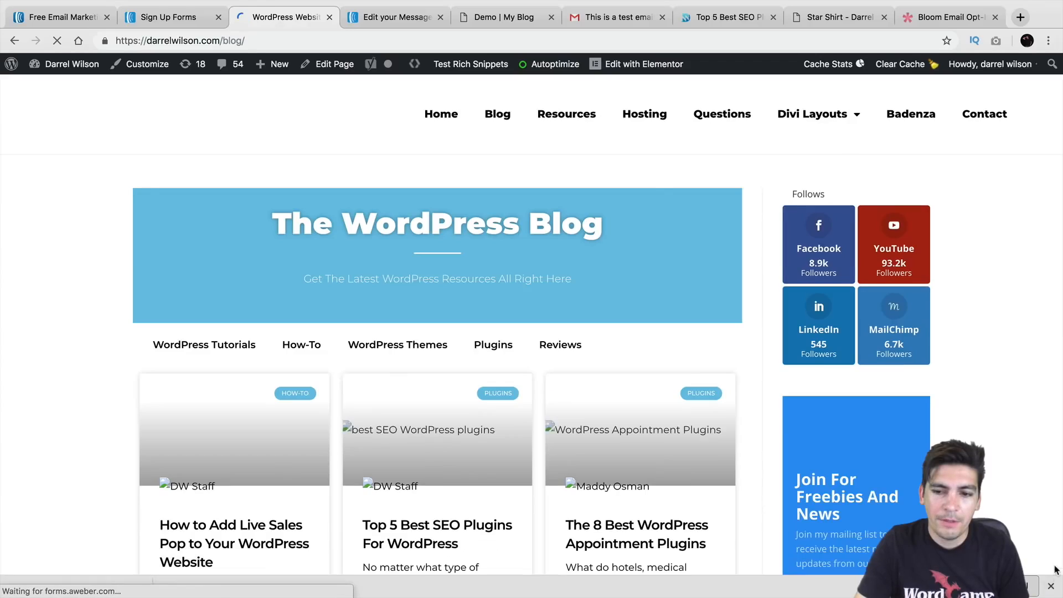
pyautogui.scroll(-4, 938, 436)
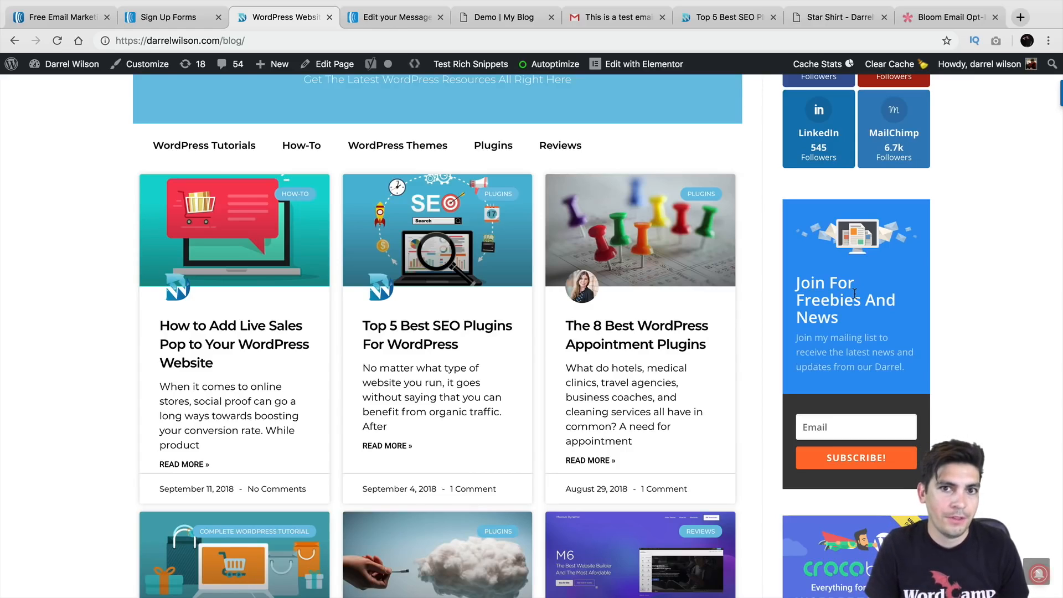
# Subscribe through the sidebar AWeber form with a test email address, then scroll down the page
pyautogui.click(853, 427)
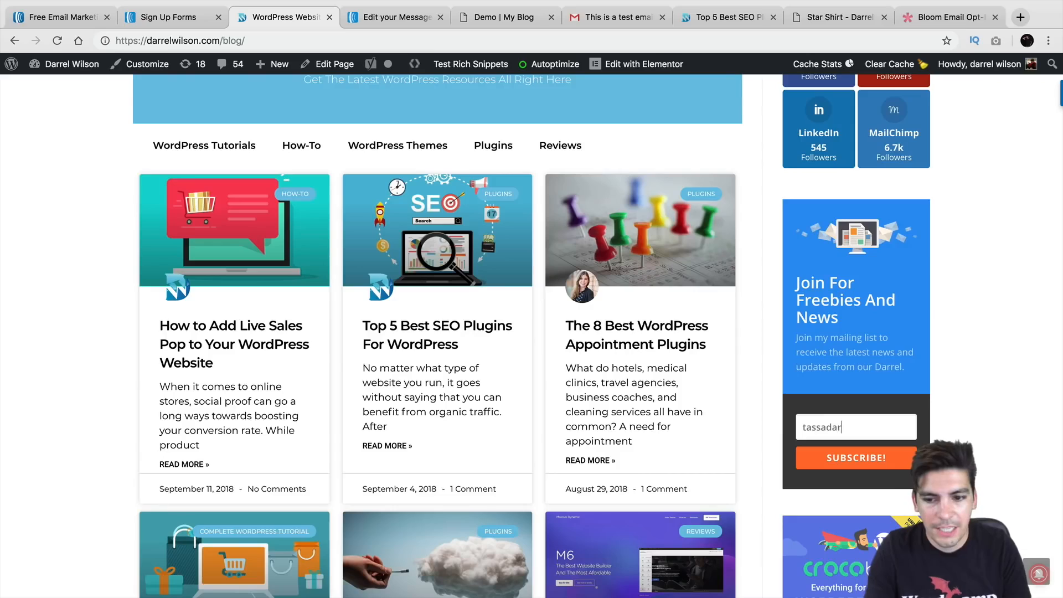
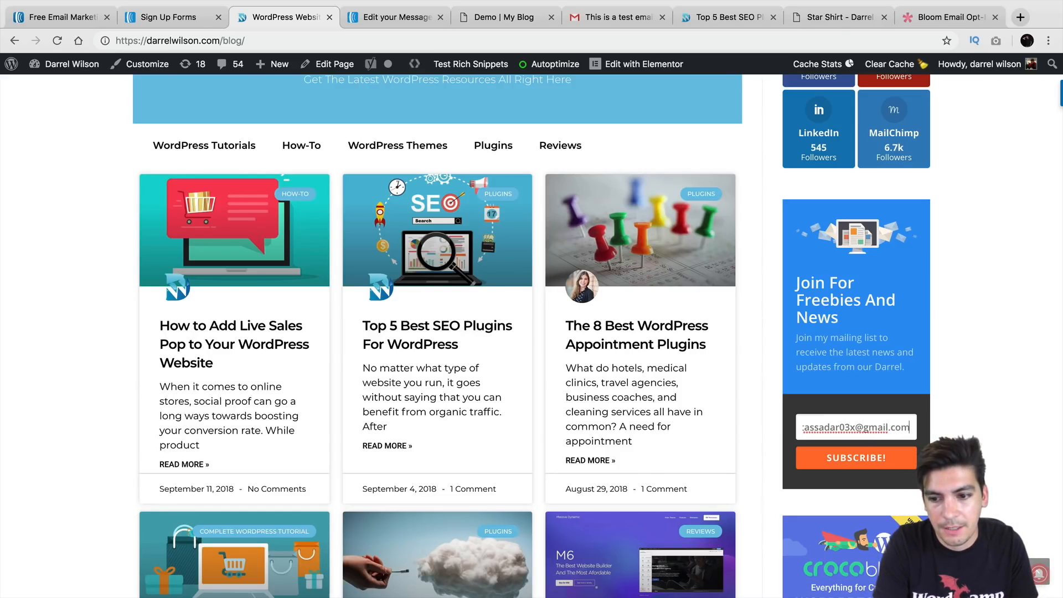
pyautogui.click(862, 459)
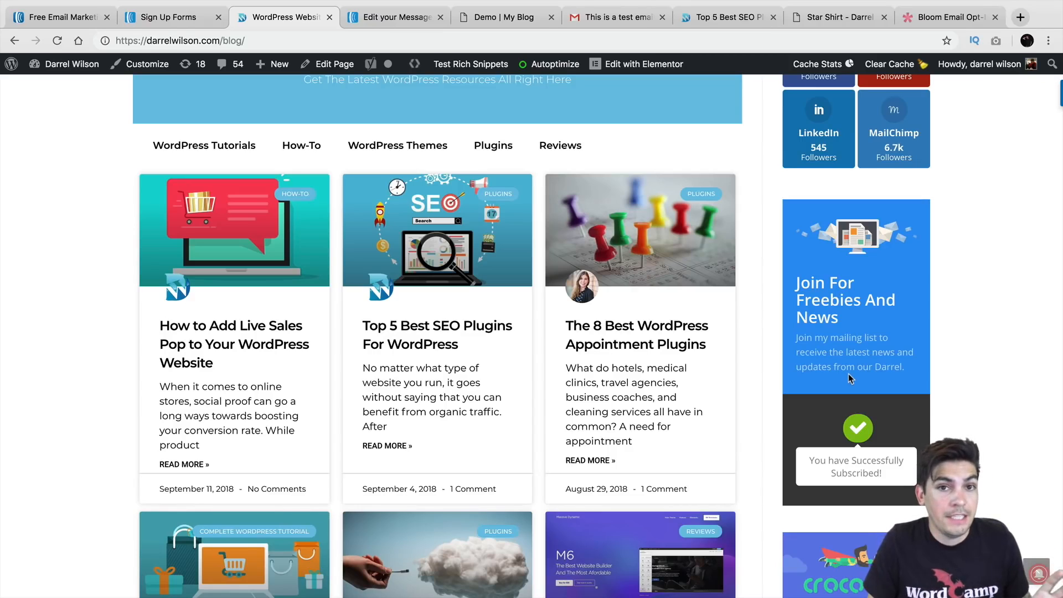
pyautogui.scroll(-7, 848, 374)
pyautogui.scroll(-9, 848, 341)
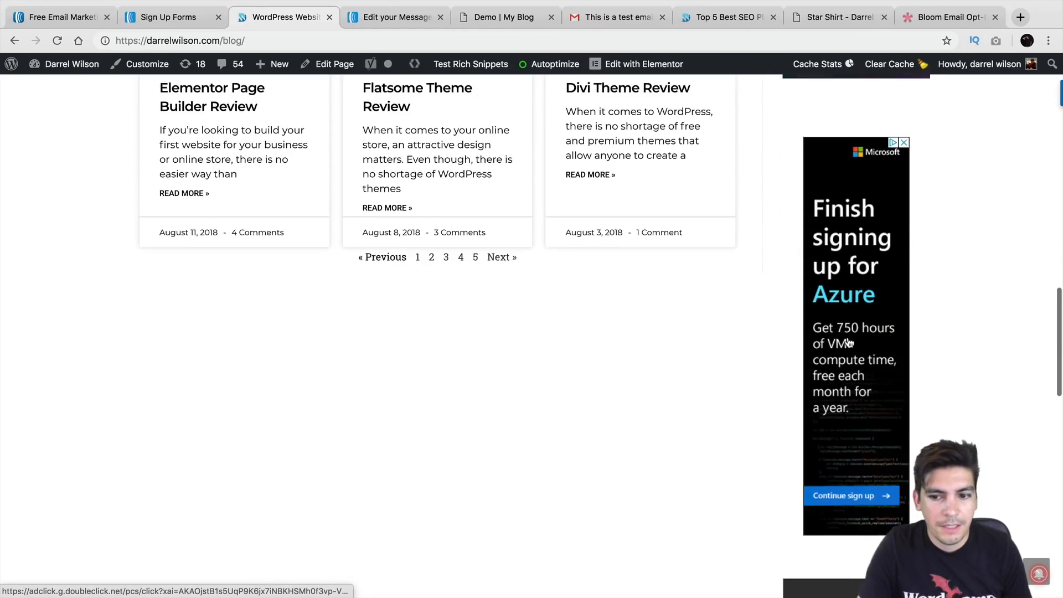
pyautogui.scroll(-6, 849, 343)
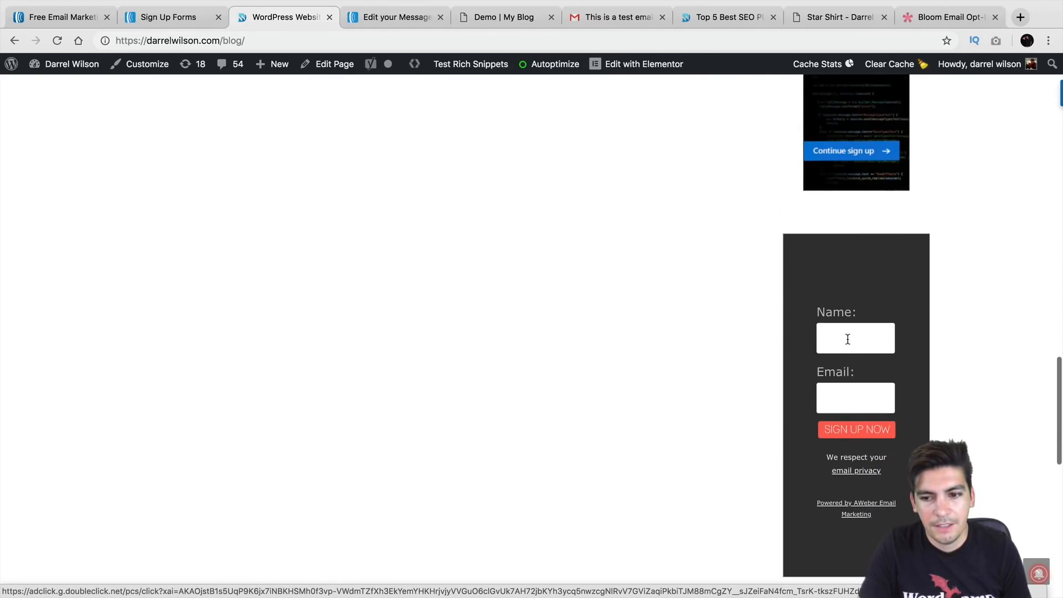
pyautogui.scroll(-1, 847, 339)
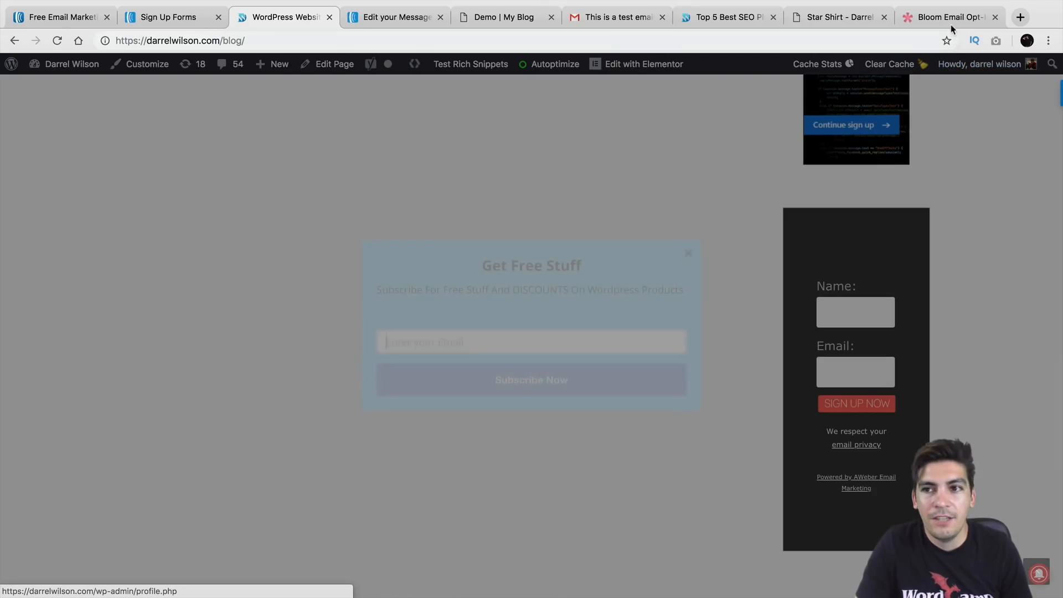
pyautogui.click(952, 20)
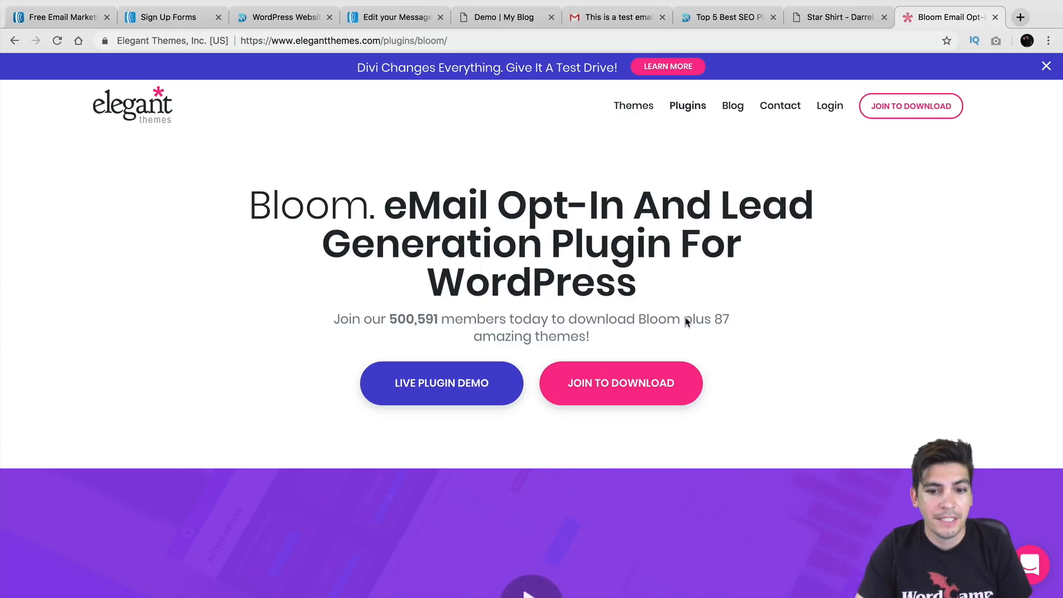
pyautogui.scroll(-15, 725, 302)
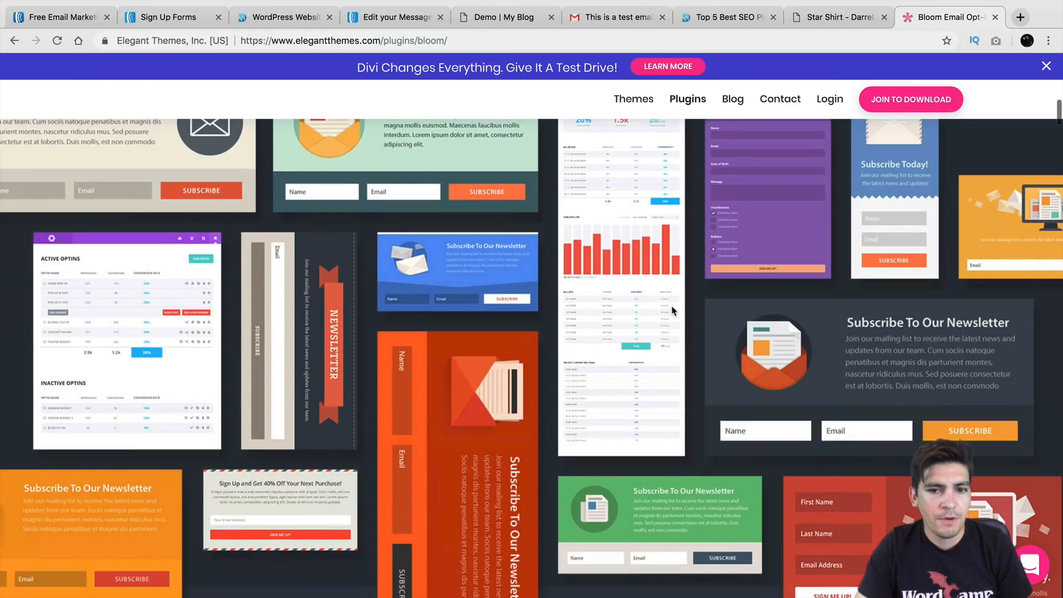
pyautogui.scroll(-5, 674, 311)
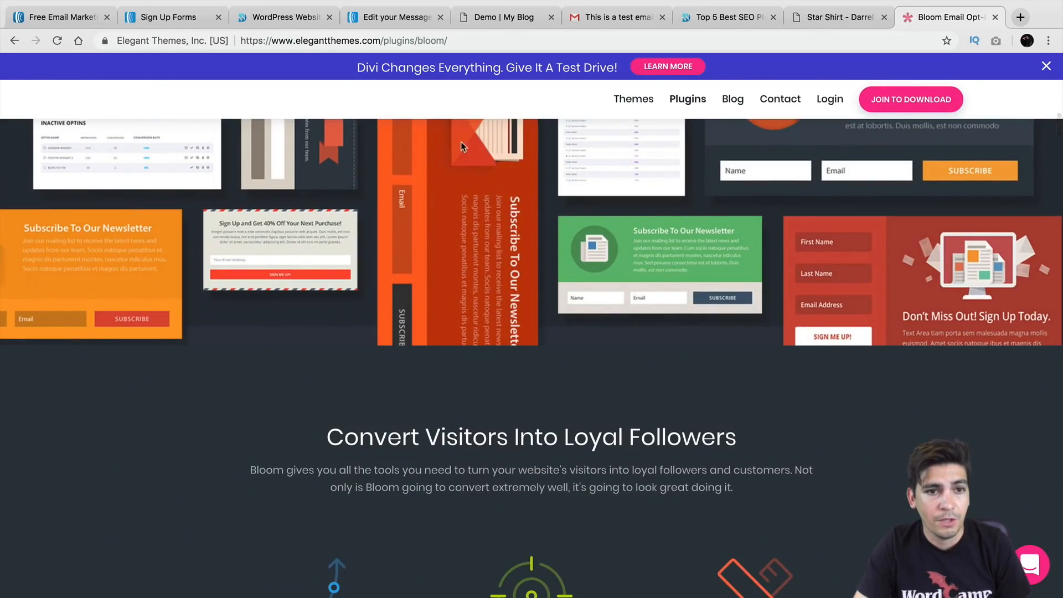
pyautogui.click(257, 17)
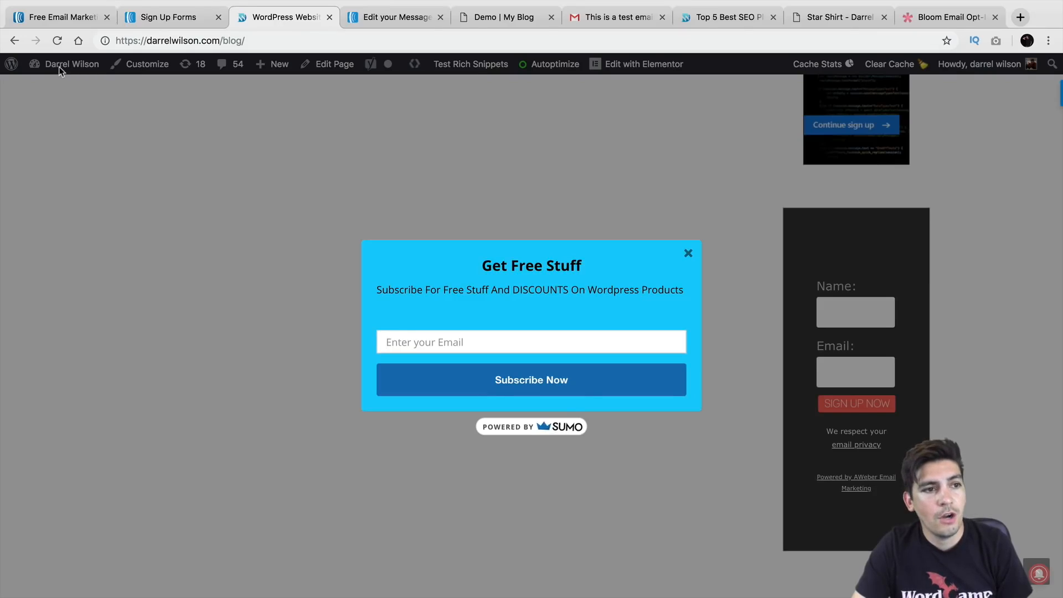
# Dismiss the Get Free Stuff popup and open Bloom's Optin Forms page from the admin dashboard
pyautogui.click(688, 254)
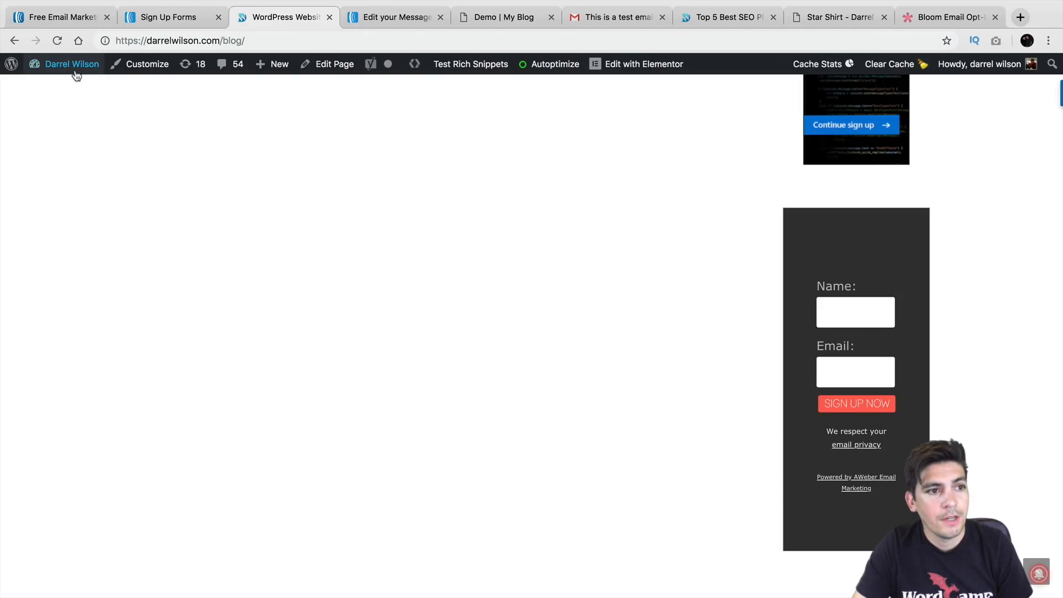
pyautogui.moveTo(72, 68)
pyautogui.click(74, 88)
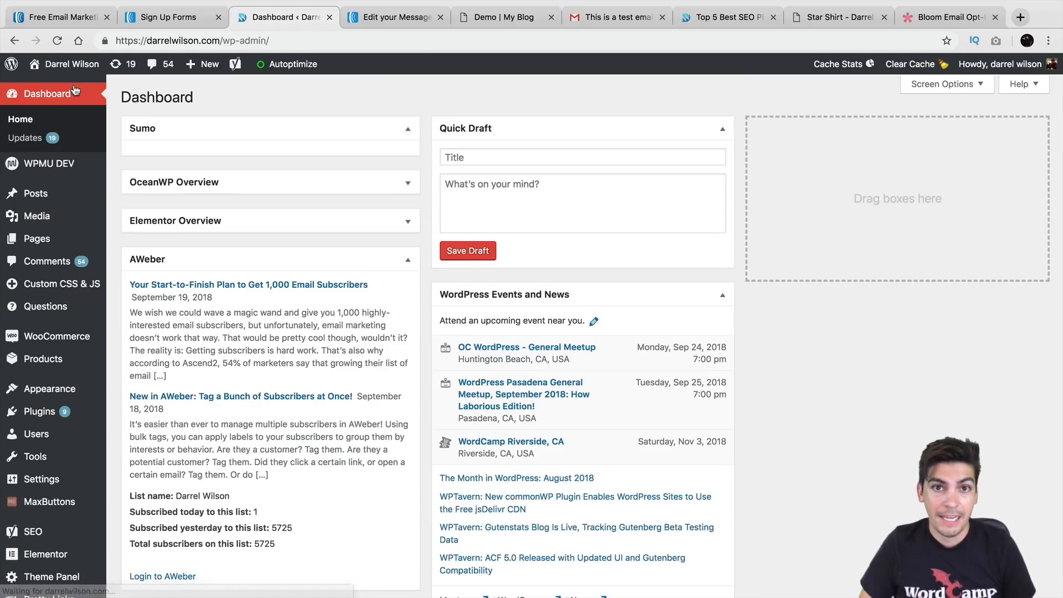
pyautogui.scroll(-6, 66, 221)
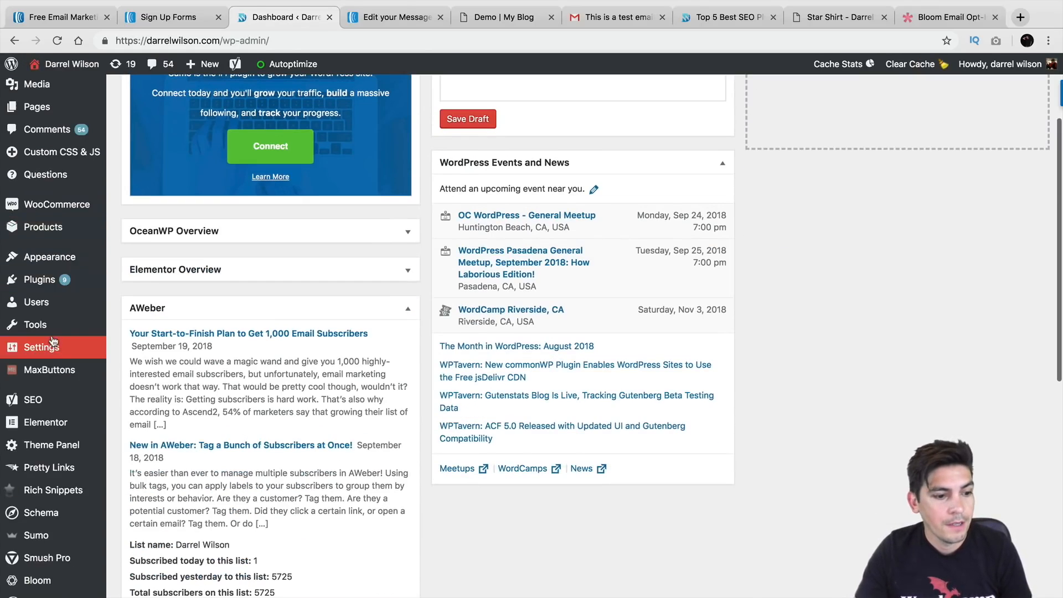
pyautogui.moveTo(57, 443)
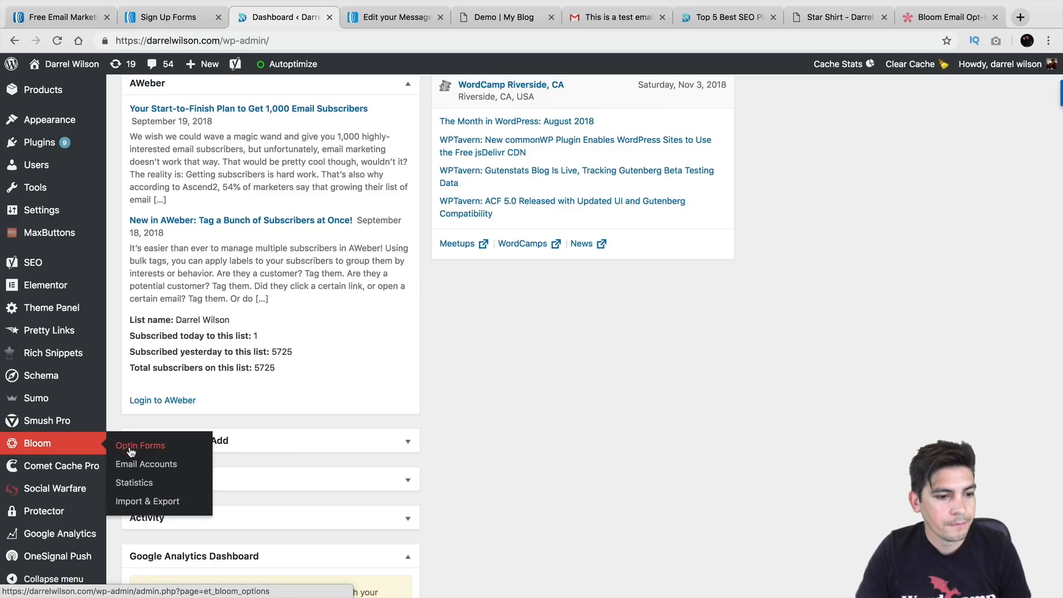
pyautogui.click(134, 446)
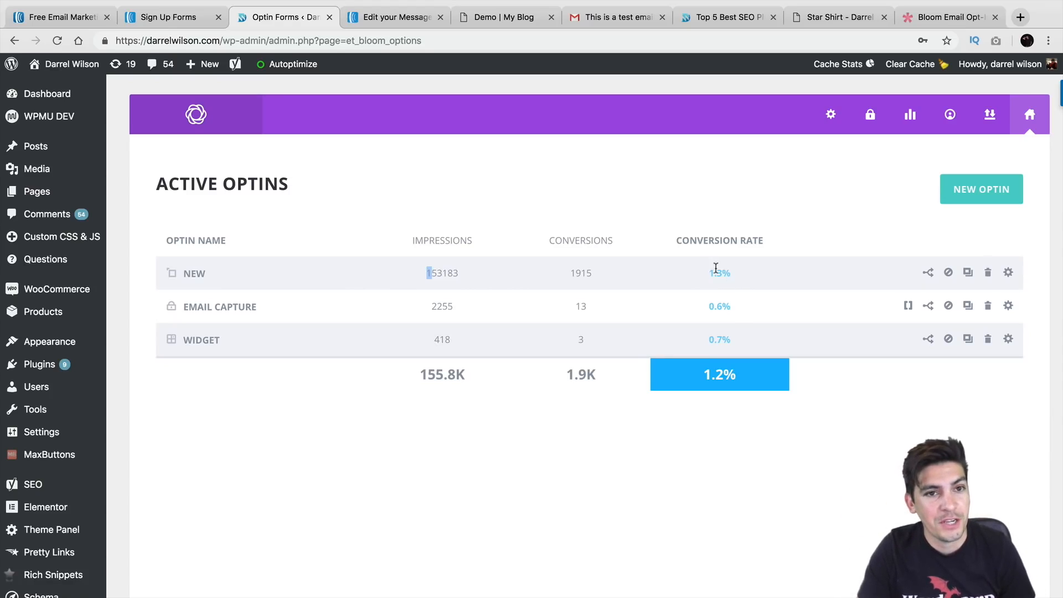
# Switch to the Divi demo page and enable the Visual Builder on it
pyautogui.moveTo(485, 22); pyautogui.dragTo(395, 25)
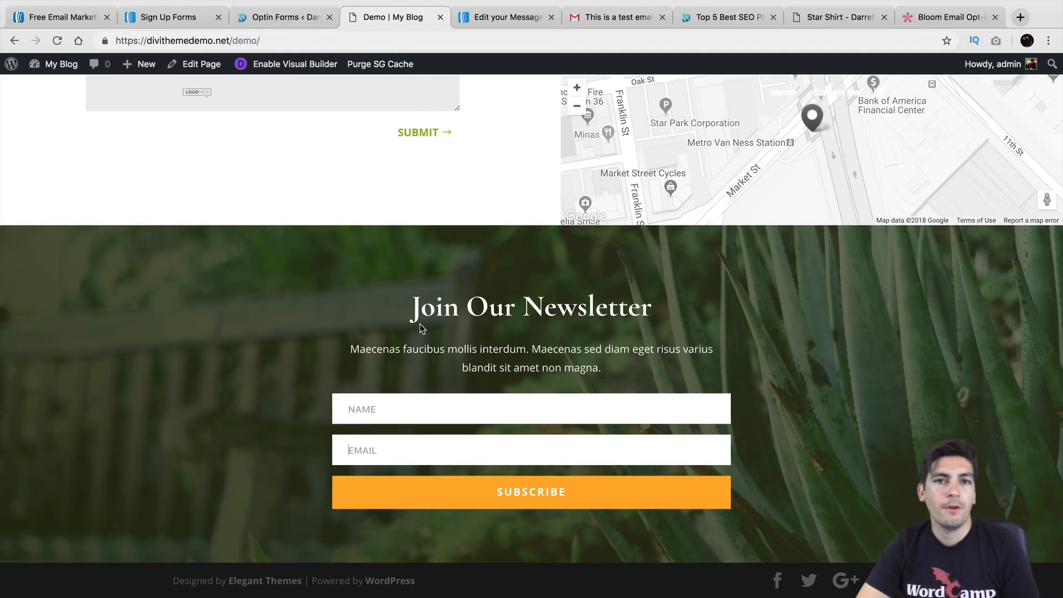
pyautogui.click(325, 66)
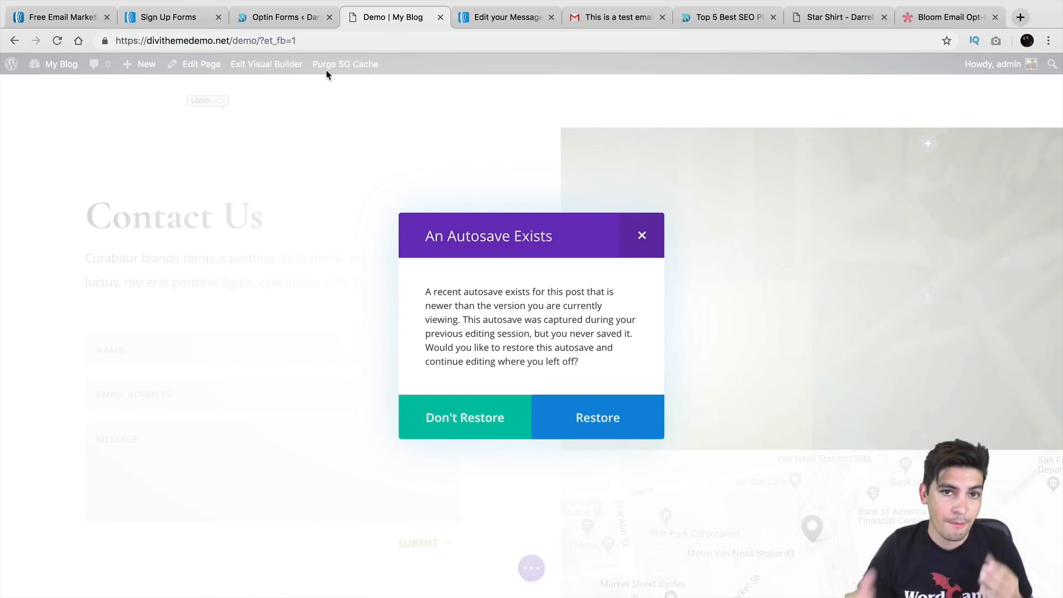
# Discard the old autosave and open the Join Our Newsletter Email Optin module's settings
pyautogui.click(501, 422)
pyautogui.scroll(-8, 496, 420)
pyautogui.click(513, 283)
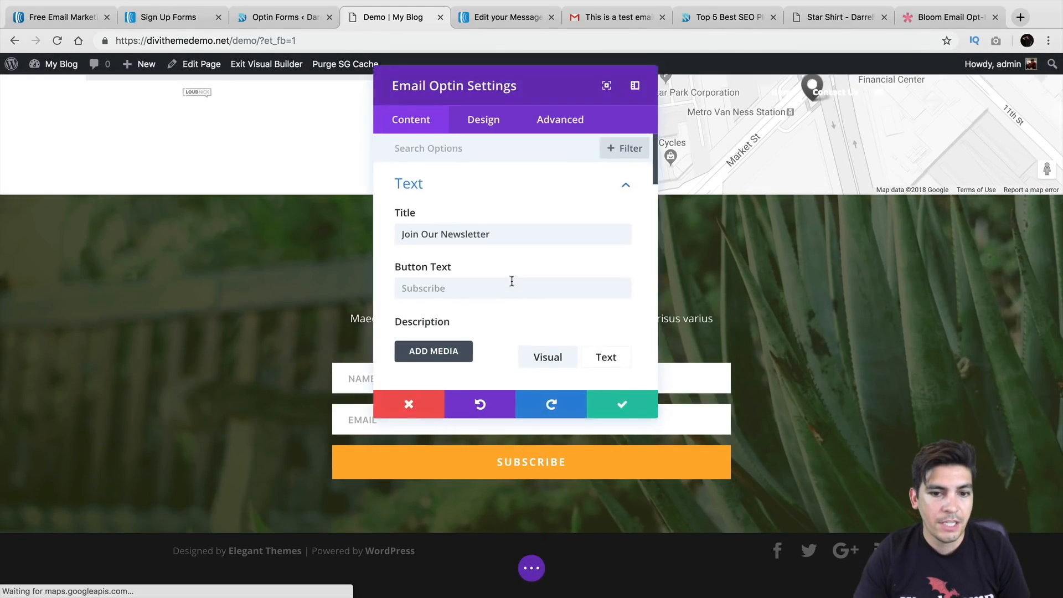
pyautogui.scroll(-2, 512, 274)
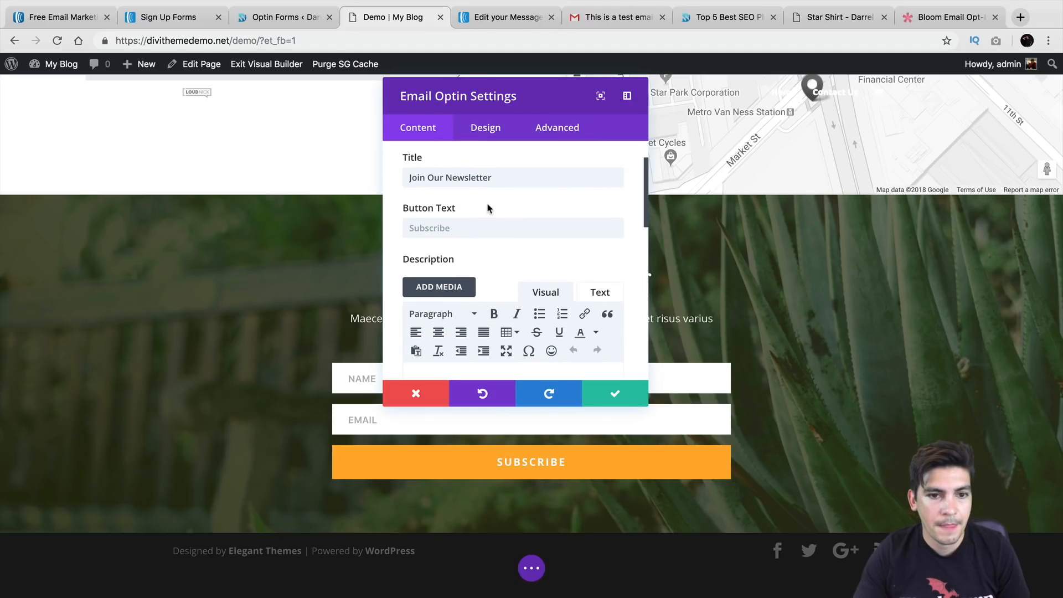
pyautogui.click(437, 394)
pyautogui.click(513, 345)
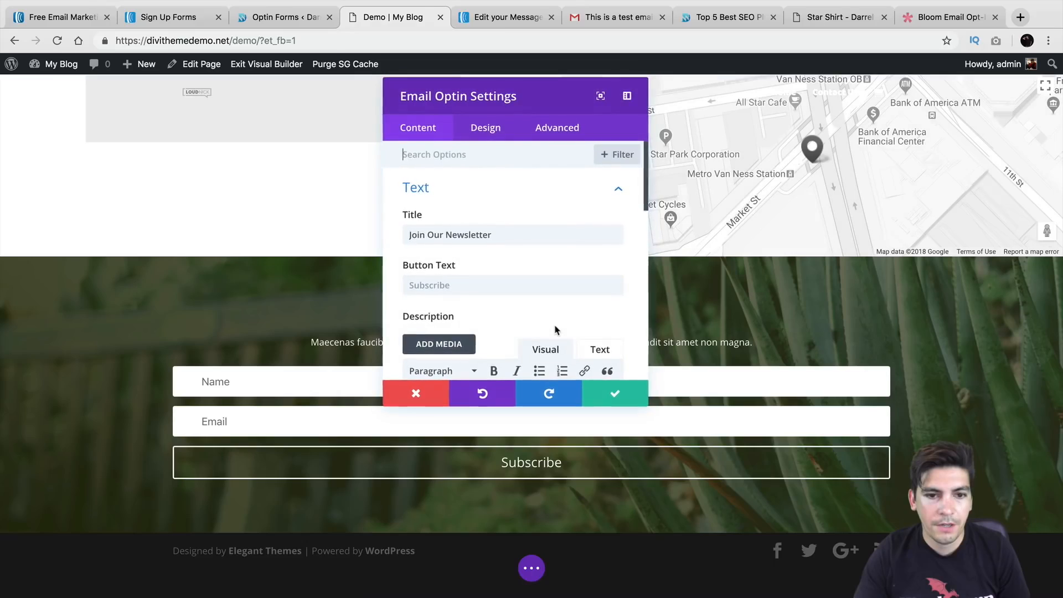
pyautogui.scroll(-4, 518, 265)
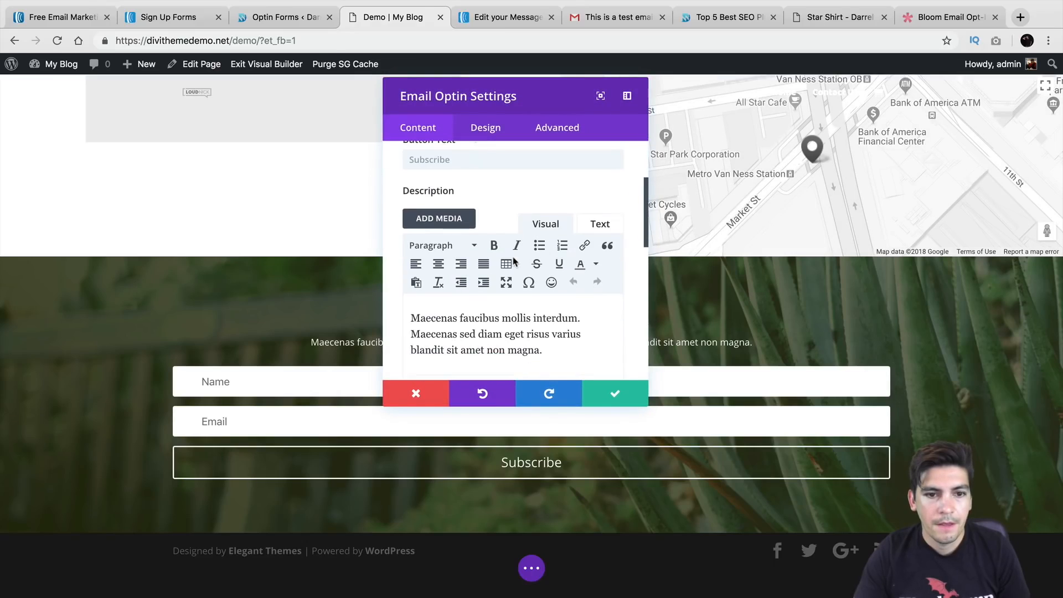
# Browse the opt-in's Design and Content options, then drag the settings panel to the right
pyautogui.click(492, 128)
pyautogui.scroll(-3, 491, 245)
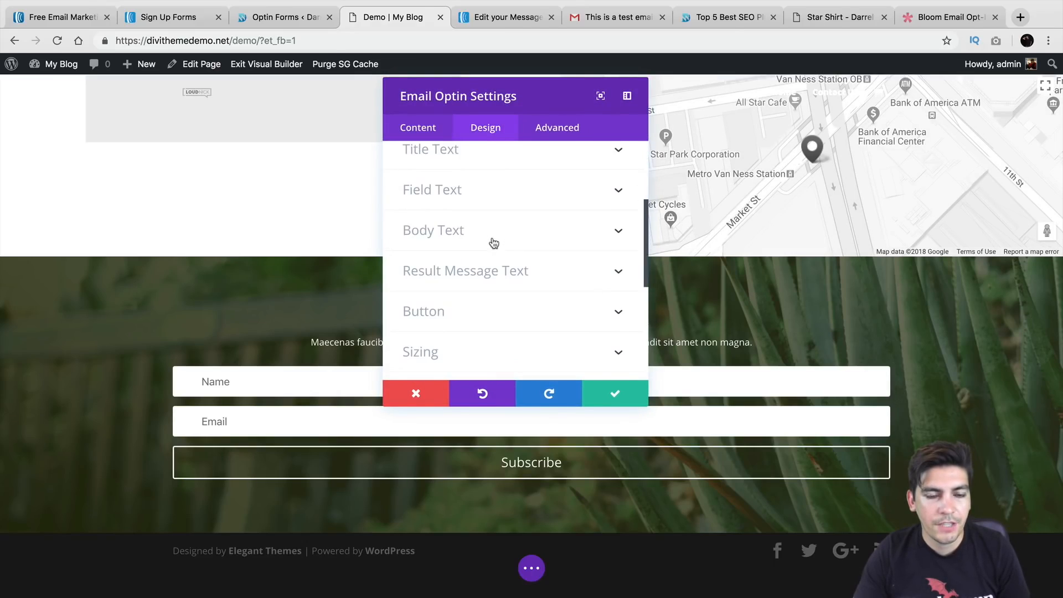
pyautogui.click(432, 135)
pyautogui.scroll(6, 470, 183)
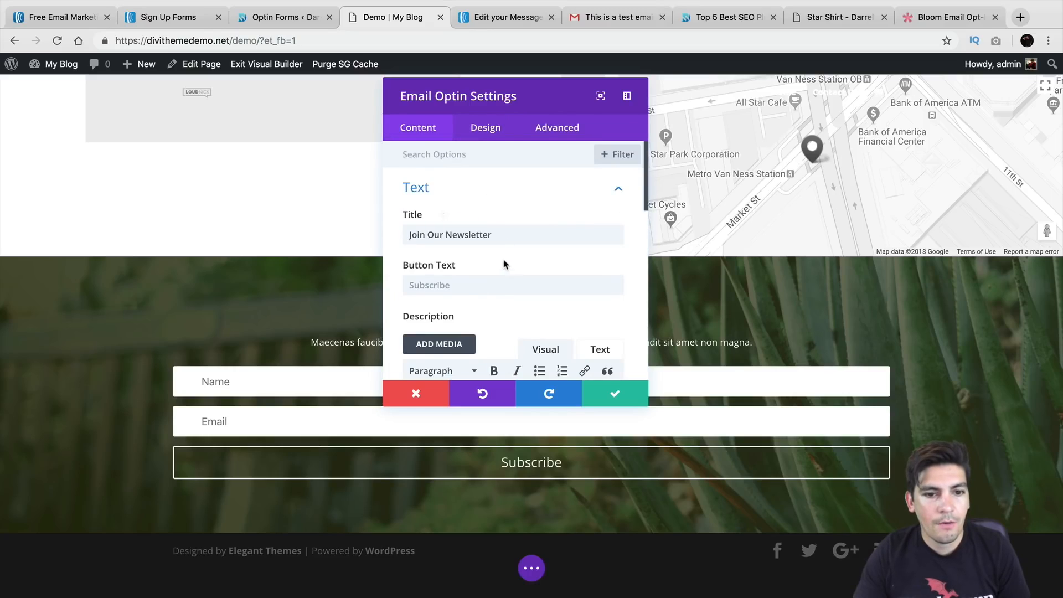
pyautogui.doubleClick(503, 233)
pyautogui.click(501, 284)
pyautogui.moveTo(512, 82); pyautogui.dragTo(777, 79)
pyautogui.scroll(-6, 777, 221)
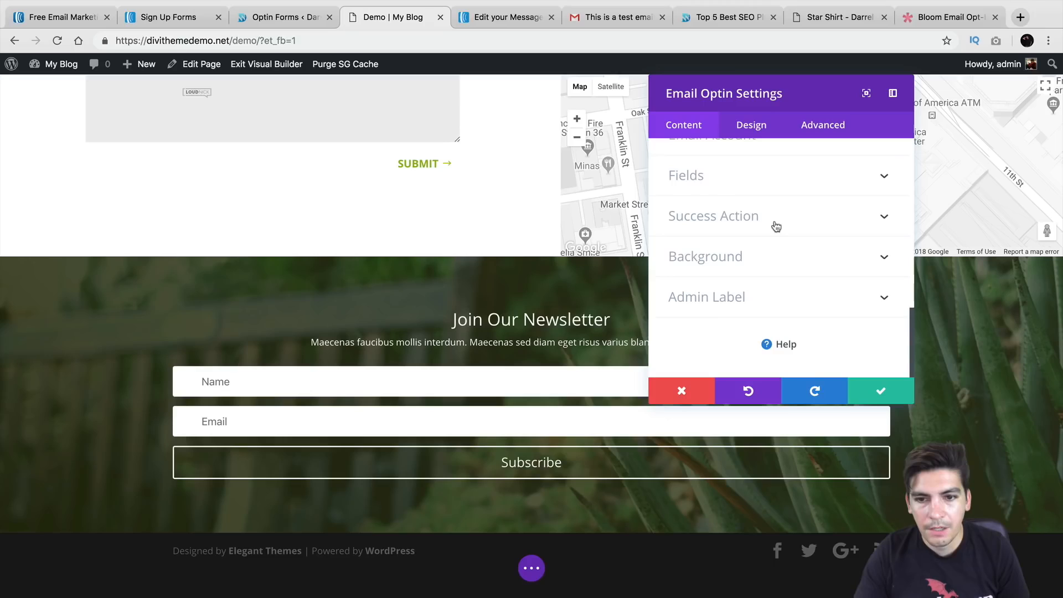
# Expand Email Account and keep AWeber as the provider with the current list
pyautogui.scroll(1, 777, 176)
pyautogui.click(777, 179)
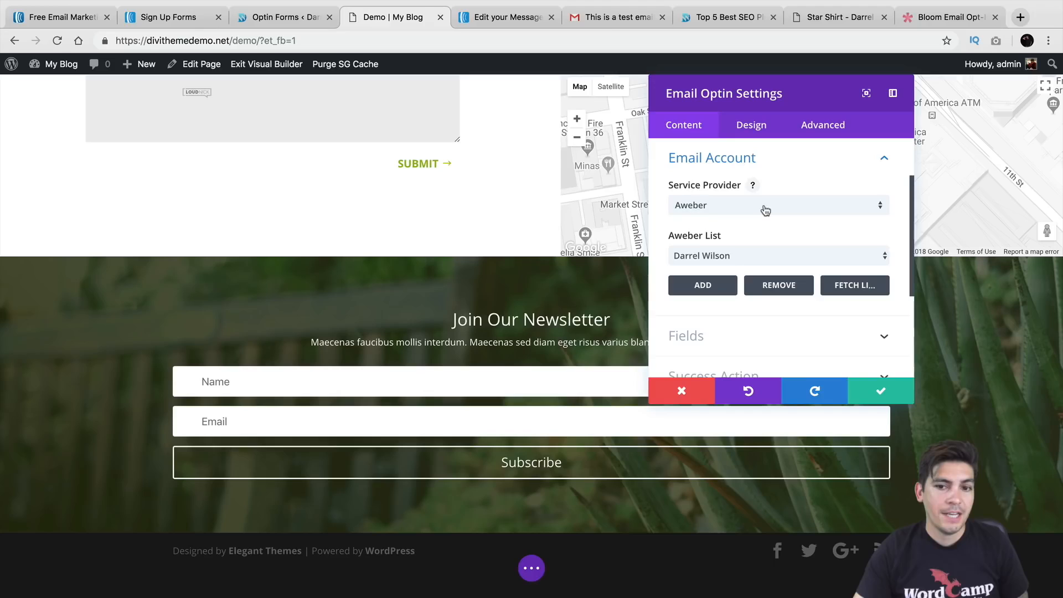
pyautogui.click(735, 206)
pyautogui.scroll(-2, 742, 357)
pyautogui.scroll(2, 742, 357)
pyautogui.click(744, 244)
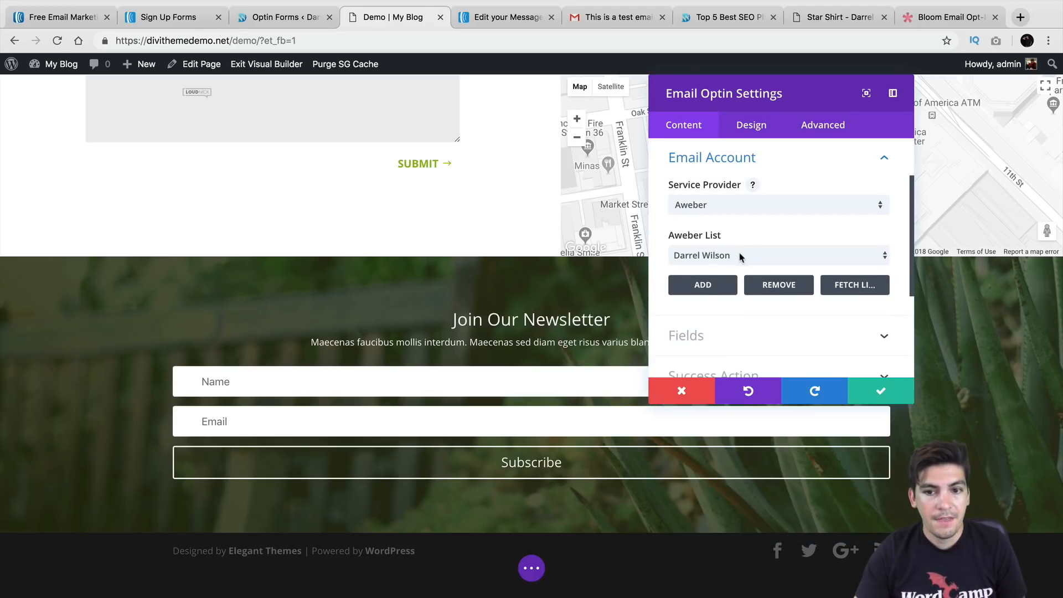
pyautogui.click(741, 256)
pyautogui.click(741, 255)
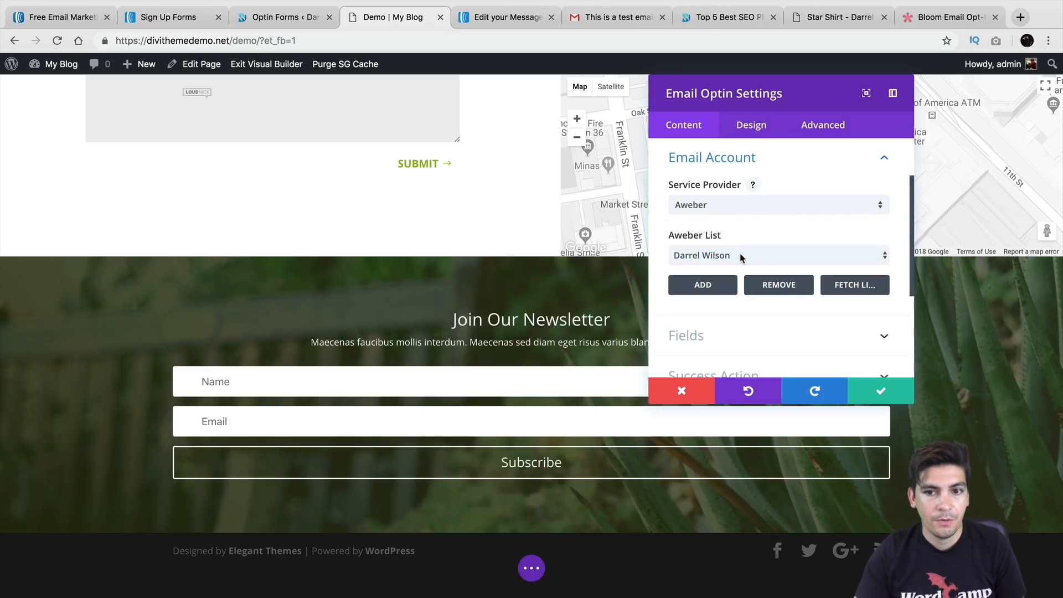
# Fetch the AWeber lists, choose the newly fetched list, and save the opt-in settings
pyautogui.click(853, 282)
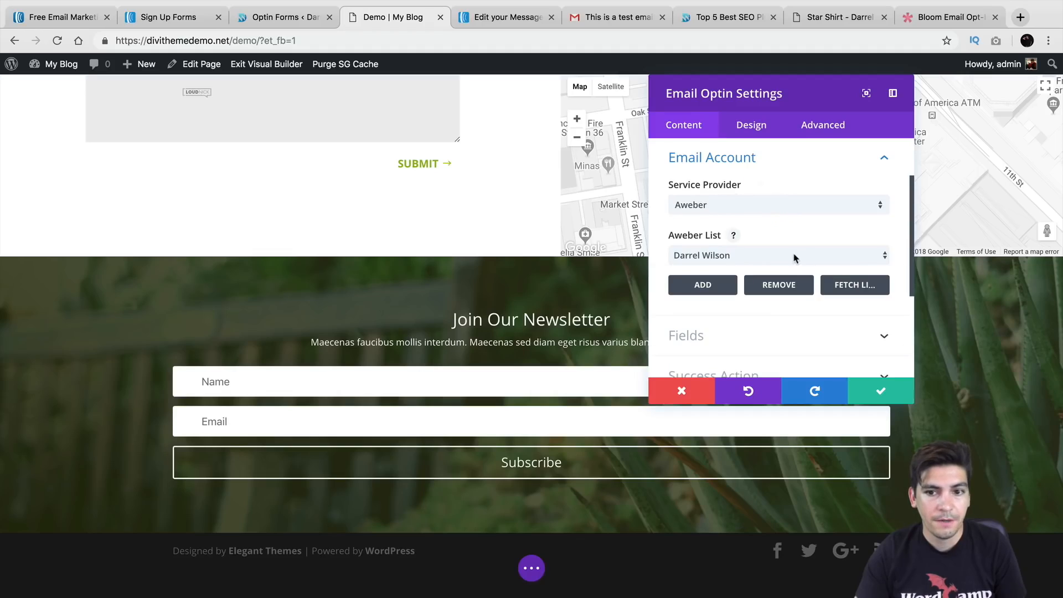
pyautogui.click(796, 256)
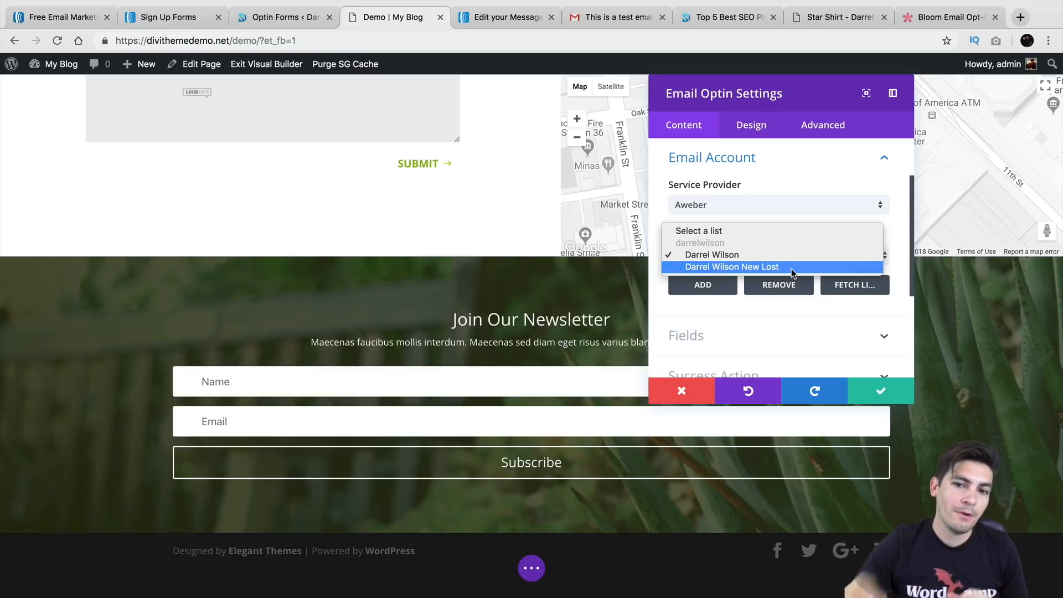
pyautogui.click(791, 268)
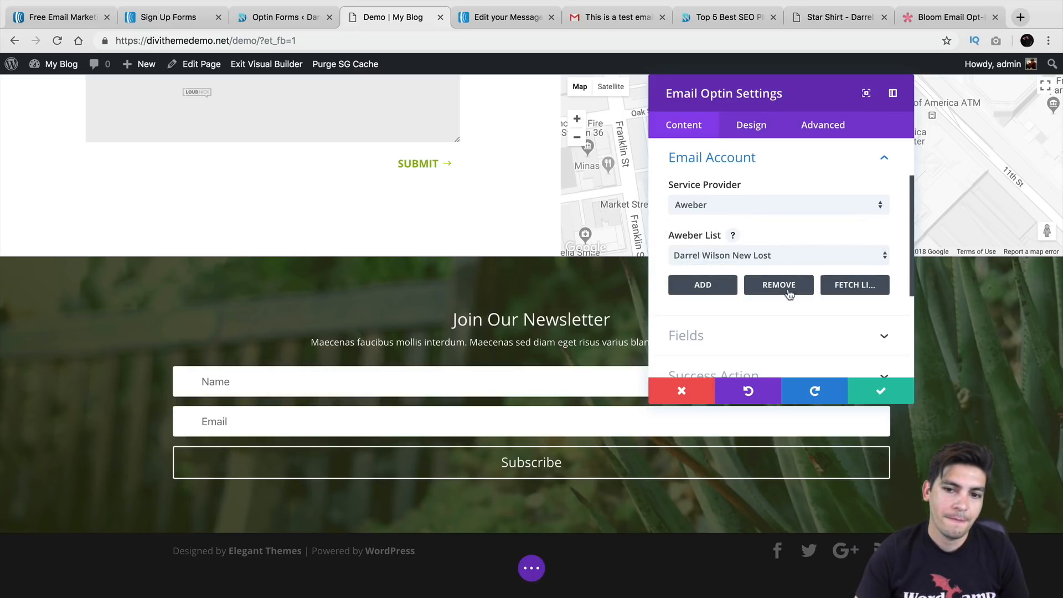
pyautogui.click(872, 391)
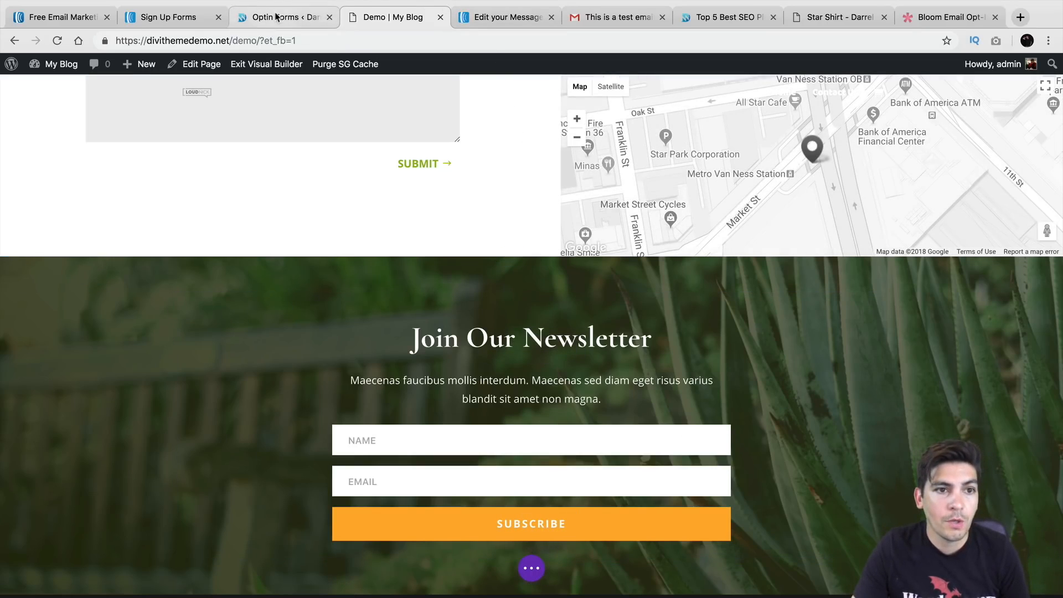
pyautogui.click(277, 17)
# Open the 'Top 5 Best SEO Plugins For WordPress' post from the blog and edit it with Elementor
pyautogui.click(84, 89)
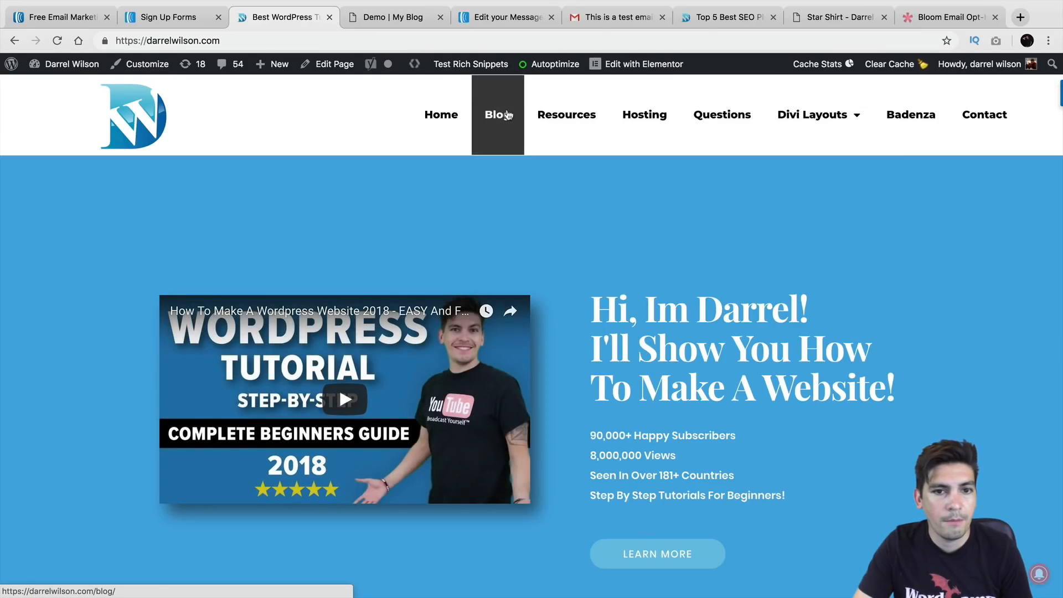
pyautogui.click(507, 115)
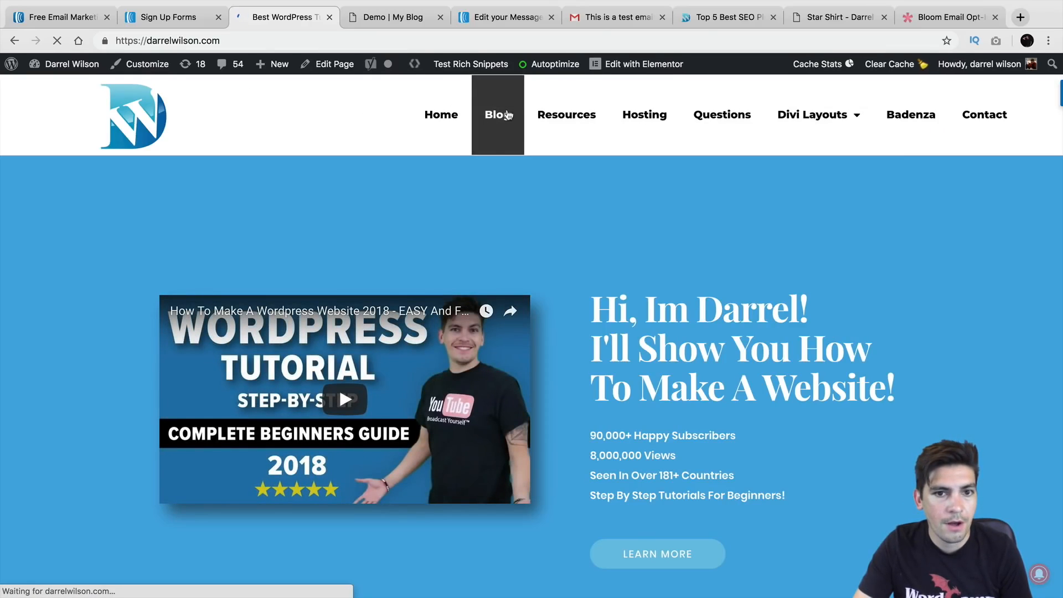
pyautogui.scroll(-5, 510, 238)
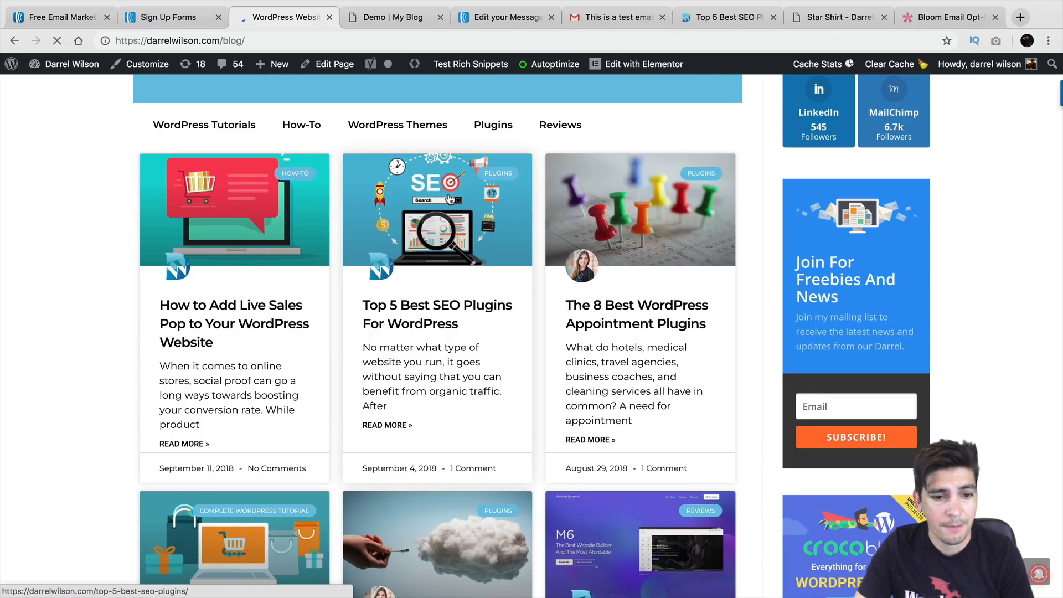
pyautogui.click(449, 198)
pyautogui.scroll(-20, 489, 312)
pyautogui.scroll(-20, 489, 307)
pyautogui.scroll(-15, 486, 299)
pyautogui.scroll(8, 487, 299)
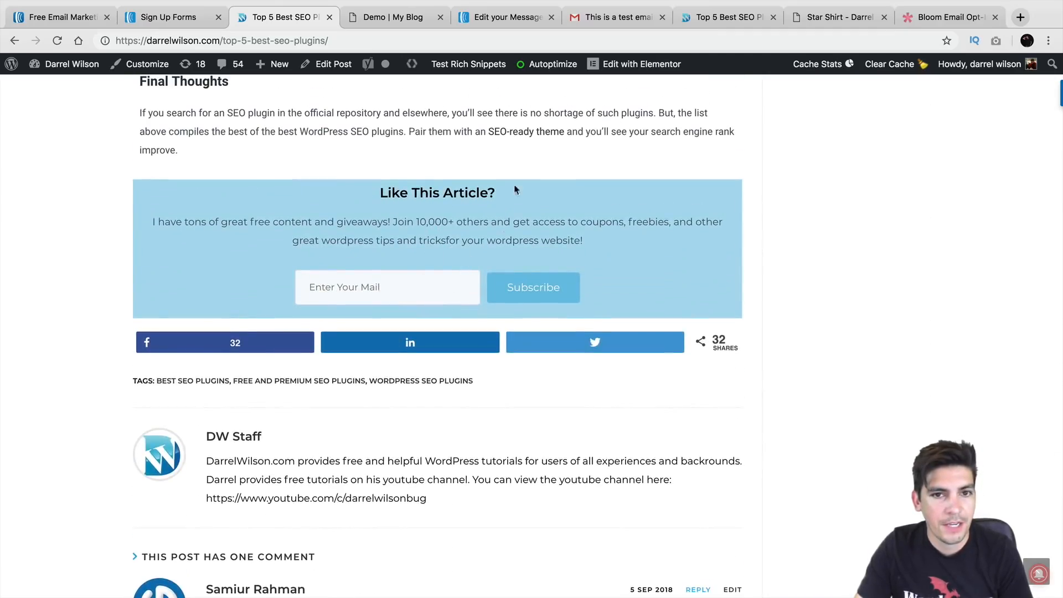
pyautogui.click(622, 71)
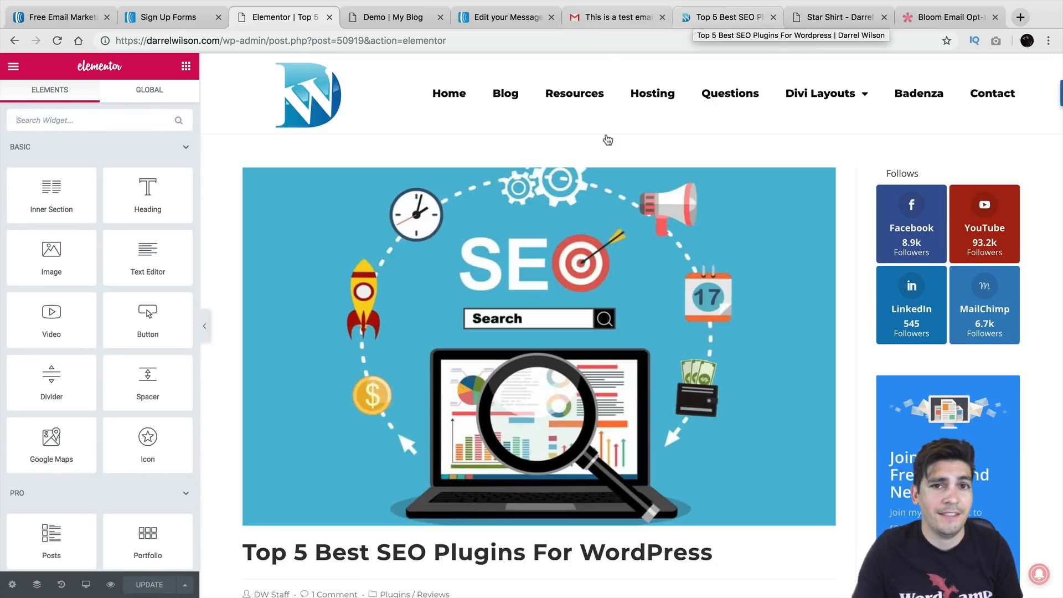
# Review the 'Like This Article?' signup box: its Subscribe widget, heading and section layout settings
pyautogui.scroll(-20, 606, 238)
pyautogui.scroll(-20, 606, 245)
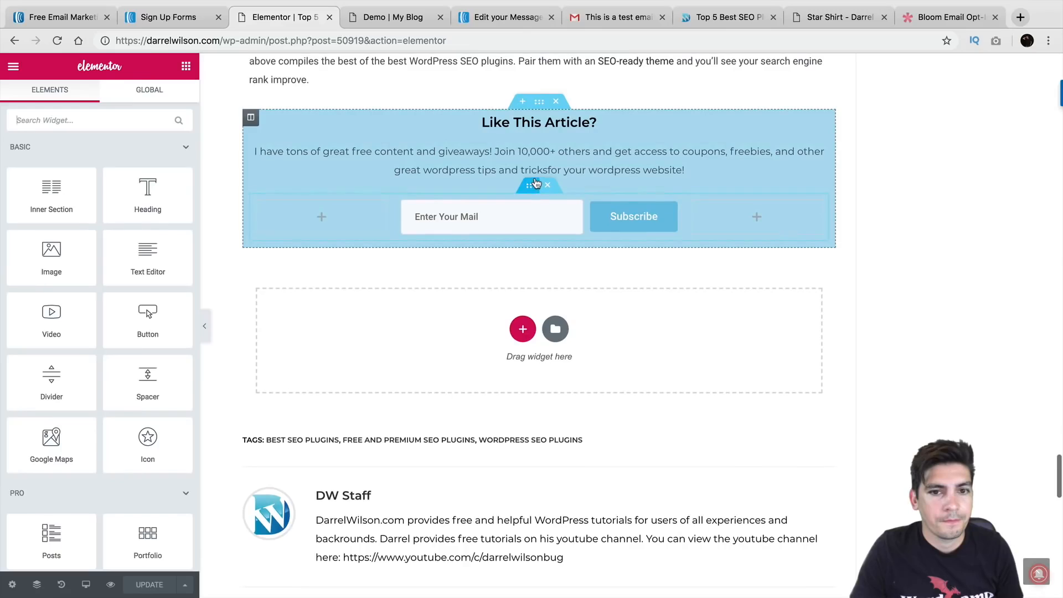
pyautogui.click(533, 204)
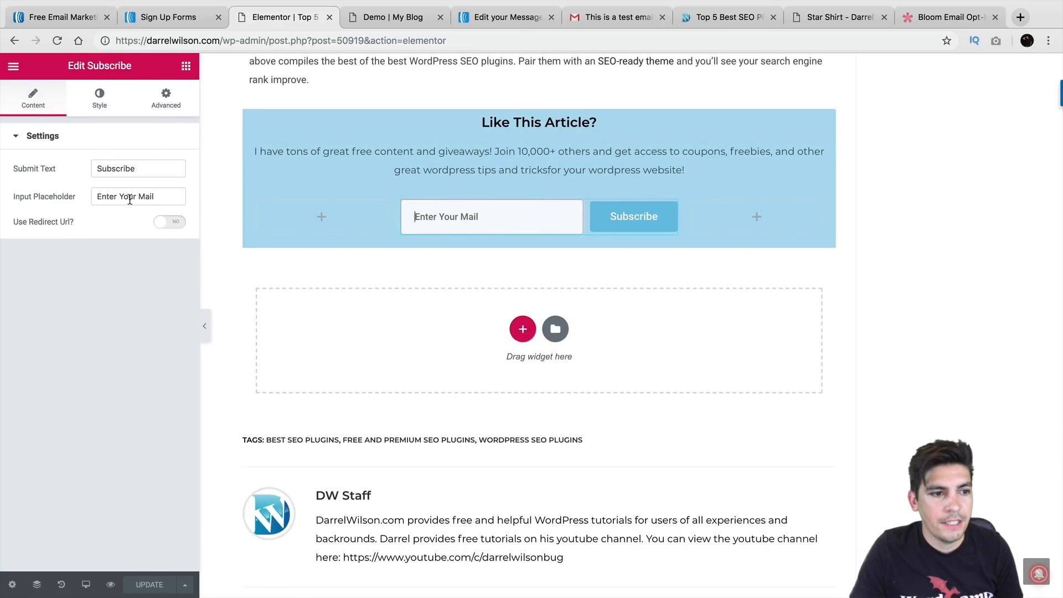
pyautogui.click(633, 216)
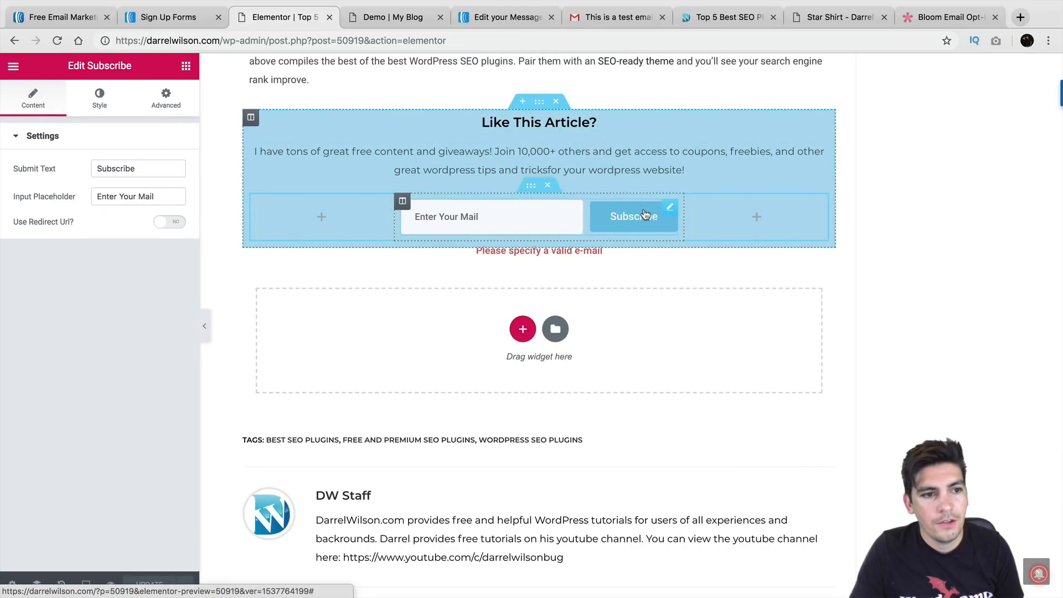
pyautogui.click(571, 123)
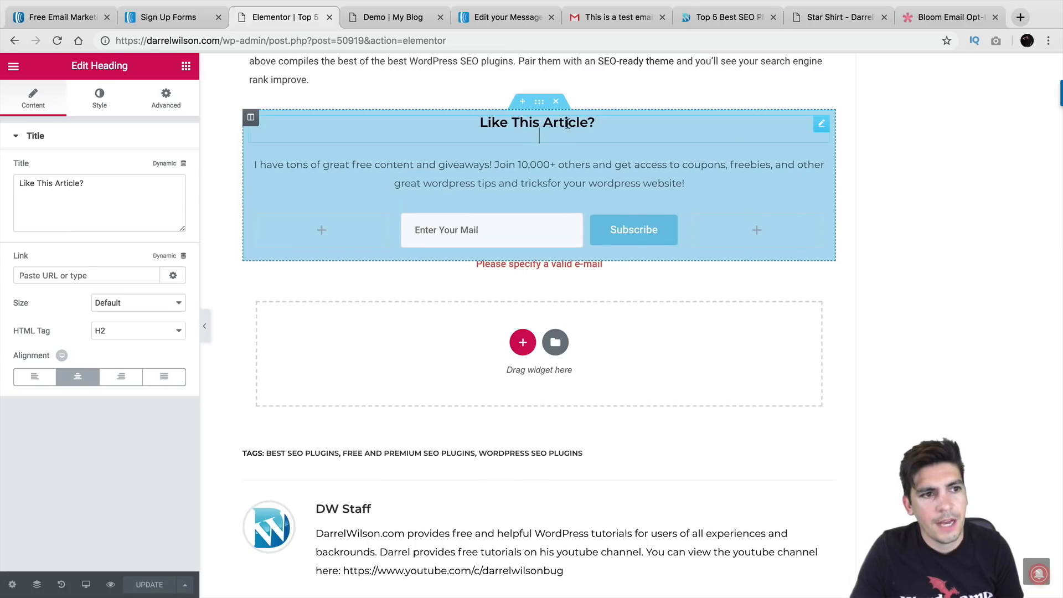
pyautogui.click(538, 104)
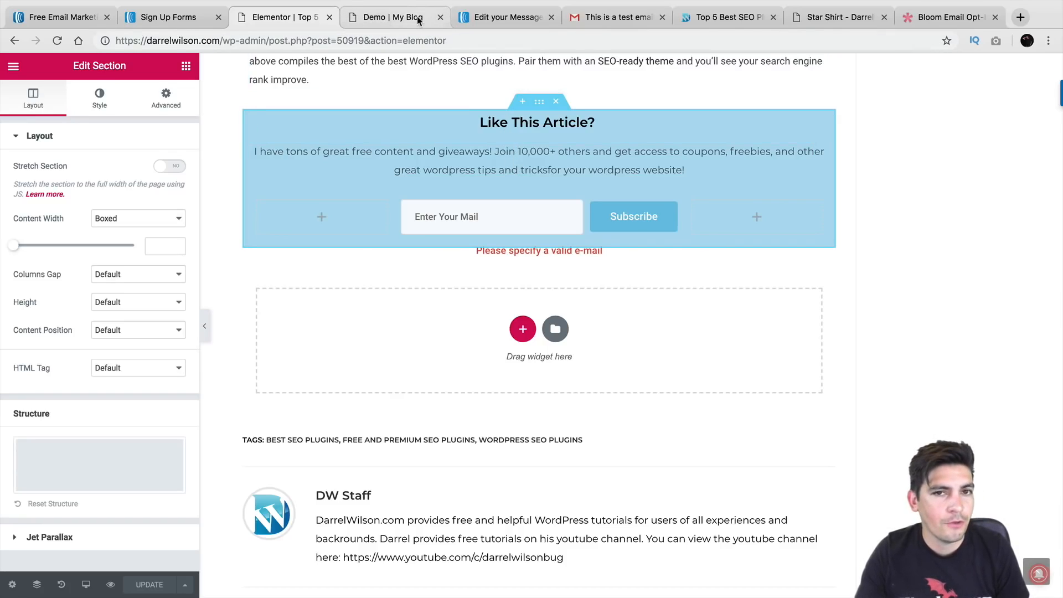
pyautogui.click(495, 20)
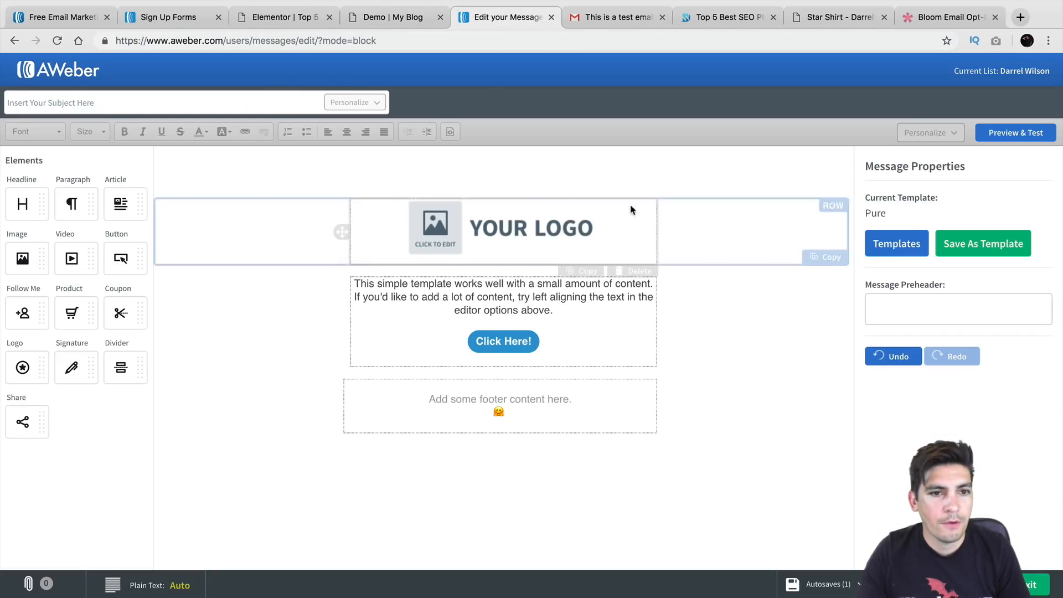
# From the AWeber overview, go to Sign Up Forms and create a new regular sign-up form
pyautogui.click(74, 71)
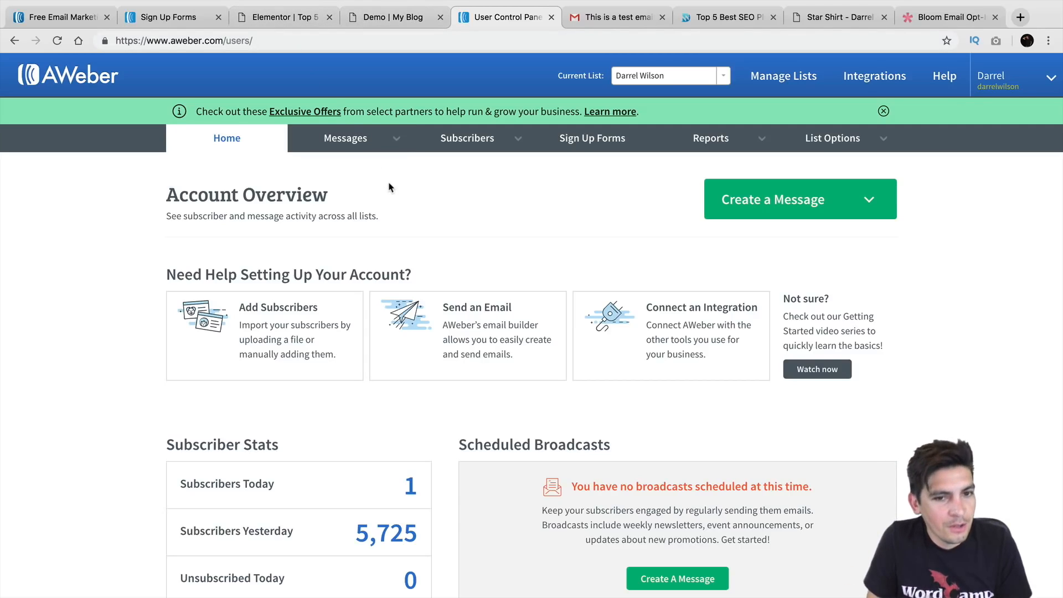
pyautogui.click(593, 141)
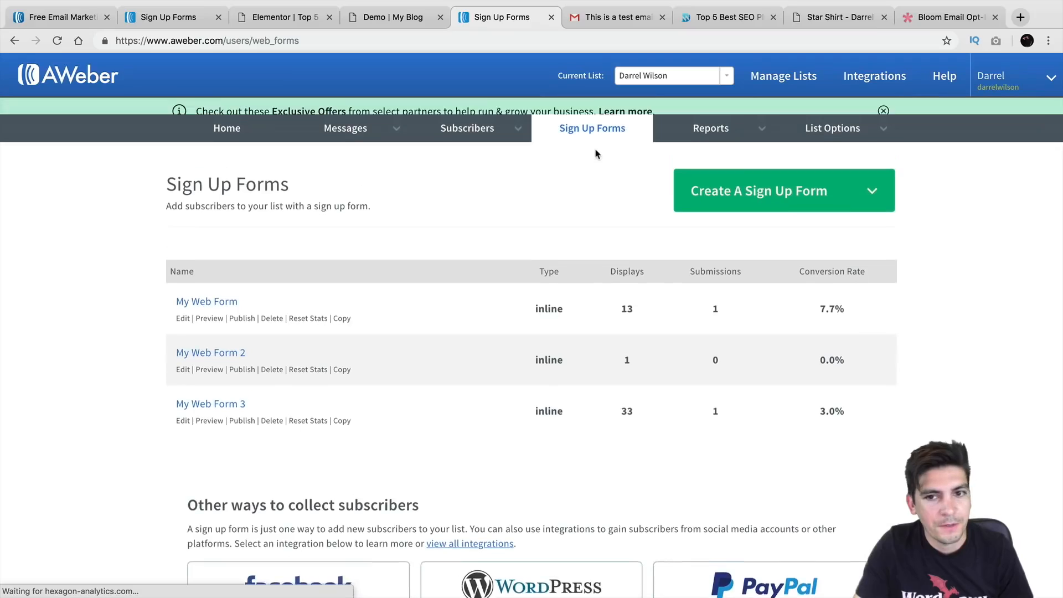
pyautogui.scroll(-1, 541, 271)
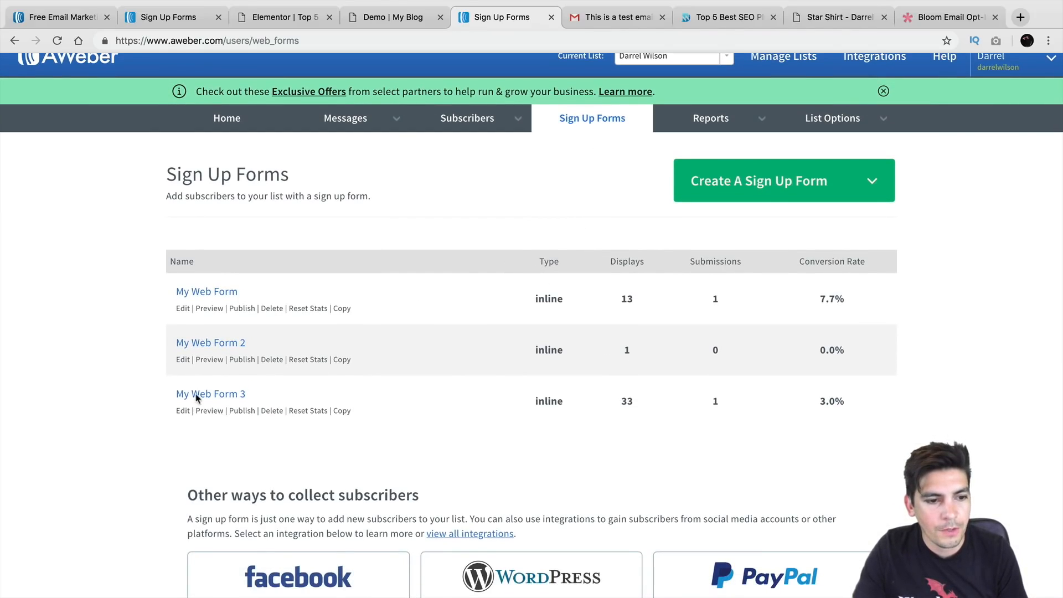
pyautogui.click(719, 182)
pyautogui.click(725, 215)
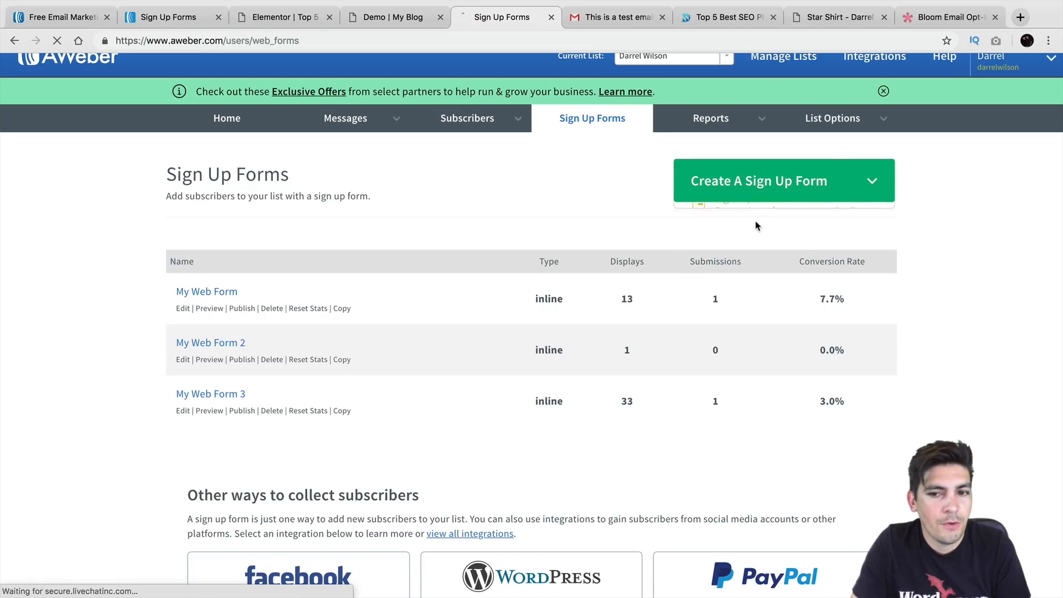
# Browse the form template sets, including saved templates and the popular templates
pyautogui.scroll(-2, 443, 238)
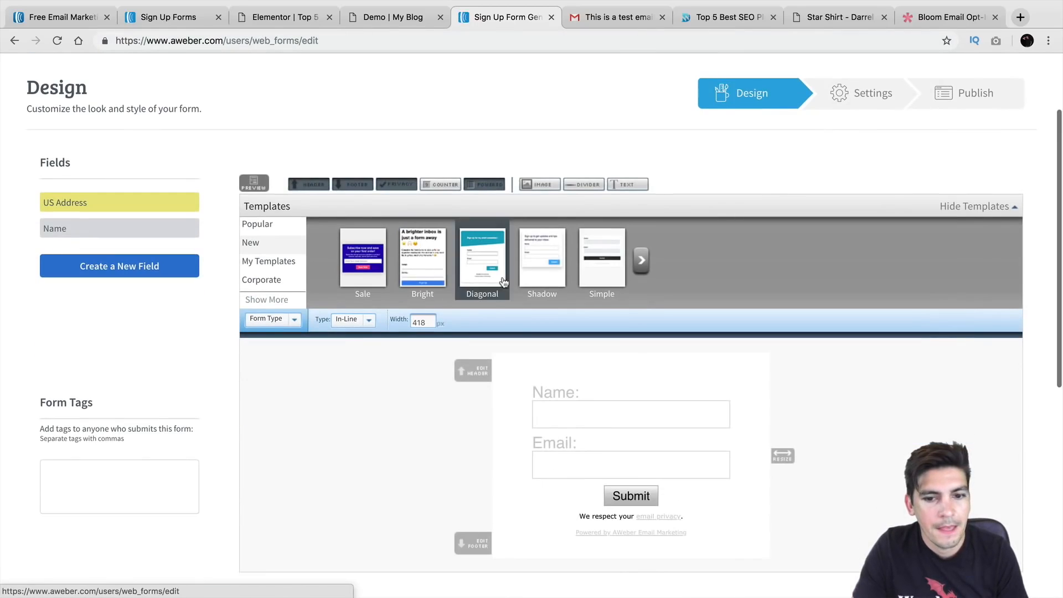
pyautogui.click(639, 262)
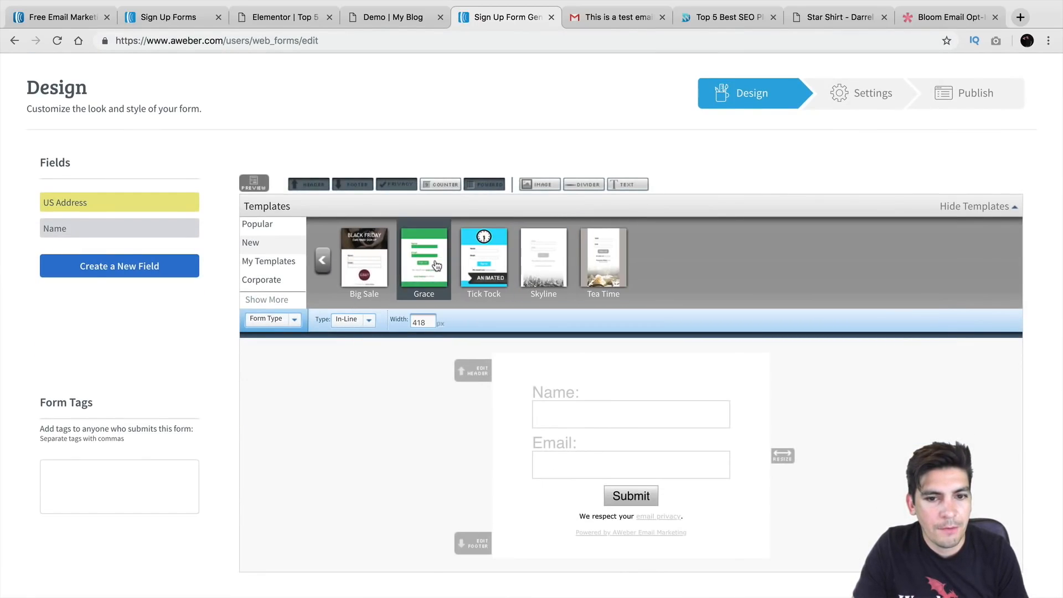
pyautogui.click(323, 261)
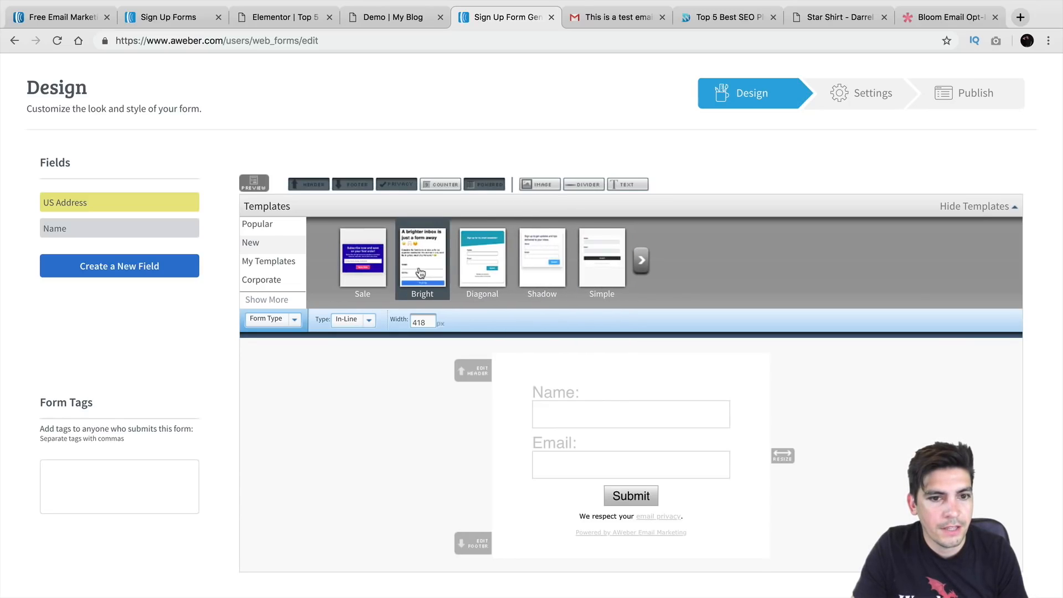
pyautogui.click(280, 261)
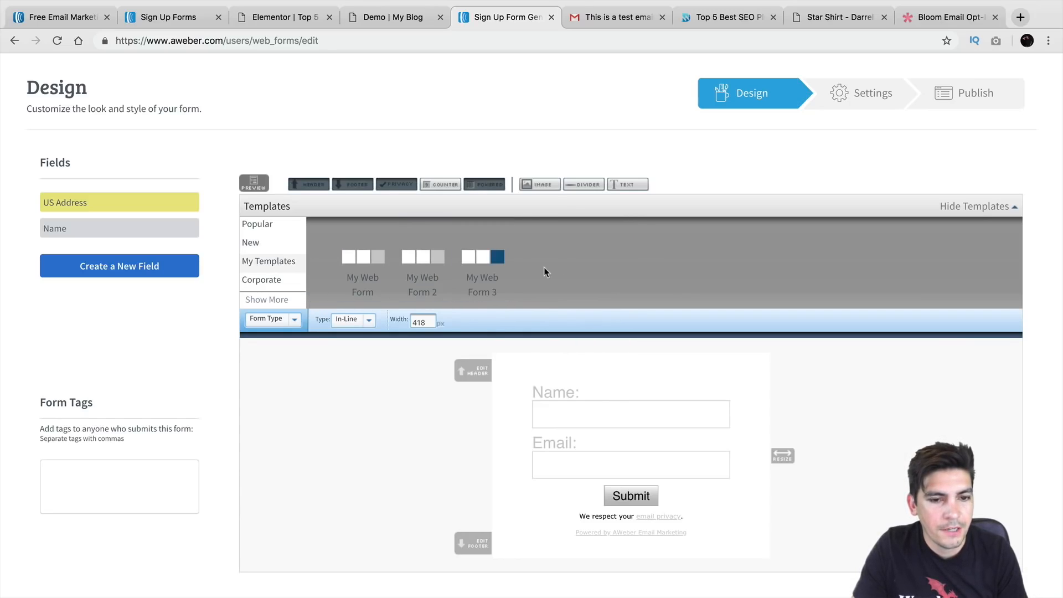
pyautogui.click(264, 227)
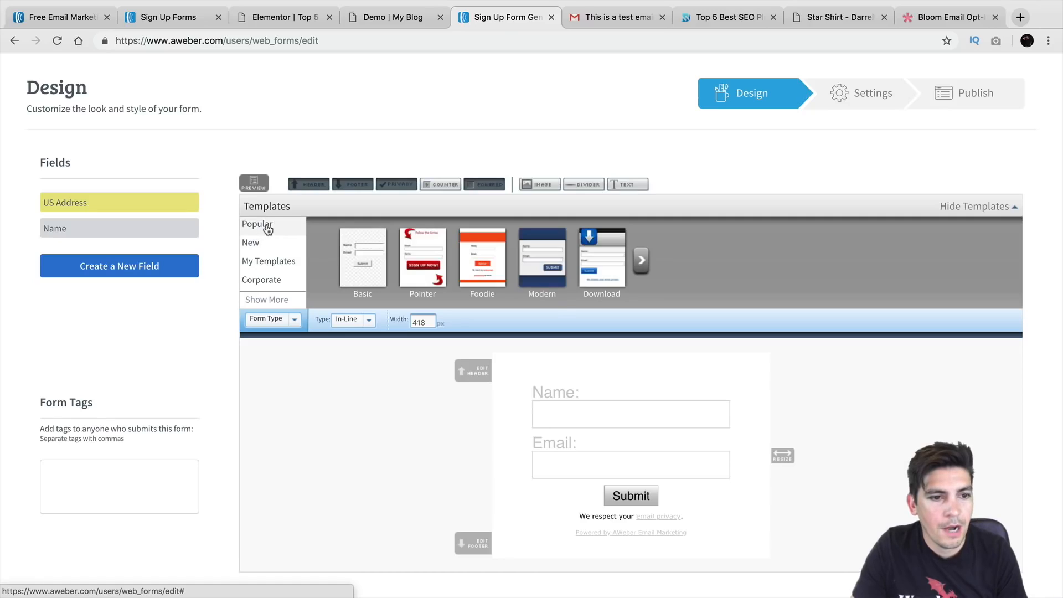
pyautogui.click(641, 260)
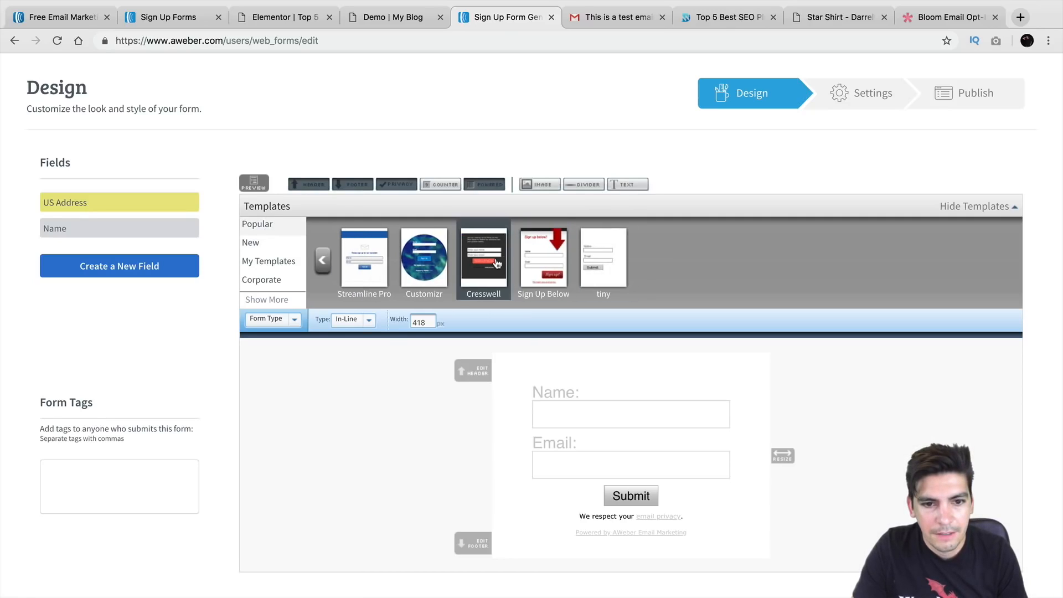
# Preview the Cresswell, Sign Up Below, tiny and Customizr templates, settling on Customizr's colour options
pyautogui.click(496, 264)
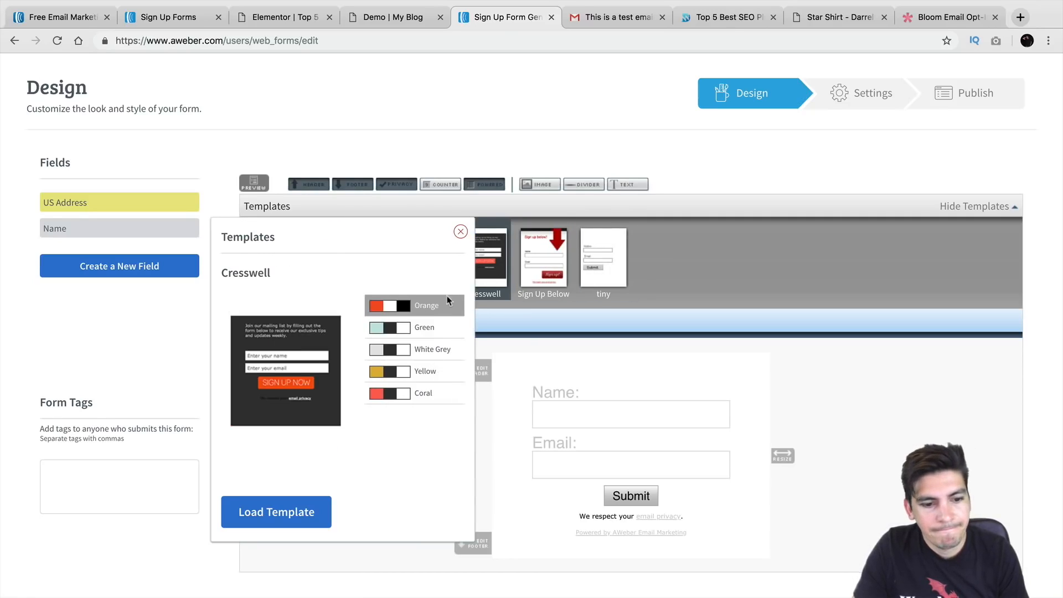
pyautogui.click(540, 258)
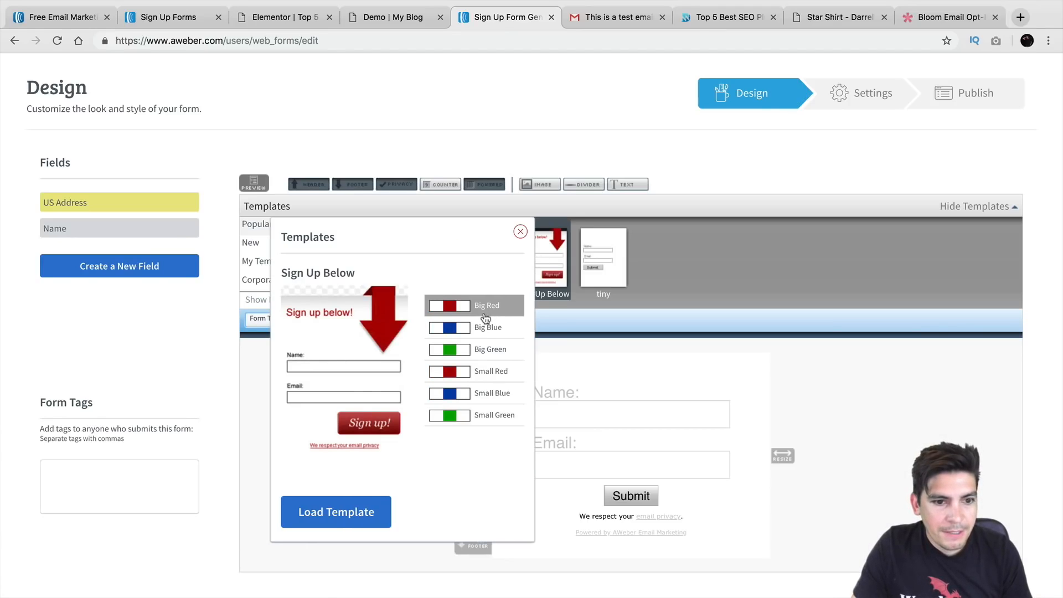
pyautogui.click(596, 252)
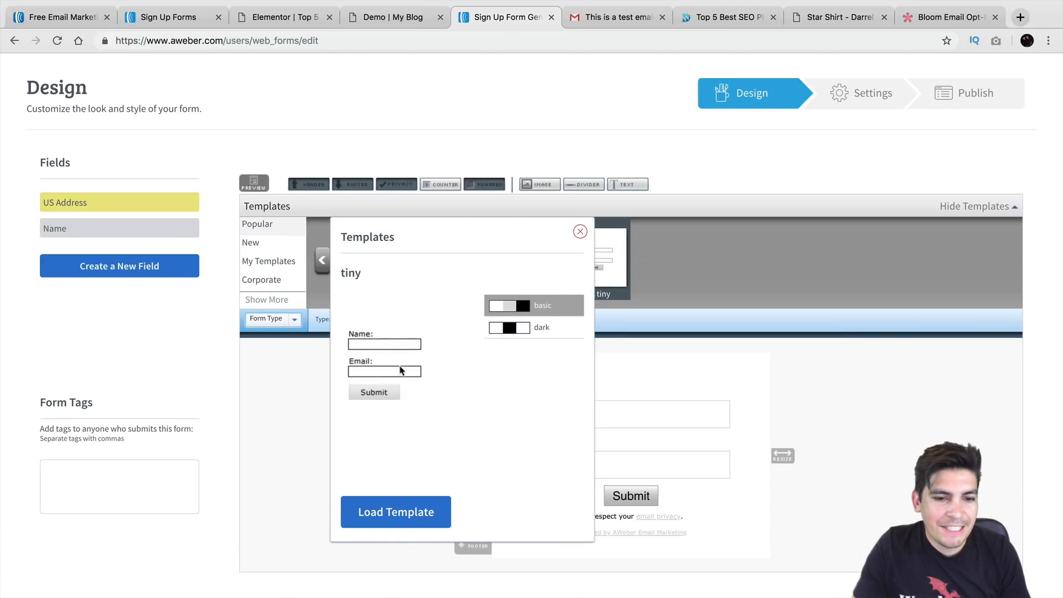
pyautogui.click(580, 231)
pyautogui.click(419, 247)
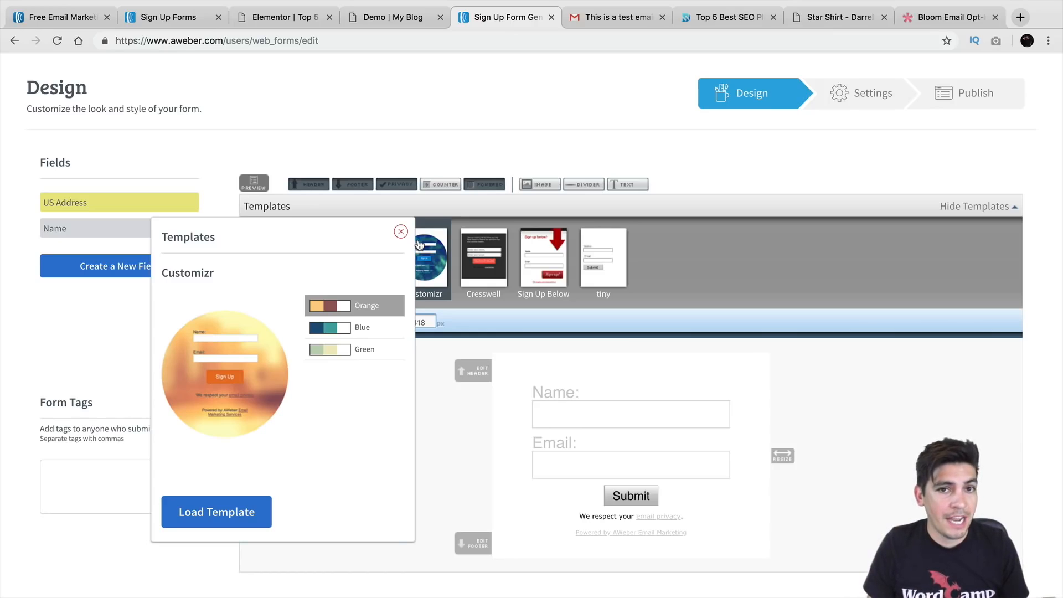
pyautogui.click(910, 18)
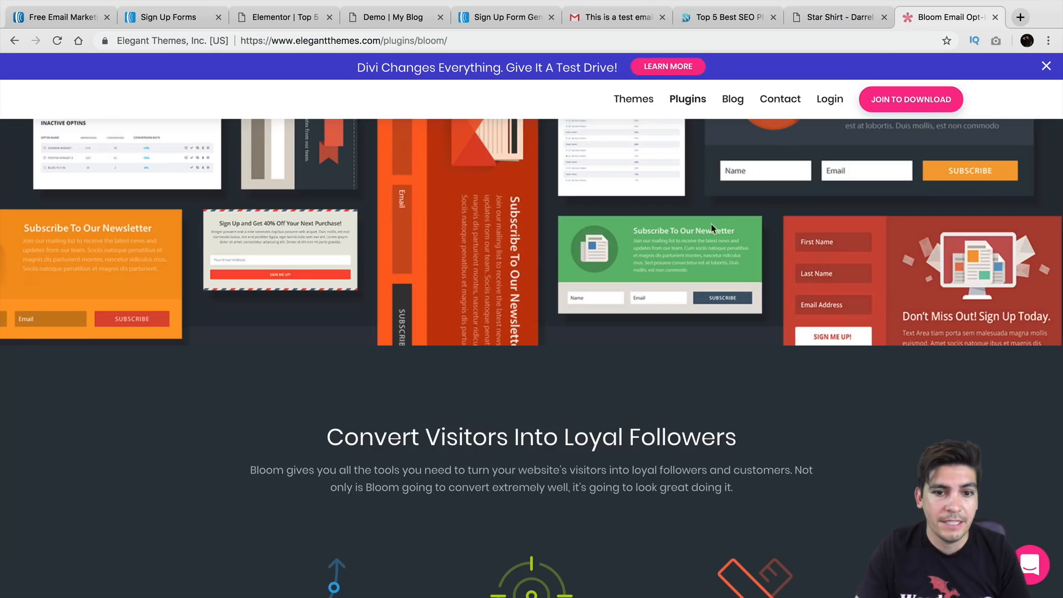
pyautogui.scroll(6, 718, 210)
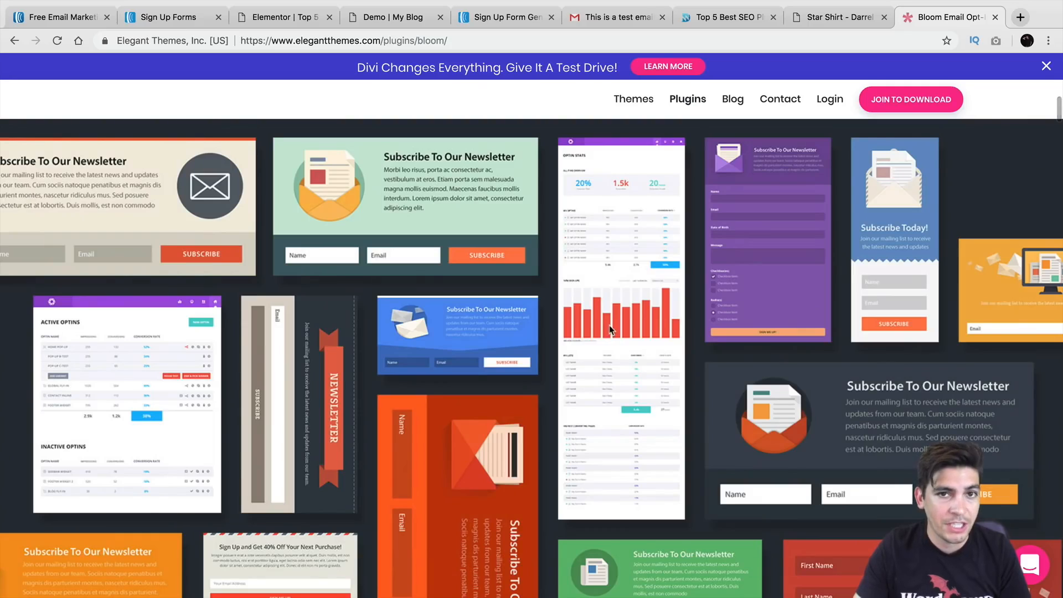
pyautogui.click(502, 17)
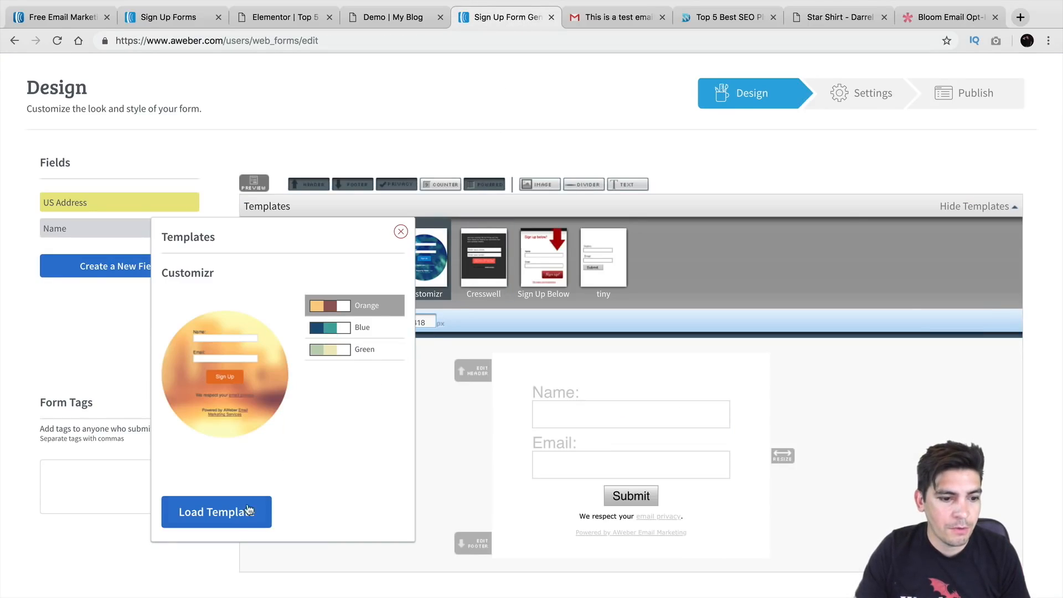
pyautogui.click(229, 517)
pyautogui.scroll(-2, 465, 454)
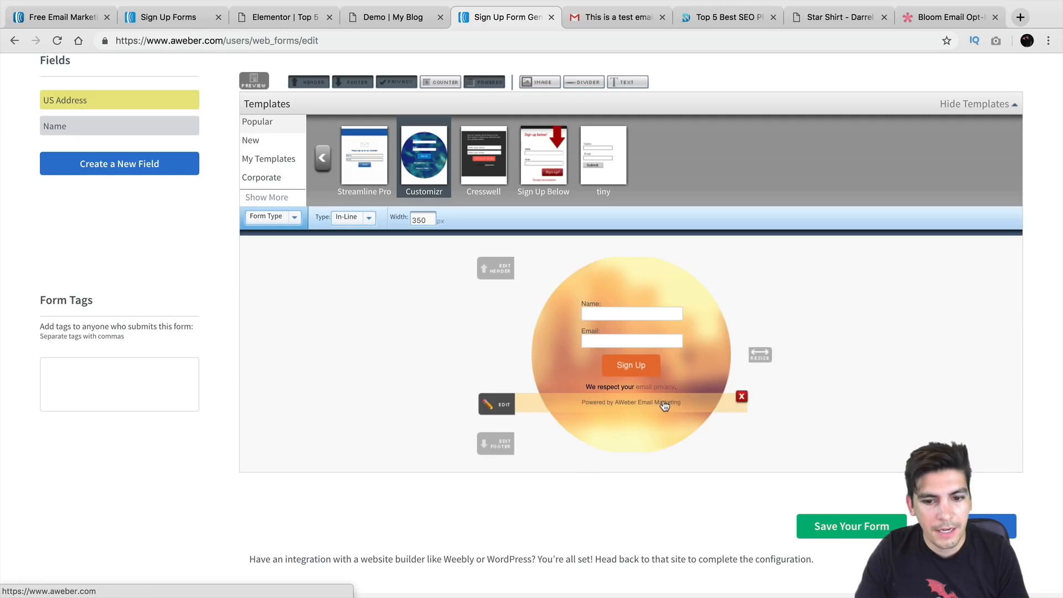
pyautogui.click(510, 407)
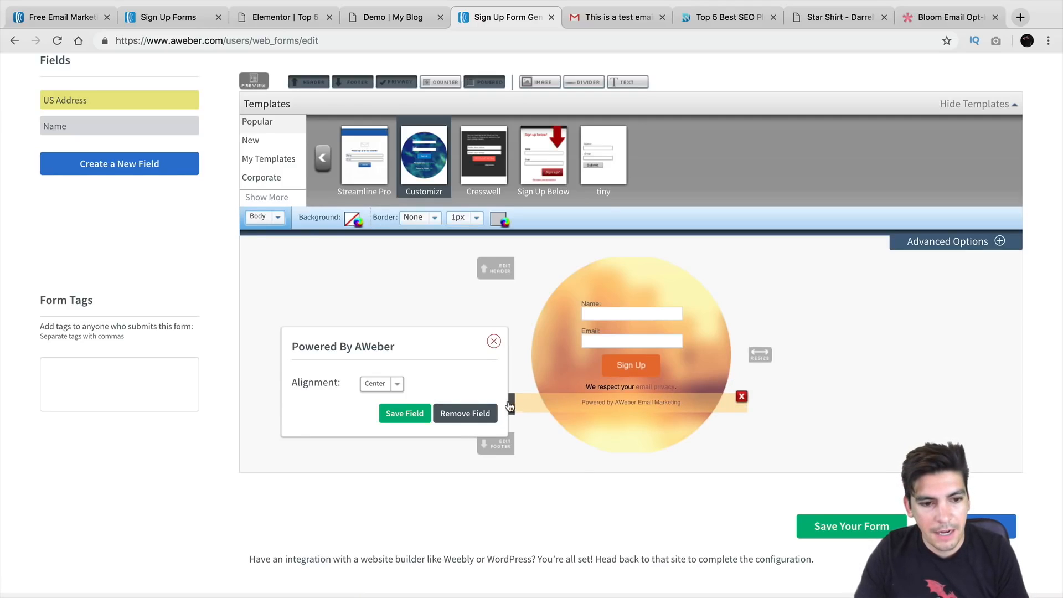
pyautogui.click(397, 383)
pyautogui.click(388, 383)
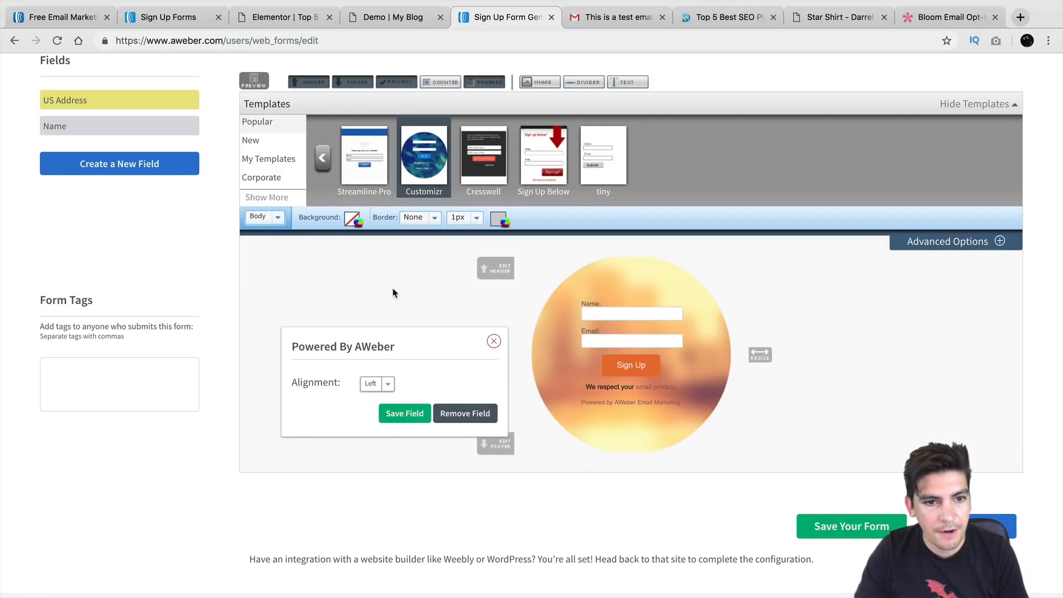
pyautogui.scroll(1, 394, 292)
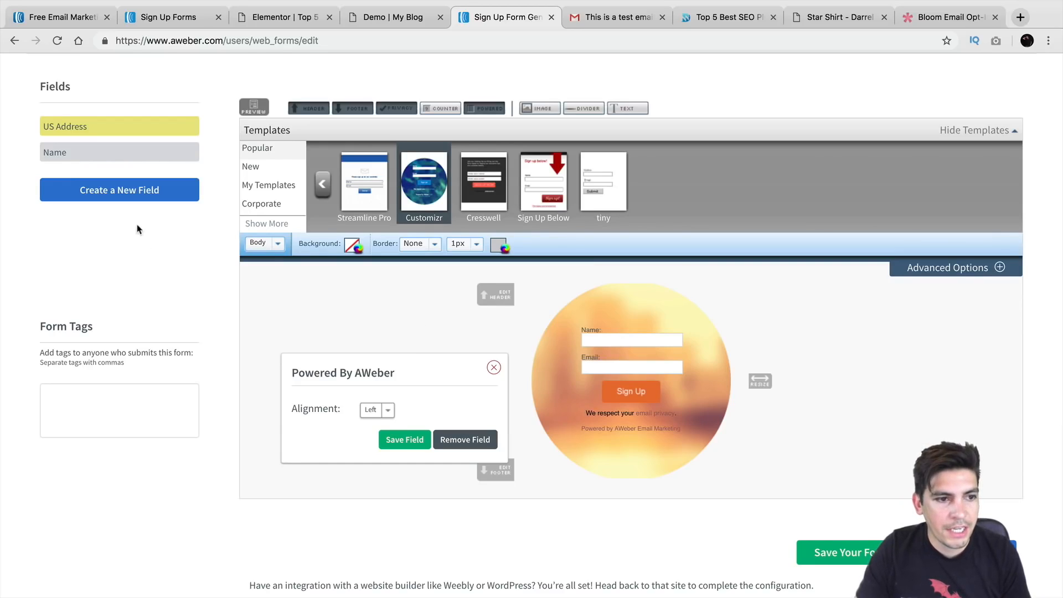
pyautogui.click(145, 190)
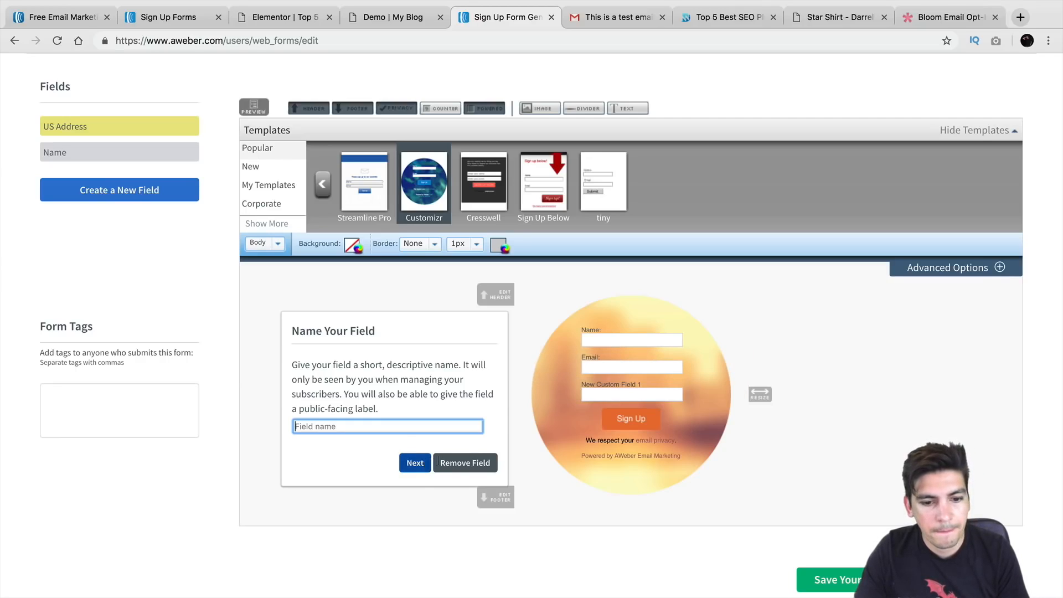
pyautogui.click(745, 387)
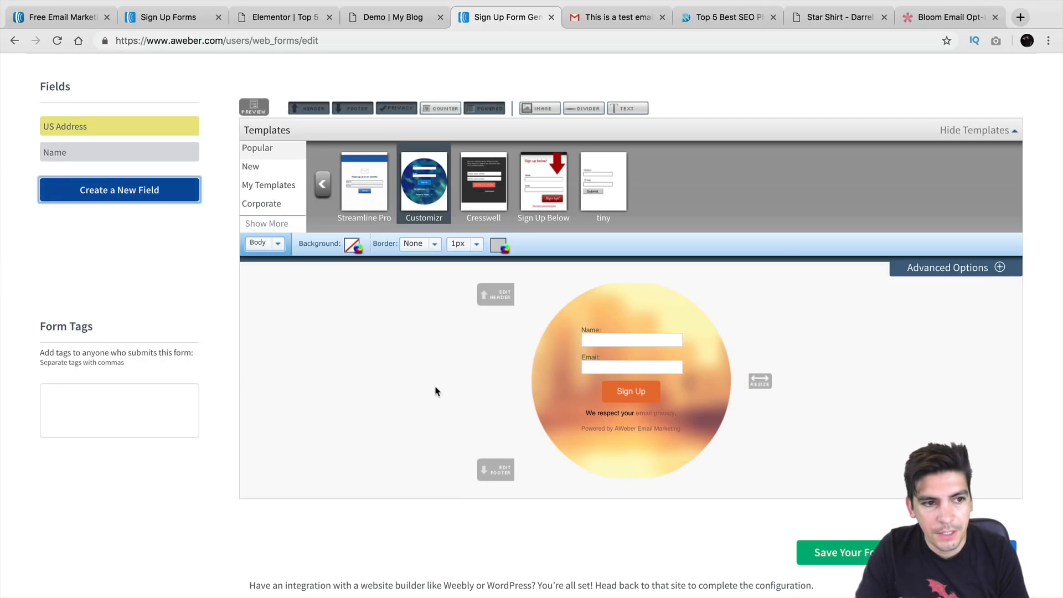
pyautogui.click(174, 191)
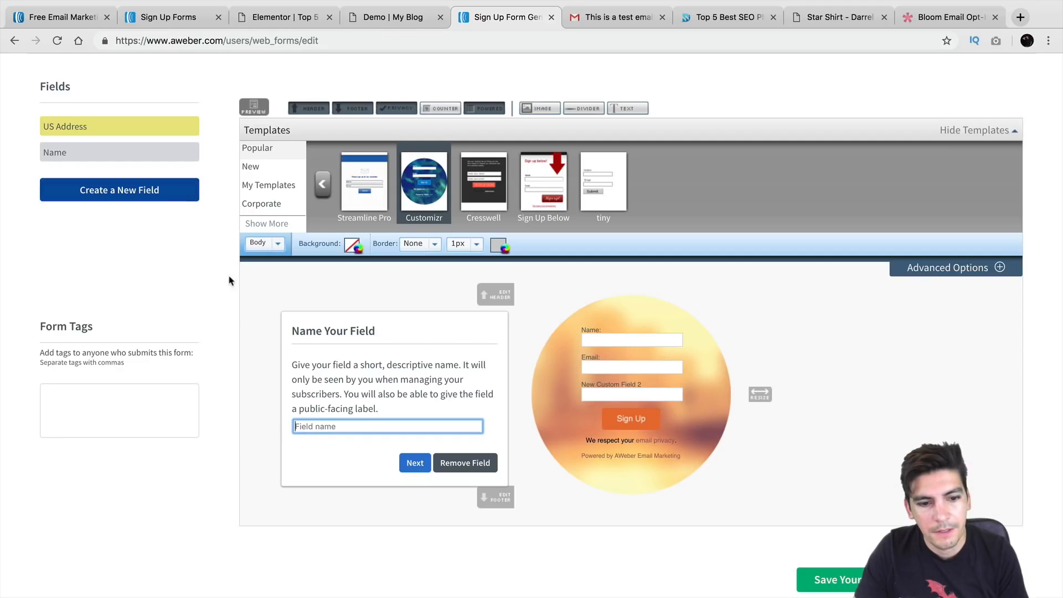
pyautogui.click(486, 463)
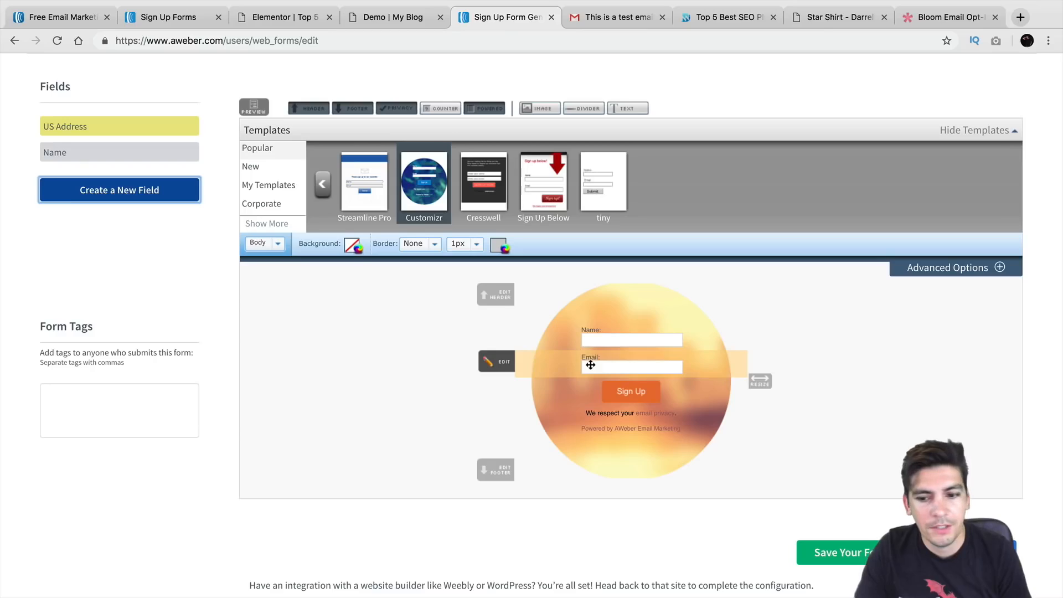
pyautogui.click(540, 108)
# Place the site logo from the Image Gallery above the Name field and save the design
pyautogui.click(423, 340)
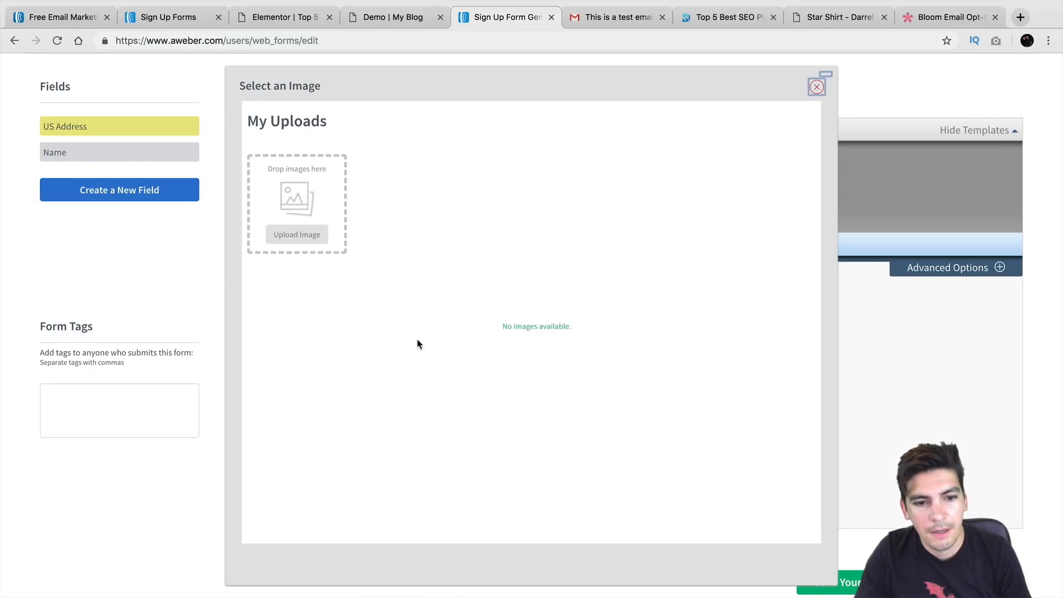
pyautogui.click(407, 205)
pyautogui.moveTo(658, 457); pyautogui.dragTo(643, 318)
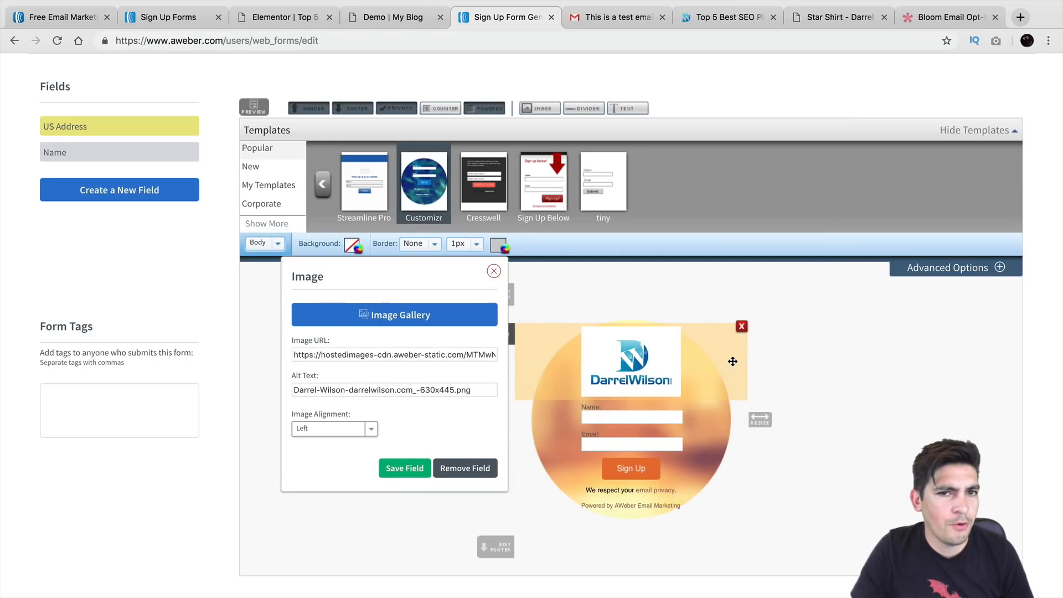
pyautogui.click(405, 468)
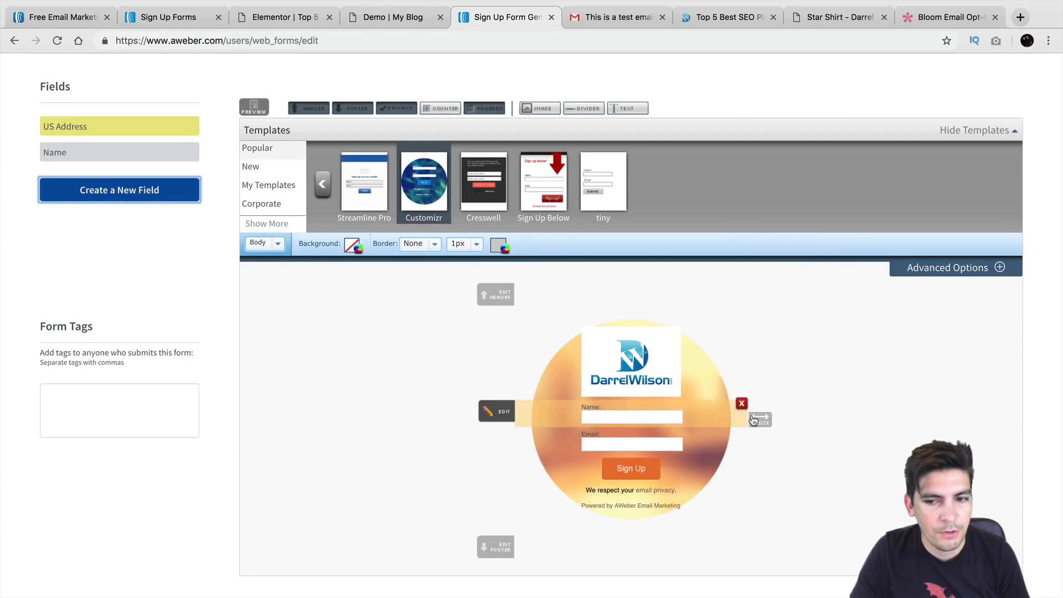
pyautogui.scroll(-3, 764, 418)
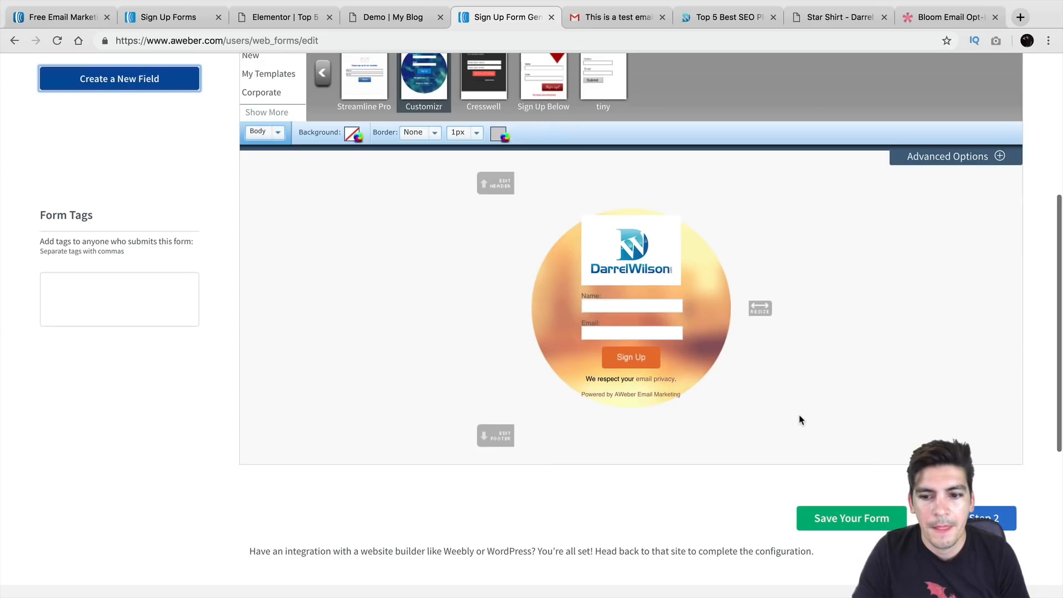
pyautogui.click(868, 519)
pyautogui.scroll(-2, 464, 448)
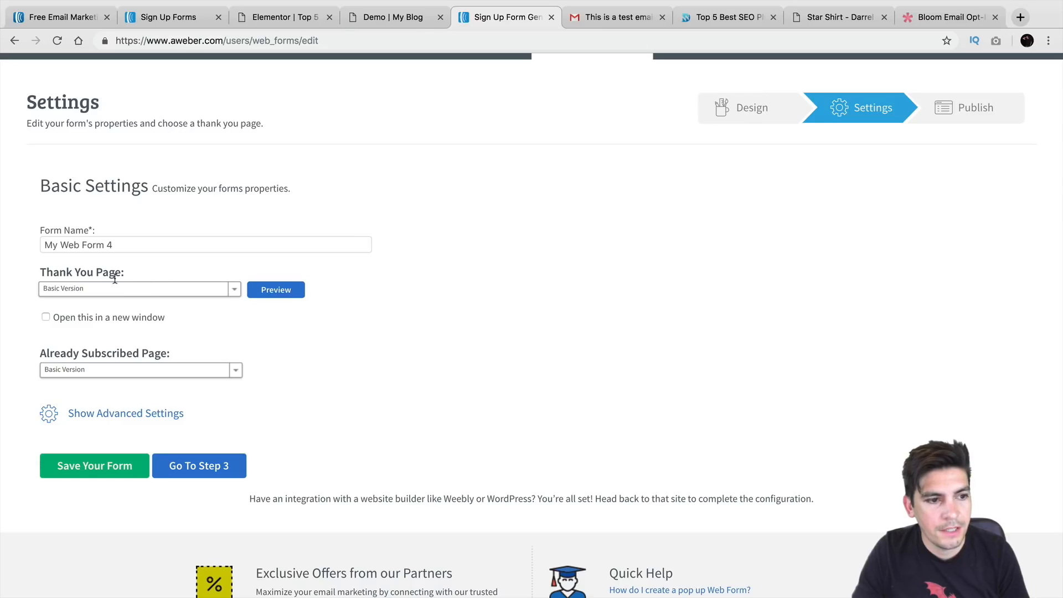
# Rename the form after the site owner and look over the thank-you page choices
pyautogui.tripleClick(126, 244)
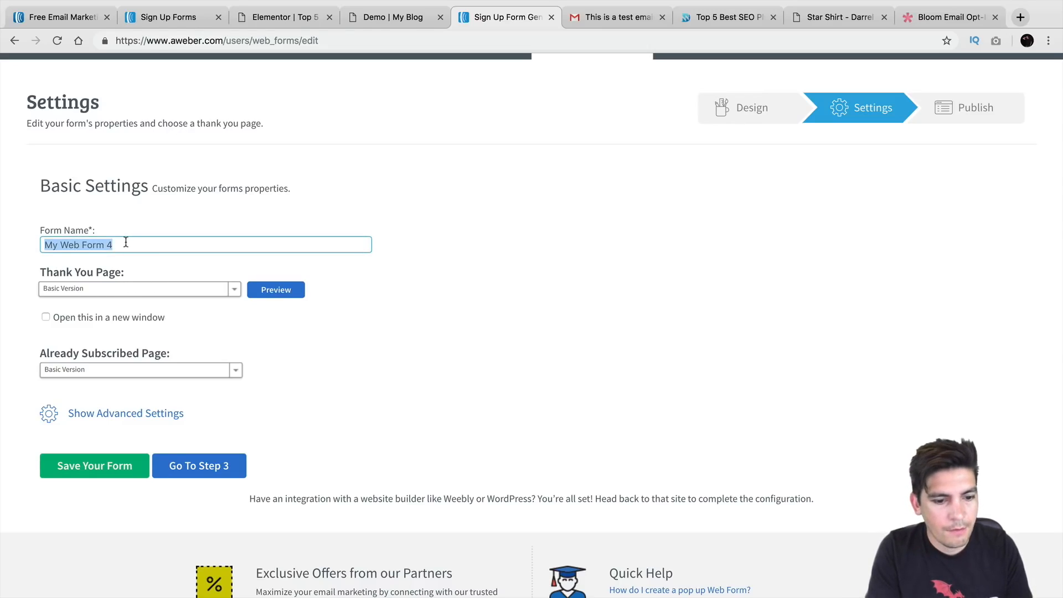
pyautogui.write('Form For Darrel Wilson')
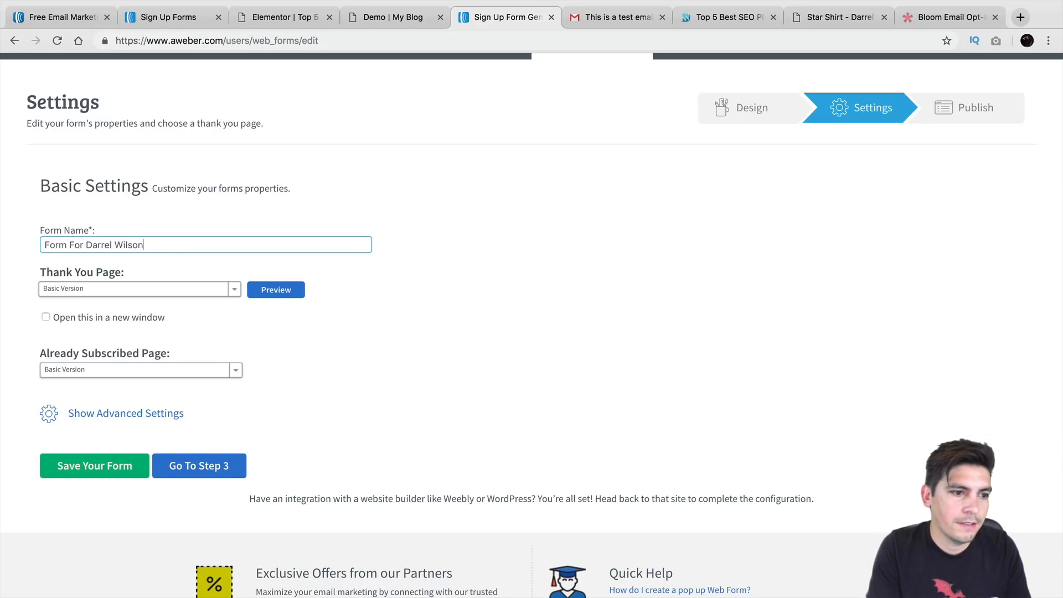
pyautogui.click(130, 290)
pyautogui.click(286, 279)
pyautogui.click(219, 288)
pyautogui.click(280, 289)
# Preview the thank-you page, then continue to the Publish step
pyautogui.click(280, 289)
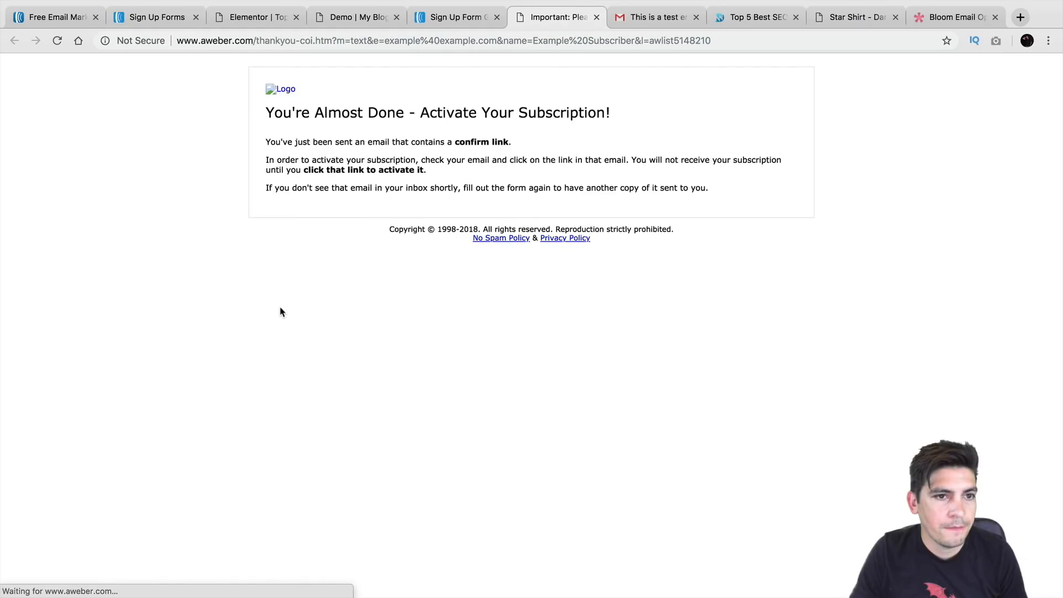
pyautogui.click(467, 19)
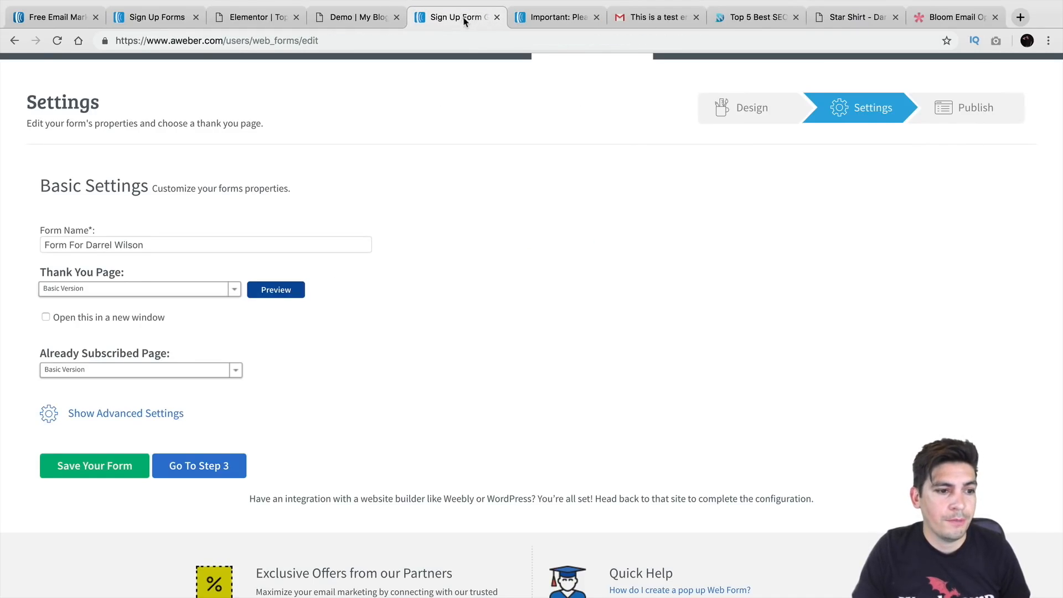
pyautogui.click(217, 467)
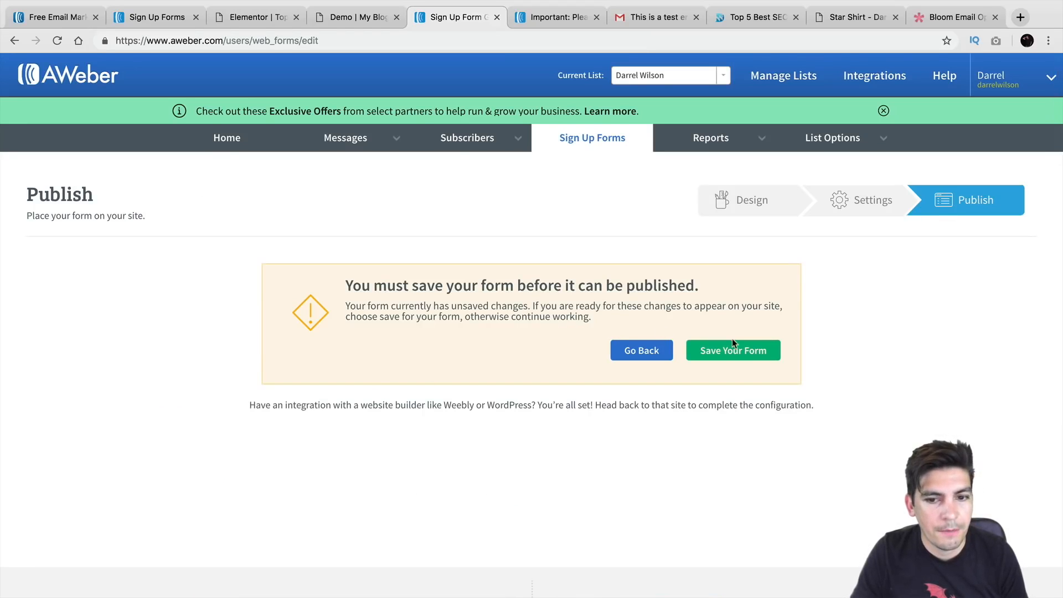
# Save the form and choose 'I Will Install My Form'
pyautogui.click(743, 347)
pyautogui.scroll(-3, 427, 339)
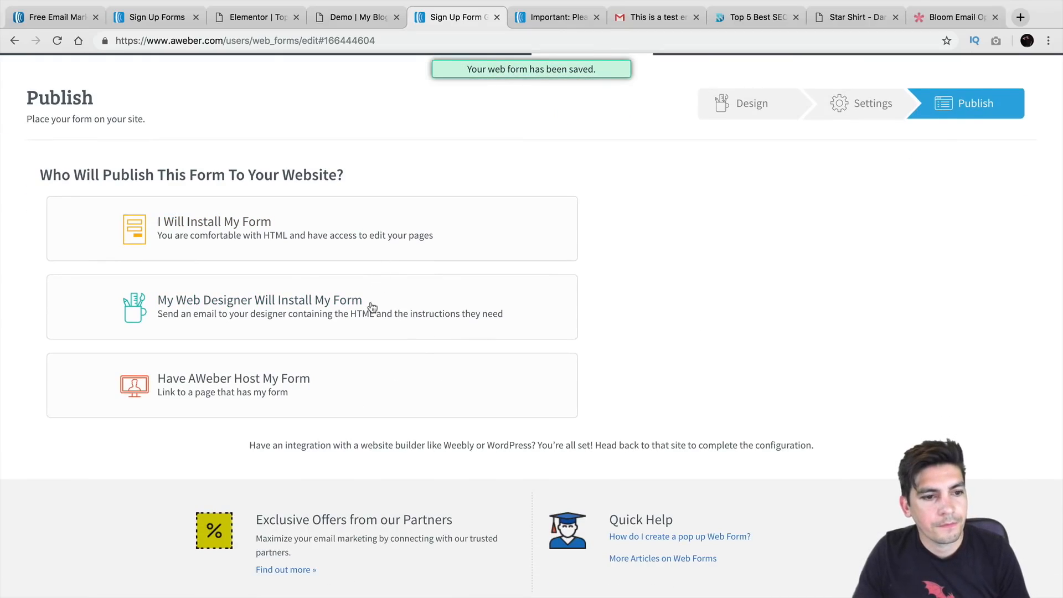
pyautogui.click(370, 233)
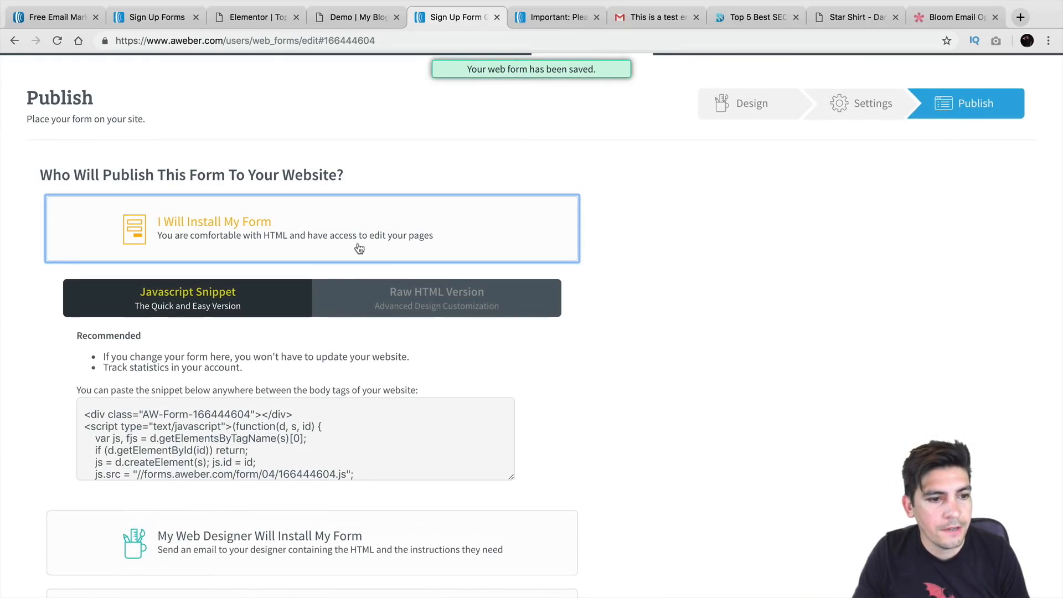
pyautogui.scroll(-2, 309, 331)
pyautogui.scroll(-3, 341, 372)
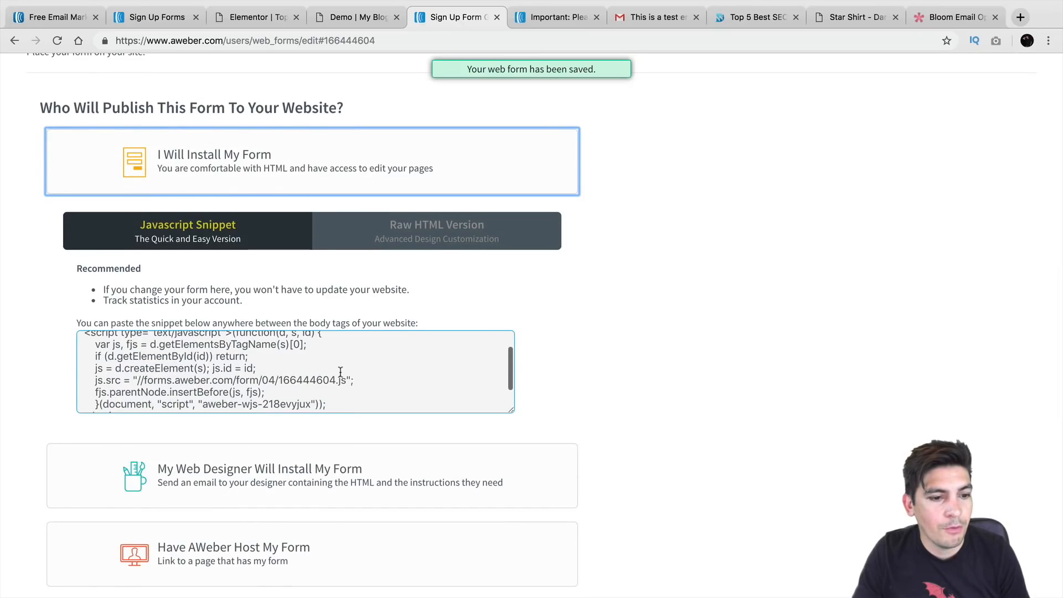
# Select the entire JavaScript embed snippet and copy it
pyautogui.click(145, 405)
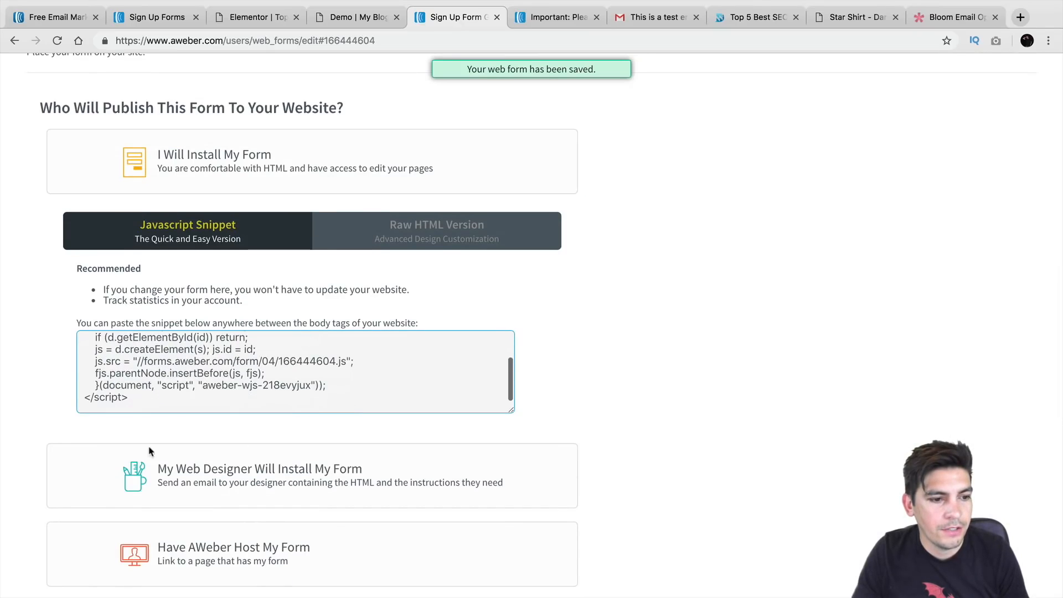
pyautogui.tripleClick(149, 397)
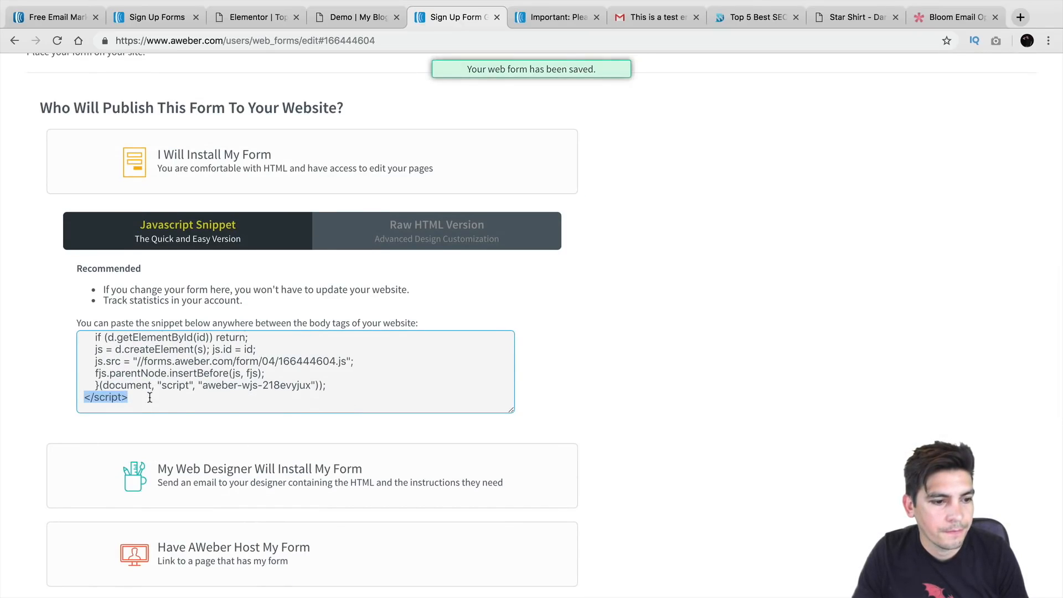
pyautogui.click(128, 378)
pyautogui.click(127, 380)
pyautogui.rightClick(142, 372)
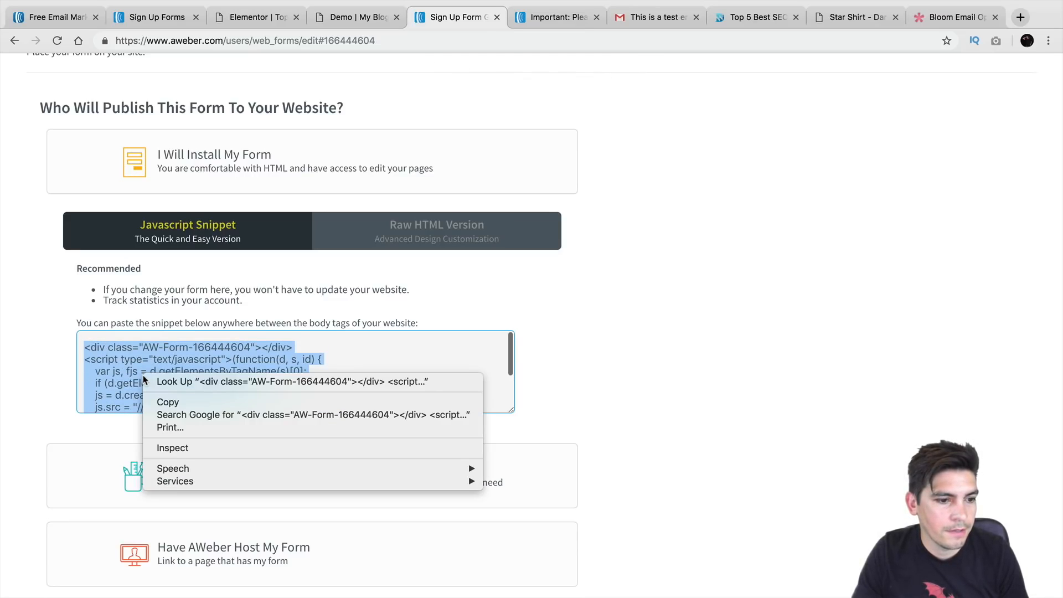
pyautogui.click(172, 396)
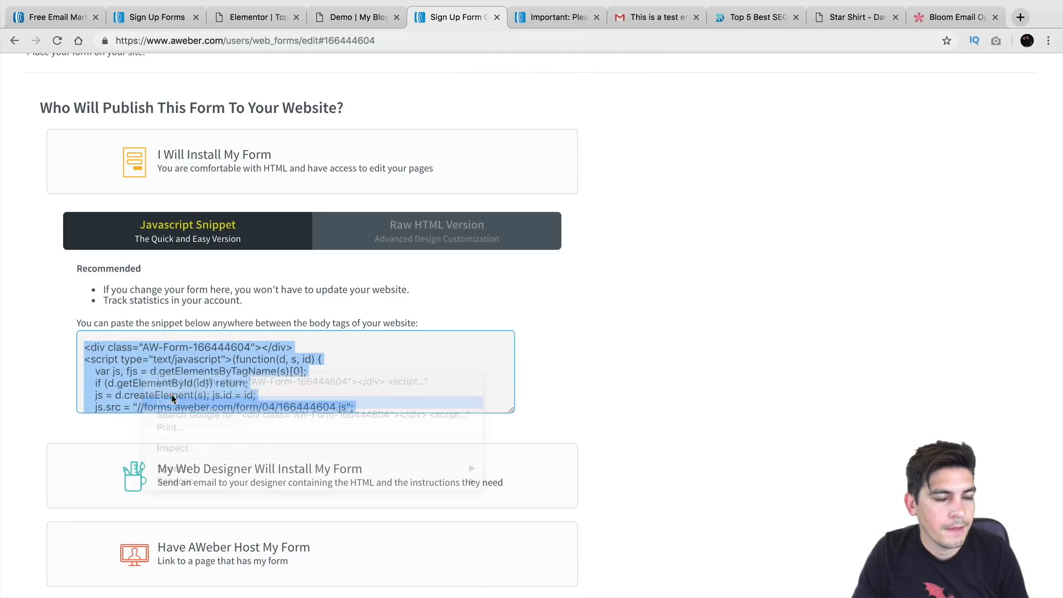
pyautogui.click(248, 18)
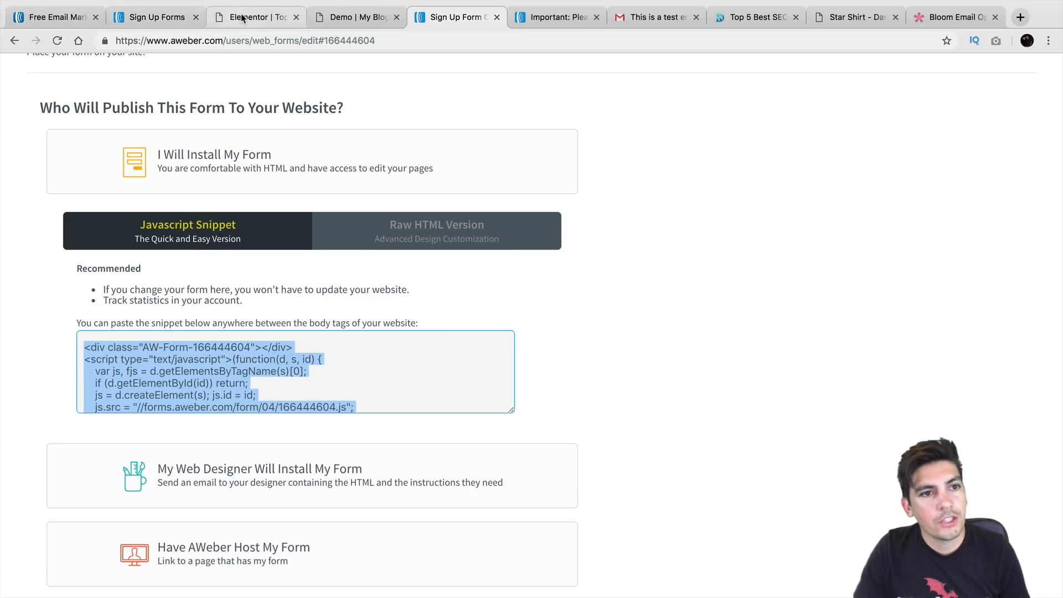
# Add a Text Editor widget below the subscribe box and replace its placeholder with the AWeber embed code
pyautogui.scroll(-3, 360, 294)
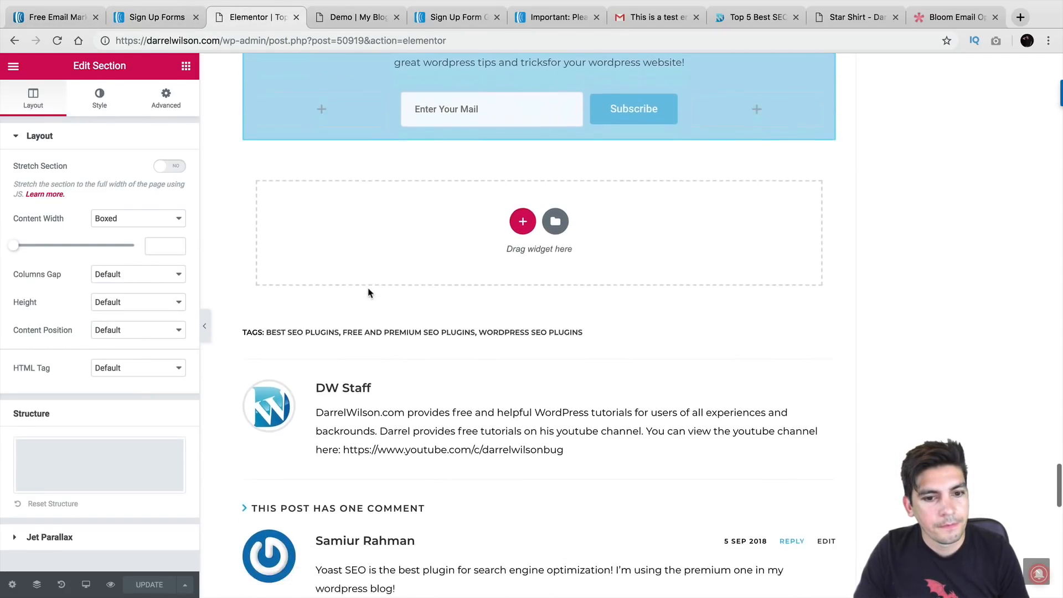
pyautogui.click(186, 67)
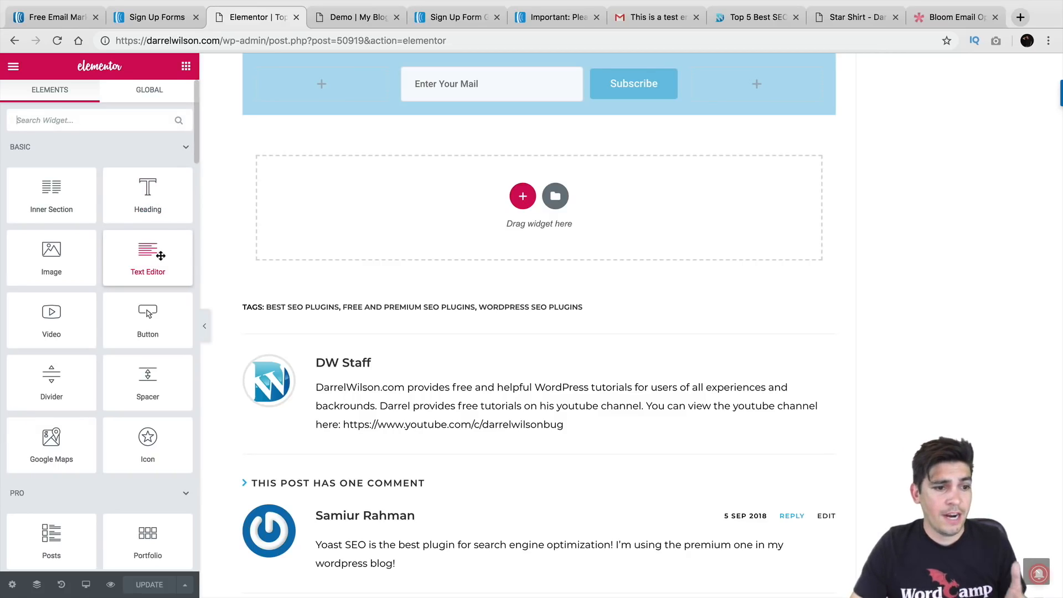
pyautogui.moveTo(160, 256); pyautogui.dragTo(515, 233)
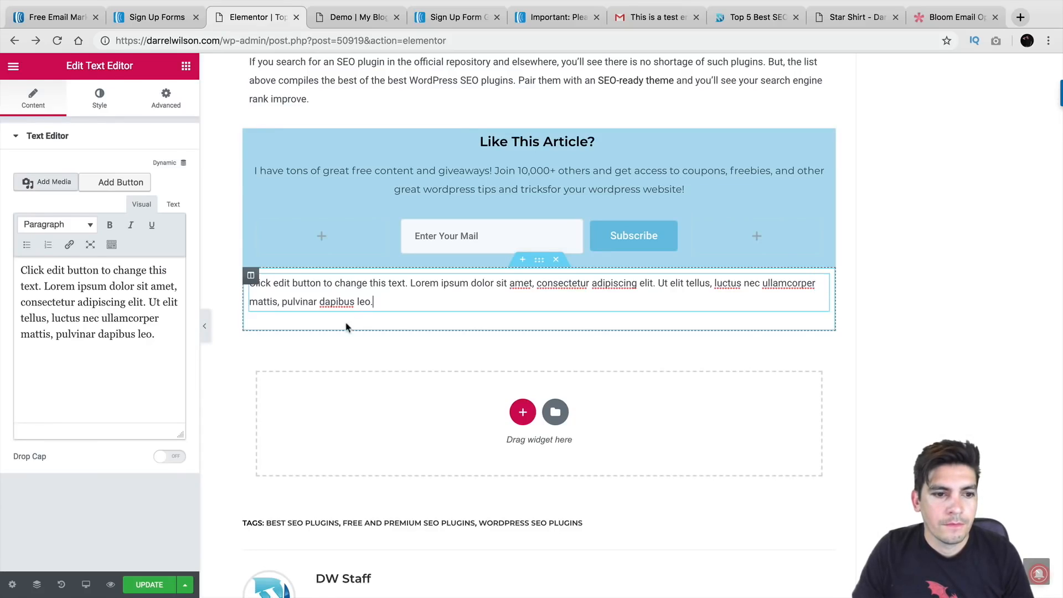
pyautogui.click(174, 206)
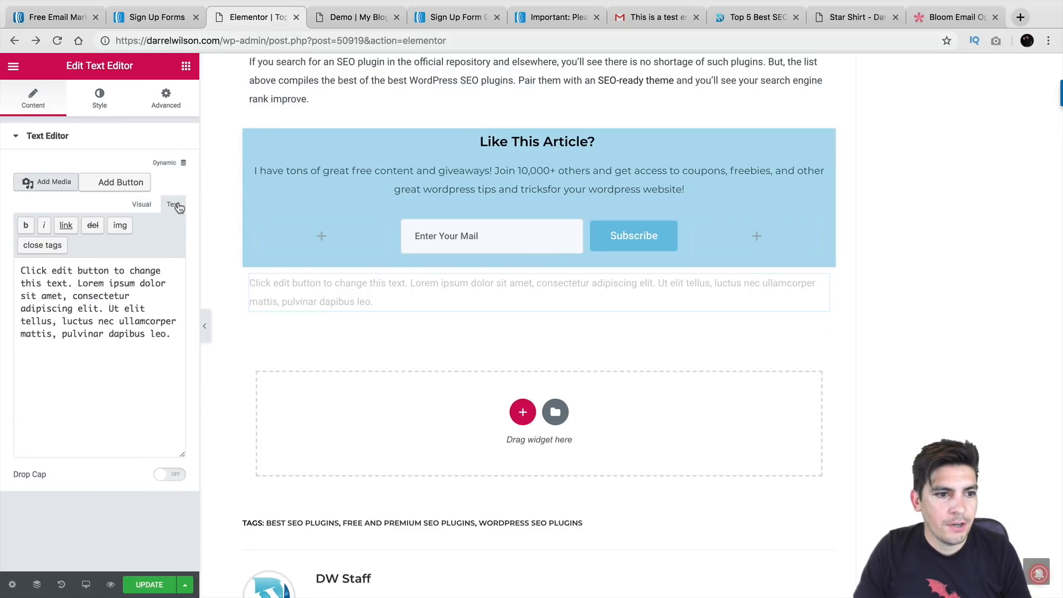
pyautogui.moveTo(172, 335); pyautogui.dragTo(18, 247)
pyautogui.rightClick(55, 293)
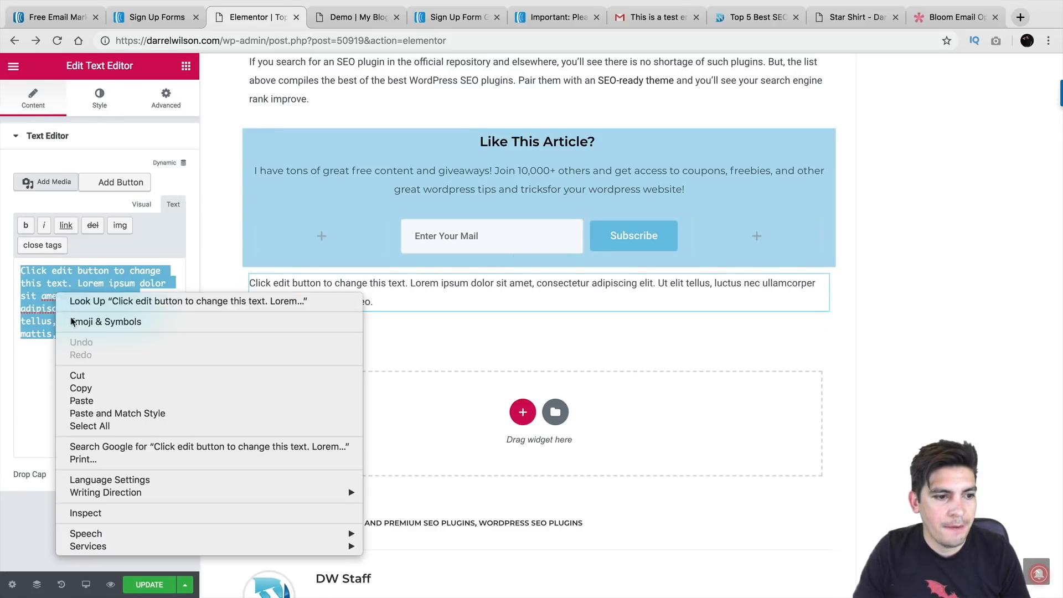
pyautogui.click(90, 403)
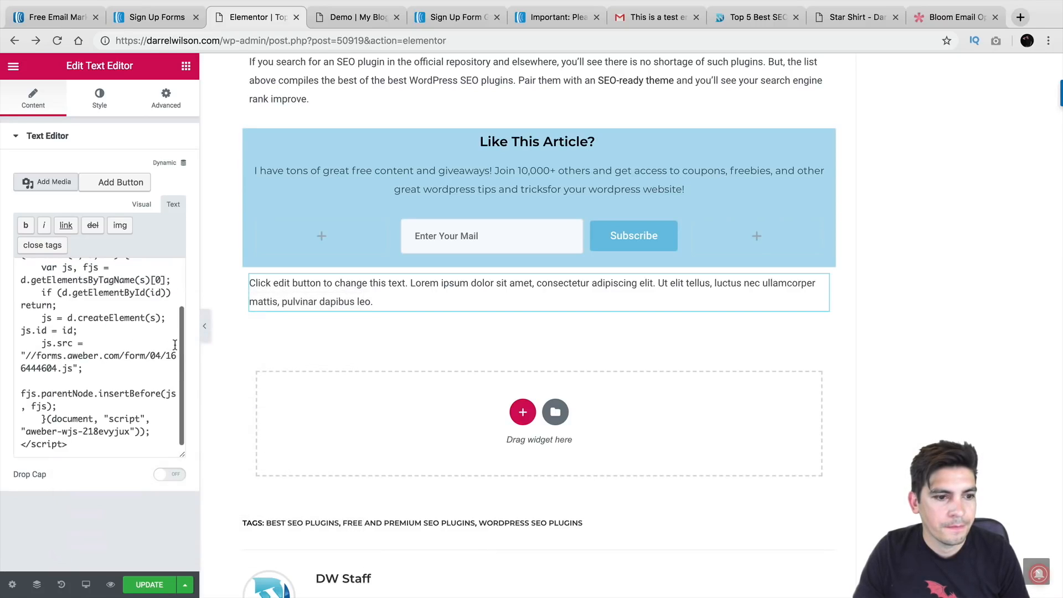
# Toggle the Text Editor between Visual and Text views to check the rendered AWeber form
pyautogui.scroll(3, 180, 340)
pyautogui.click(141, 204)
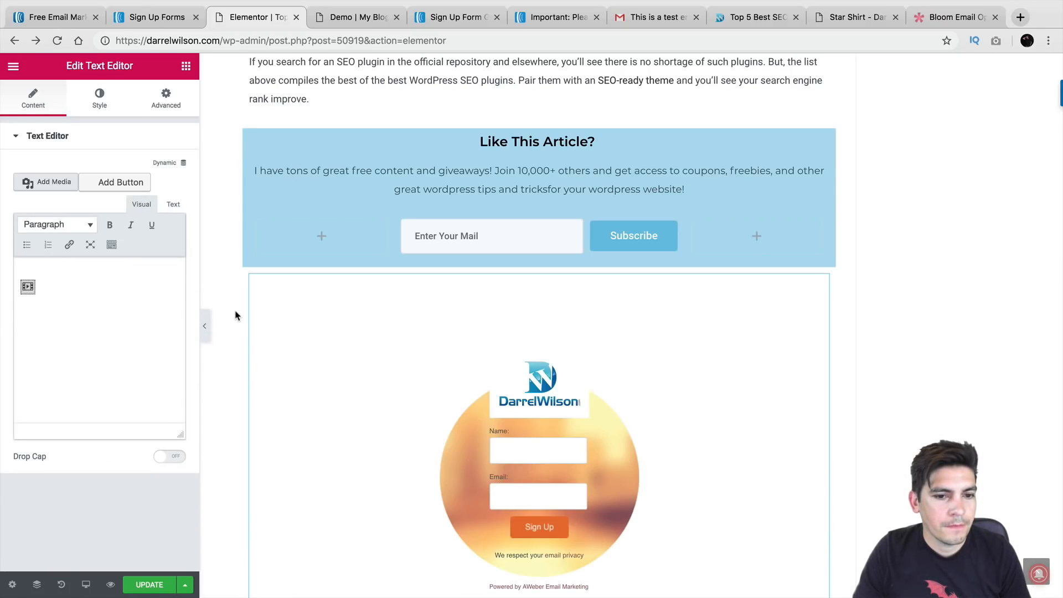
pyautogui.scroll(-5, 235, 315)
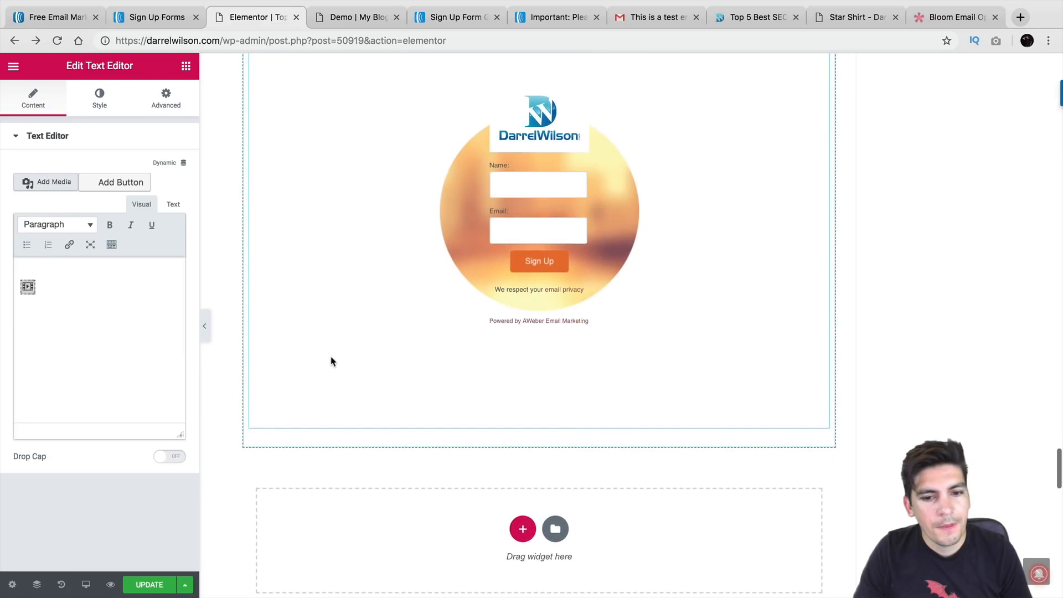
pyautogui.scroll(-7, 331, 361)
pyautogui.scroll(5, 331, 350)
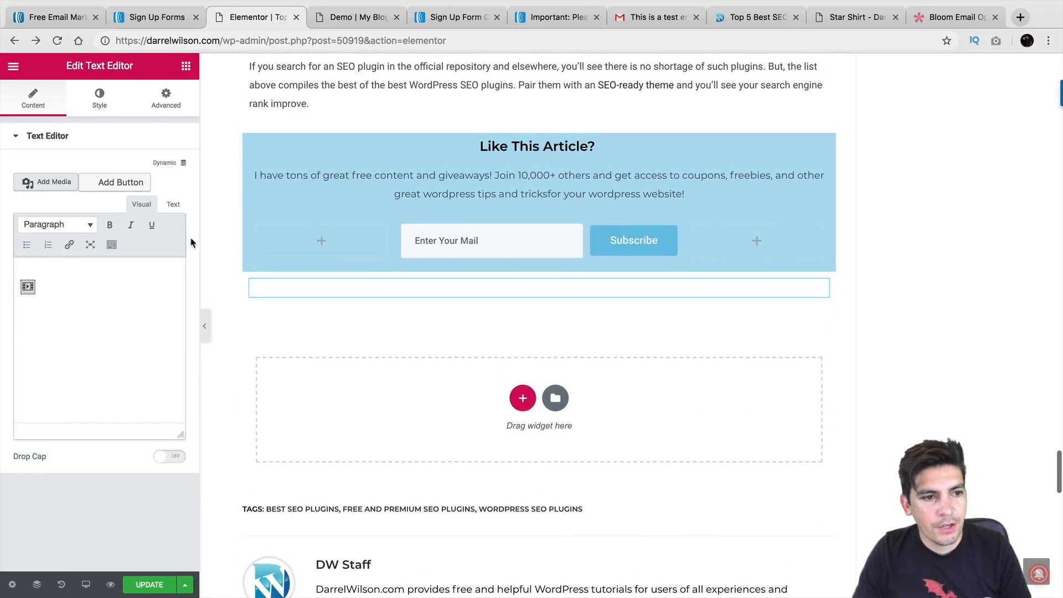
pyautogui.click(173, 204)
pyautogui.scroll(-3, 135, 299)
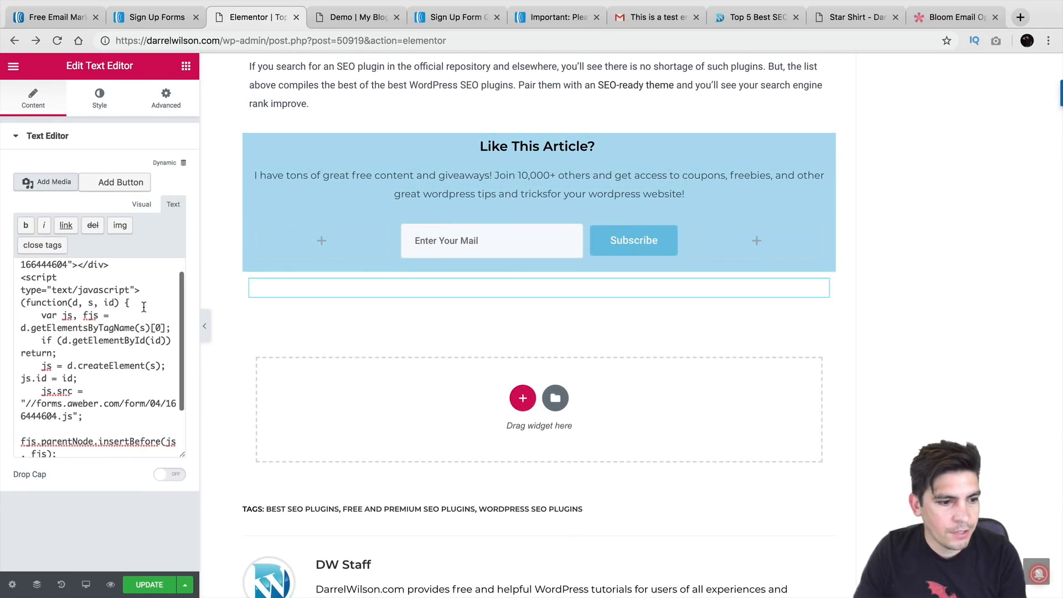
pyautogui.scroll(3, 147, 310)
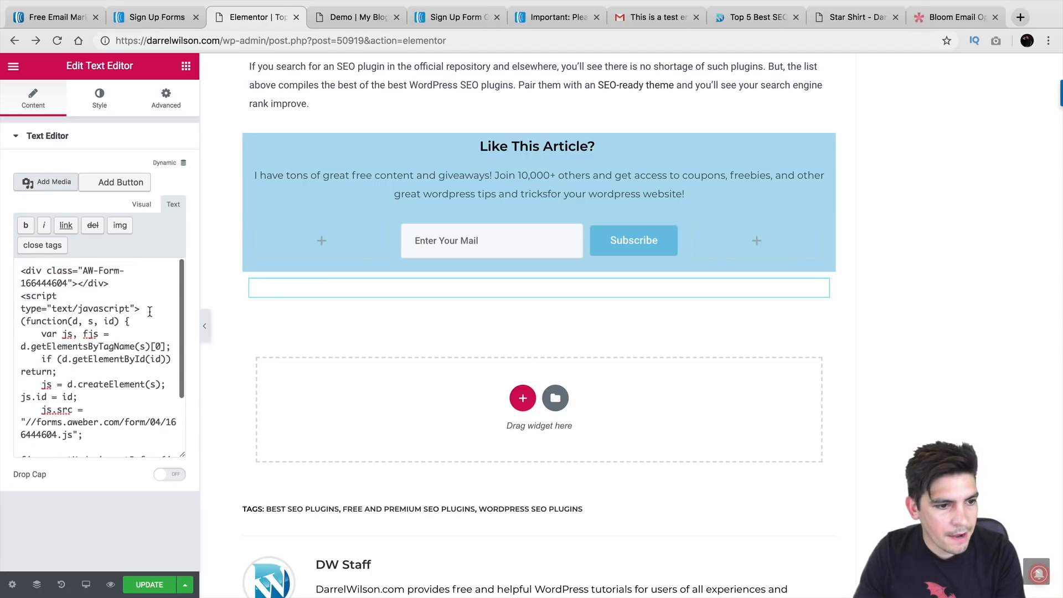
pyautogui.click(141, 205)
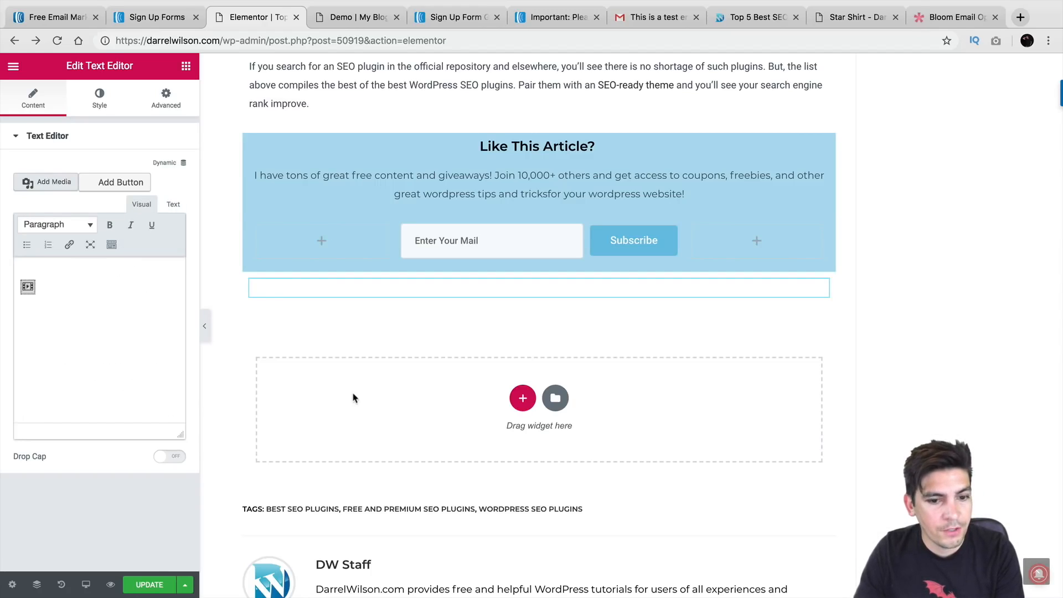
# Inspect the widget, column and page settings, then exit Elementor to the WordPress dashboard
pyautogui.click(30, 286)
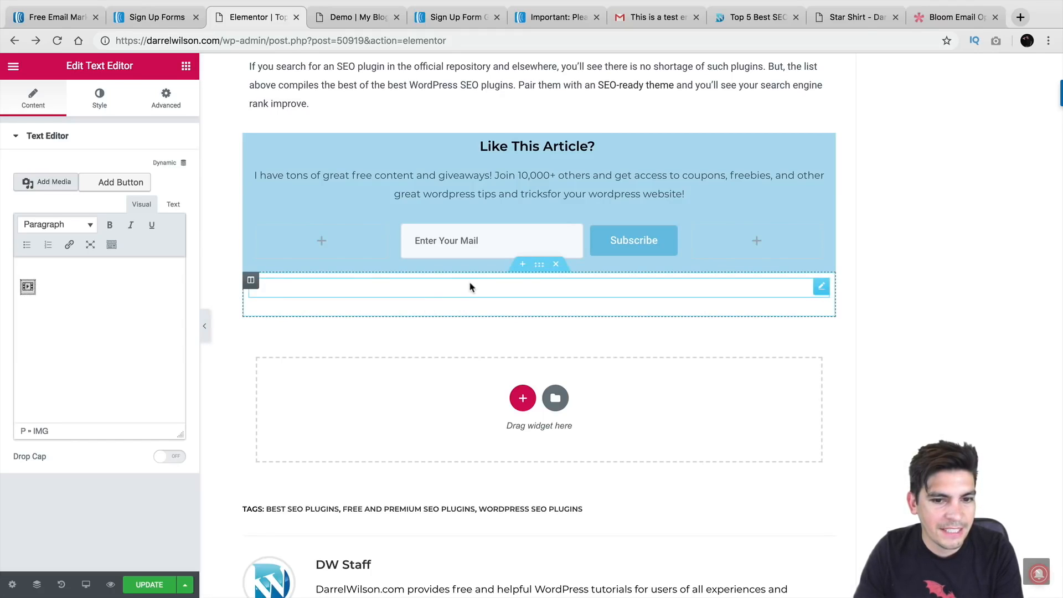
pyautogui.click(251, 281)
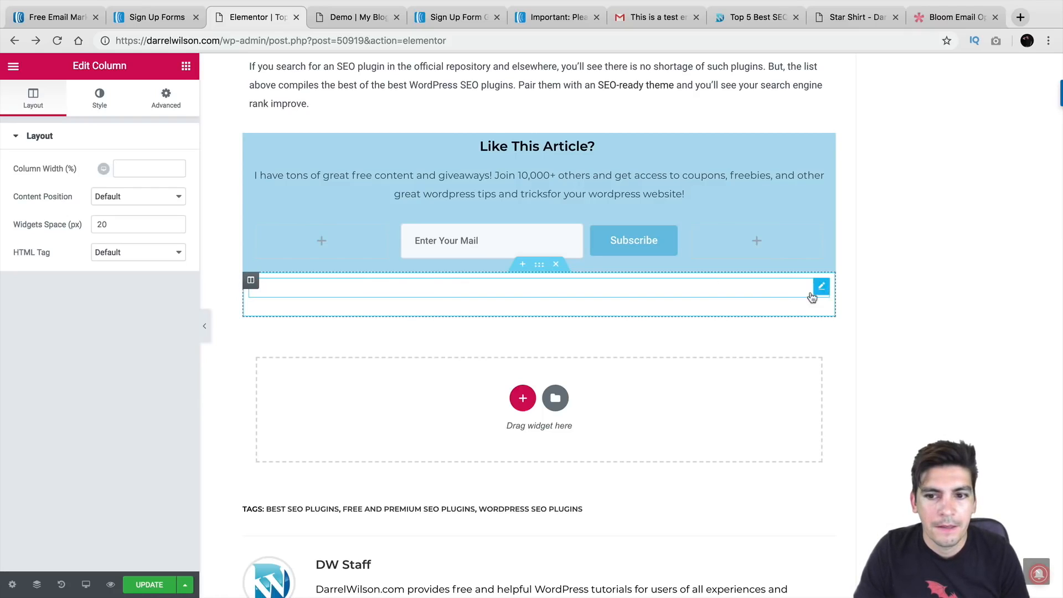
pyautogui.click(12, 585)
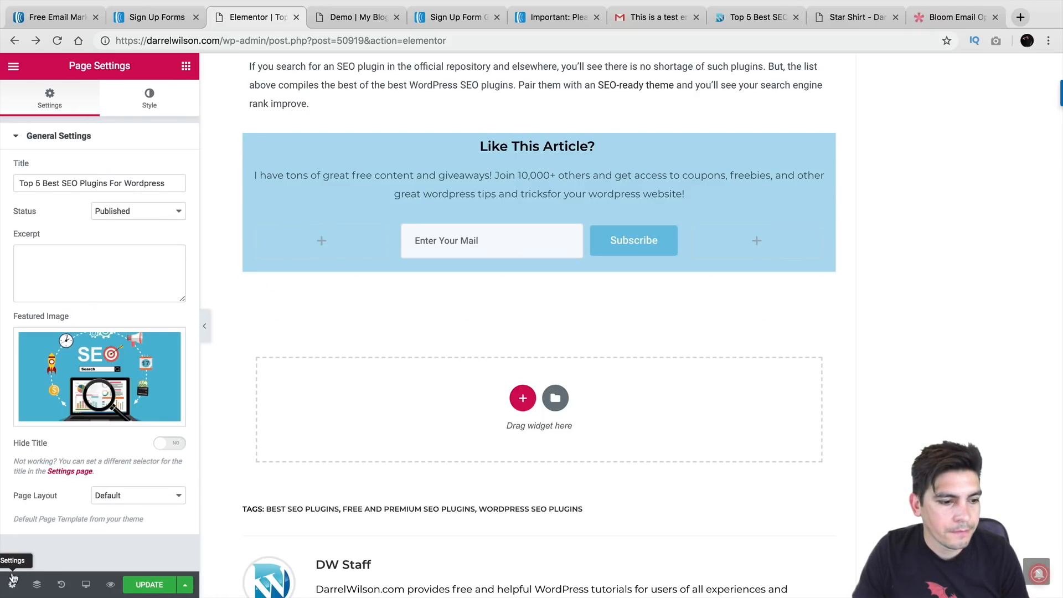
pyautogui.click(12, 66)
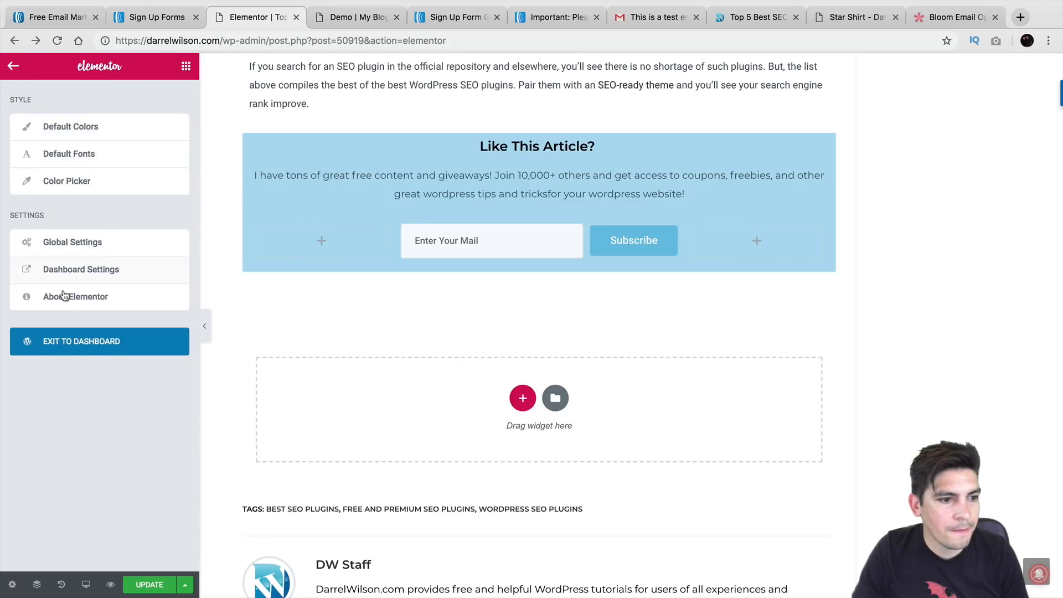
pyautogui.click(49, 341)
pyautogui.click(639, 213)
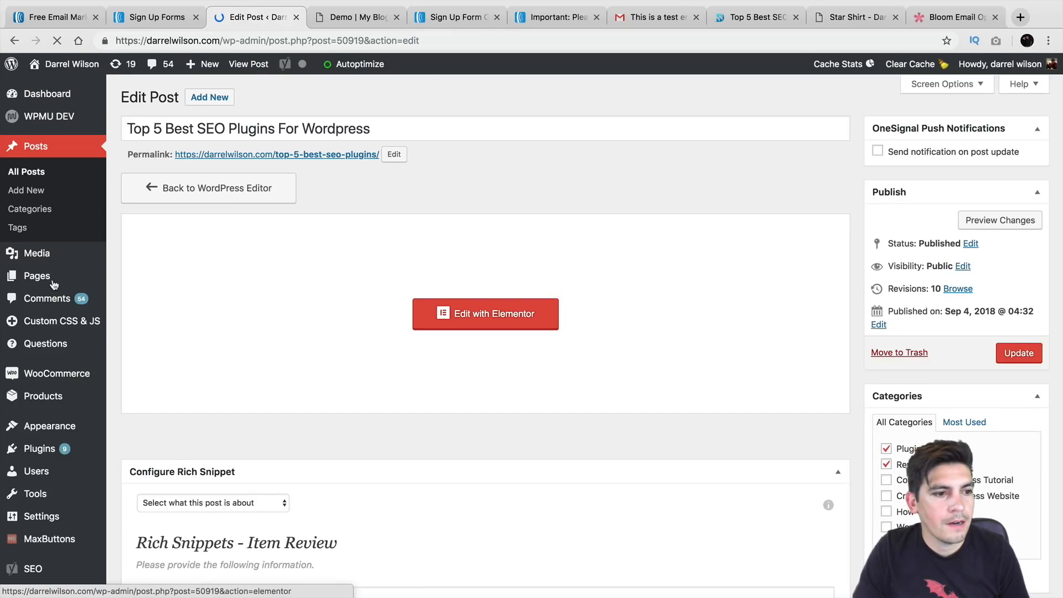
# Open Appearance > Widgets and drag a Text widget into the Default Sidebar below Monarch Follow
pyautogui.moveTo(53, 284)
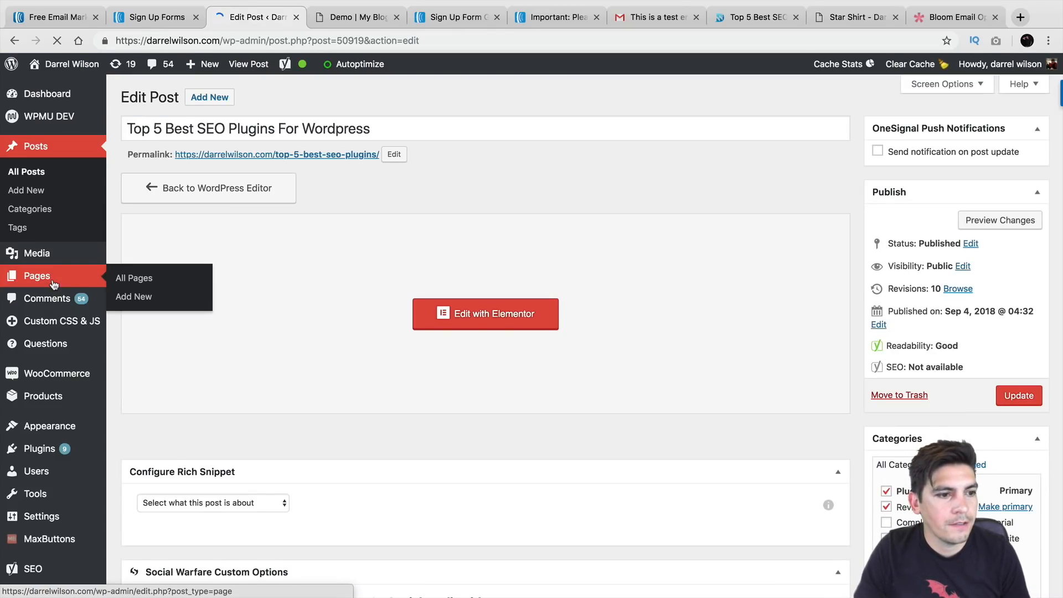
pyautogui.moveTo(65, 430)
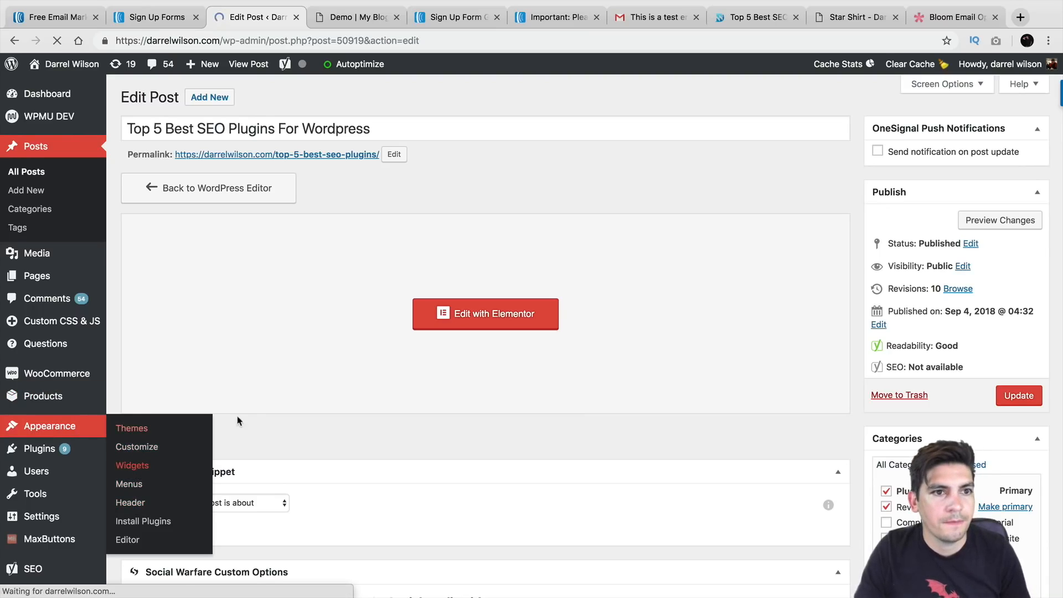
pyautogui.click(265, 403)
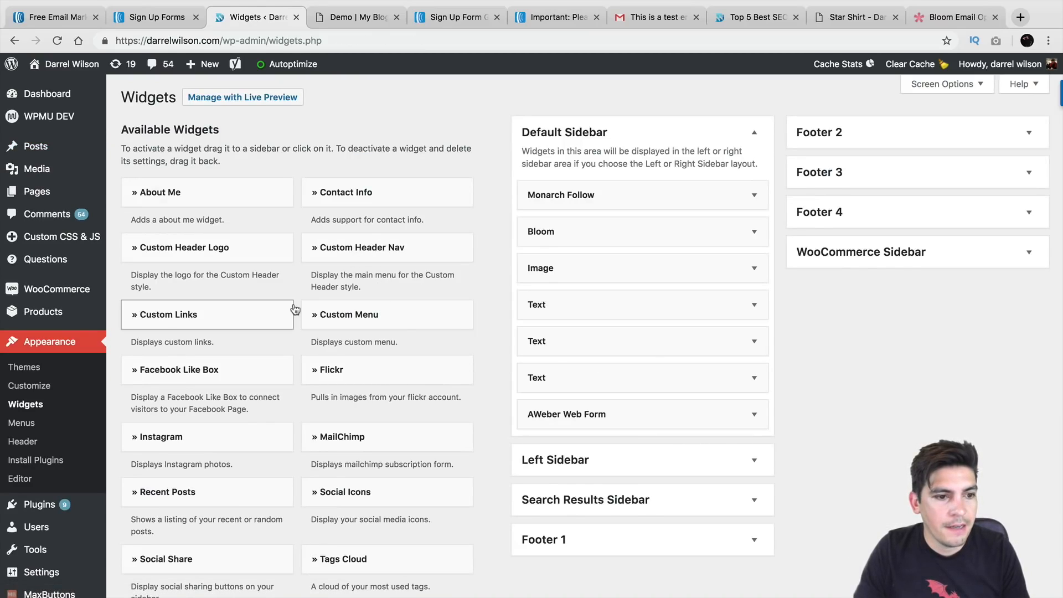
pyautogui.scroll(-5, 295, 308)
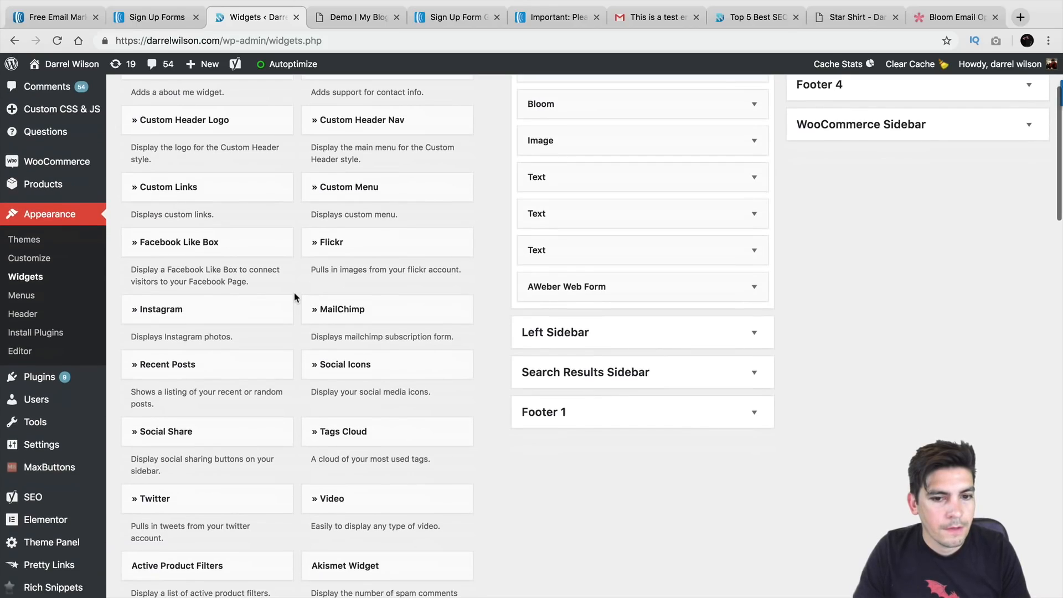
pyautogui.scroll(-9, 295, 297)
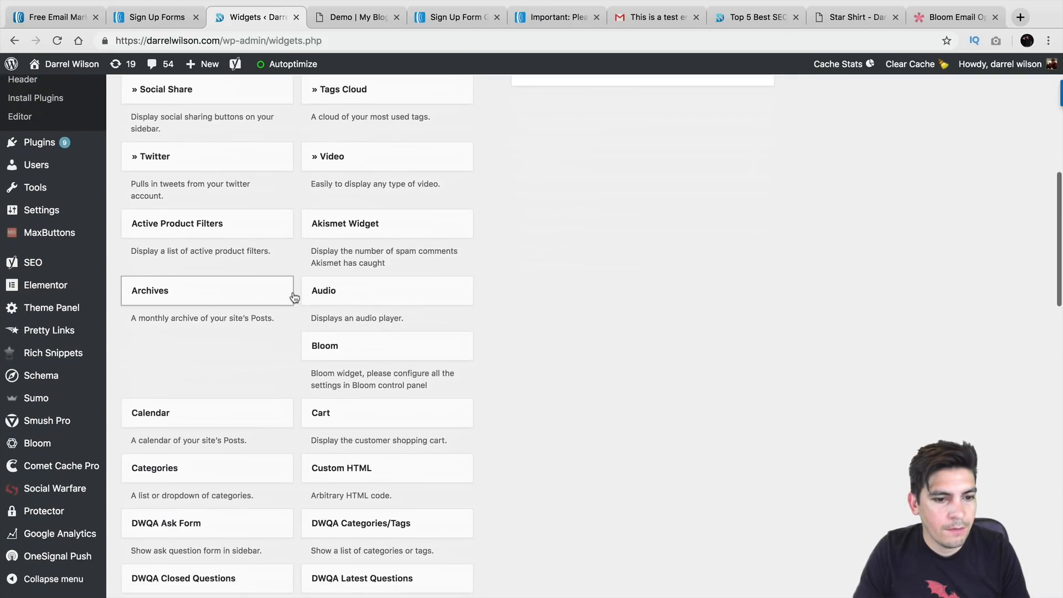
pyautogui.scroll(-16, 294, 297)
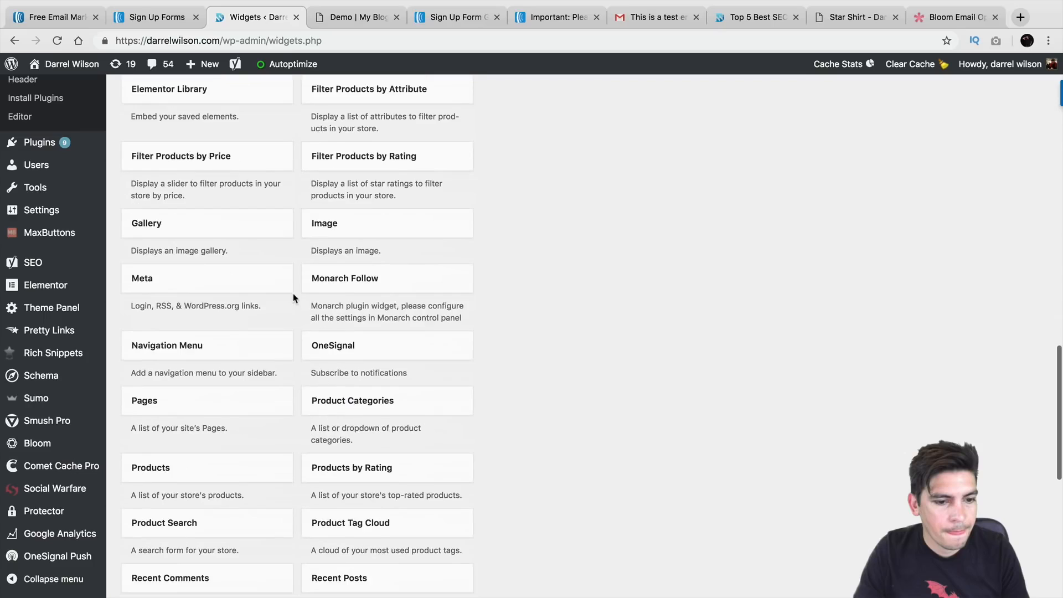
pyautogui.scroll(-8, 294, 298)
pyautogui.moveTo(261, 335); pyautogui.dragTo(649, 135)
pyautogui.scroll(10, 343, 282)
pyautogui.scroll(12, 387, 283)
# Paste the AWeber code into the widget's Text view, title it 'Subscribe!', save, and visit the site
pyautogui.click(741, 215)
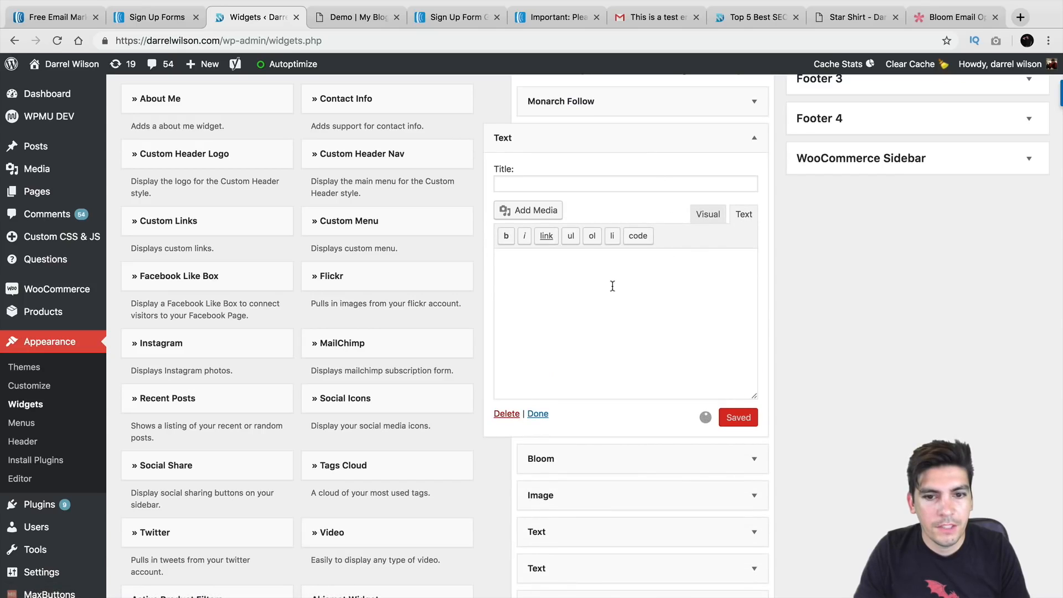
pyautogui.rightClick(594, 299)
pyautogui.click(611, 375)
pyautogui.click(610, 187)
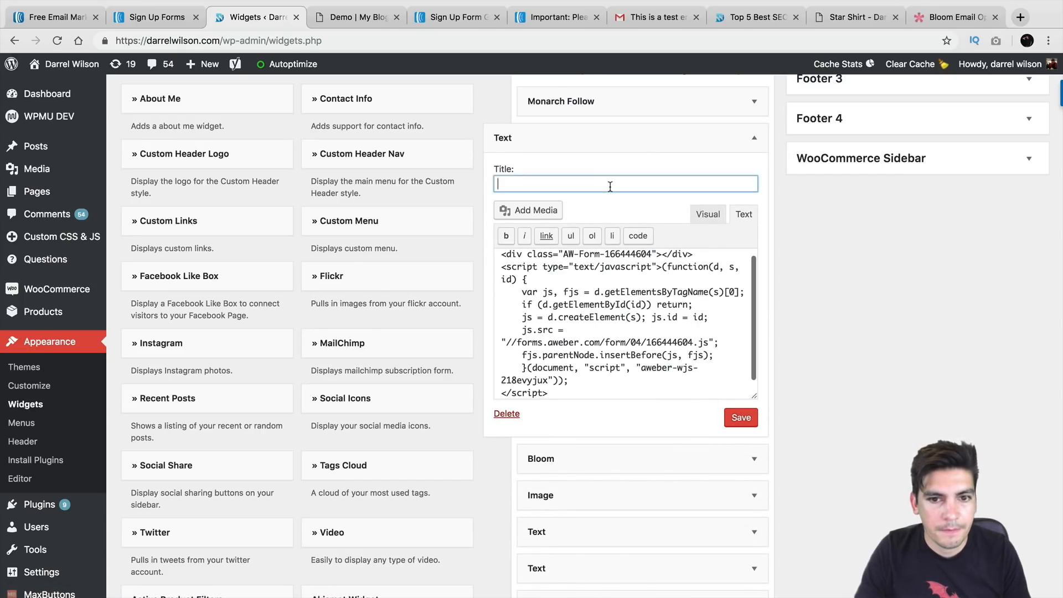
pyautogui.write('Subscribne')
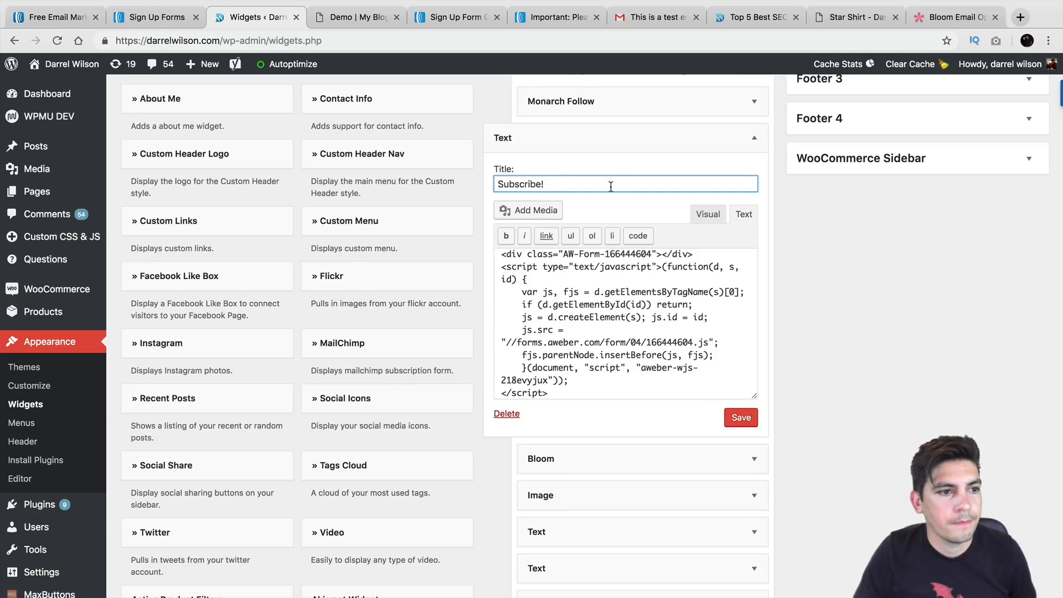
pyautogui.click(751, 423)
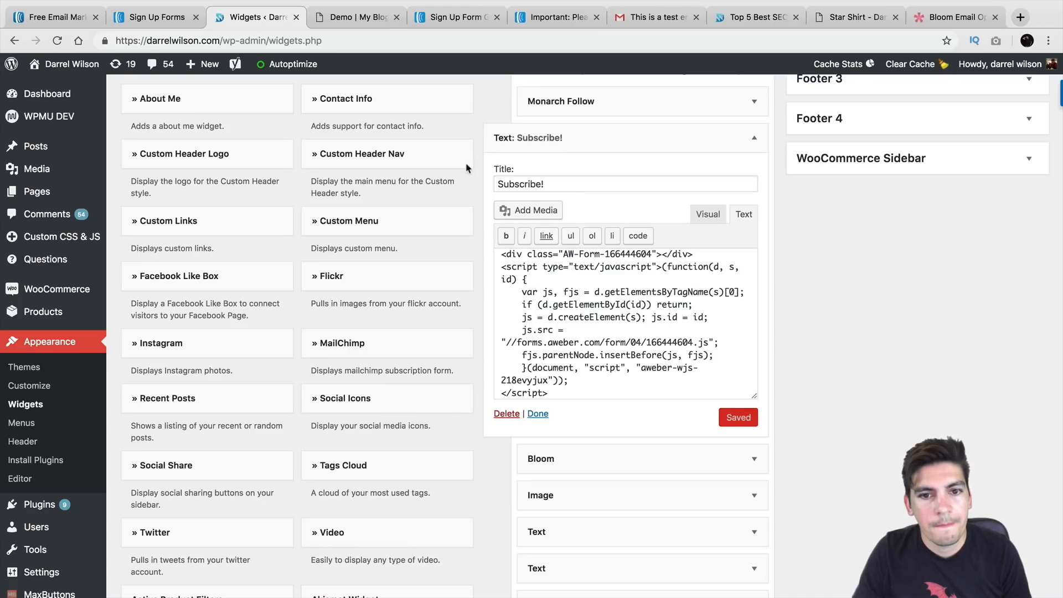
pyautogui.moveTo(71, 64)
pyautogui.click(56, 88)
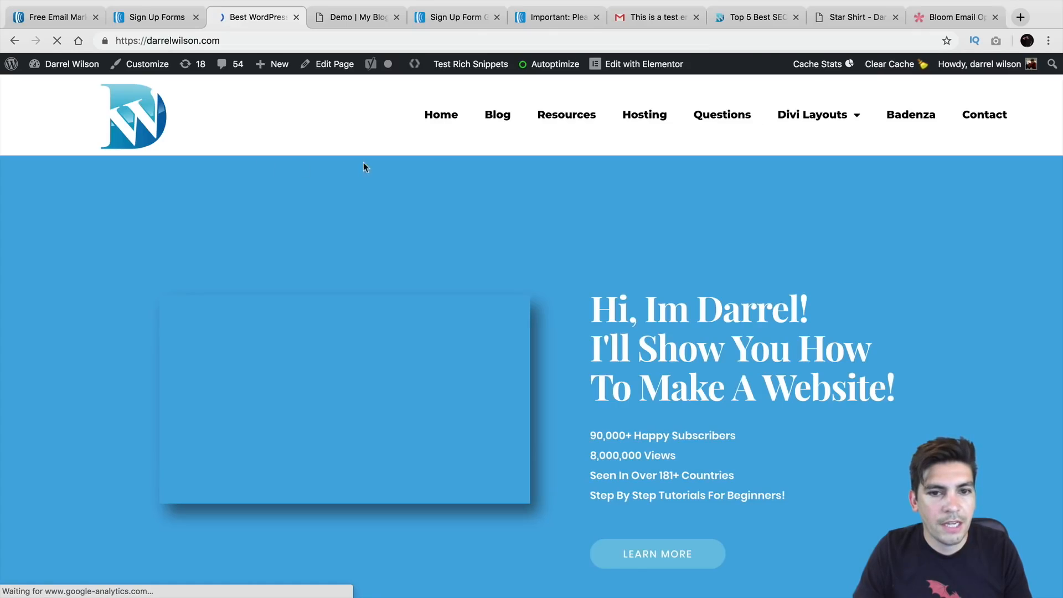
# On the Blog page, try the sidebar Subscribe! form's email and name fields
pyautogui.click(509, 124)
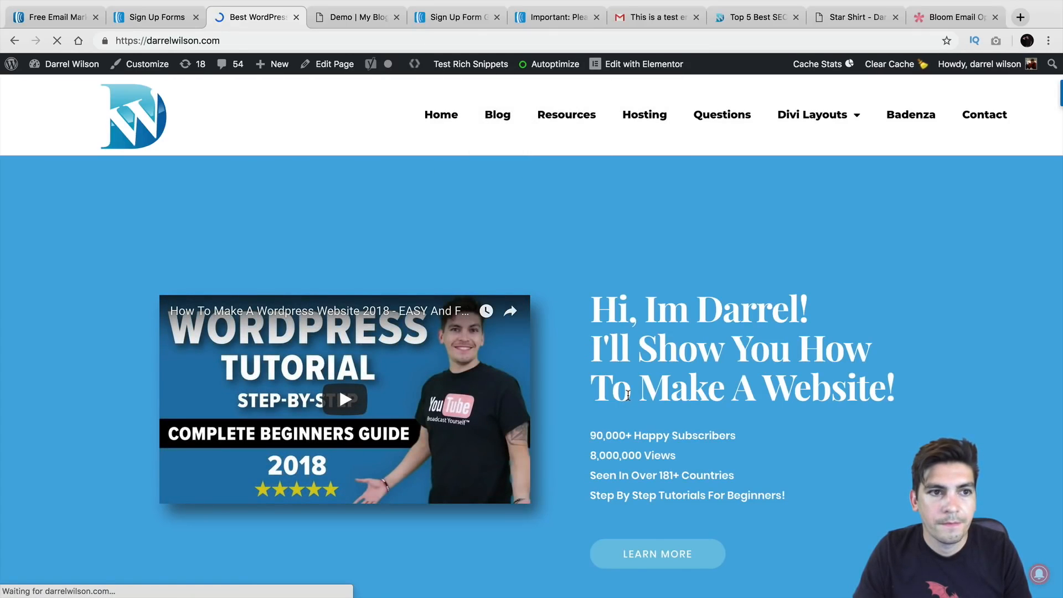
pyautogui.scroll(-4, 885, 365)
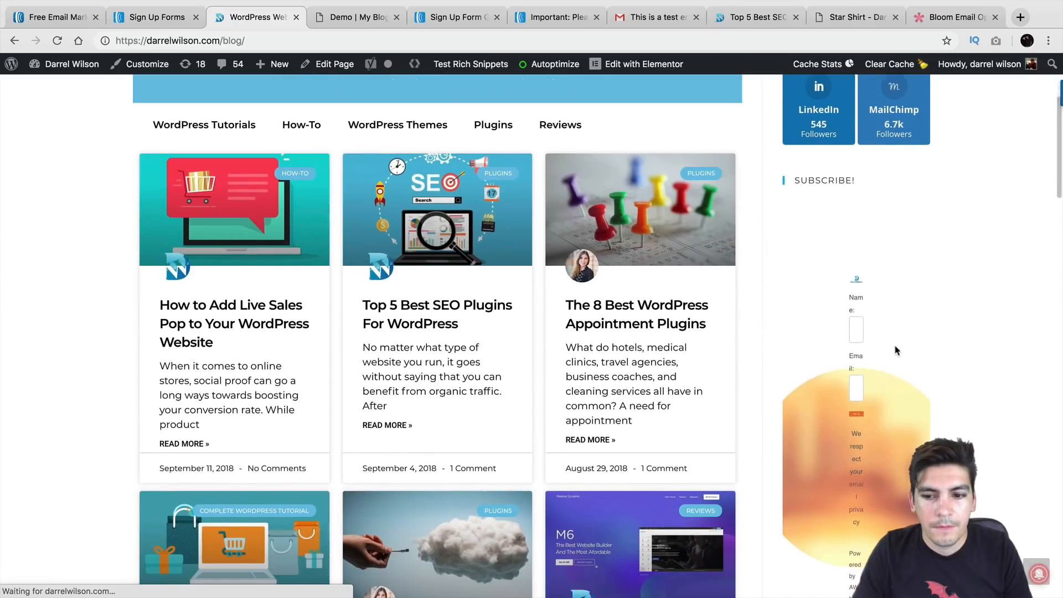
pyautogui.scroll(-3, 880, 287)
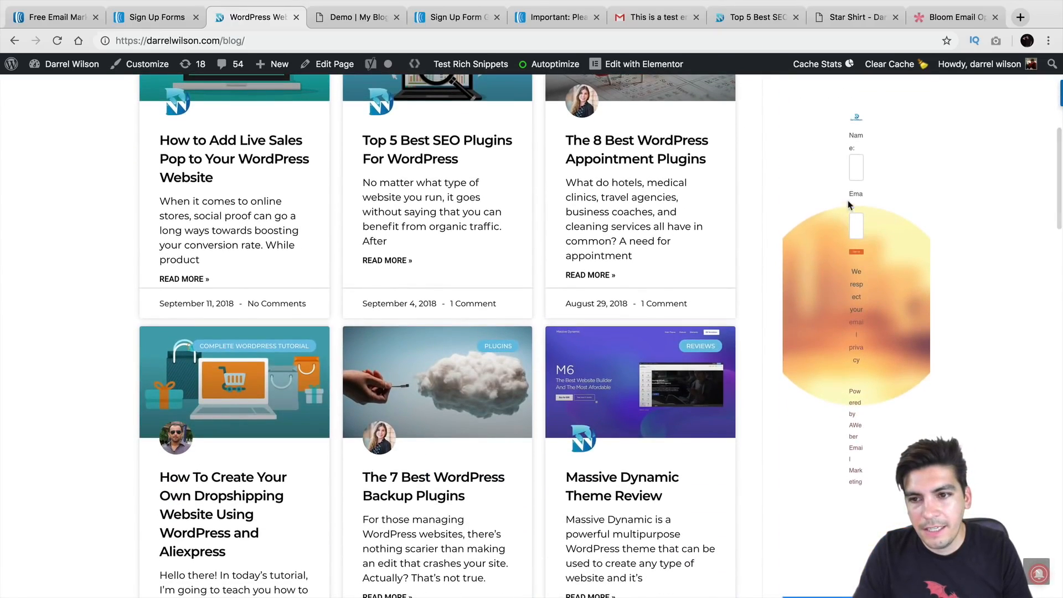
pyautogui.click(855, 224)
pyautogui.click(857, 162)
# Scroll through the blog page, then return to the WordPress Dashboard
pyautogui.scroll(-13, 911, 258)
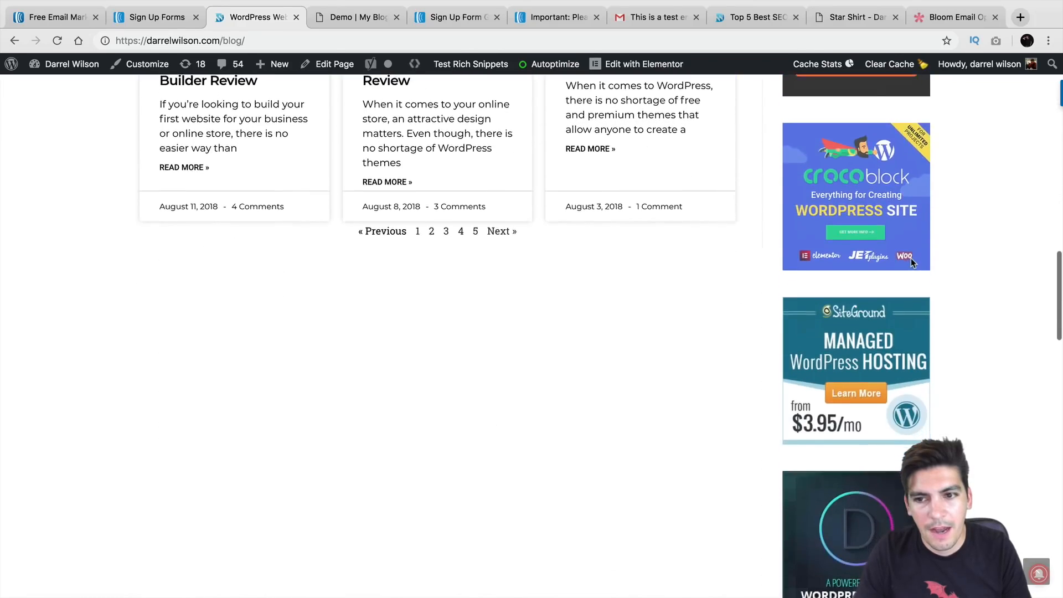
pyautogui.scroll(-10, 911, 258)
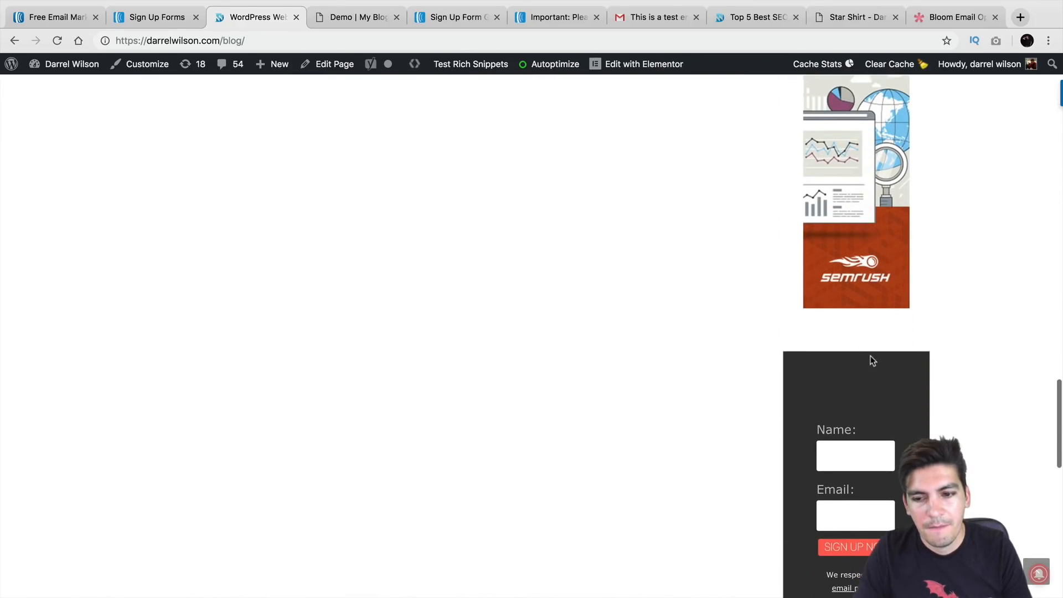
pyautogui.scroll(-5, 873, 361)
pyautogui.scroll(15, 861, 295)
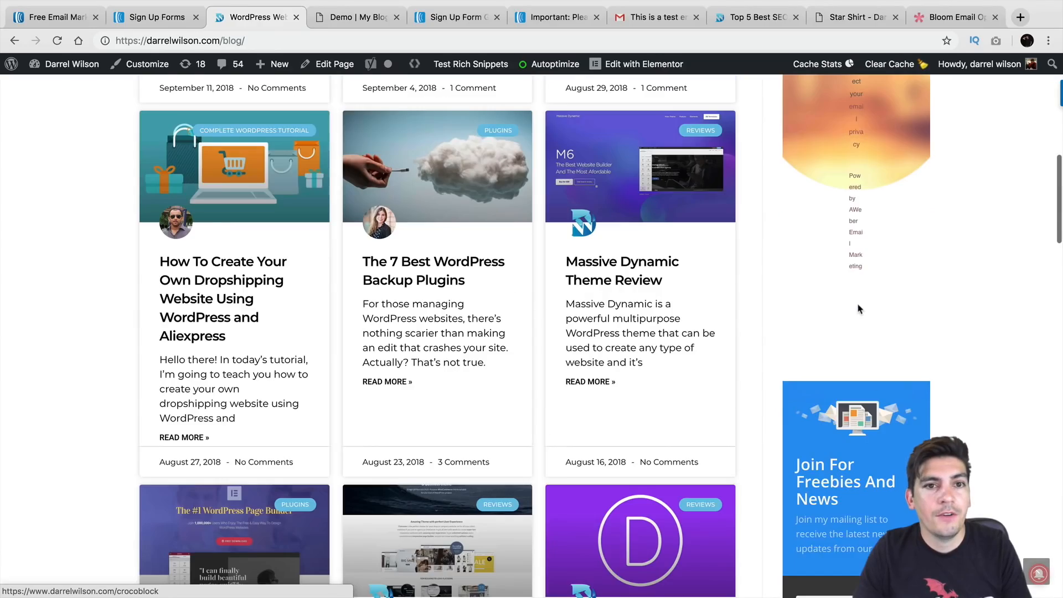
pyautogui.scroll(10, 857, 308)
pyautogui.moveTo(69, 64)
pyautogui.click(65, 88)
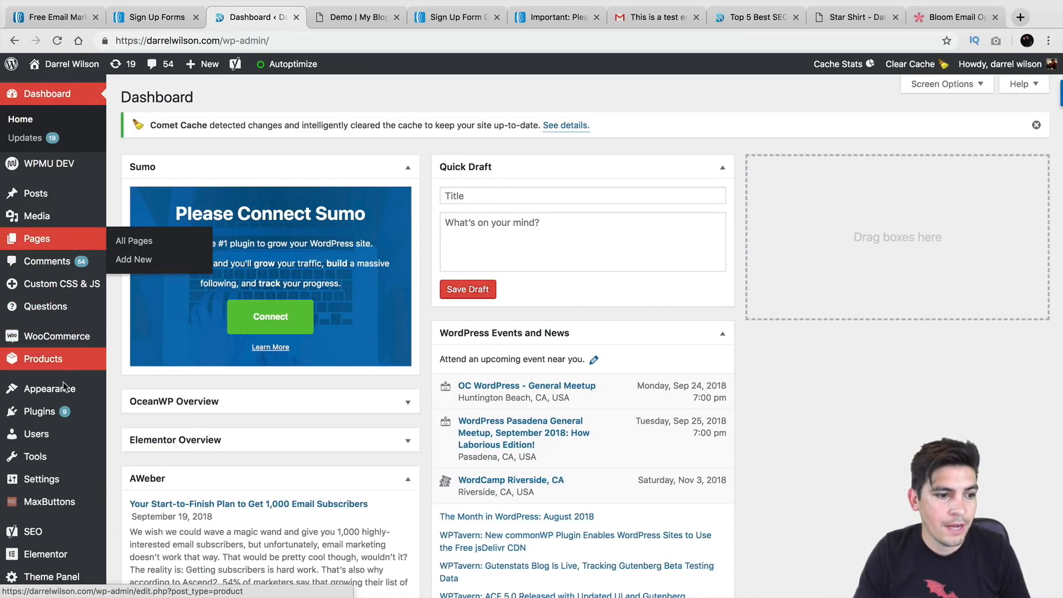
# Search the WordPress plugin directory for 'aweber'
pyautogui.moveTo(65, 409)
pyautogui.click(139, 432)
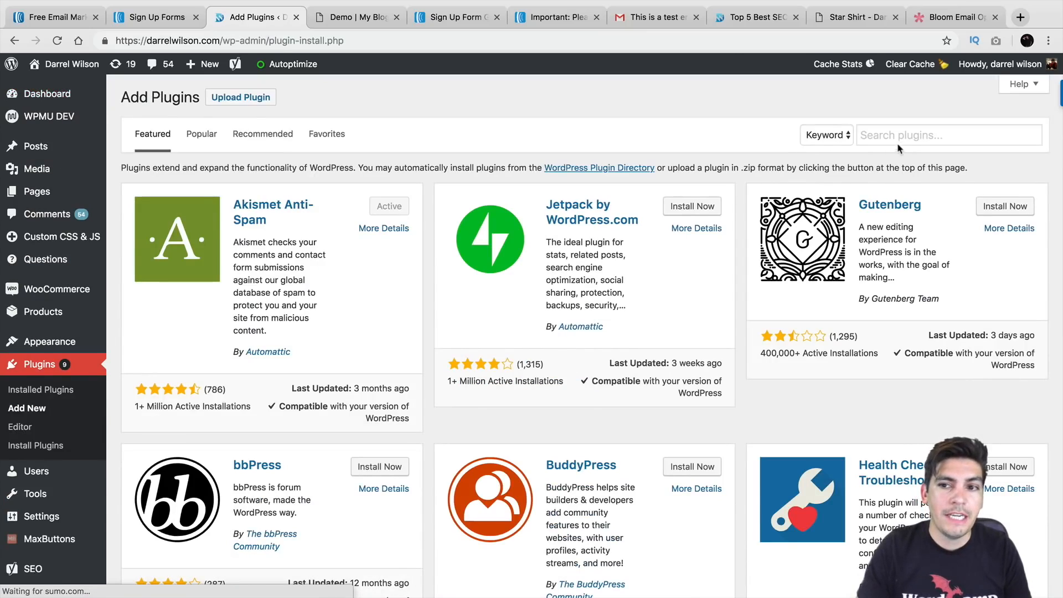
pyautogui.click(885, 136)
pyautogui.write('aweber')
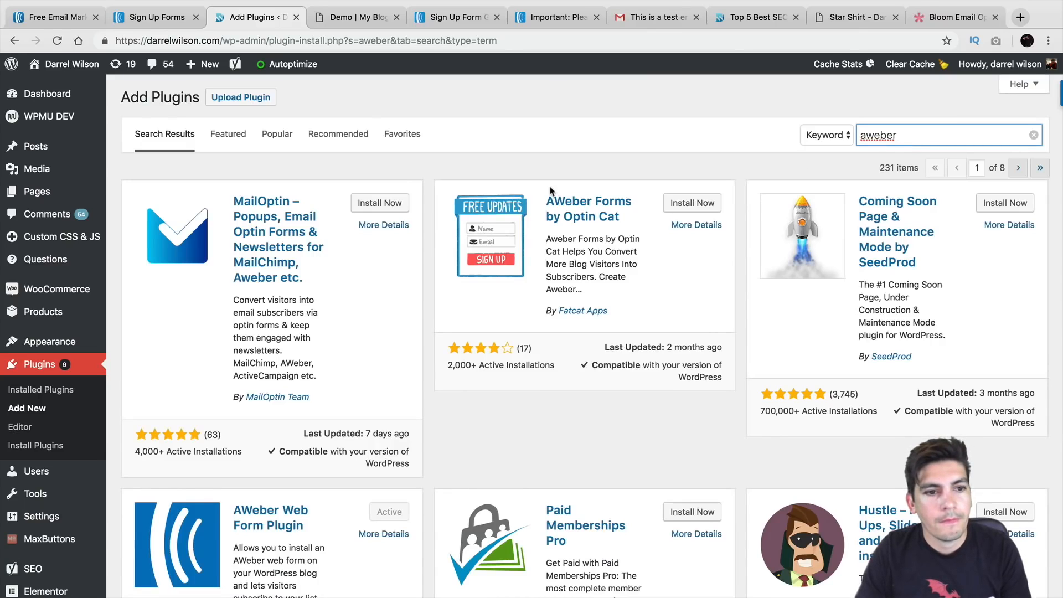
pyautogui.scroll(-3, 347, 333)
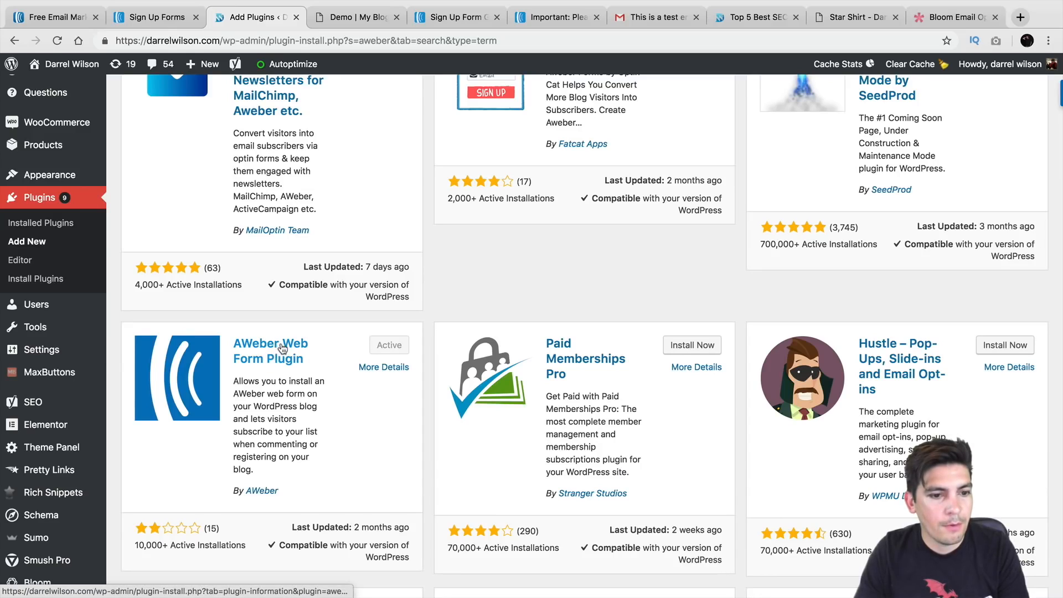
# Check the AWeber Web Form Plugin details, then view the Installed Plugins list
pyautogui.click(283, 347)
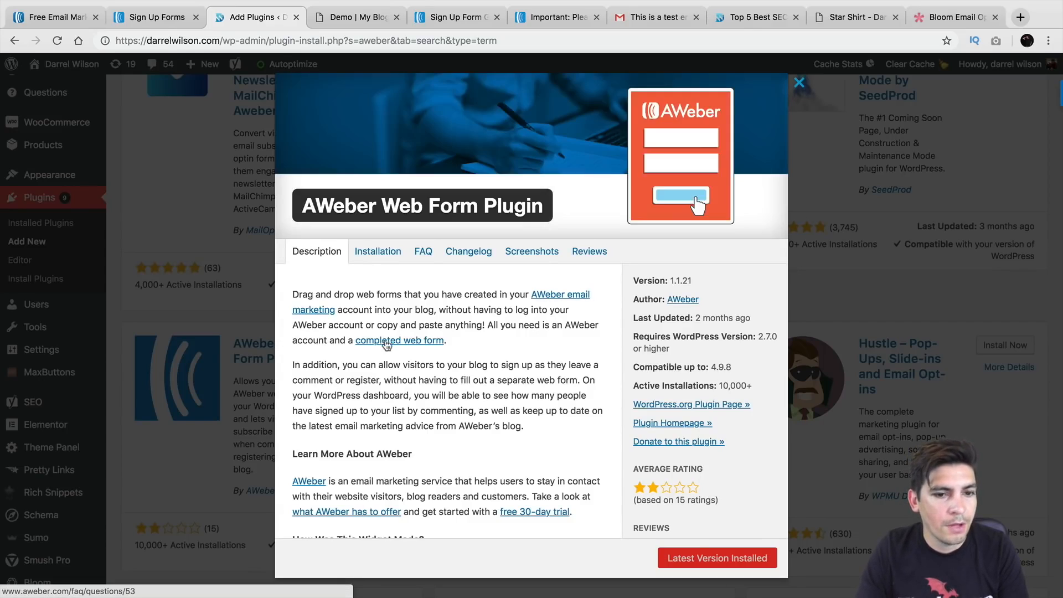
pyautogui.scroll(-3, 387, 346)
pyautogui.scroll(3, 420, 343)
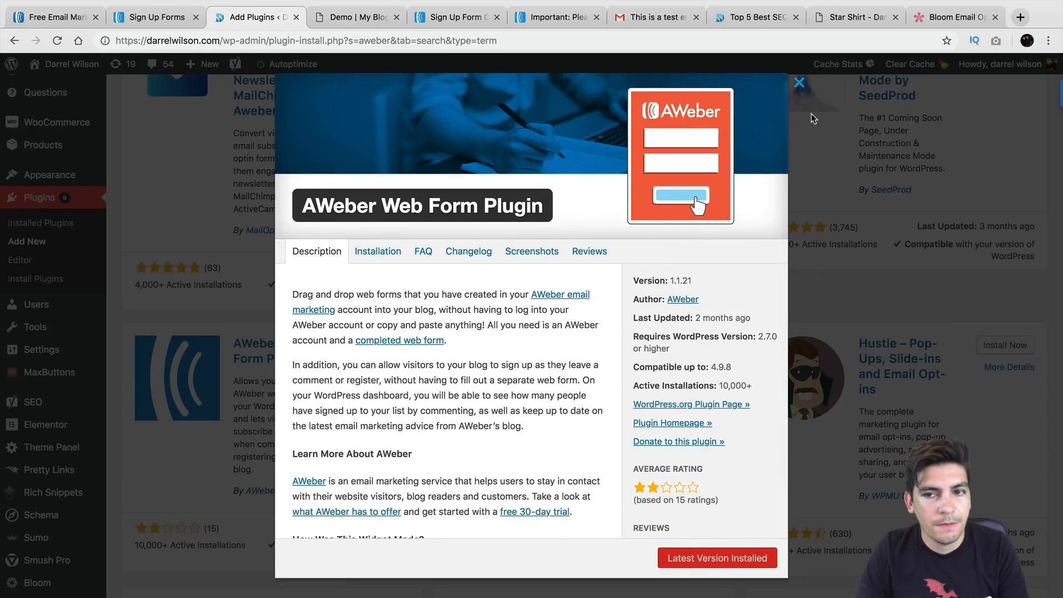
pyautogui.click(799, 85)
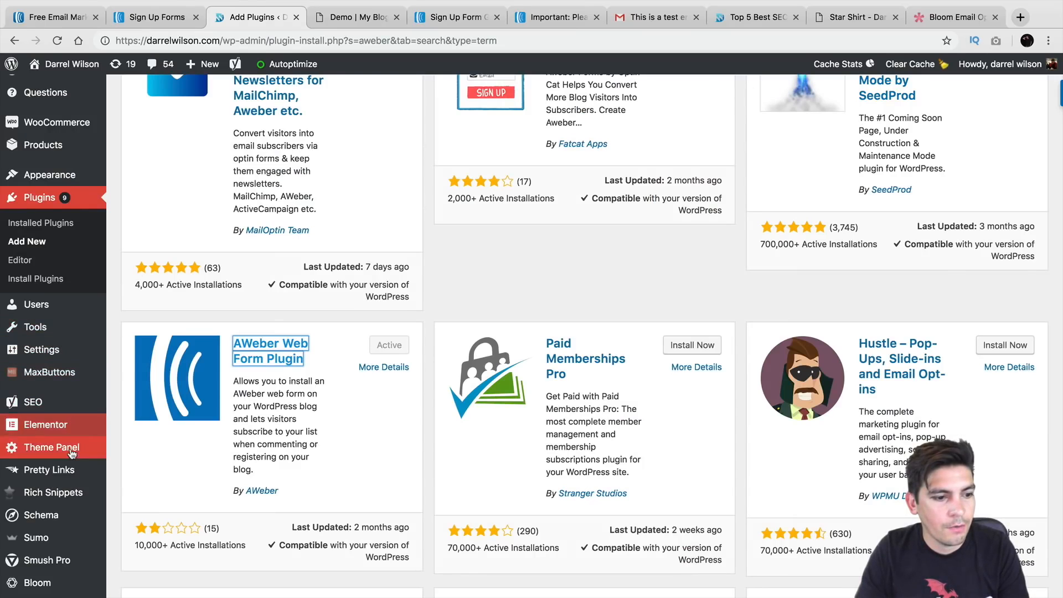
pyautogui.moveTo(69, 354)
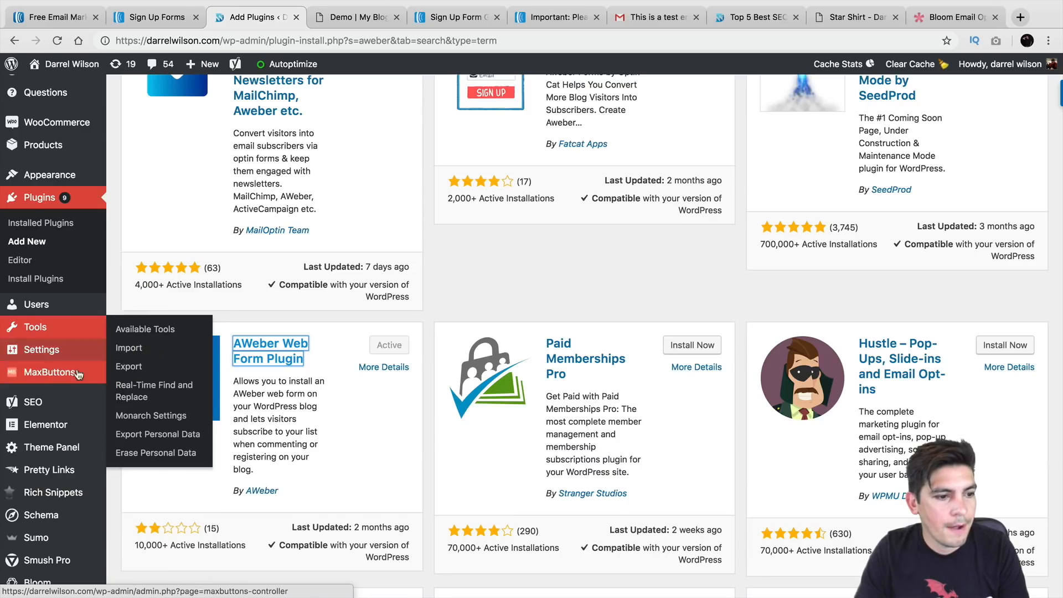
pyautogui.click(61, 223)
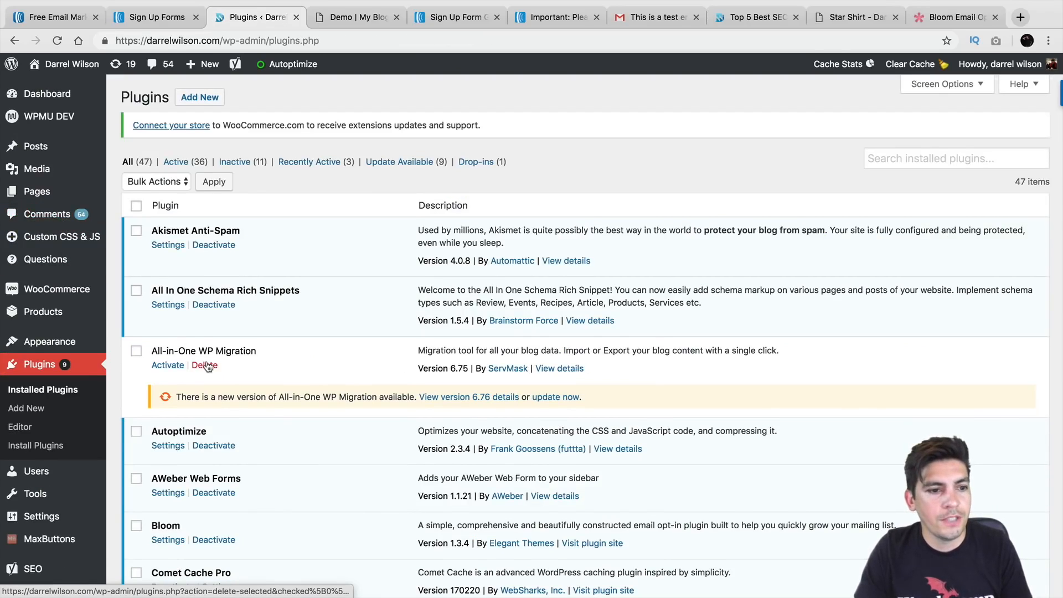
# In AWeber Web Forms Settings, choose the second mailing list for commenters and registrants and save
pyautogui.scroll(-2, 270, 361)
pyautogui.click(168, 424)
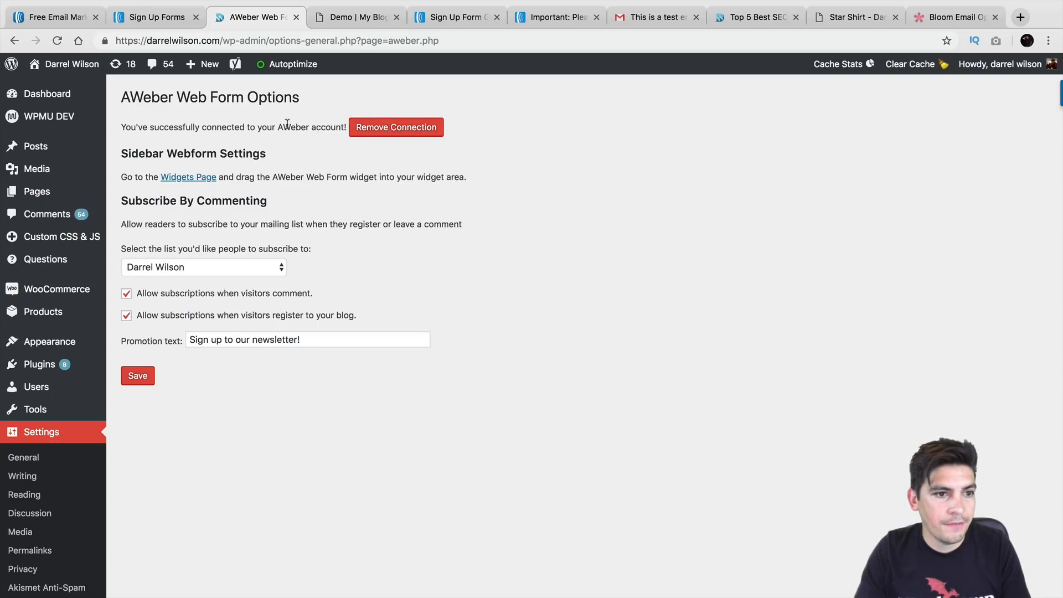
pyautogui.click(193, 268)
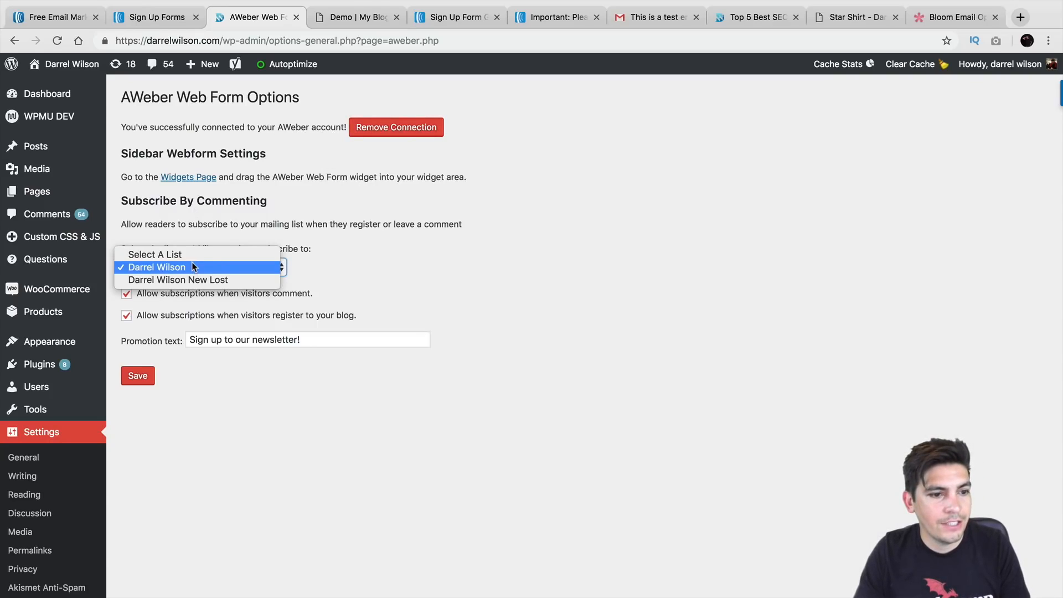
pyautogui.click(197, 281)
pyautogui.click(139, 377)
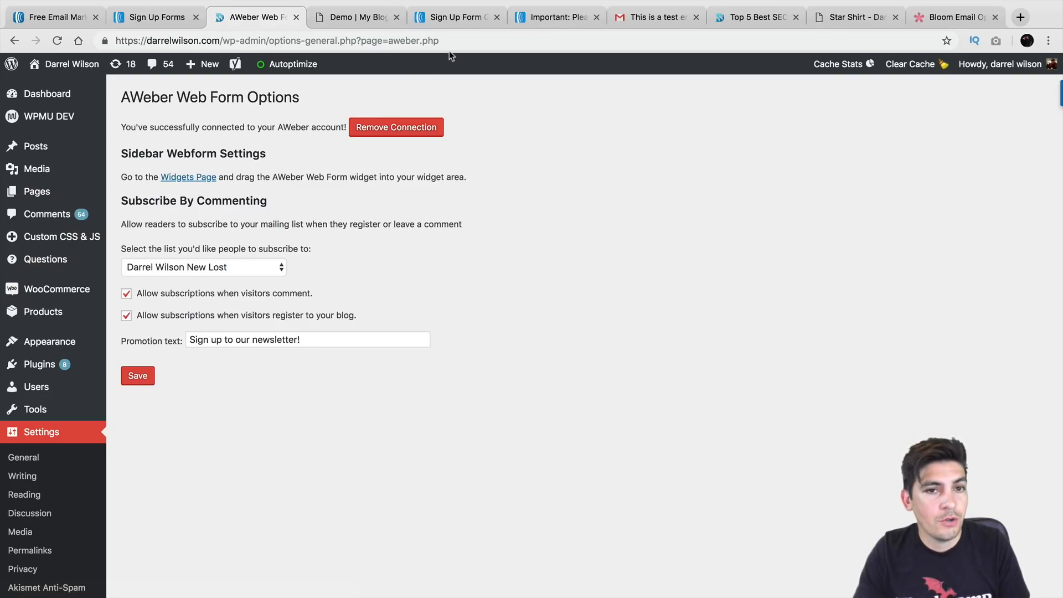
pyautogui.click(451, 17)
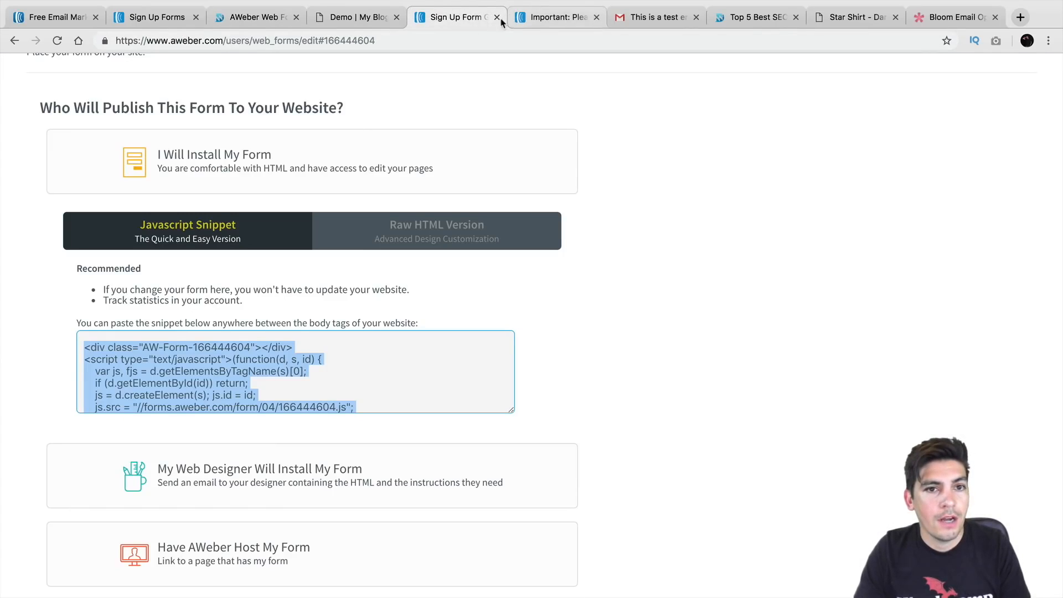
# Review AWeber's Sign Up Forms list and its display and conversion stats, then return to WordPress
pyautogui.moveTo(374, 156)
pyautogui.click(583, 138)
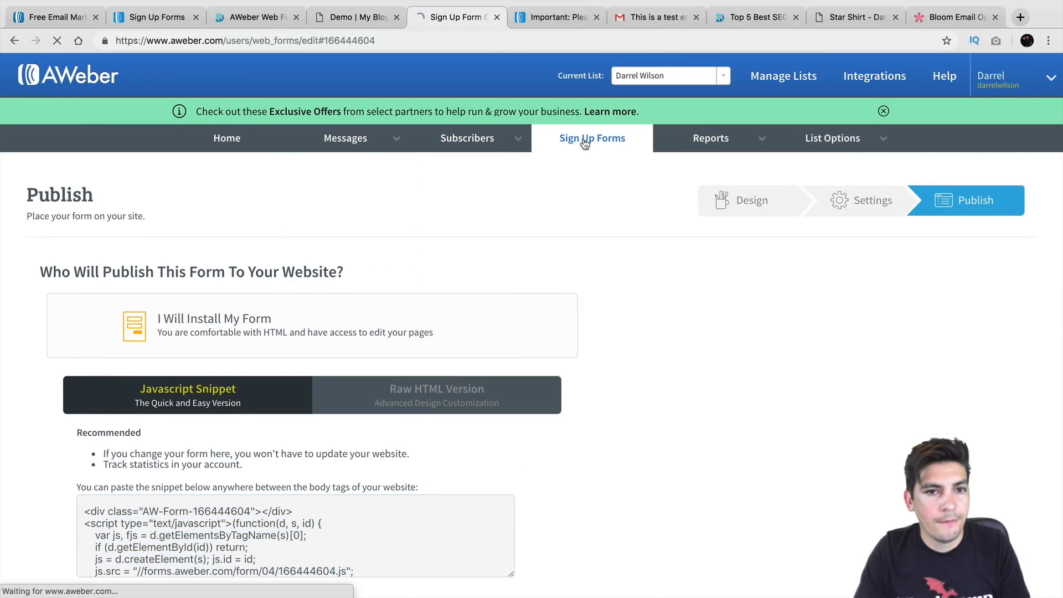
pyautogui.scroll(-2, 321, 344)
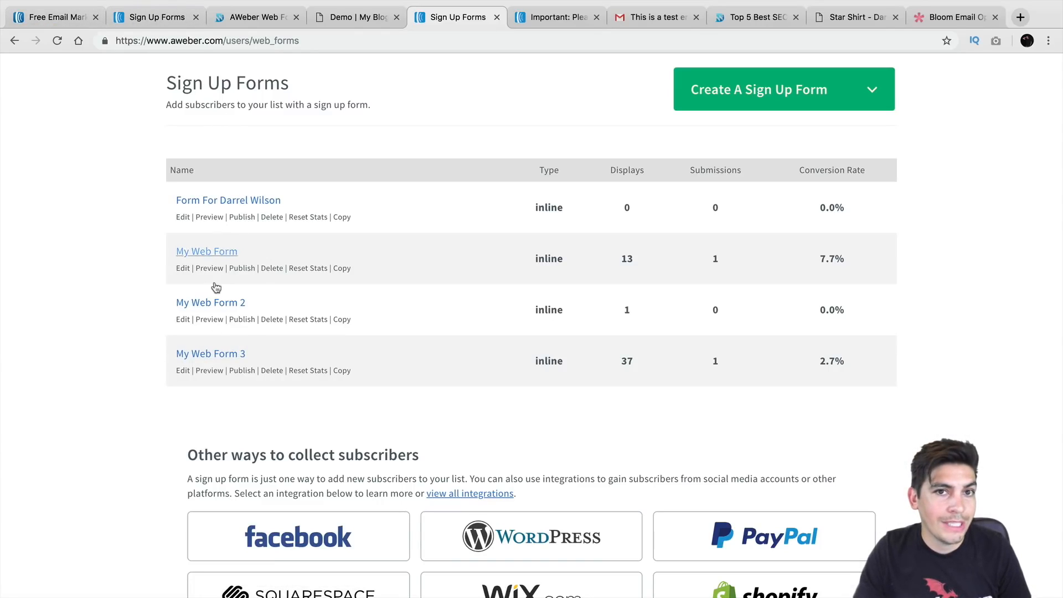
pyautogui.click(238, 21)
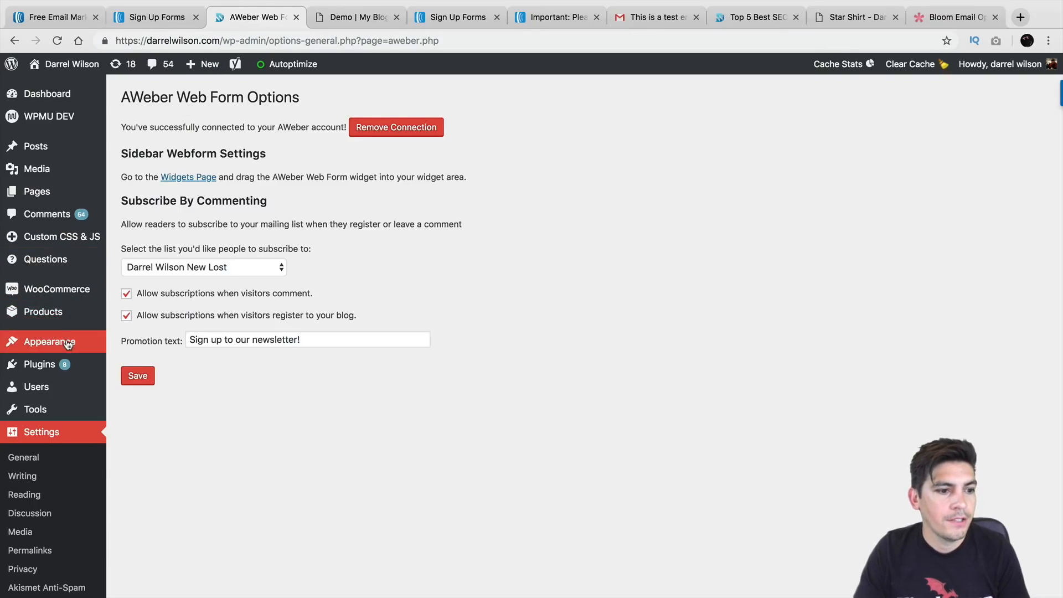
# Move the AWeber Web Form widget under Monarch Follow and delete the Subscribe! text widget
pyautogui.moveTo(68, 343)
pyautogui.click(125, 382)
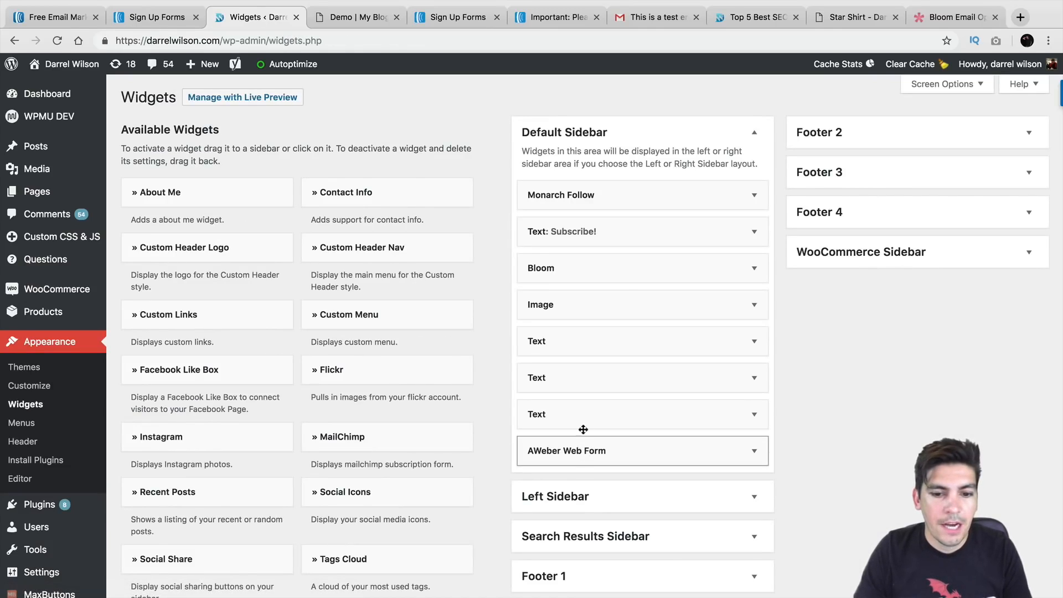
pyautogui.moveTo(583, 430); pyautogui.dragTo(720, 257)
pyautogui.click(754, 269)
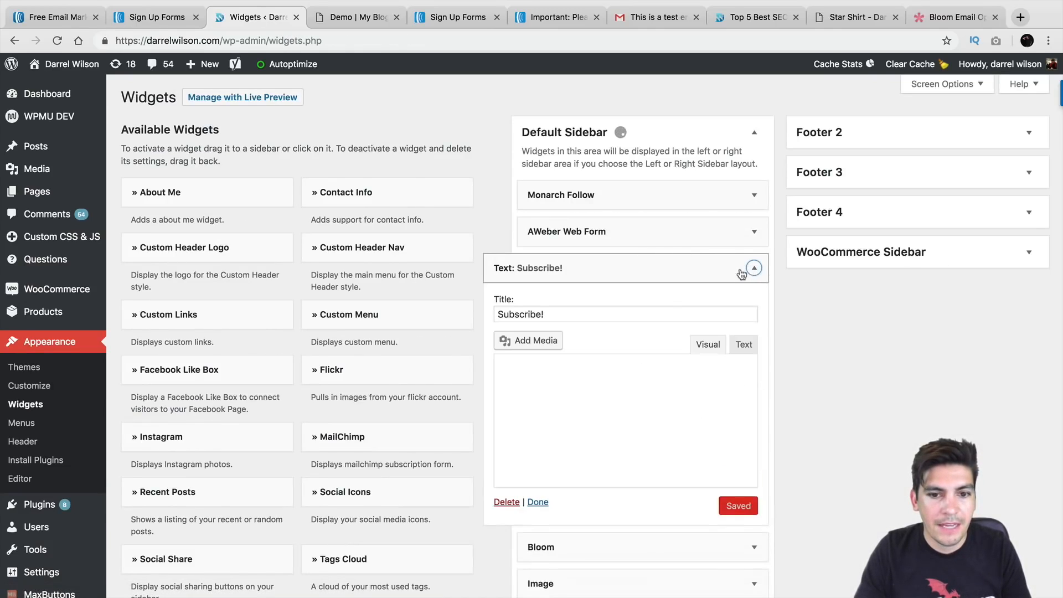
pyautogui.click(512, 545)
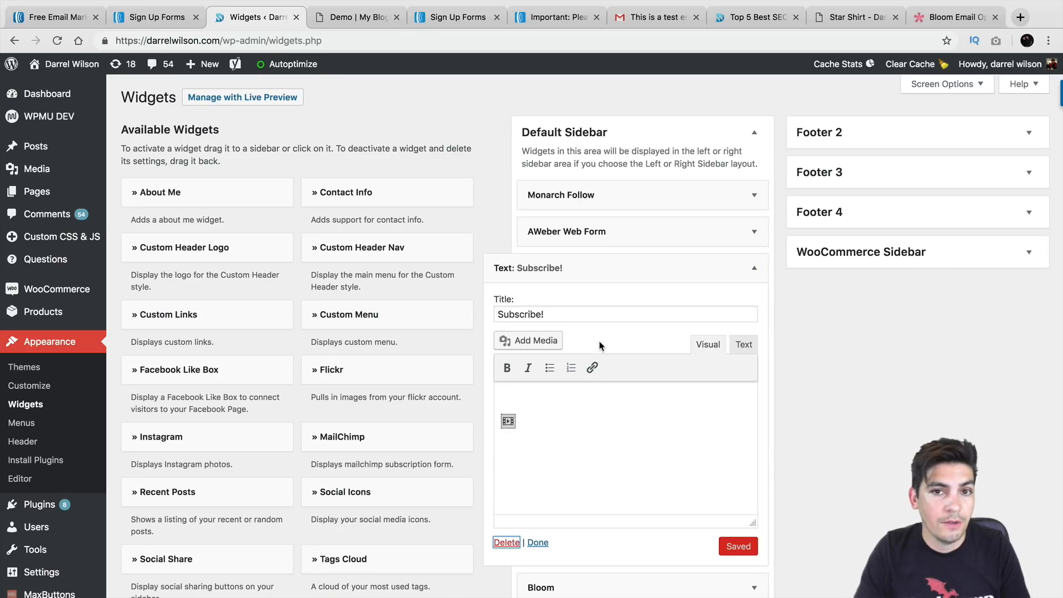
# Set the AWeber Web Form widget to My Web Form 3 and save it
pyautogui.click(587, 233)
pyautogui.click(588, 292)
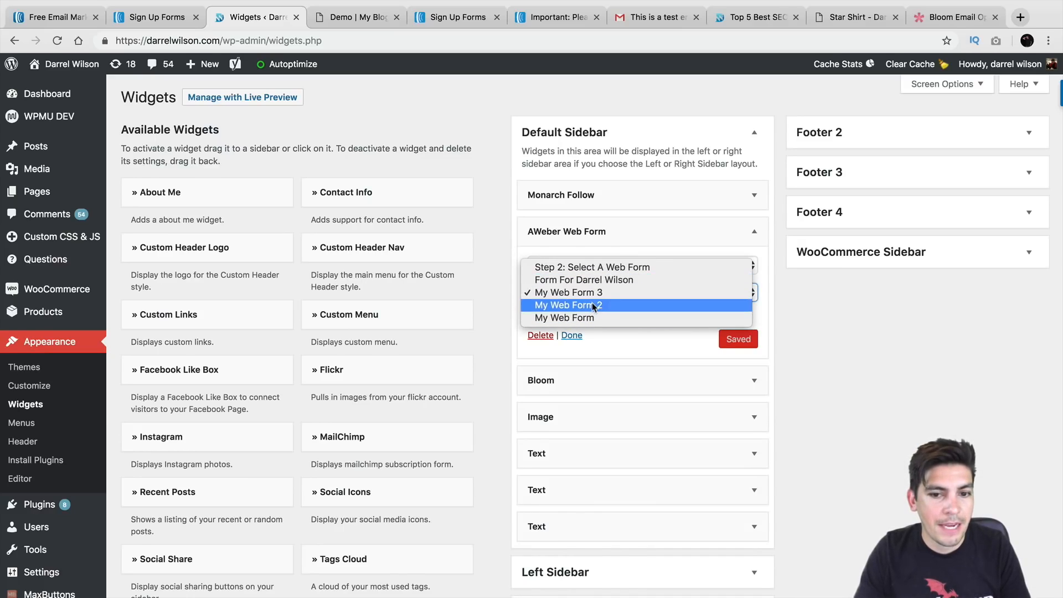
pyautogui.click(603, 305)
pyautogui.click(605, 296)
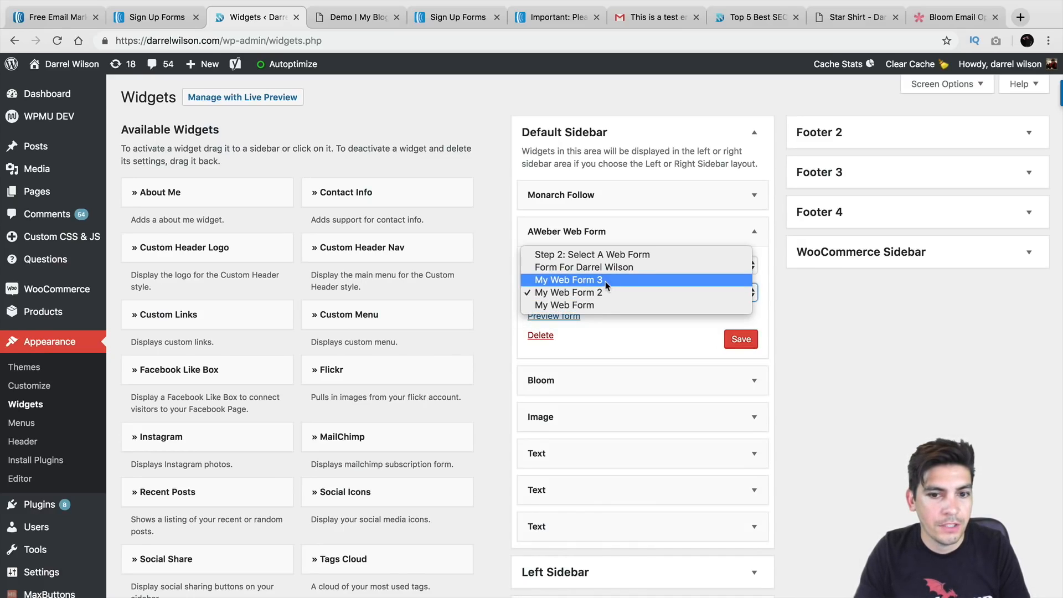
pyautogui.click(605, 282)
pyautogui.click(733, 338)
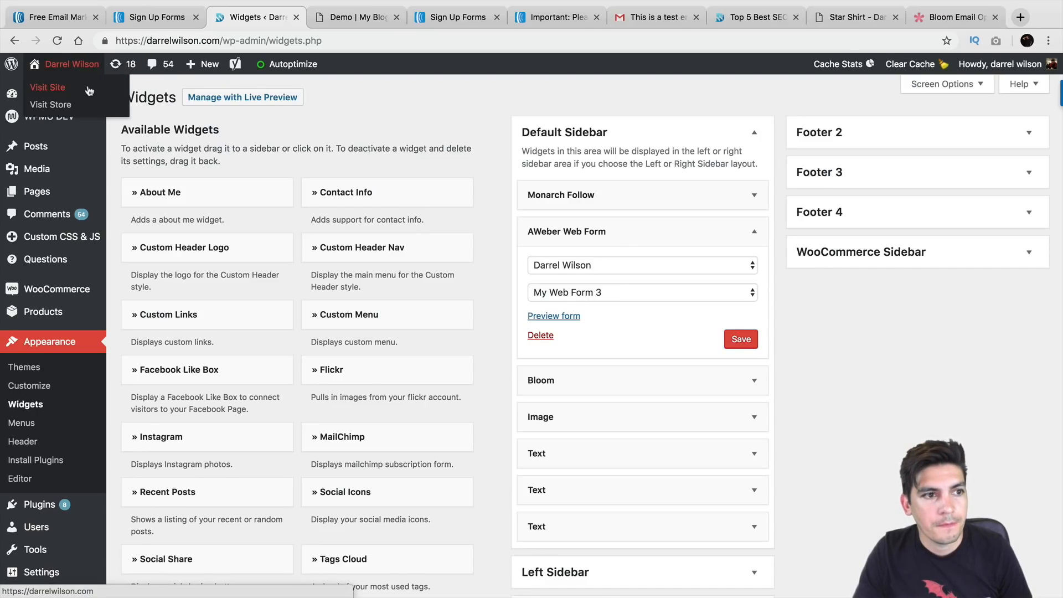
pyautogui.click(89, 87)
# Leave the widgets page, find the sidebar Name and Email form, and close the Get Free Stuff popup
pyautogui.click(620, 208)
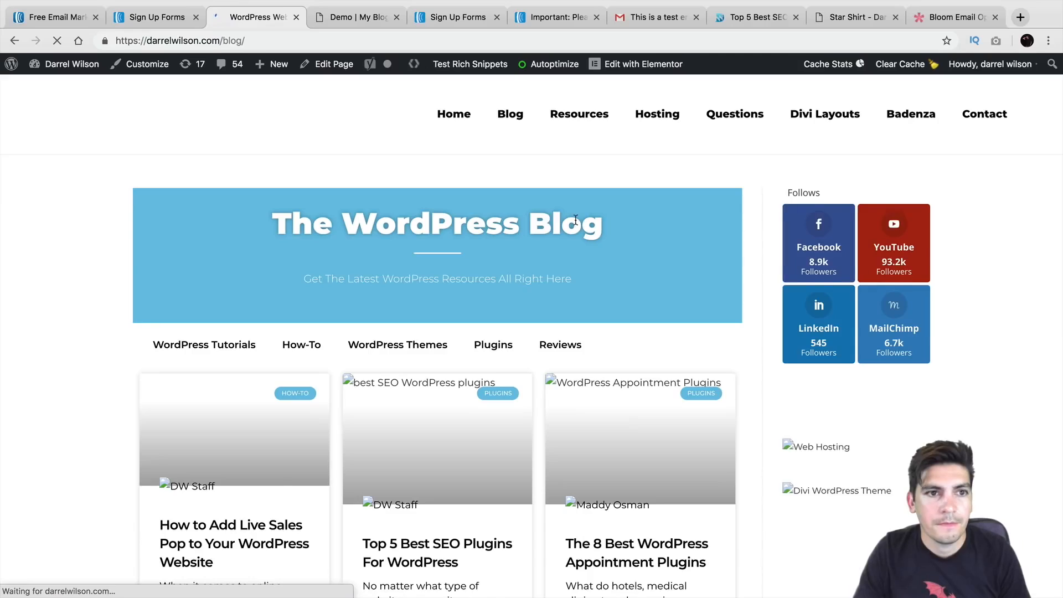
pyautogui.scroll(-3, 781, 253)
pyautogui.scroll(-2, 781, 253)
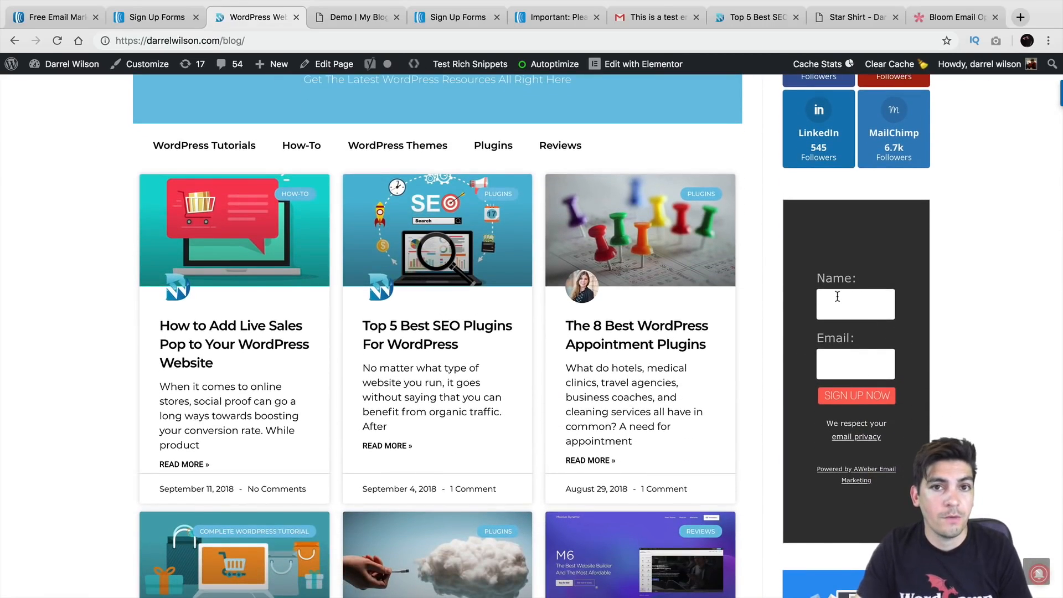
pyautogui.scroll(2, 831, 296)
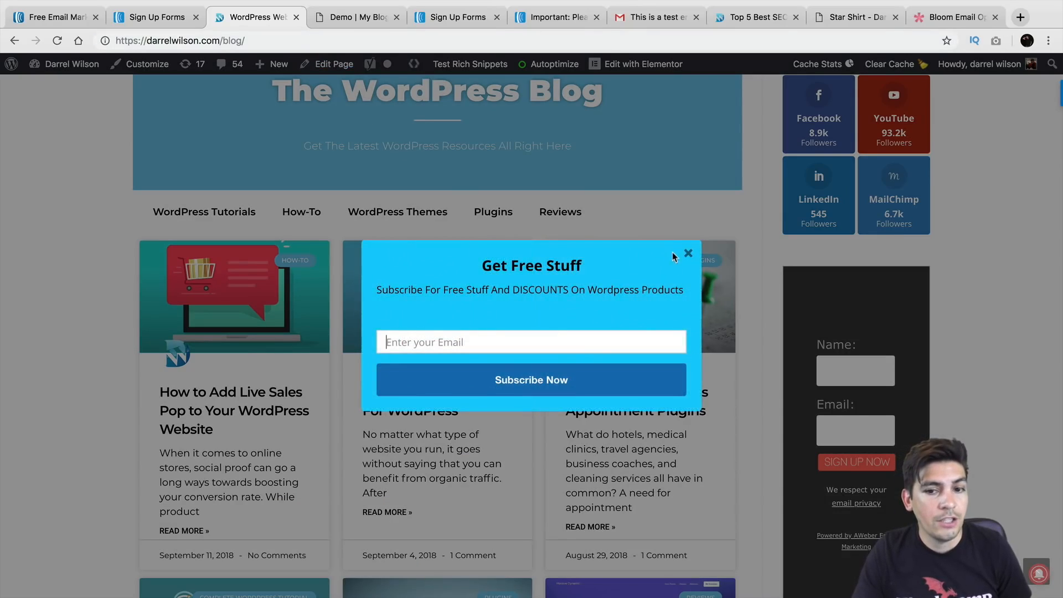
pyautogui.click(687, 256)
# Check the subscription activation page, then go from AWeber's sign-up forms page to the account overview
pyautogui.click(460, 17)
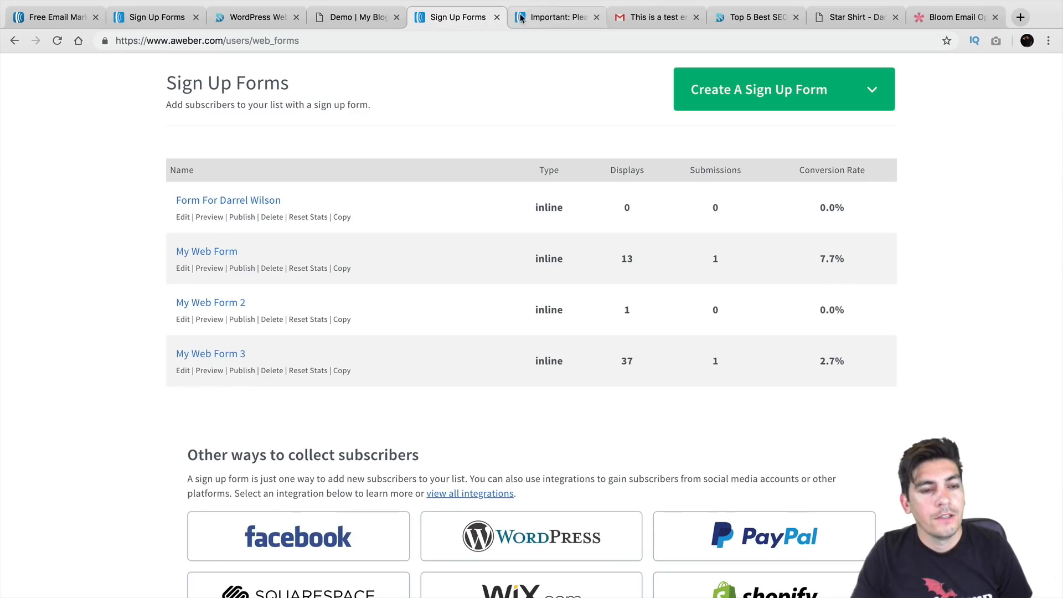
pyautogui.click(528, 20)
pyautogui.click(452, 18)
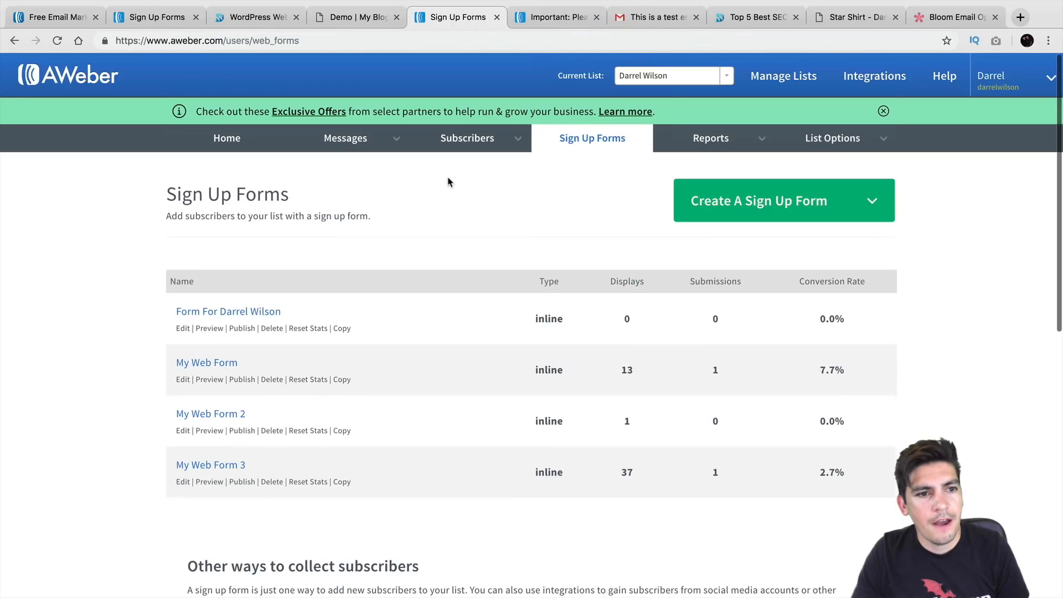
pyautogui.click(230, 137)
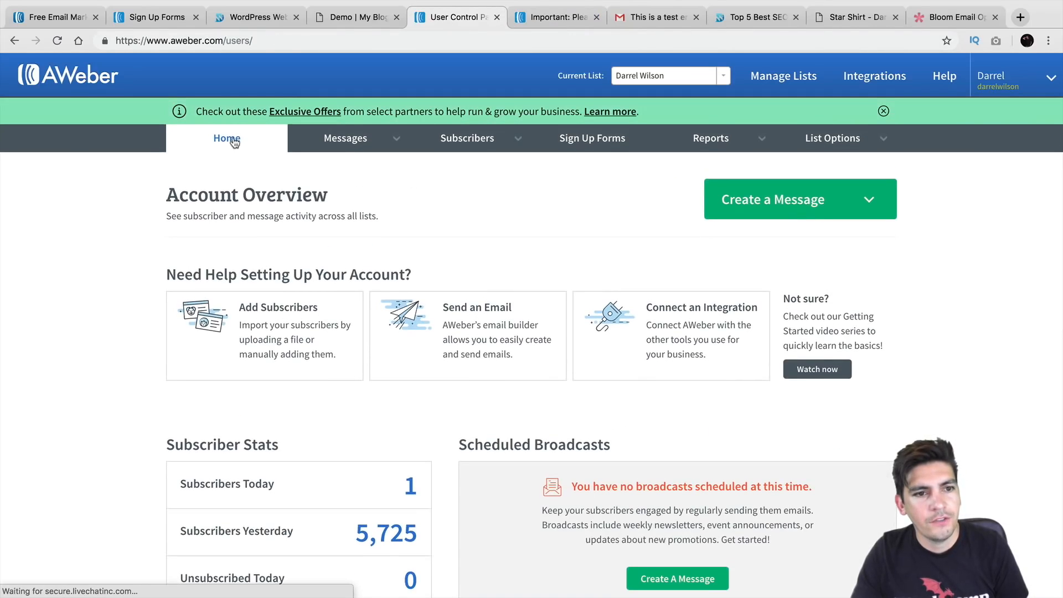
# Review the Campaigns page's Divi Theme Layouts draft and look over the Subscribers, Reports and List Options menus
pyautogui.moveTo(325, 141)
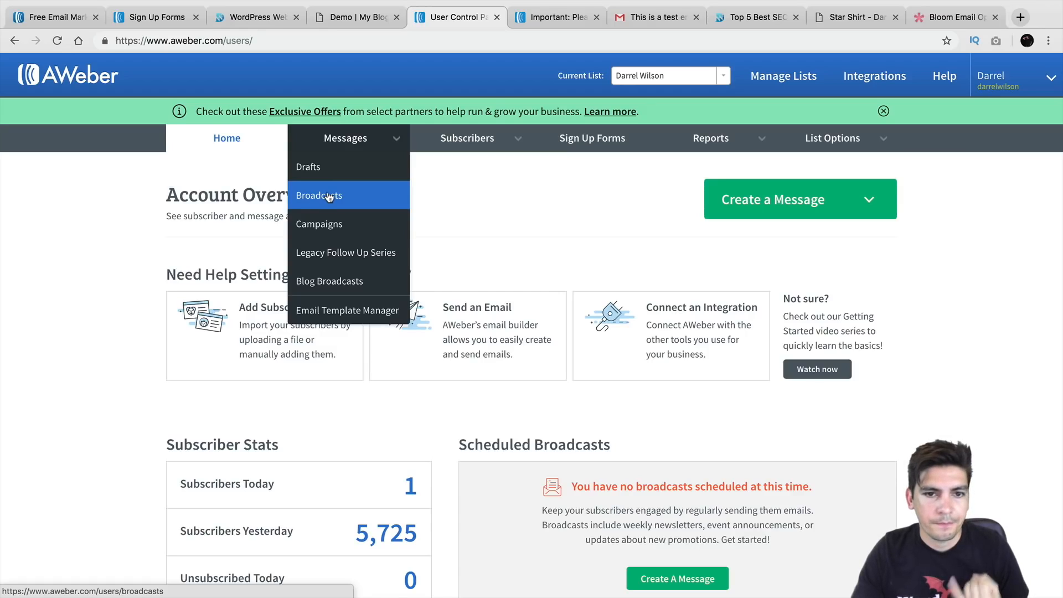
pyautogui.click(330, 224)
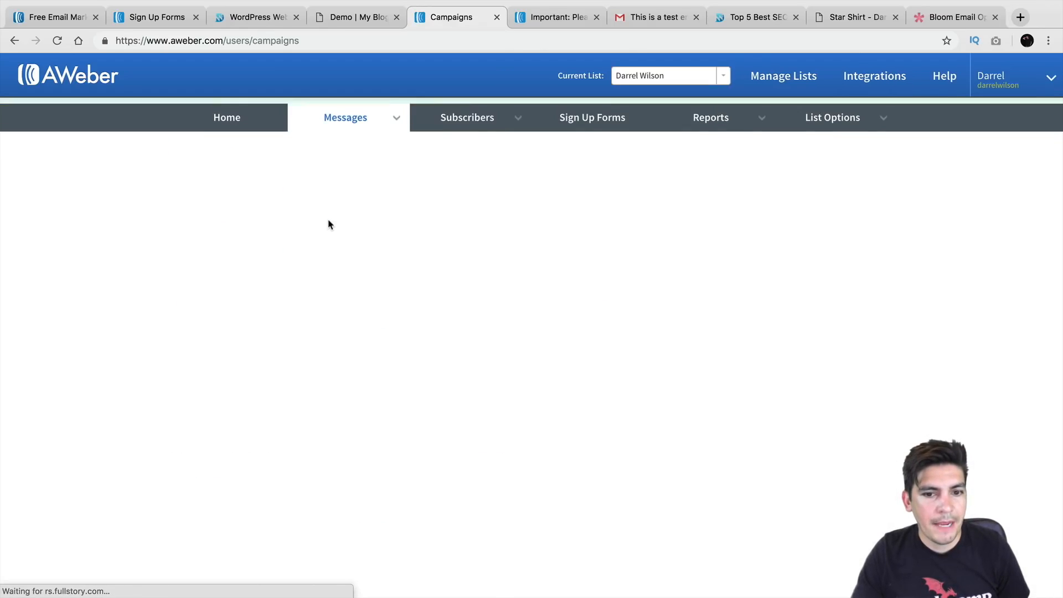
pyautogui.scroll(-1, 341, 288)
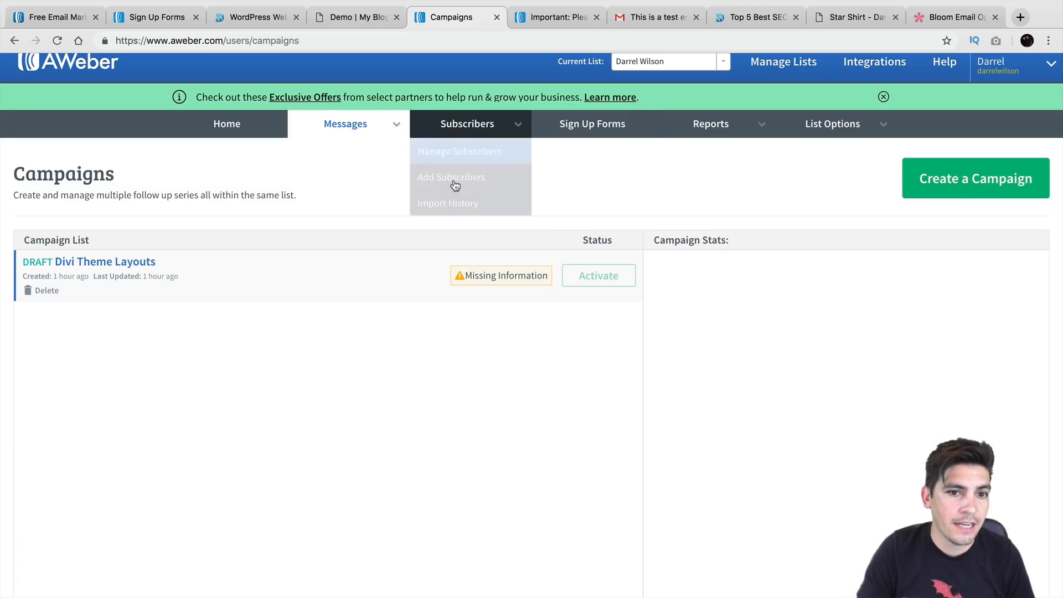
pyautogui.moveTo(365, 130)
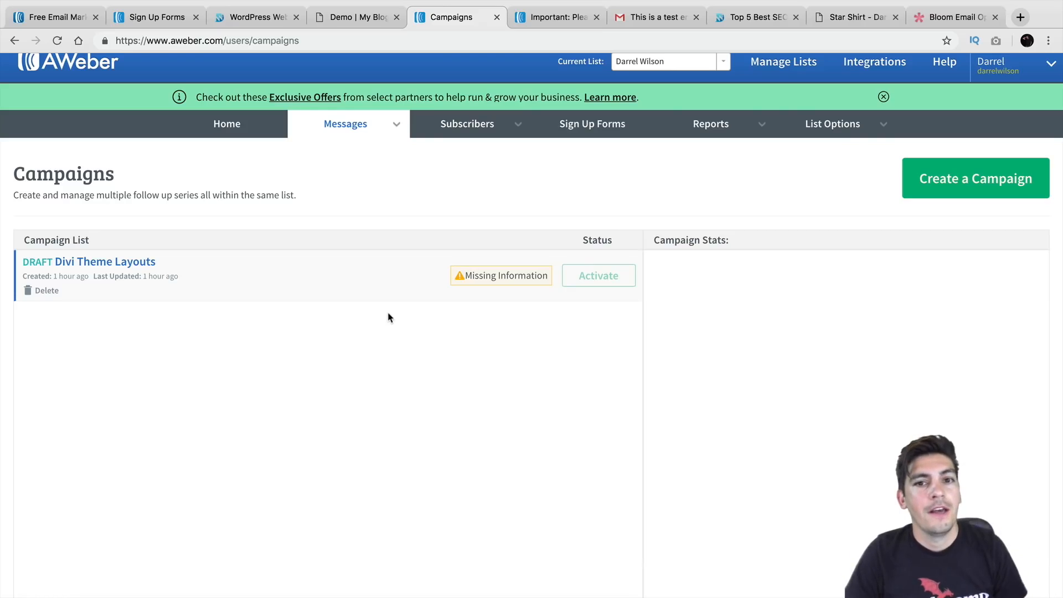
pyautogui.scroll(1, 387, 317)
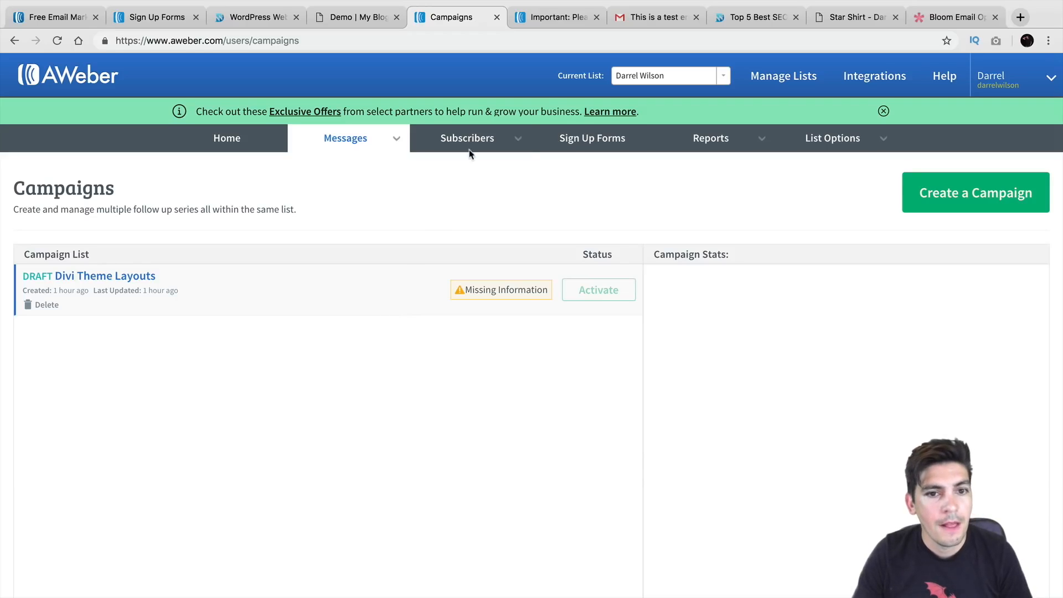
pyautogui.moveTo(471, 148)
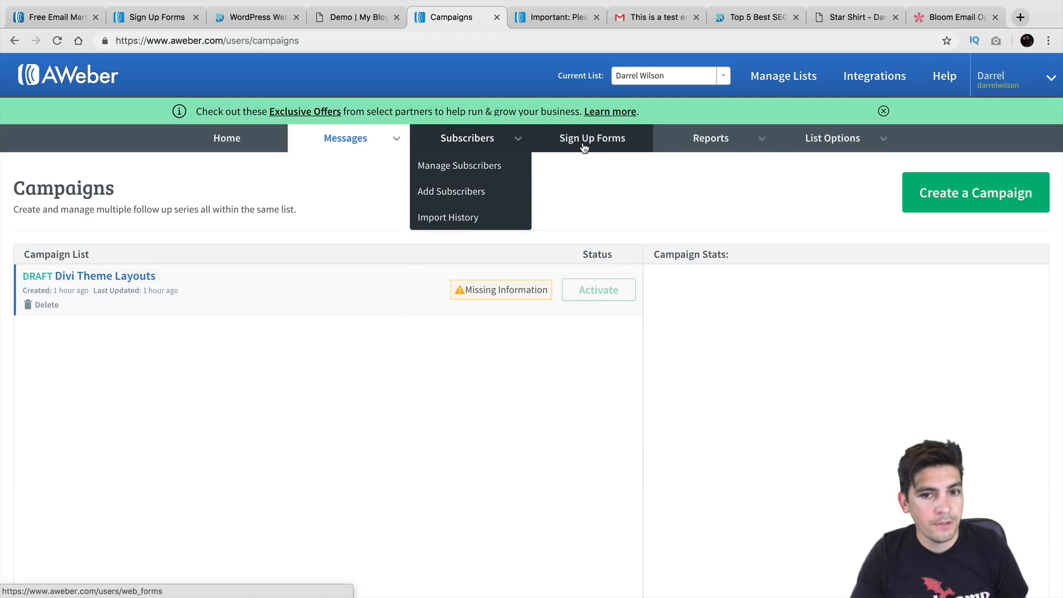
pyautogui.moveTo(703, 143)
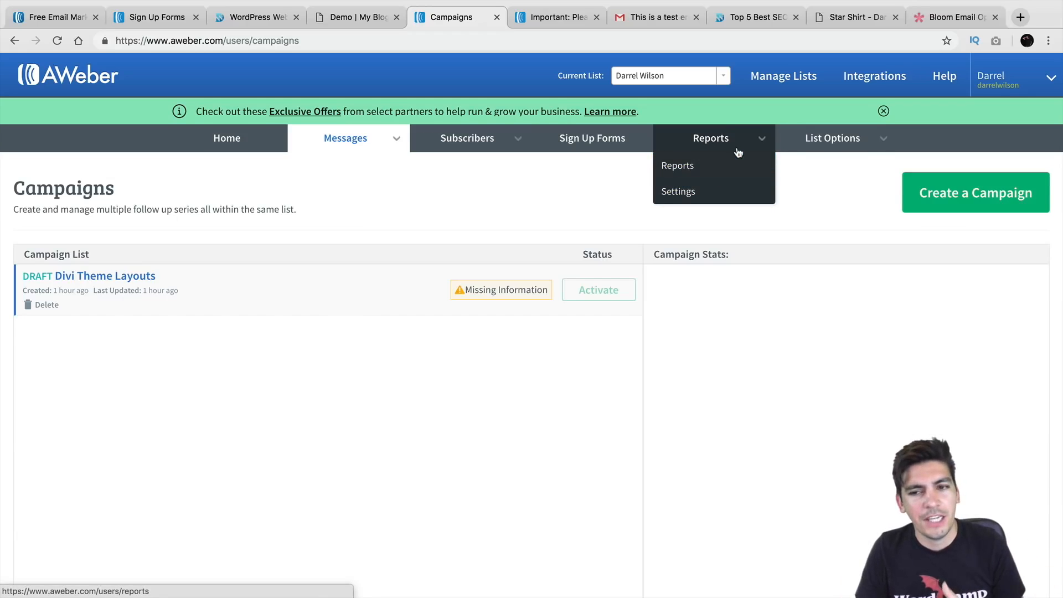
# Open List Settings and review the Basic Settings, including the list description
pyautogui.moveTo(823, 144)
pyautogui.click(823, 164)
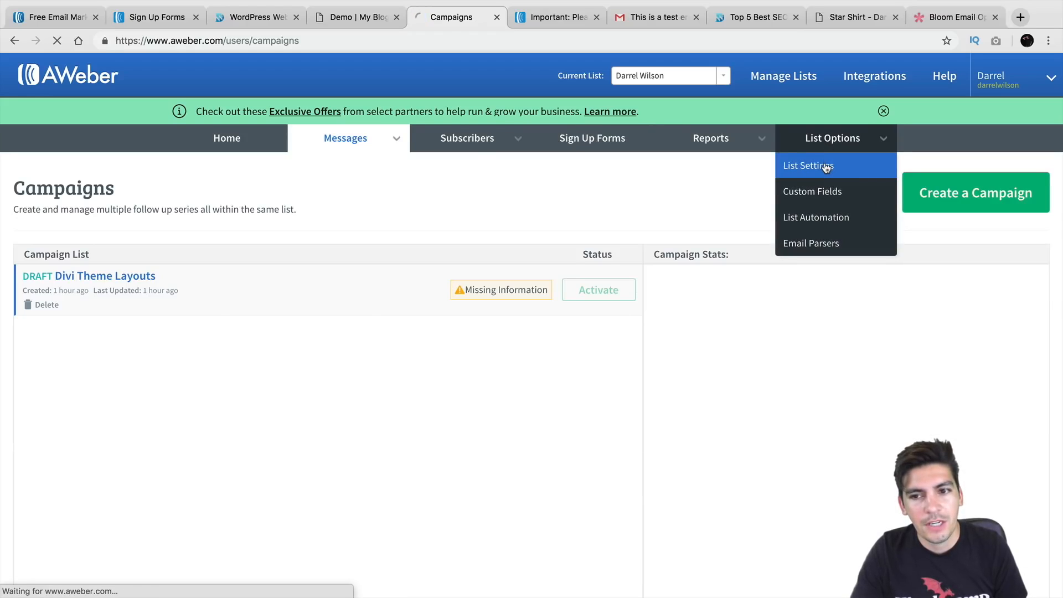
pyautogui.scroll(-1, 506, 250)
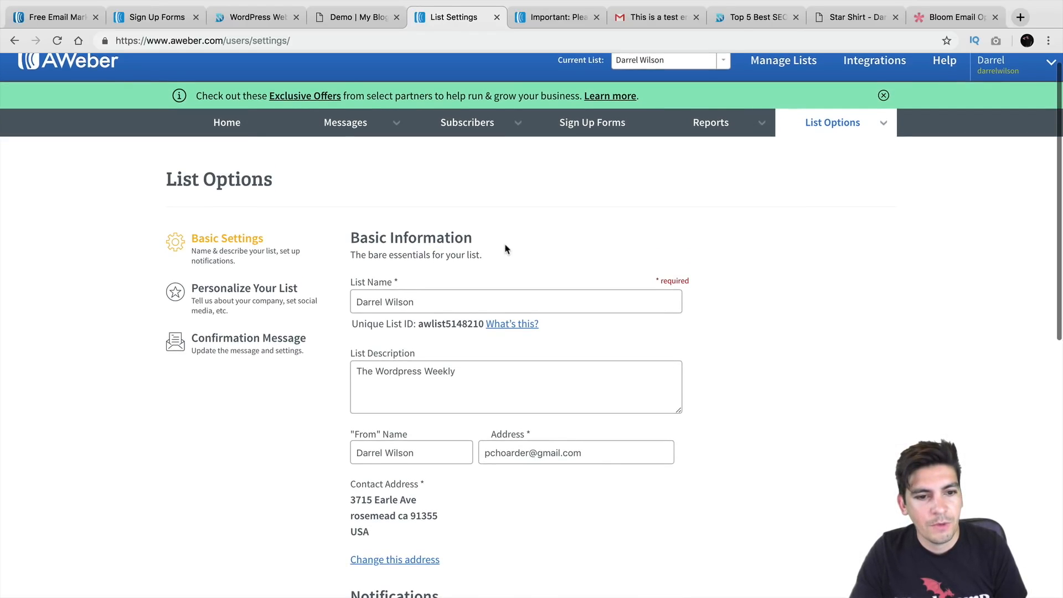
pyautogui.moveTo(451, 272); pyautogui.dragTo(368, 279)
pyautogui.scroll(-3, 471, 256)
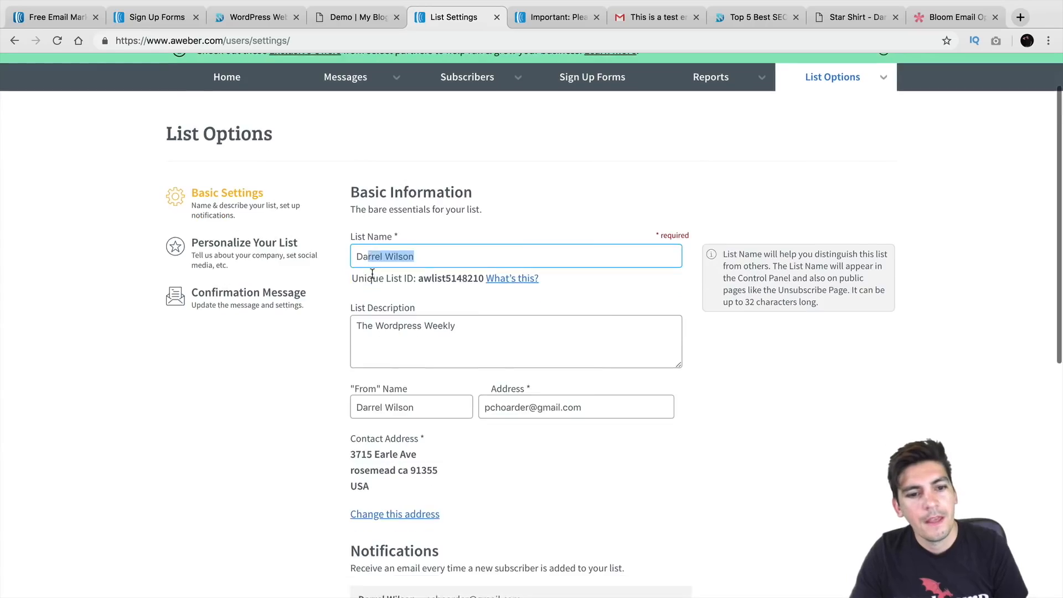
pyautogui.click(471, 255)
pyautogui.scroll(-2, 364, 256)
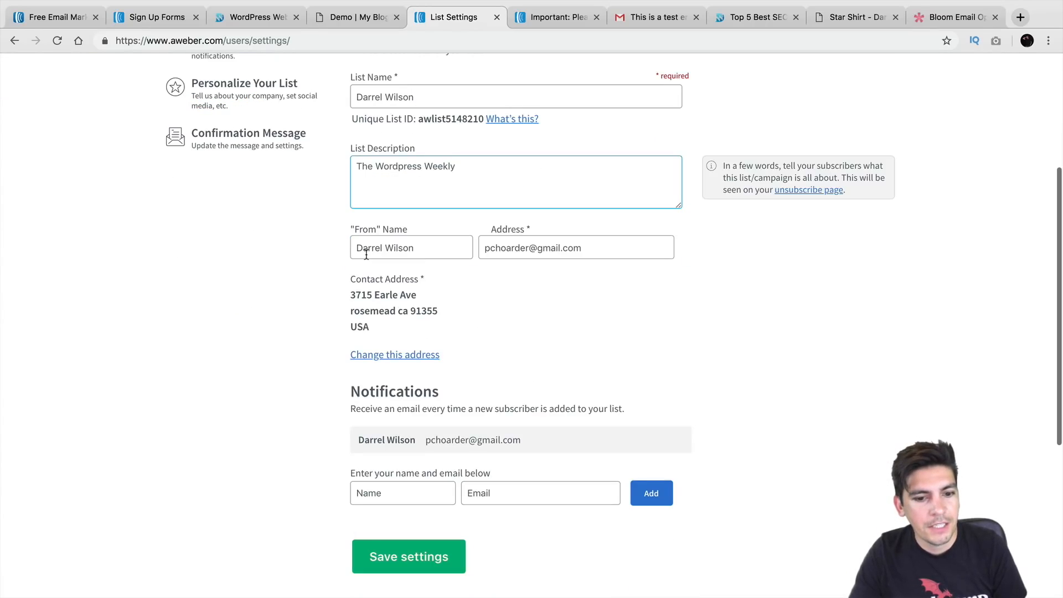
pyautogui.scroll(5, 410, 317)
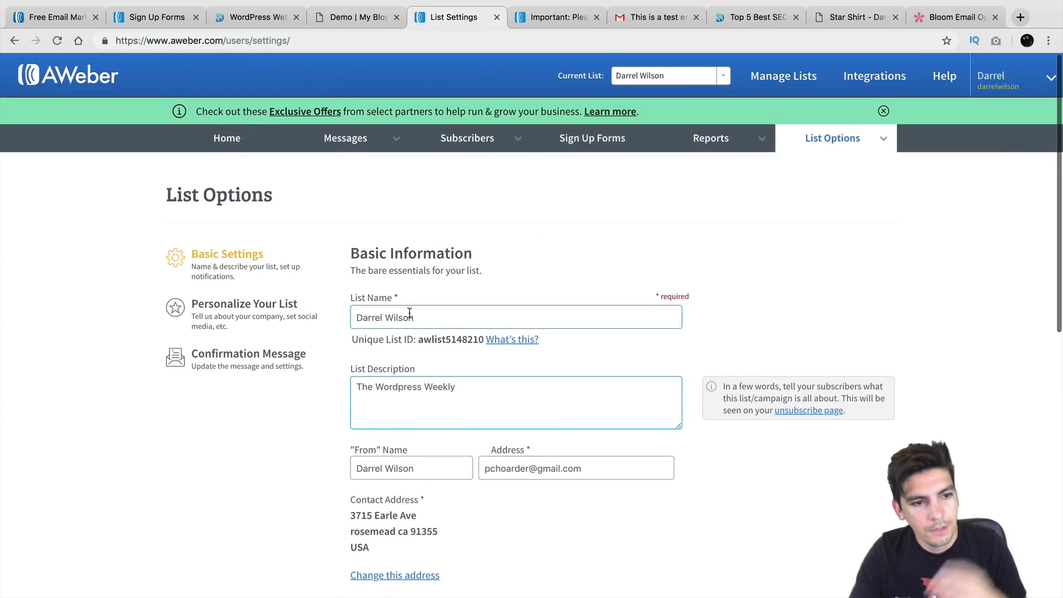
# Review the list's company branding and confirmation message settings, then return to Account Overview
pyautogui.click(262, 308)
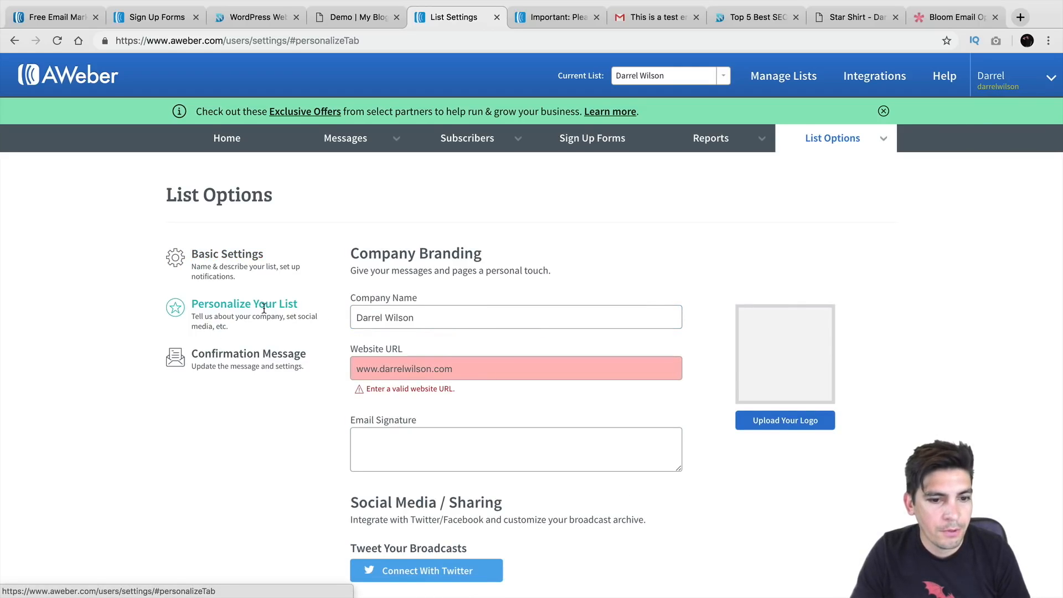
pyautogui.scroll(-1, 263, 315)
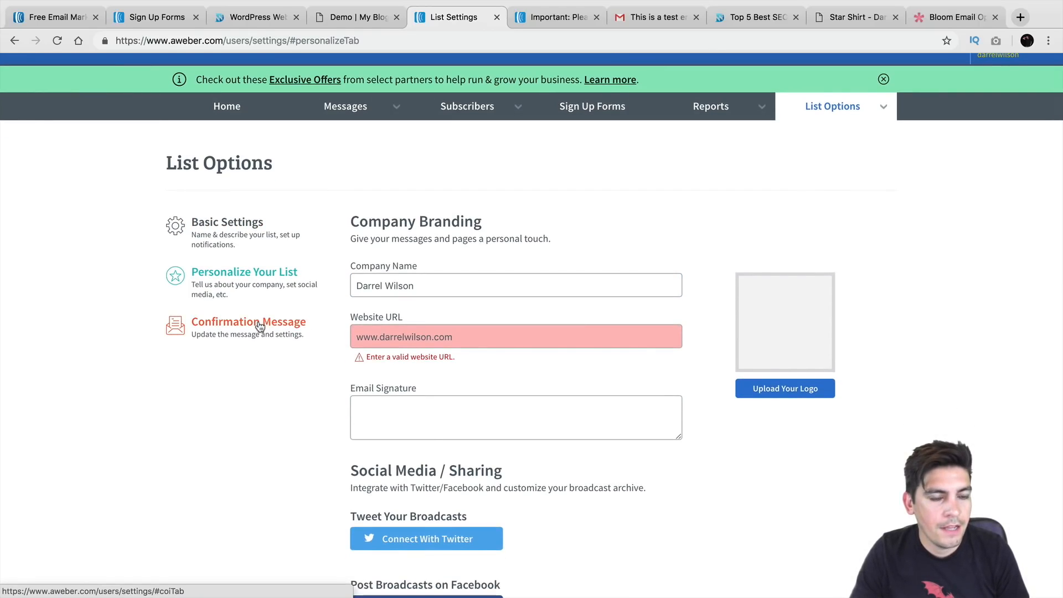
pyautogui.click(260, 325)
pyautogui.scroll(-5, 349, 310)
pyautogui.scroll(-5, 347, 313)
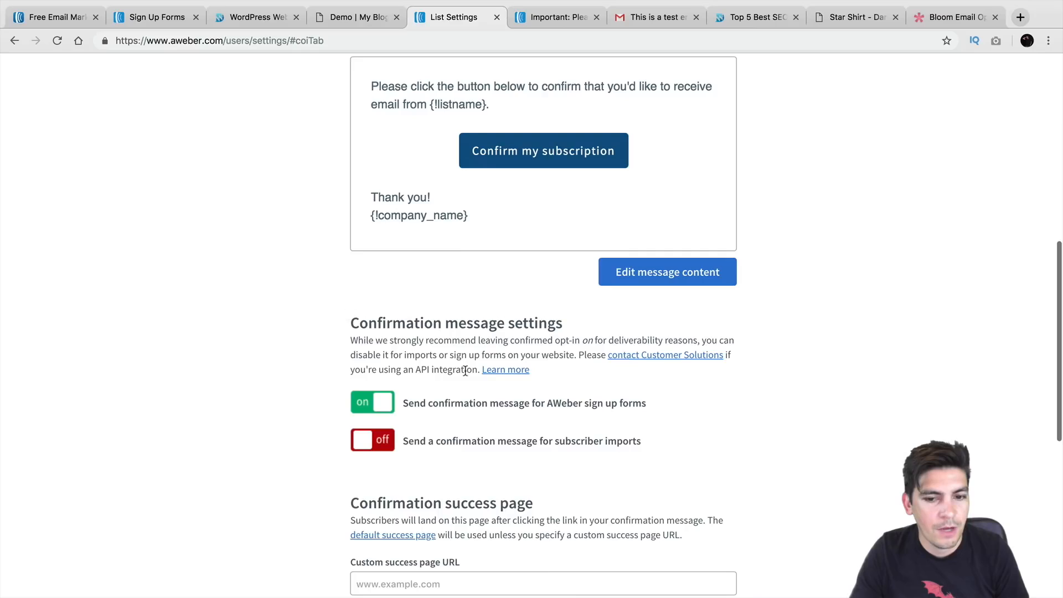
pyautogui.scroll(5, 637, 286)
pyautogui.scroll(5, 638, 285)
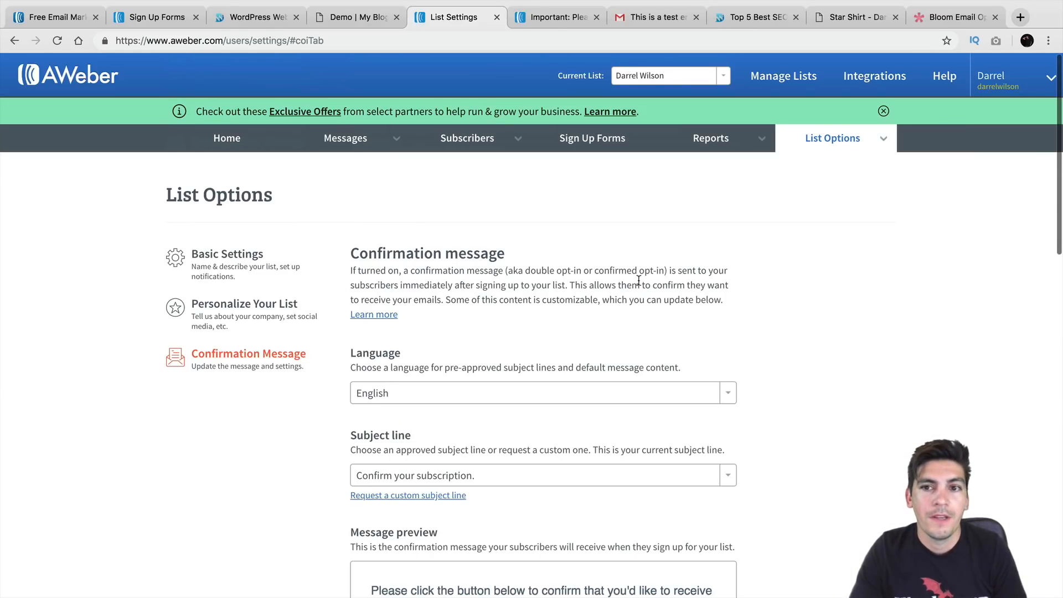
pyautogui.click(224, 140)
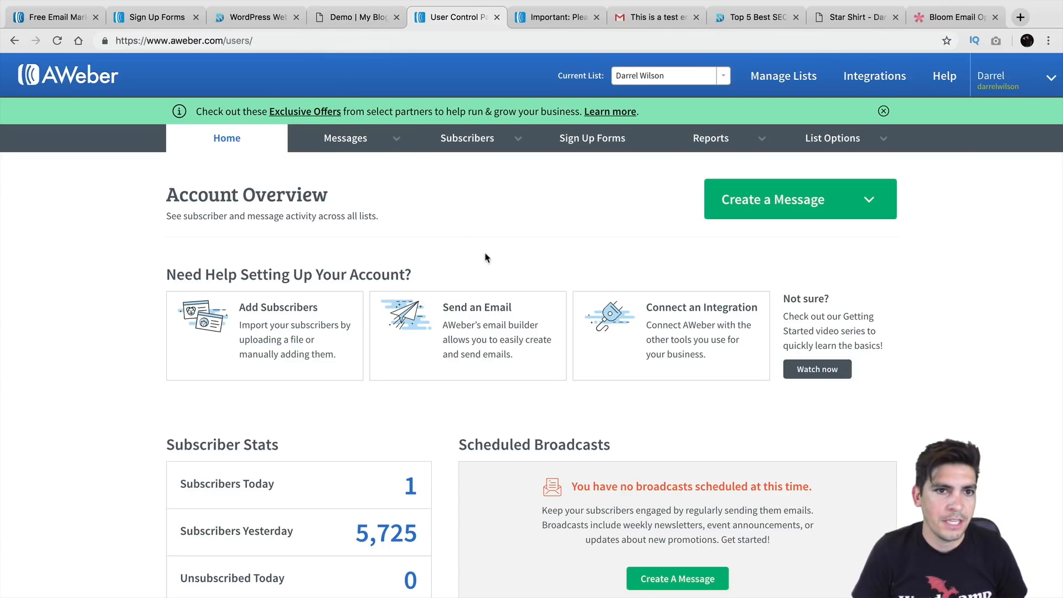
# Look at the Bloom Email Optin page, then return to the live WordPress blog
pyautogui.click(949, 17)
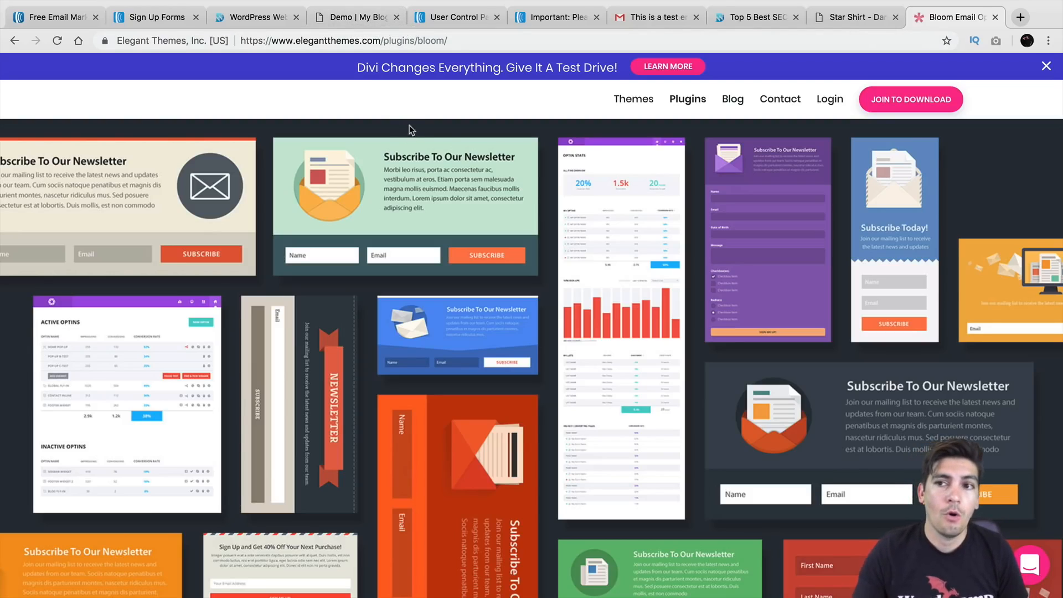
pyautogui.click(257, 19)
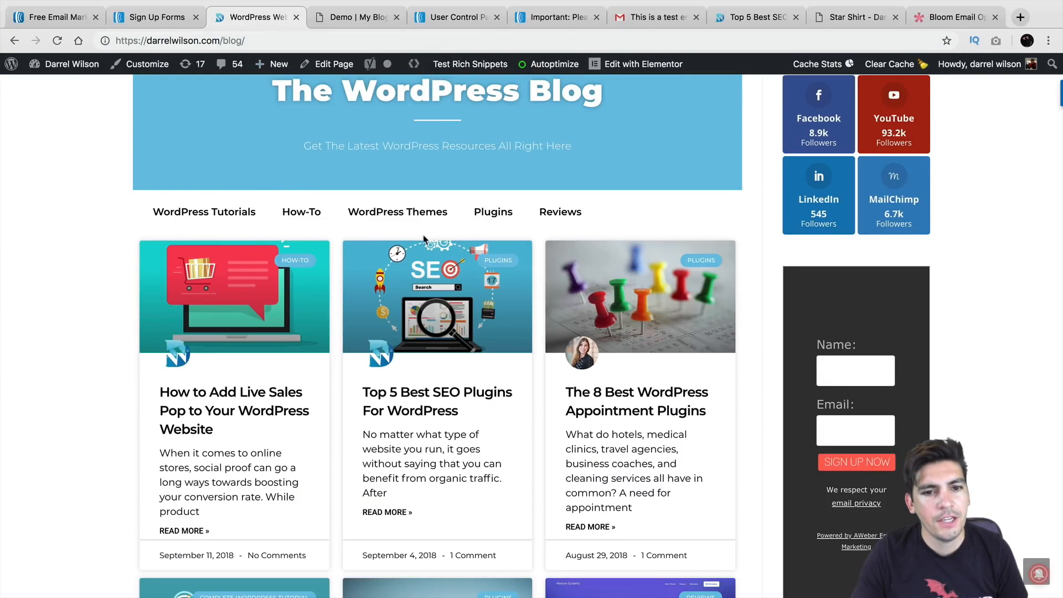
# Scroll the blog to compare both sidebar sign-up forms
pyautogui.scroll(-1, 787, 253)
pyautogui.scroll(3, 787, 253)
pyautogui.scroll(-5, 787, 253)
pyautogui.scroll(-5, 788, 248)
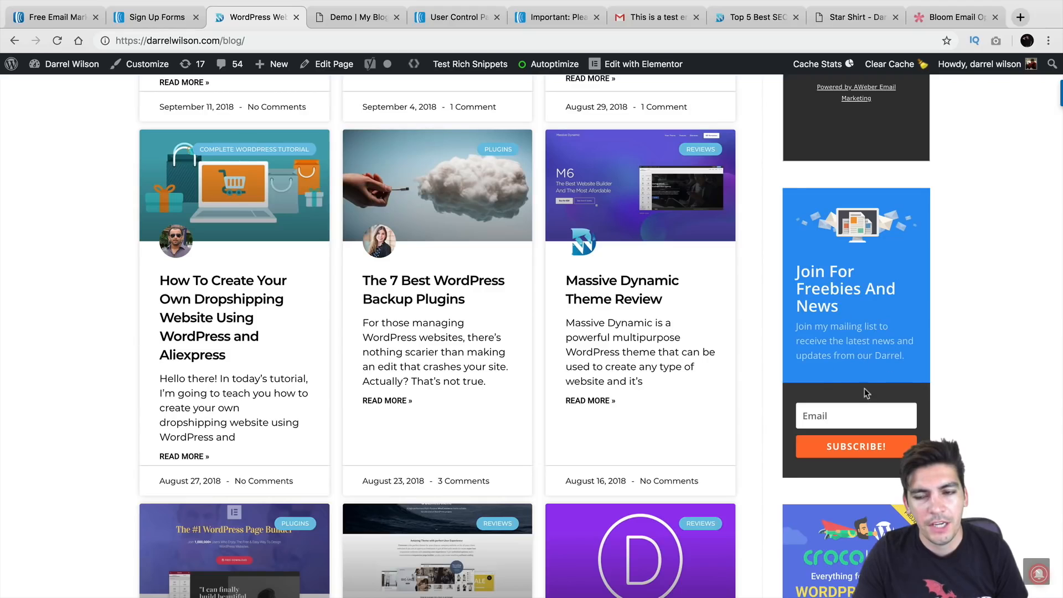
pyautogui.scroll(3, 930, 416)
pyautogui.scroll(2, 932, 354)
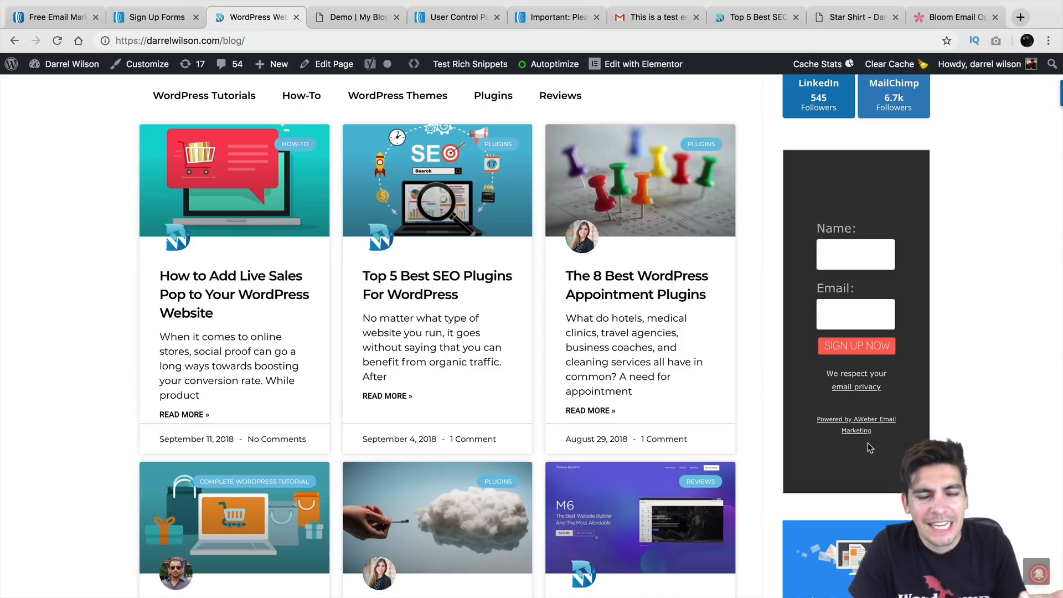
pyautogui.scroll(-4, 867, 390)
pyautogui.scroll(-6, 862, 389)
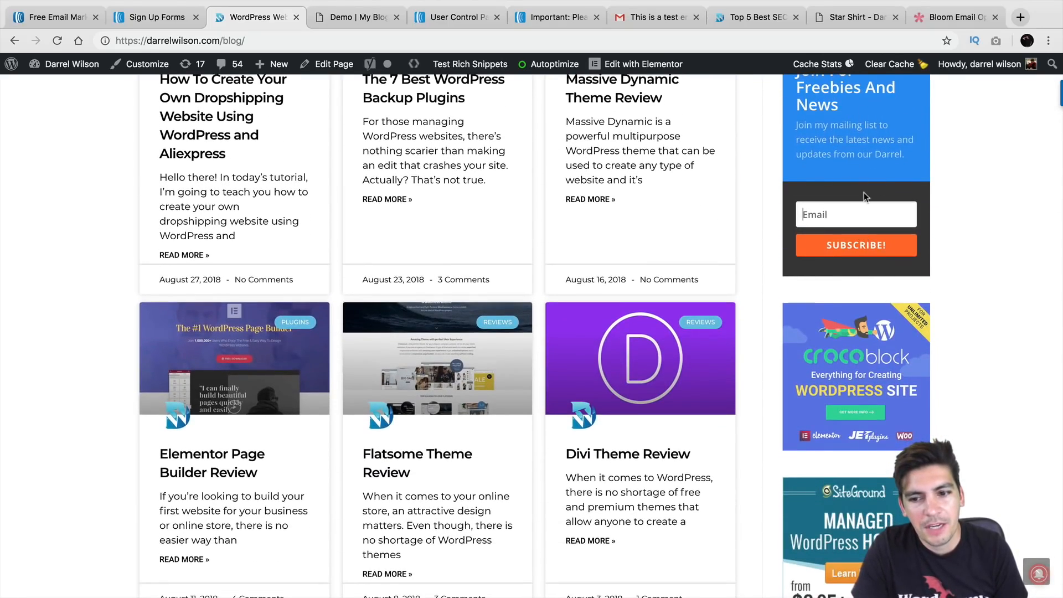
pyautogui.scroll(-4, 641, 206)
pyautogui.scroll(1, 641, 206)
# Open the Divi Theme Review post, then switch back to the Bloom plugin page
pyautogui.click(641, 205)
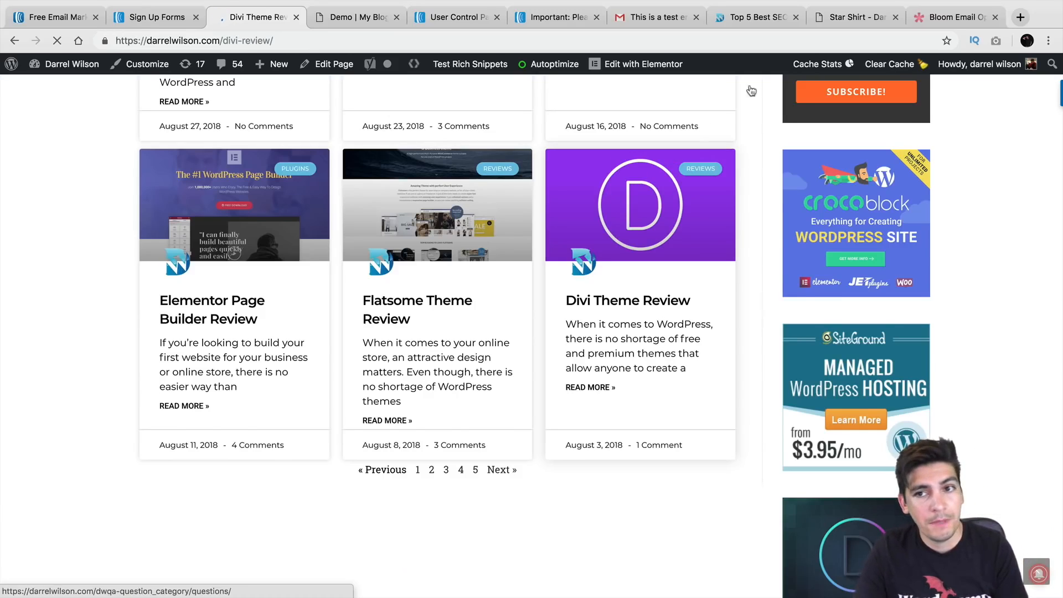
pyautogui.click(941, 16)
pyautogui.scroll(5, 662, 236)
# View Elegant Themes' pricing ($89 yearly, $249 lifetime), then go back to the AWeber dashboard
pyautogui.scroll(8, 689, 319)
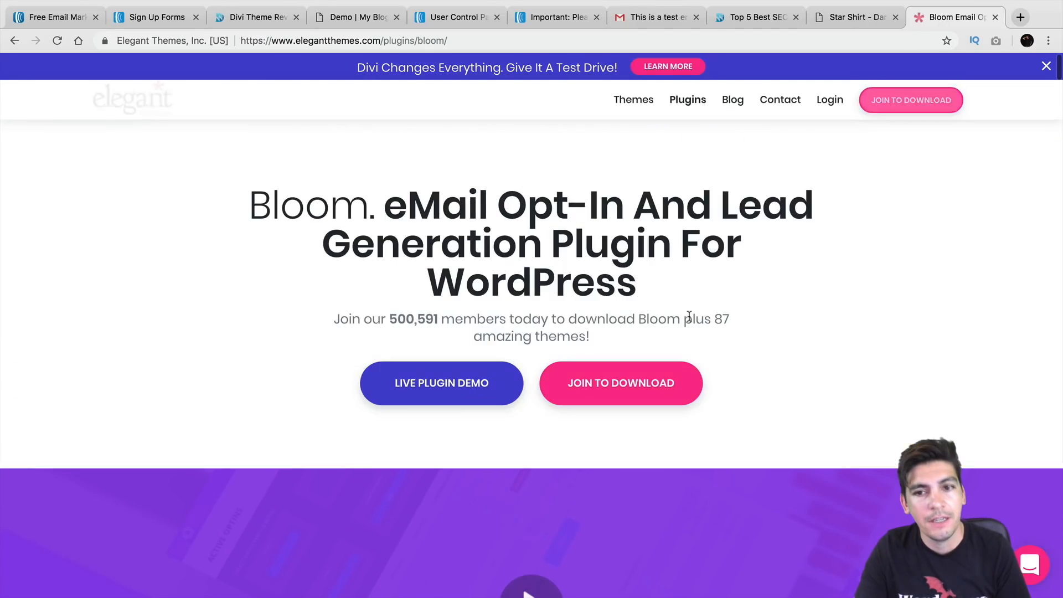
pyautogui.click(901, 106)
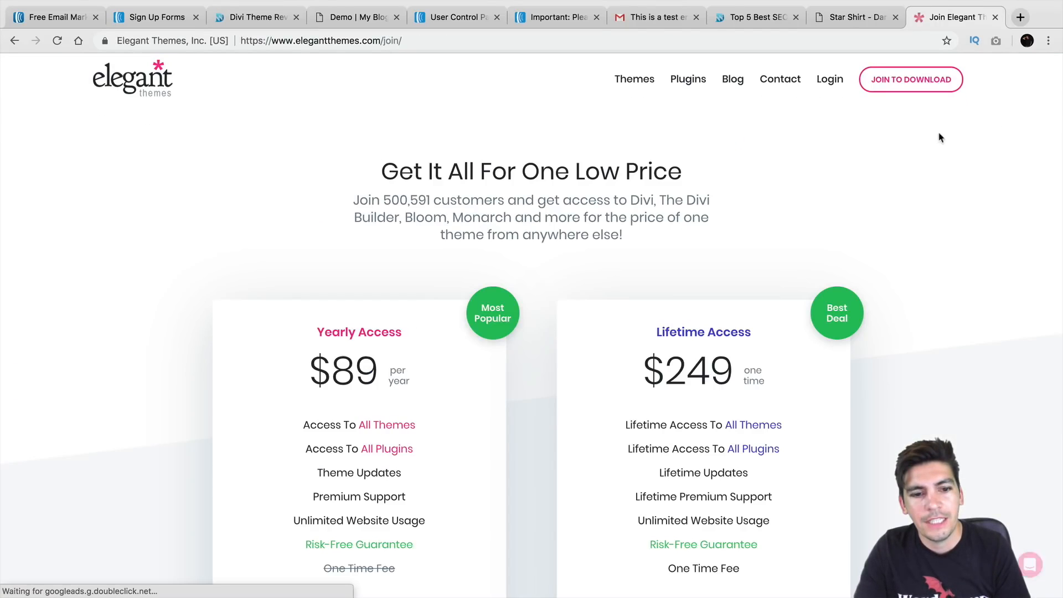
pyautogui.scroll(-3, 937, 135)
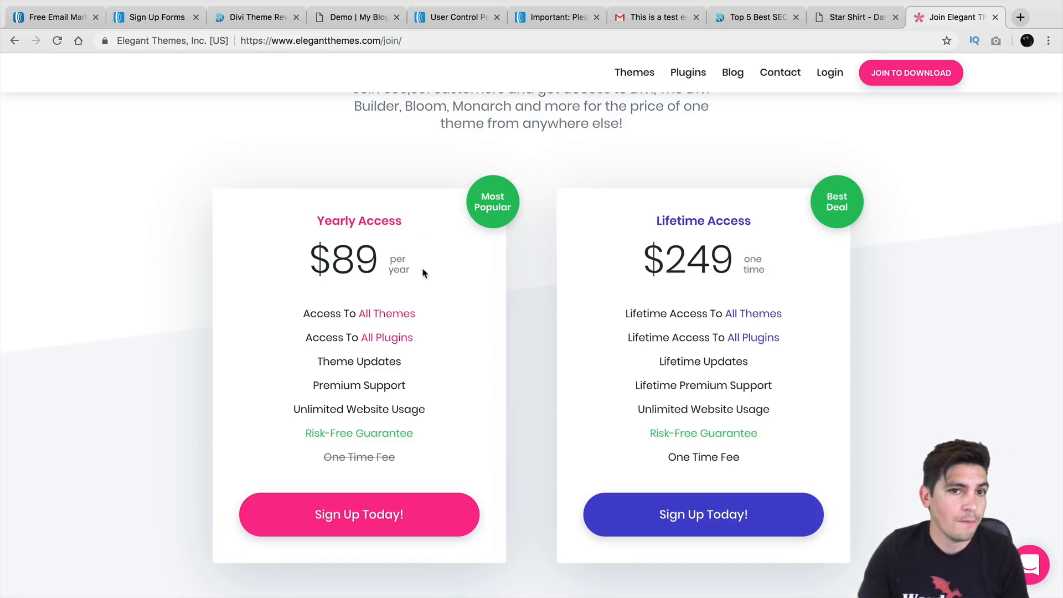
pyautogui.click(542, 21)
pyautogui.click(455, 22)
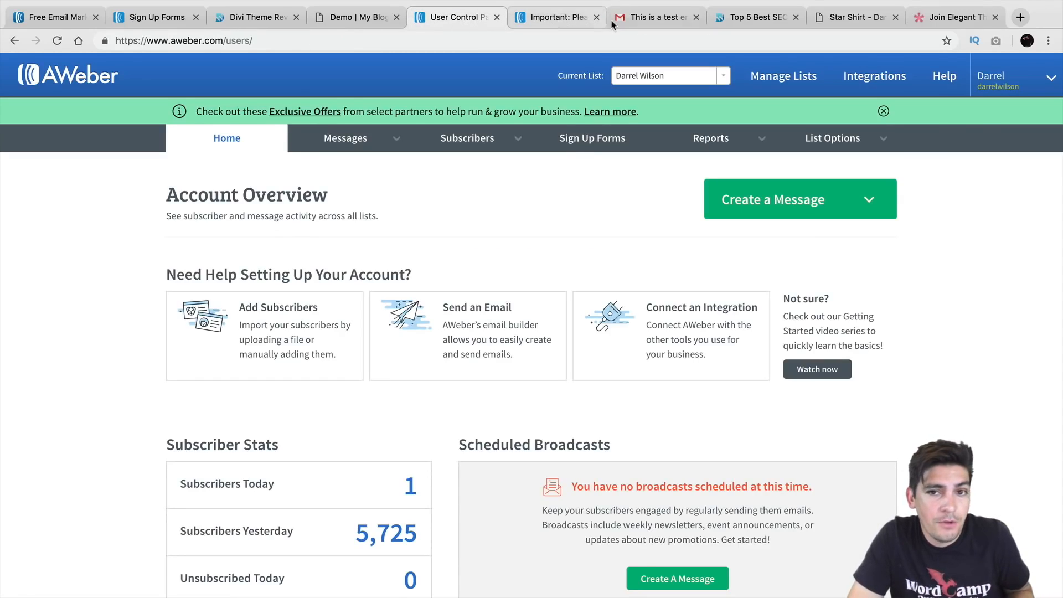
# Return Gmail from the test email to the inbox, then bring AWeber back to its 30-day free-trial pricing page
pyautogui.click(639, 19)
pyautogui.click(92, 163)
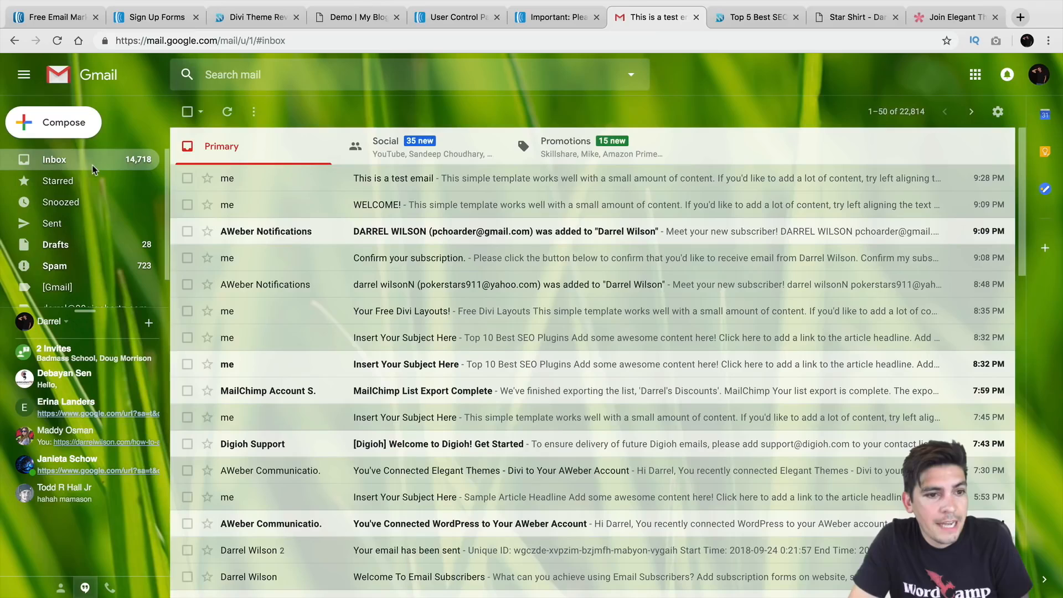
pyautogui.click(60, 19)
pyautogui.click(14, 41)
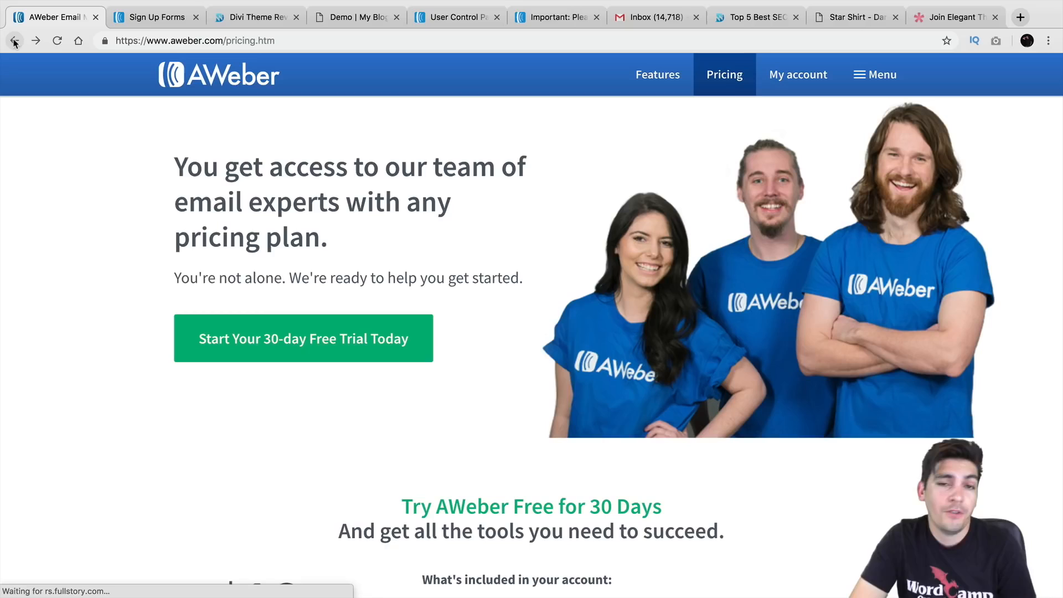